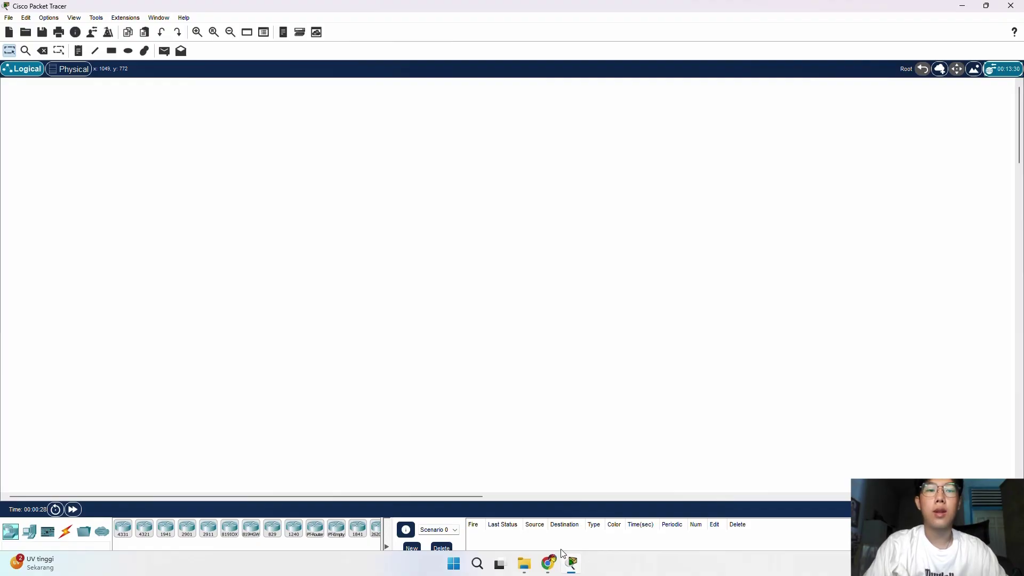
- Review the Tugas.3 network assignment instructions in Chrome, and return to Cisco Packet Tracer
mouse_move(554, 562)
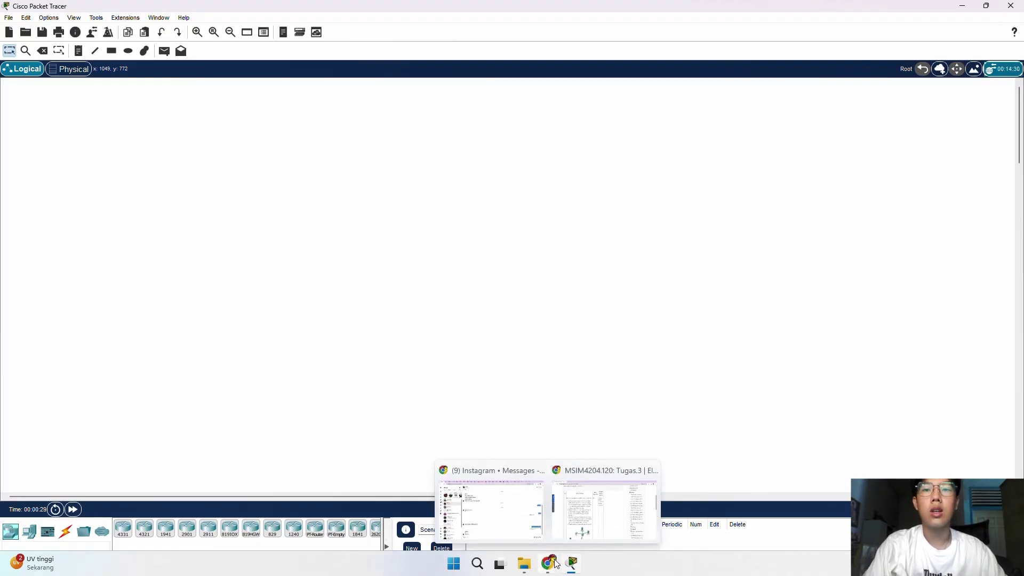
left_click(590, 533)
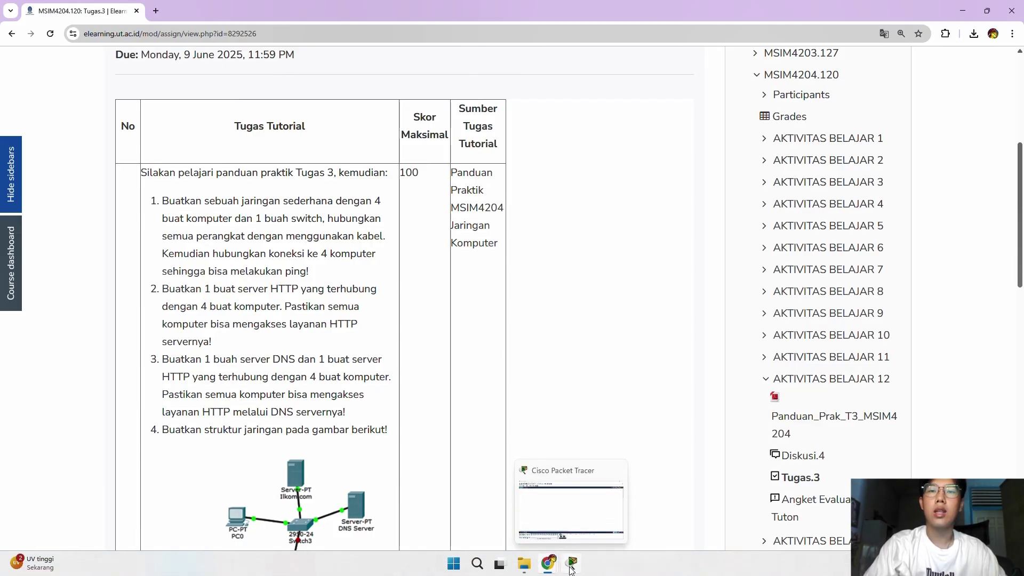
left_click(571, 565)
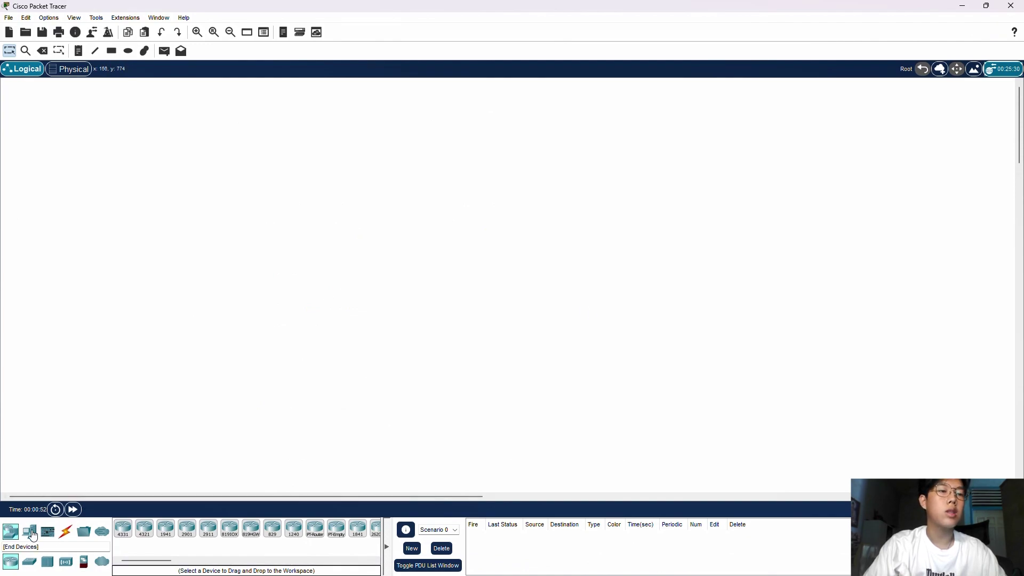
- Place four PCs (PC0 to PC3) in an arc in the workspace and a 2960-24TT switch below them
left_click(33, 533)
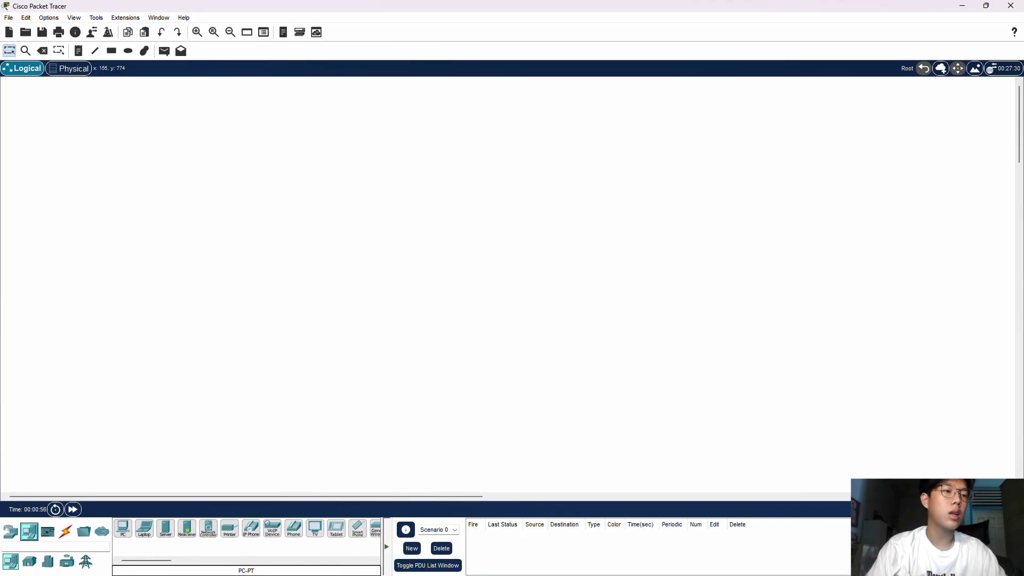
left_click_drag(123, 528, 150, 246)
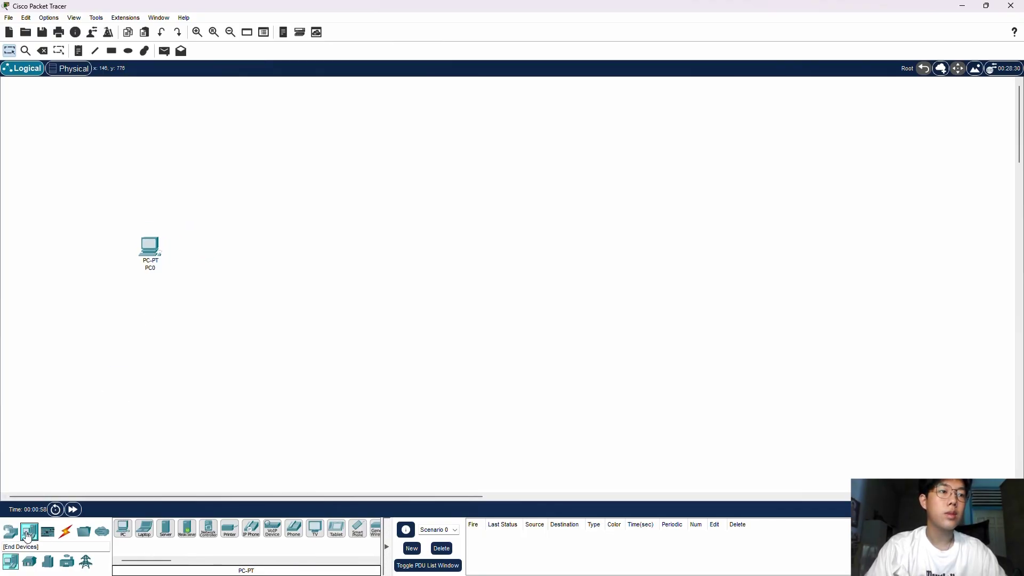
left_click_drag(123, 528, 244, 149)
left_click_drag(213, 210, 213, 211)
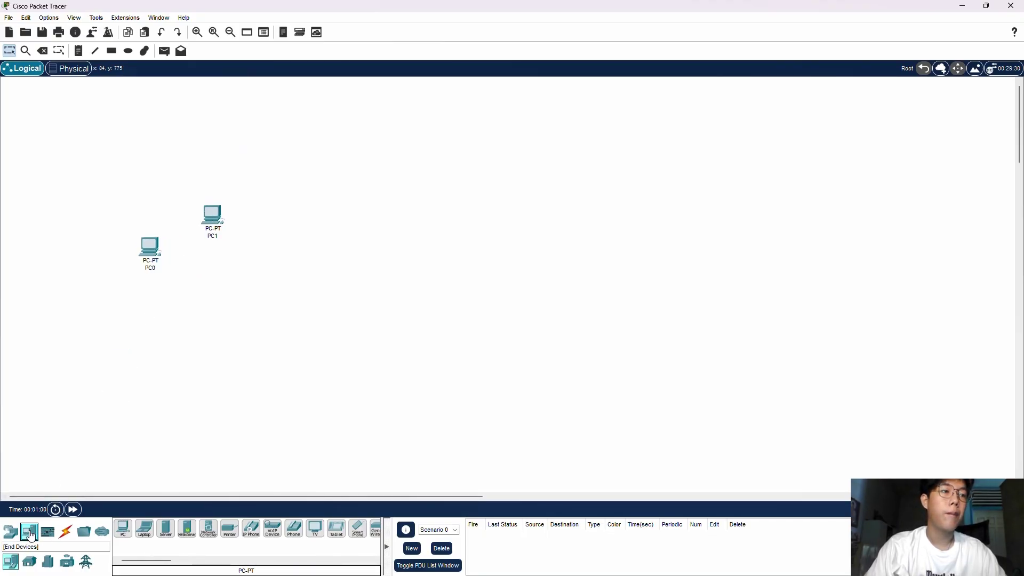
left_click_drag(123, 528, 256, 252)
left_click_drag(123, 528, 297, 297)
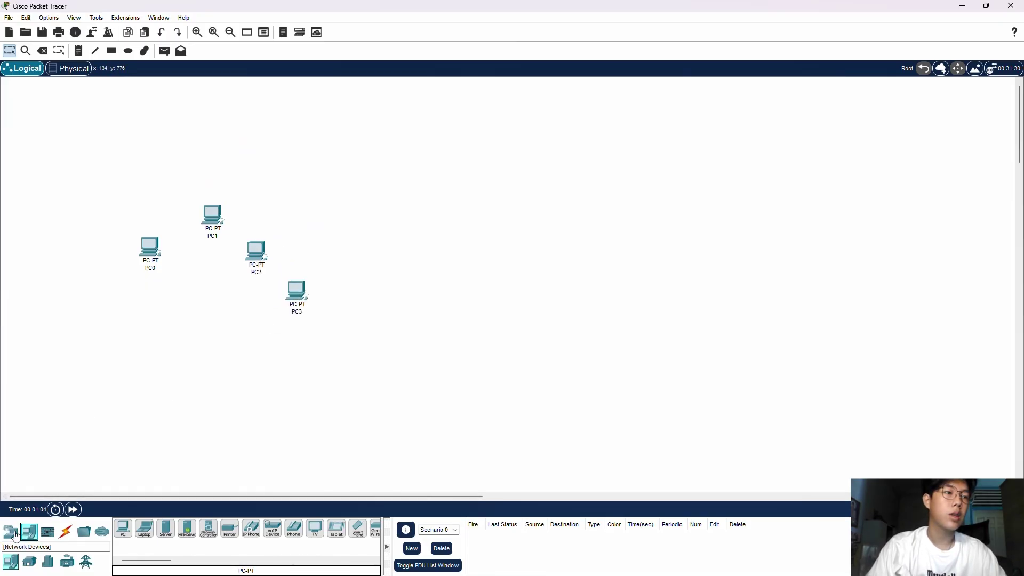
left_click(10, 532)
left_click_drag(29, 569, 203, 342)
- Cable PC0 and PC1 to Switch0 using the automatically chosen connection type
left_click(60, 535)
left_click(123, 528)
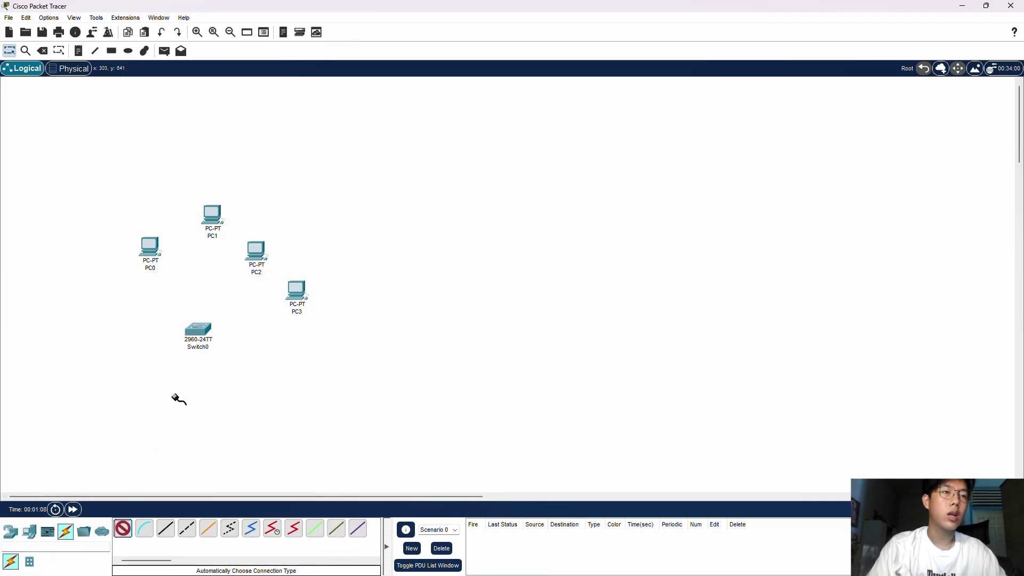
left_click(154, 254)
left_click(198, 327)
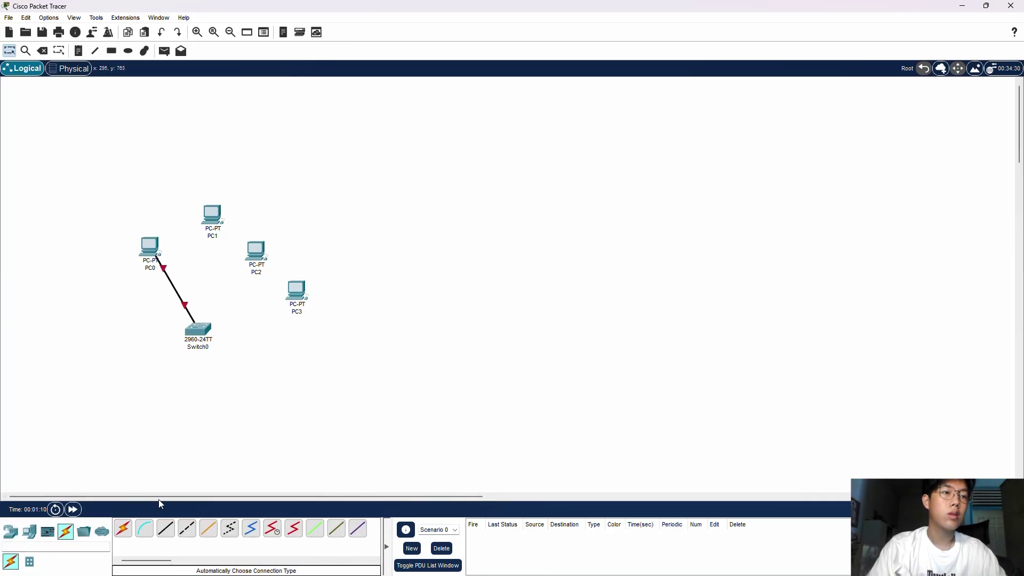
left_click(123, 528)
left_click(215, 217)
left_click(199, 327)
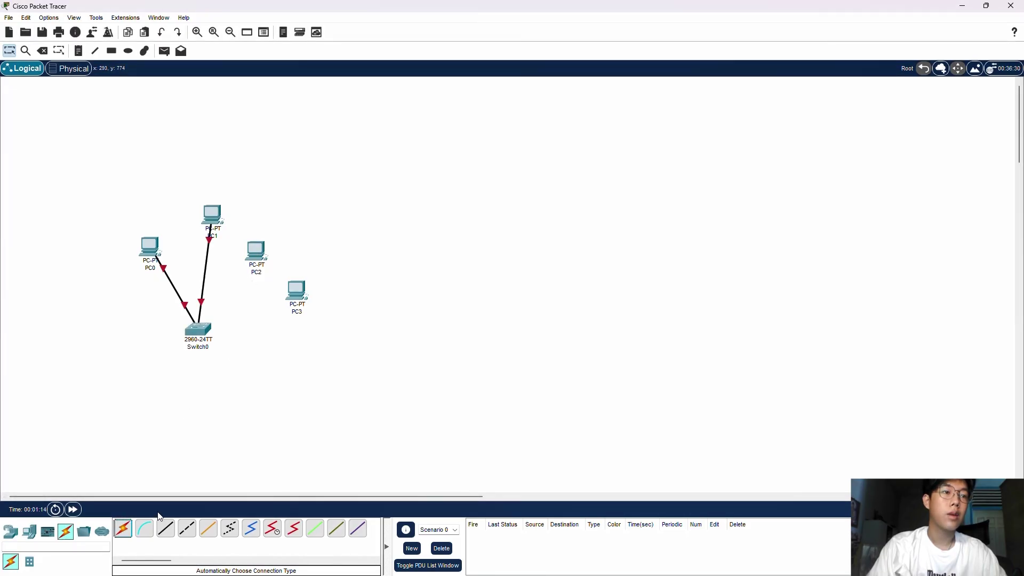
- Cable PC2 and PC3 to Switch0 using the automatically chosen connection type
left_click(123, 528)
left_click(257, 253)
left_click(205, 322)
left_click(123, 528)
left_click(295, 290)
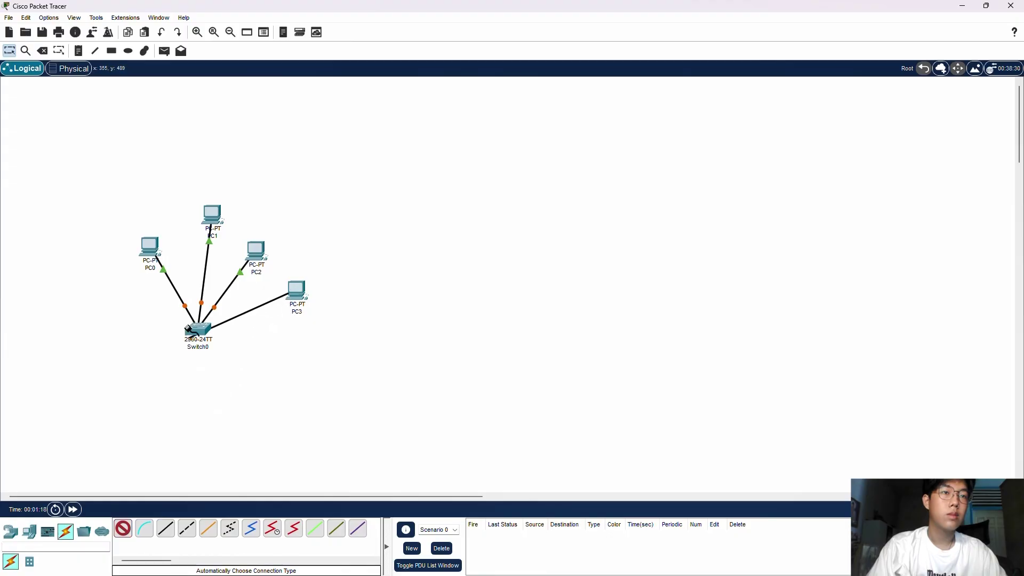
left_click(199, 326)
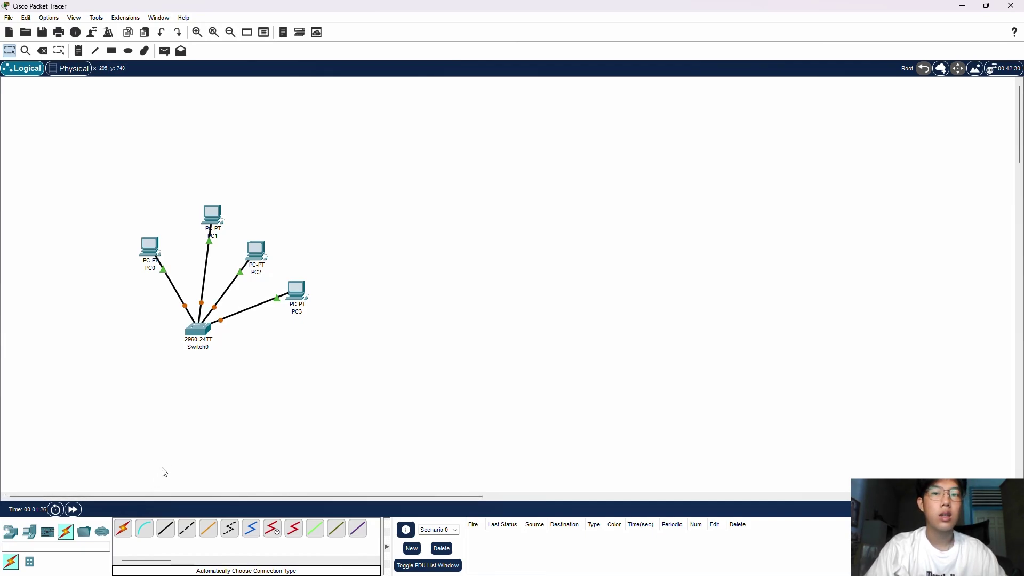
- Set the static IPv4 address of PC0's FastEthernet0 interface to 192.168.1.1 and close its settings
left_click(153, 252)
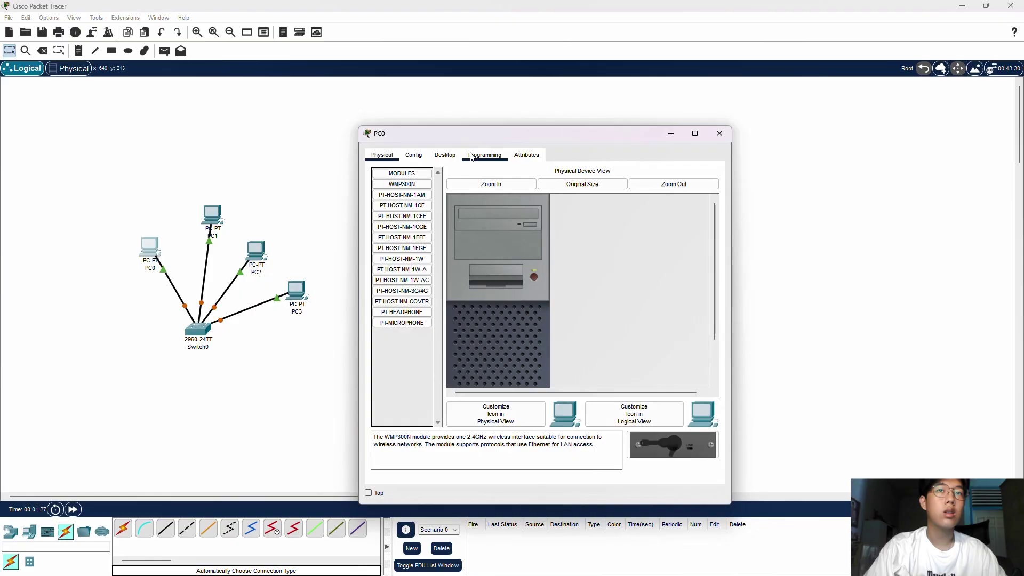
left_click(414, 154)
left_click(417, 216)
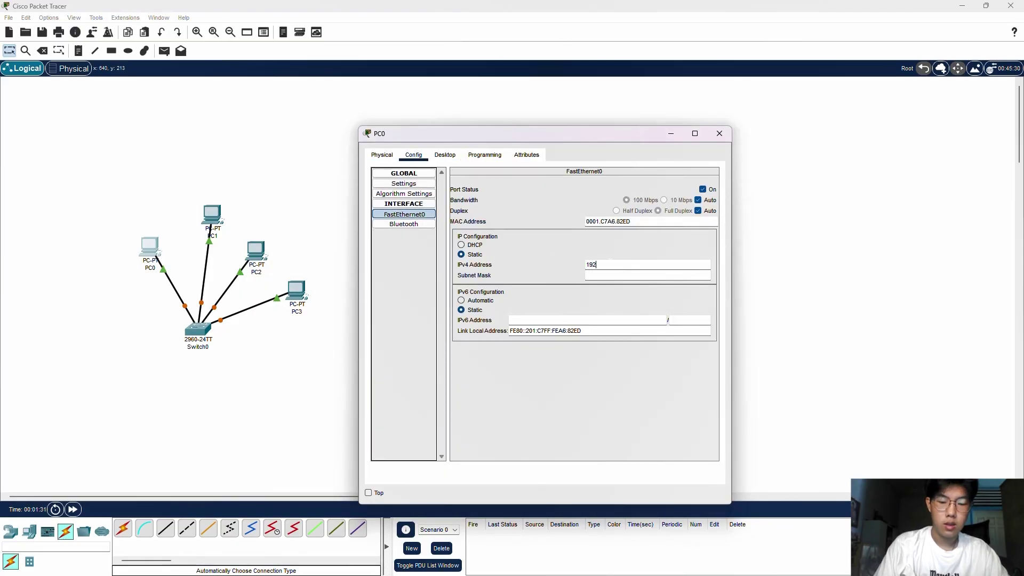
type("192.168.1.1")
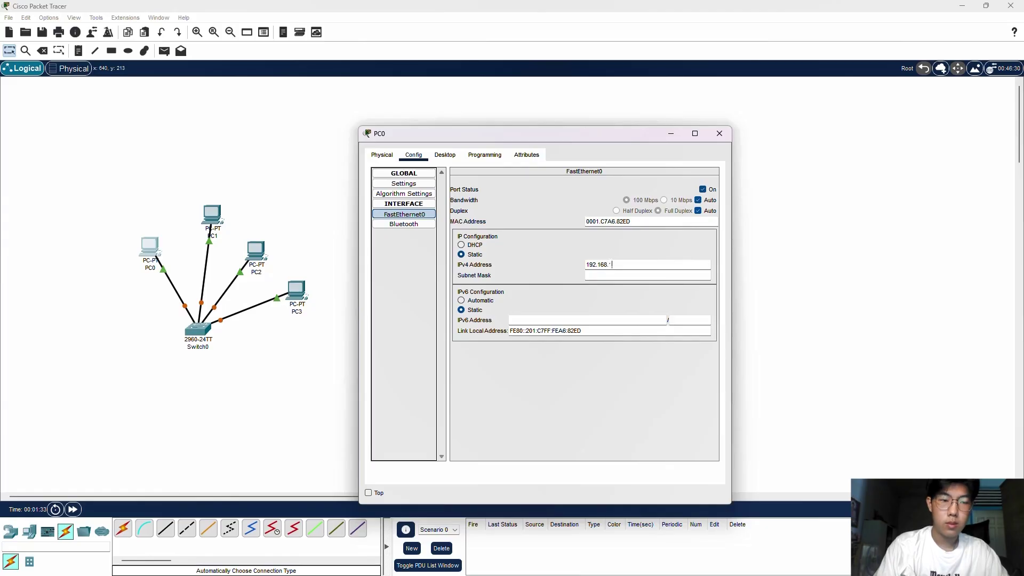
left_click(719, 134)
- Set the static IPv4 address of PC1's FastEthernet0 interface to 192.168.1.2 and close its settings
left_click(212, 212)
left_click(413, 155)
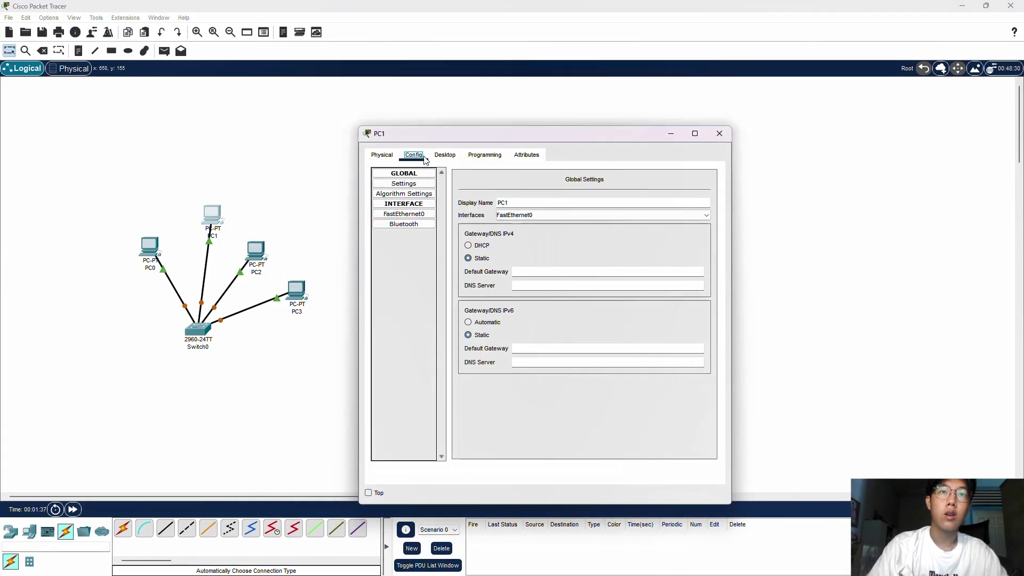
left_click(403, 214)
left_click(588, 265)
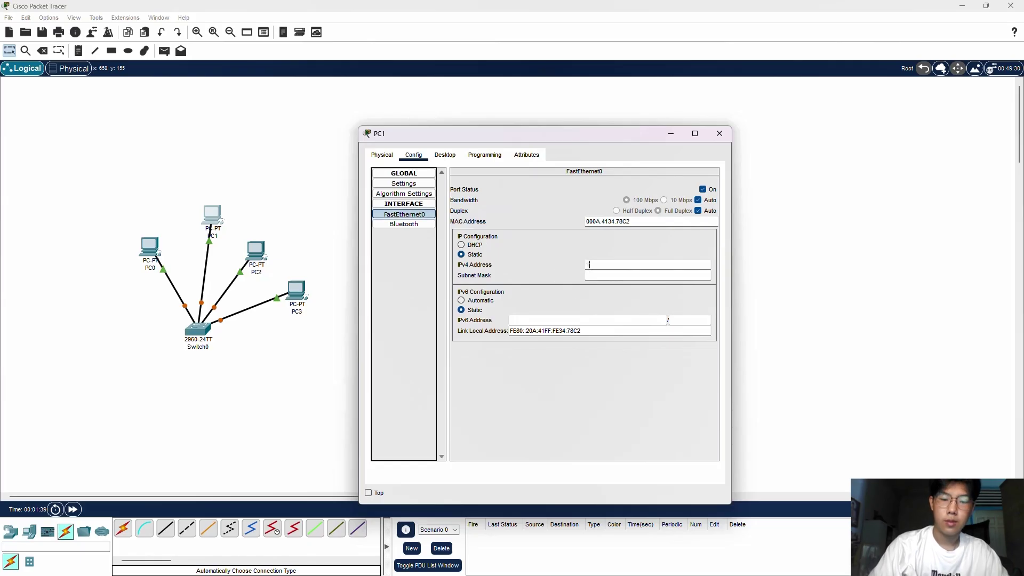
type("192.16")
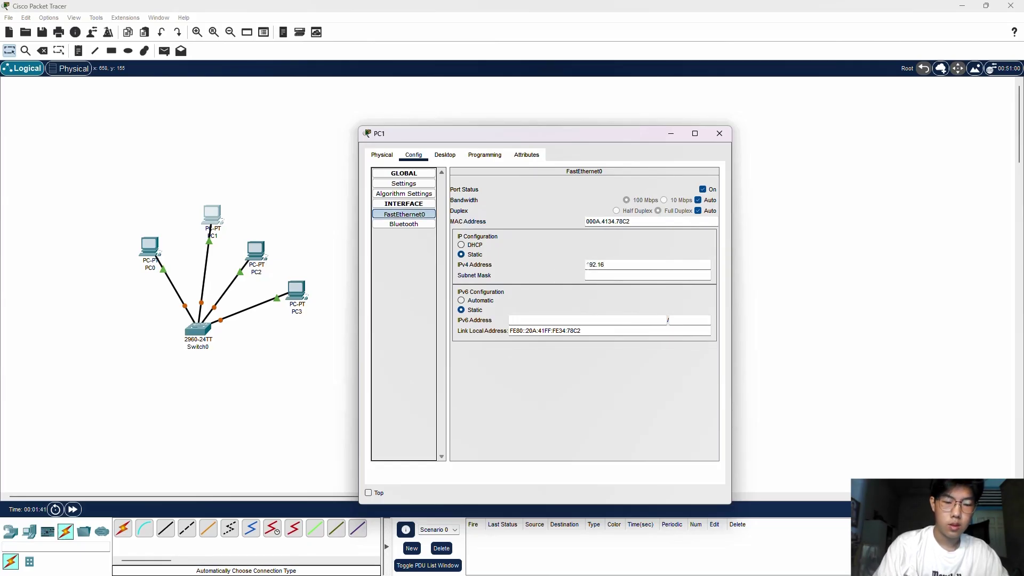
type("8.1.")
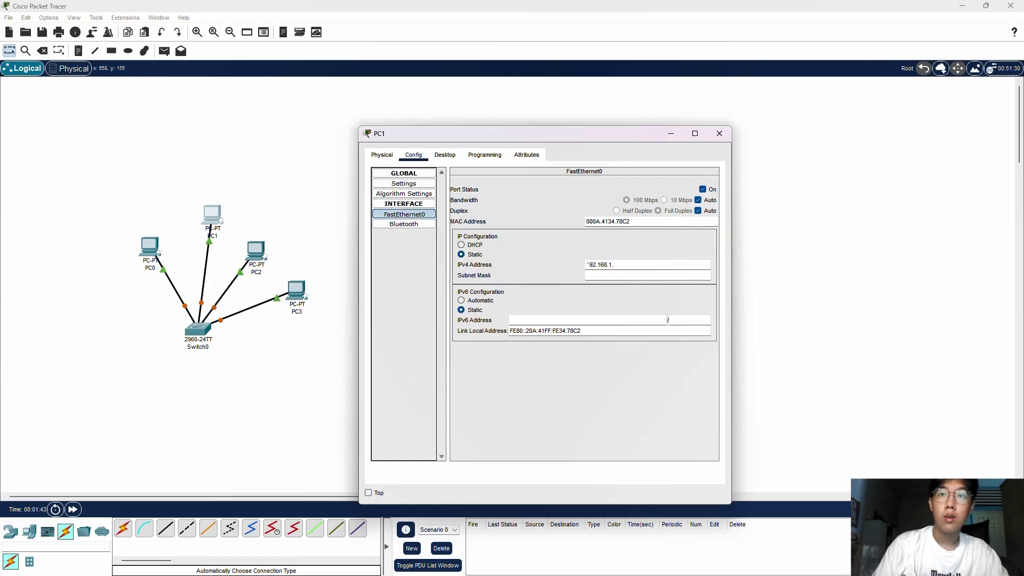
type("2")
left_click(711, 134)
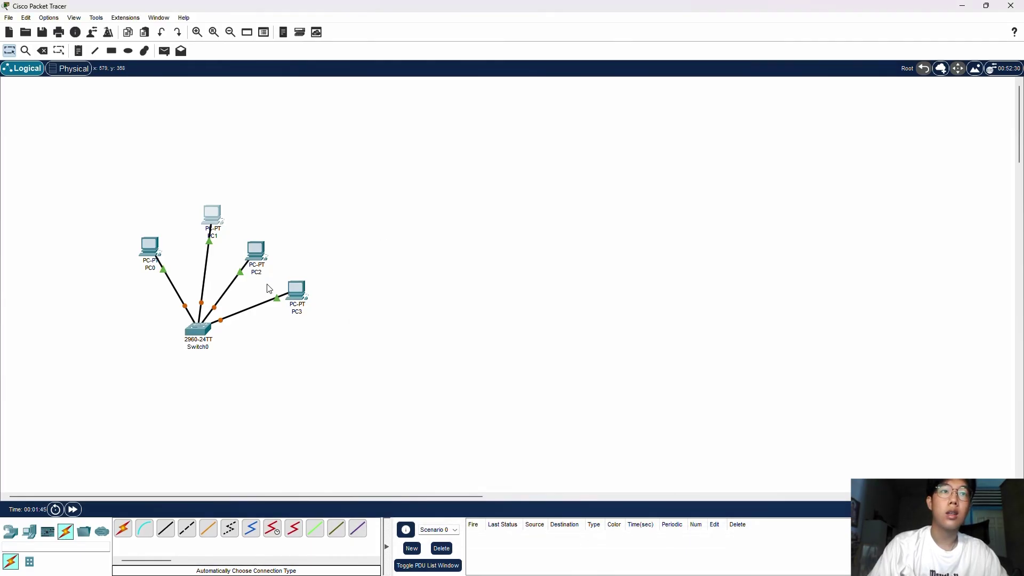
- Set the static IPv4 address of PC2's FastEthernet0 interface to 192.168.1.3 and close its settings
left_click(255, 250)
left_click(413, 154)
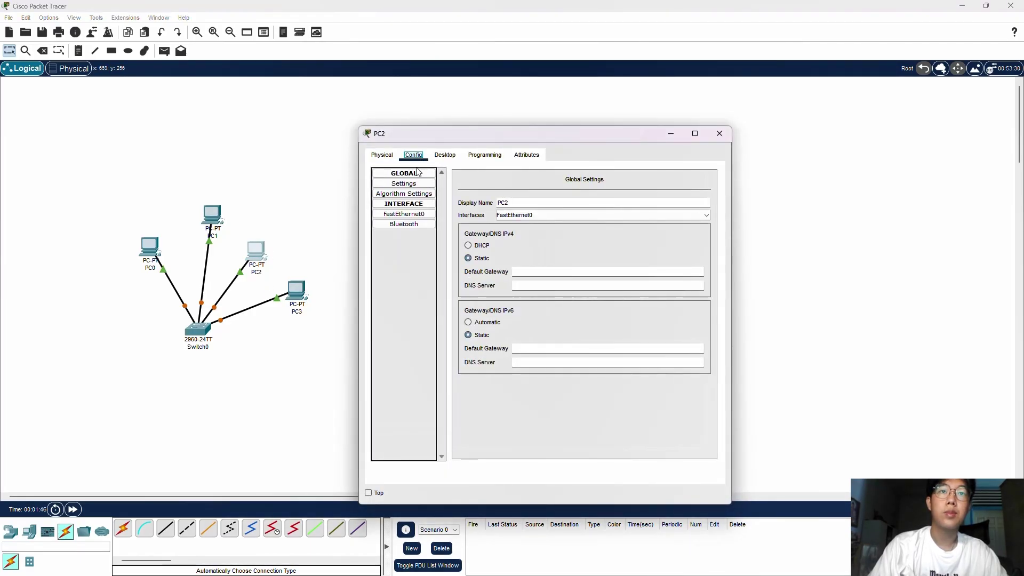
left_click(404, 213)
left_click(601, 264)
type("1")
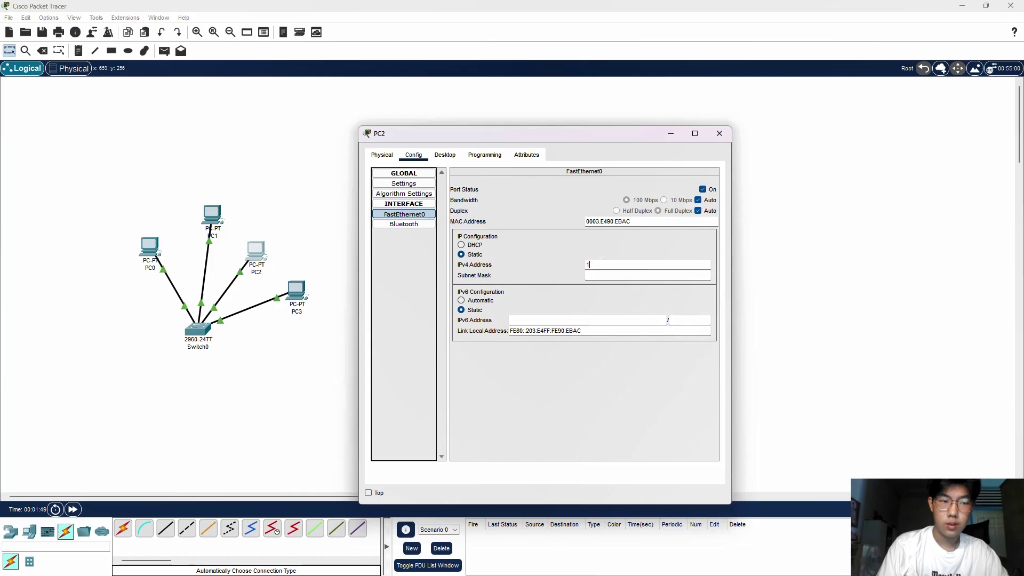
type("92.16")
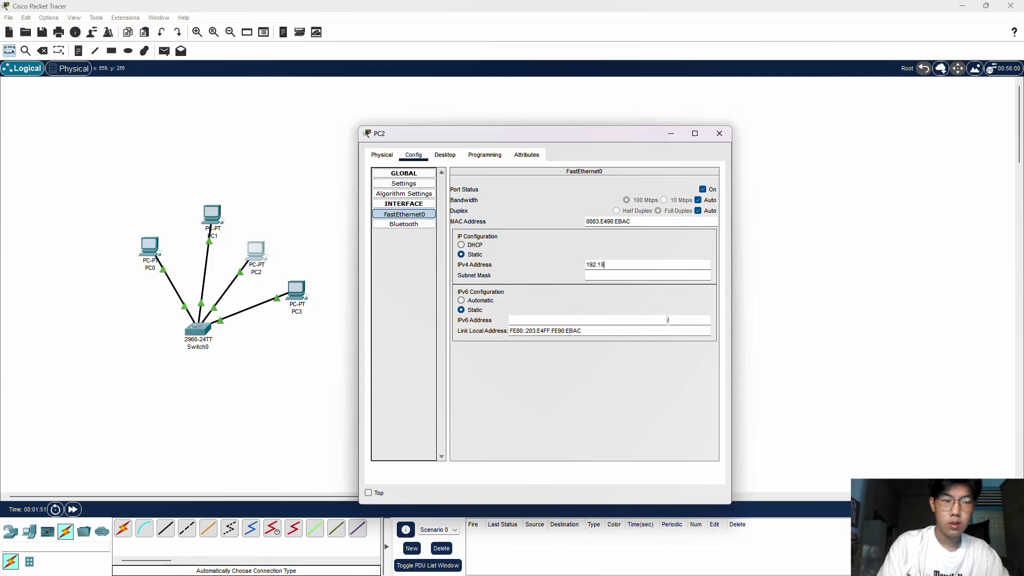
type("8.1")
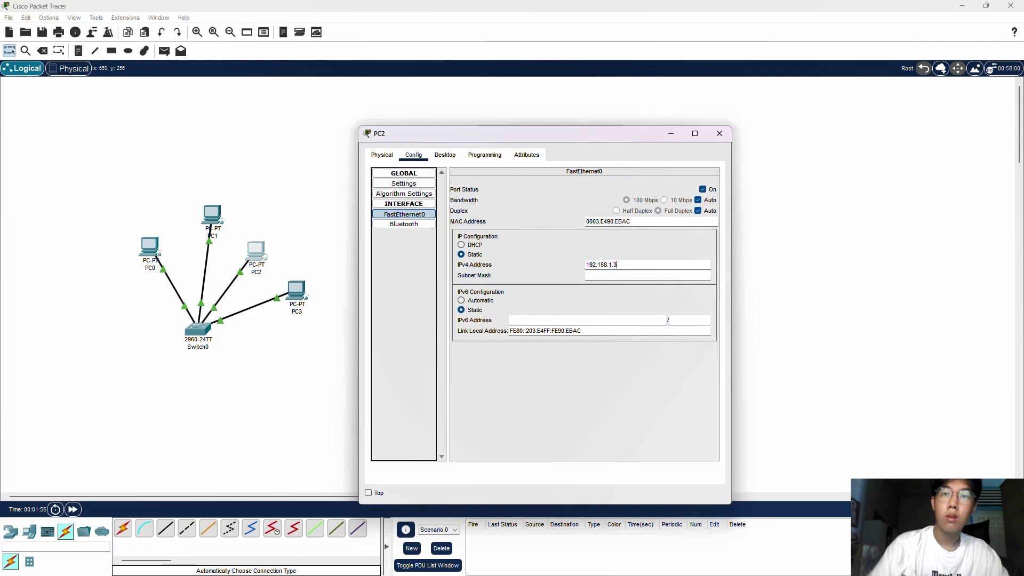
type(".3")
left_click(720, 133)
- Set the static IPv4 address of PC3's FastEthernet0 interface to 192.168.1.4 and close its settings
left_click(303, 301)
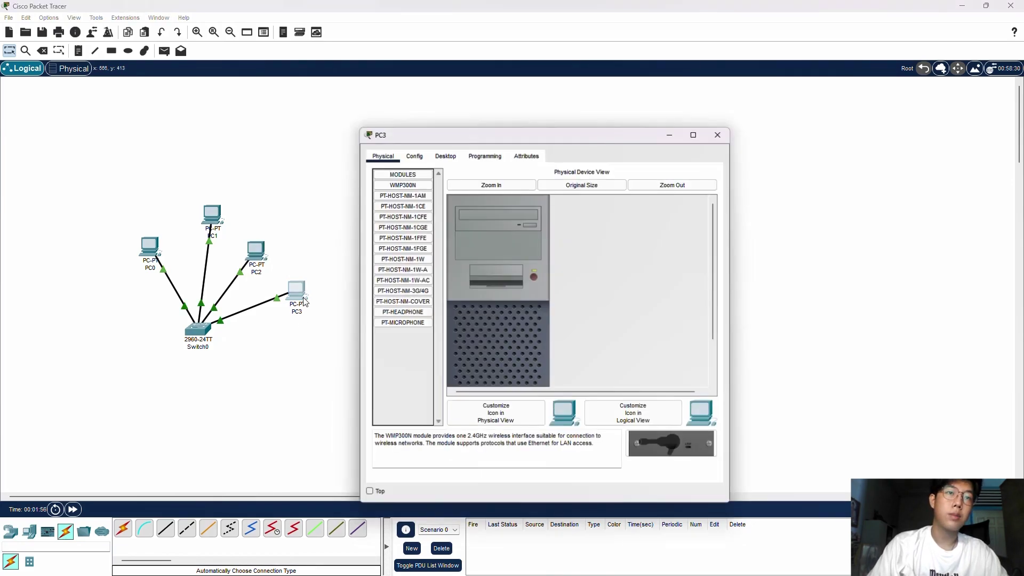
left_click(415, 156)
left_click(405, 214)
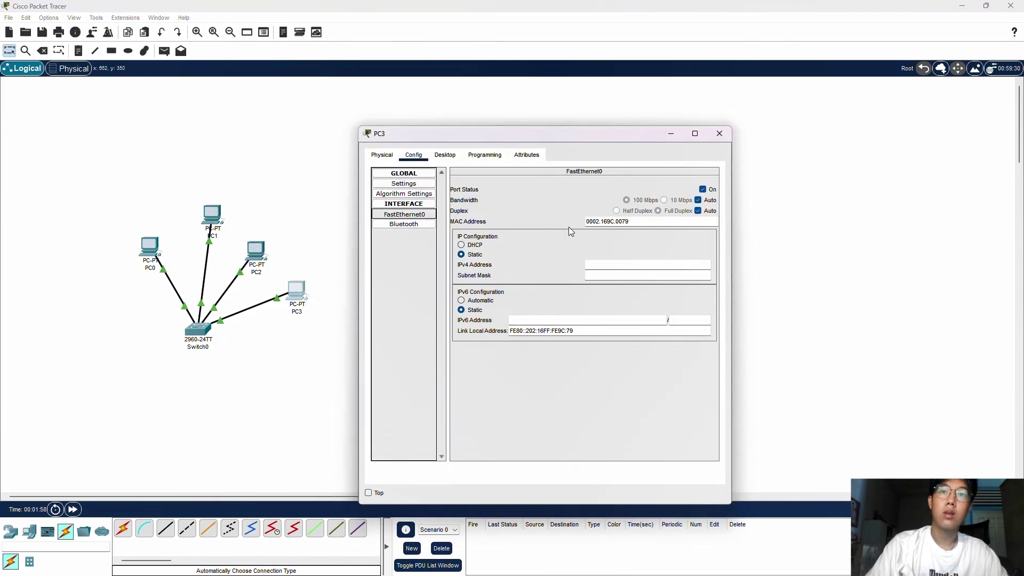
left_click(595, 266)
type("192.168.1.4")
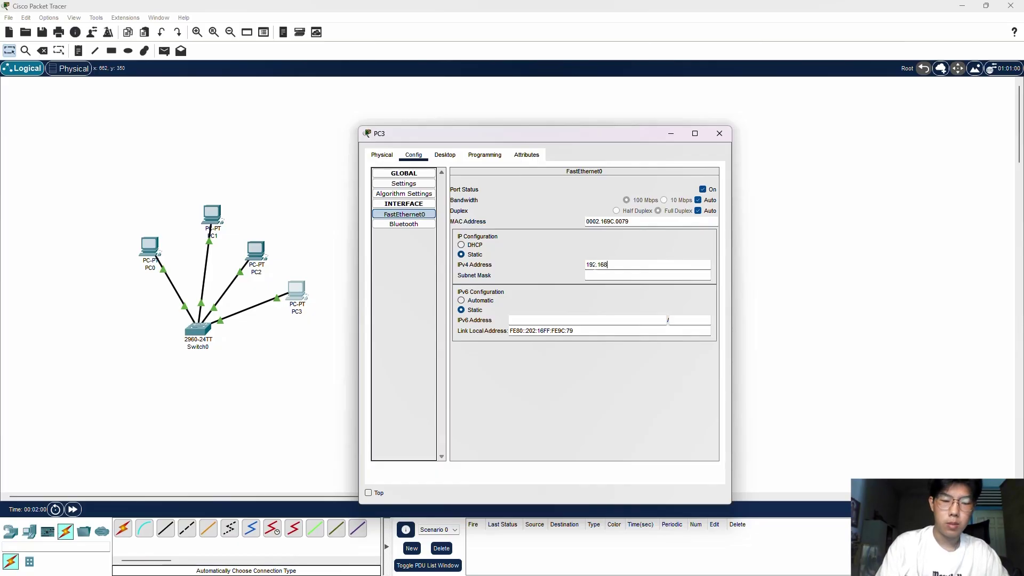
left_click(719, 133)
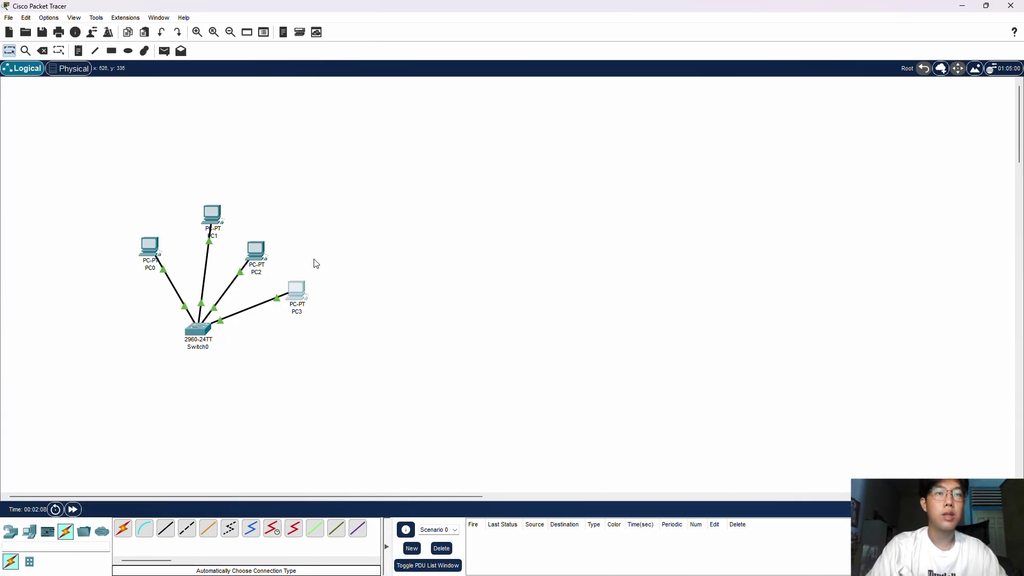
- Ping PC1 at 192.168.1.2 from PC0's Command Prompt to test the connection
left_click(157, 248)
left_click(446, 157)
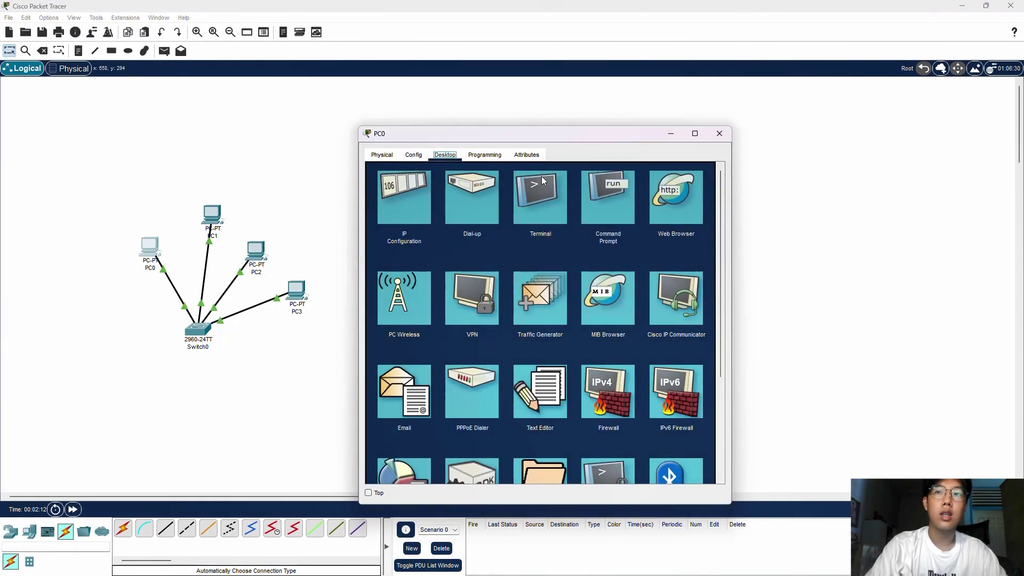
left_click(621, 209)
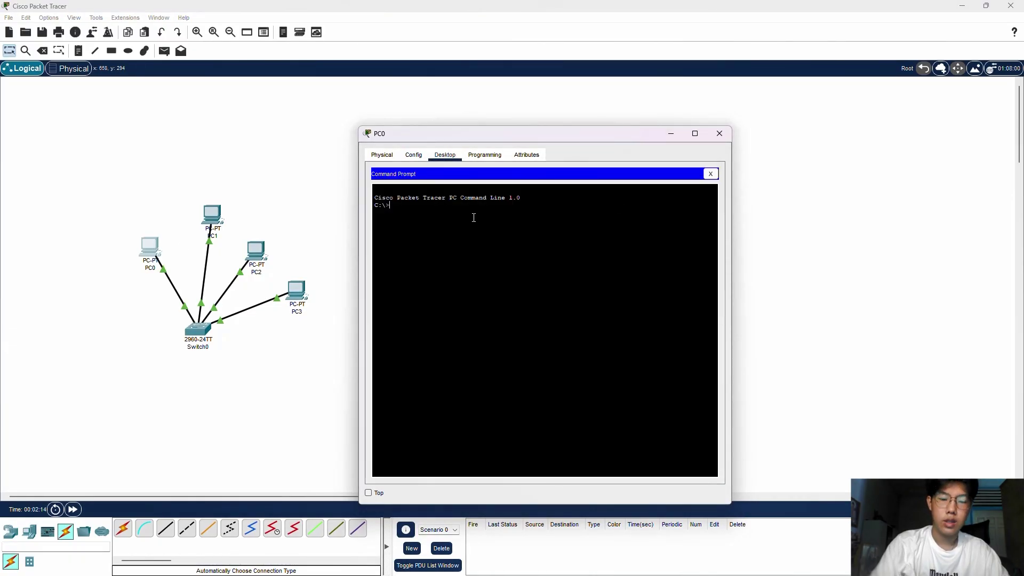
type("ping 192.1")
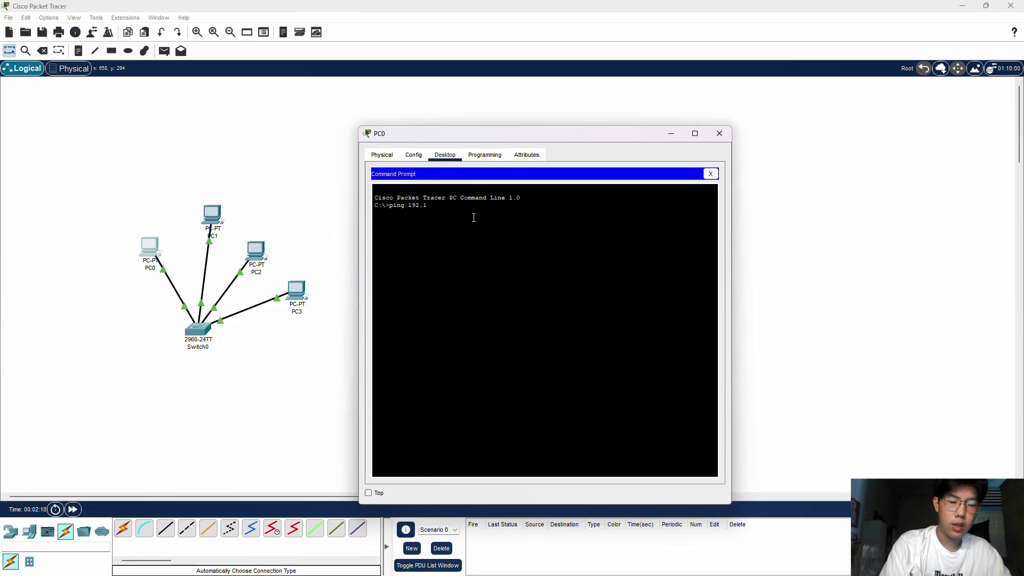
type("68.1.2")
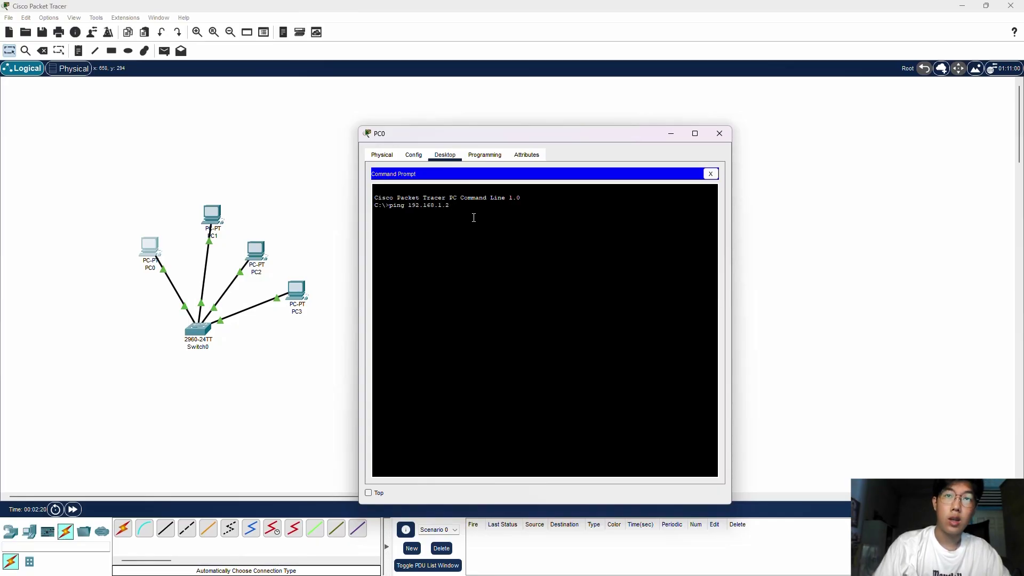
key("Return")
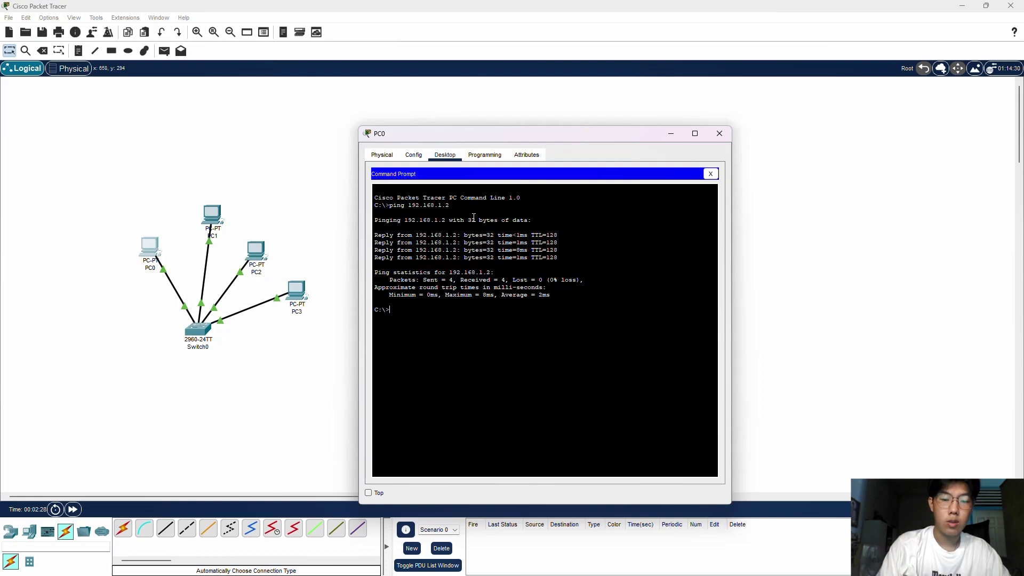
- Ping PC2 at 192.168.1.3 from PC0's Command Prompt to test the connection
type("ing 1")
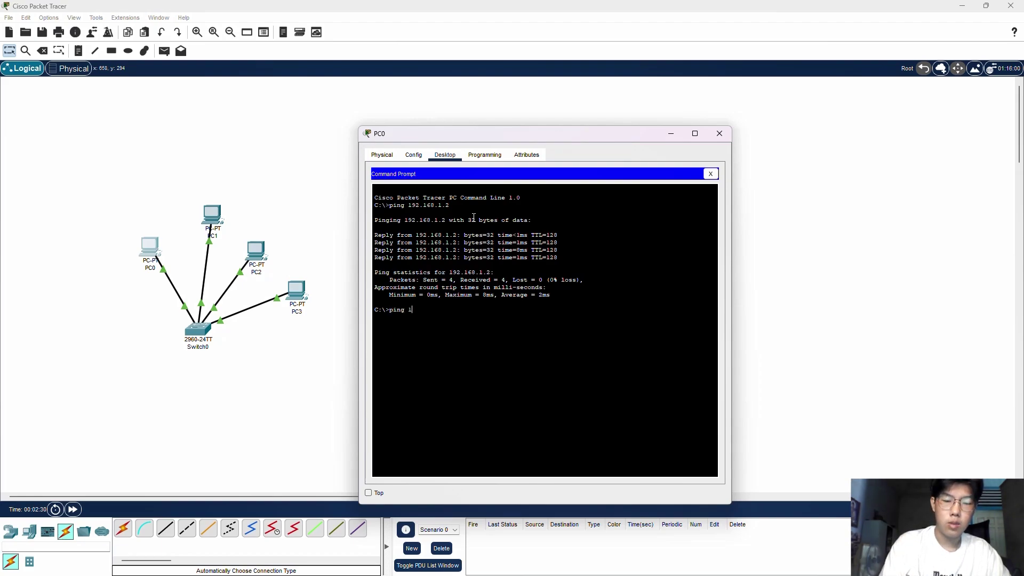
type("92.168")
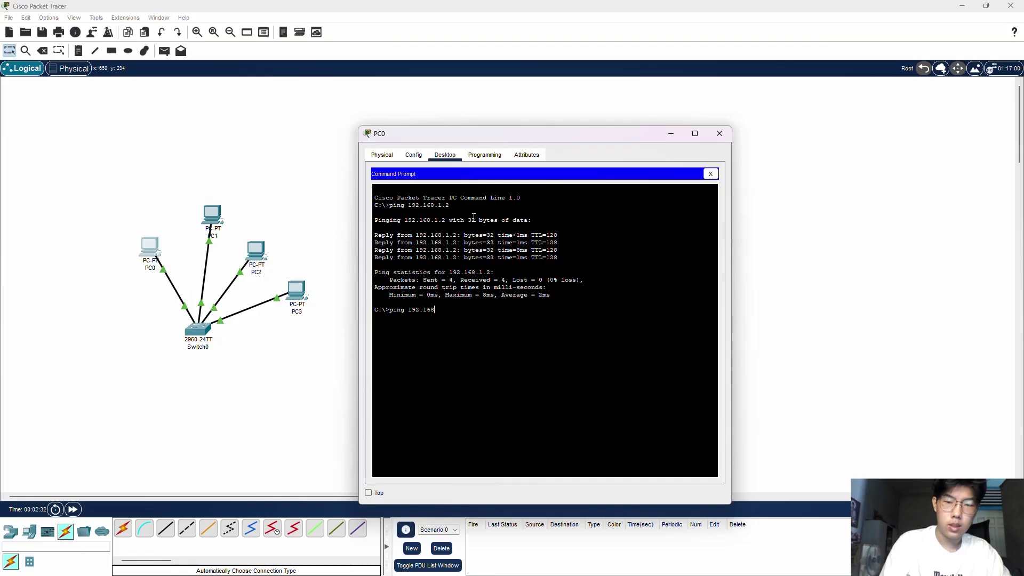
type(".1")
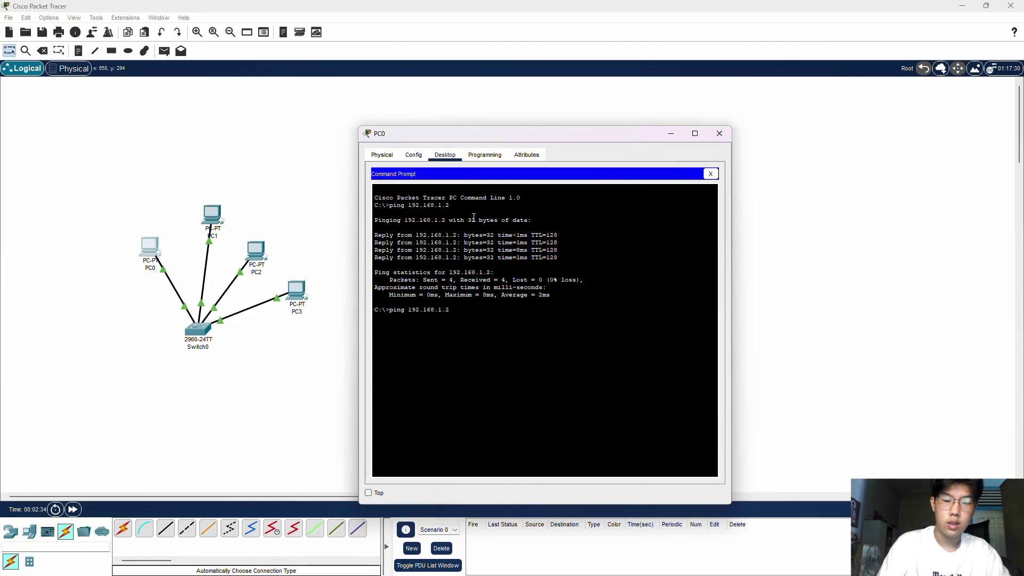
type(".3")
key("Return")
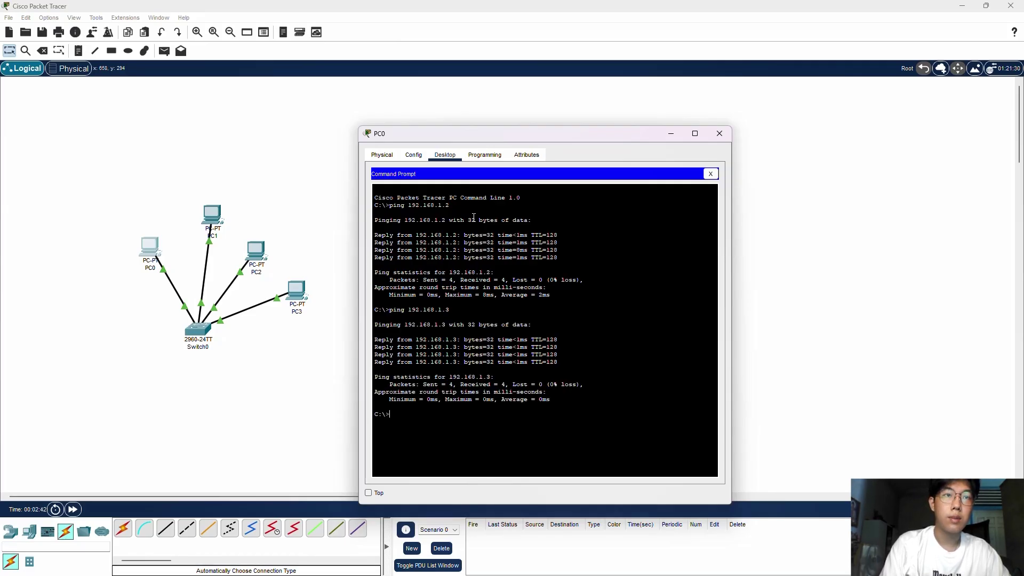
- Ping PC3 at 192.168.1.4 from PC0's Command Prompt and close PC0's window
type("192.168.1.4")
key("Return")
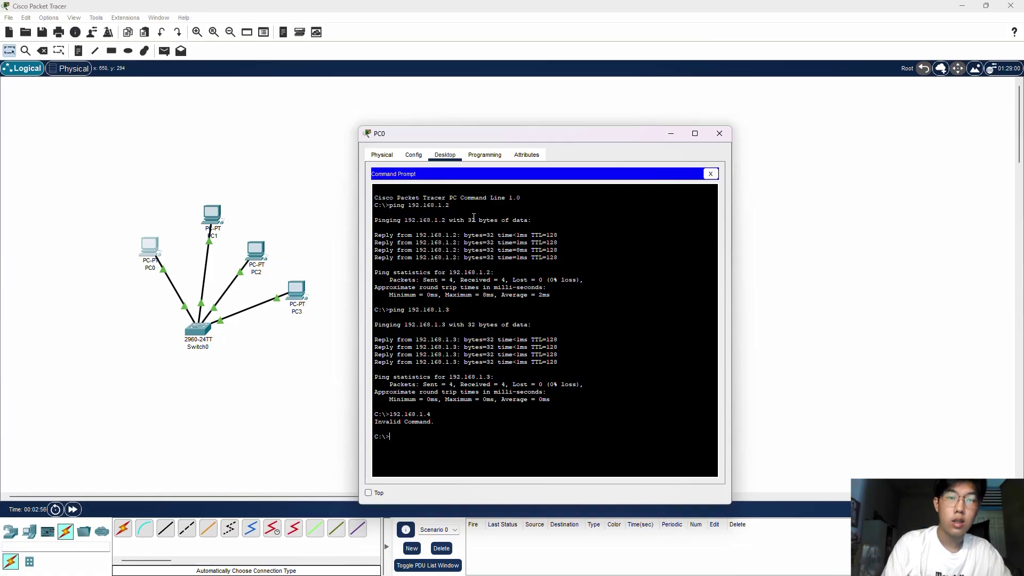
type("ping 192.168.1.4")
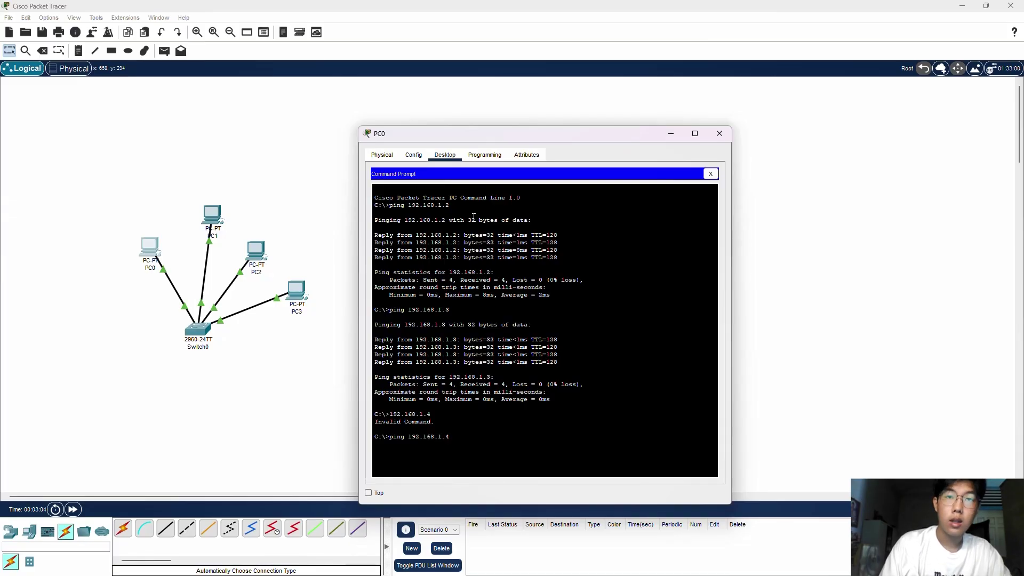
key("Return")
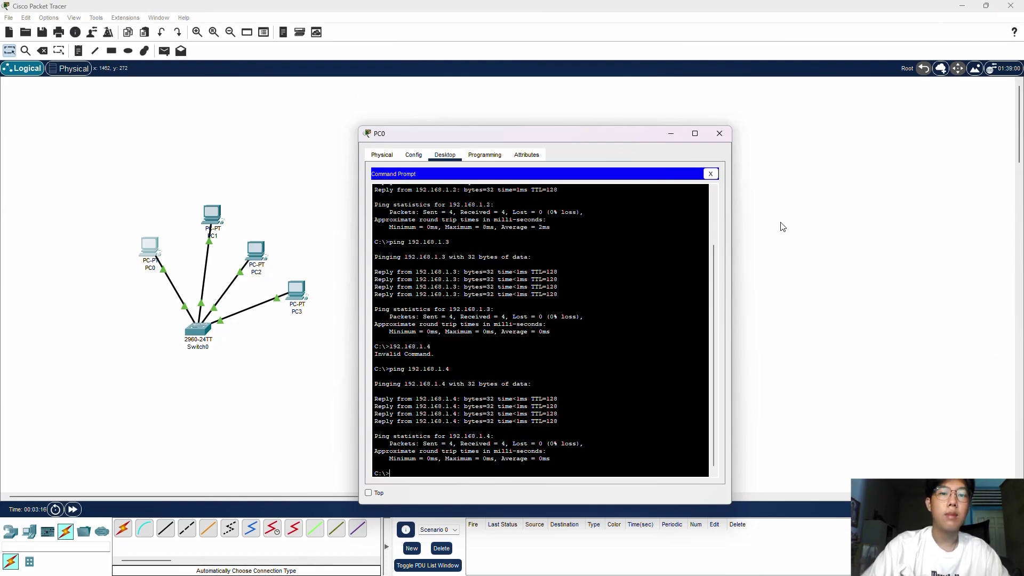
left_click(720, 134)
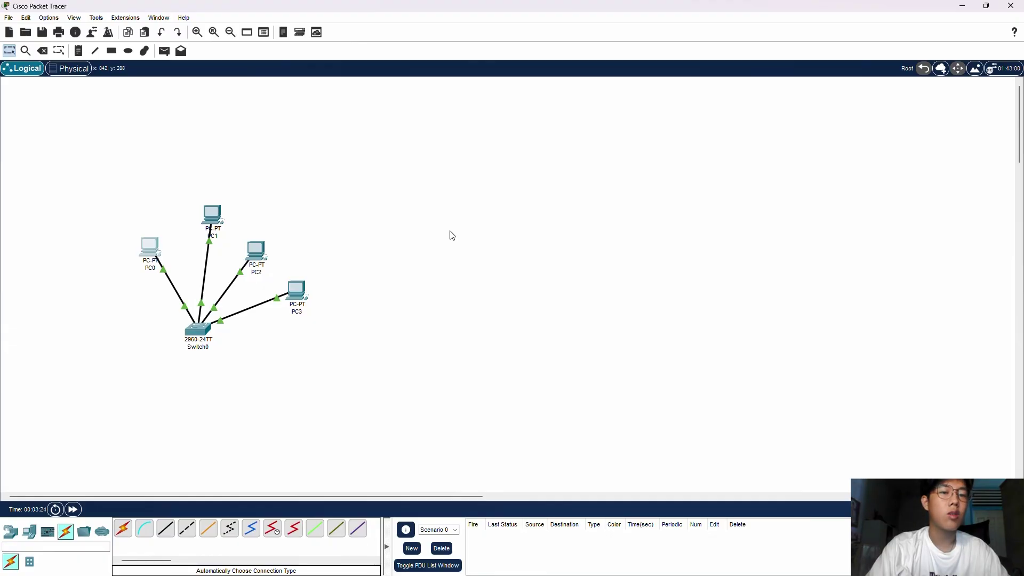
- Switch to Chrome to check the next task in the Tugas.3 assignment, and return to Packet Tracer
mouse_move(555, 563)
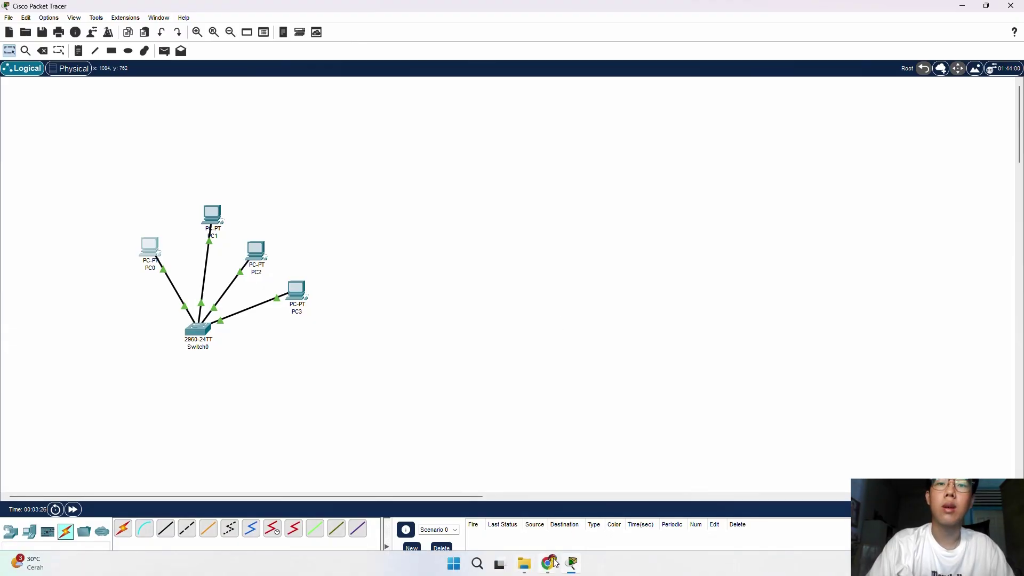
left_click(598, 520)
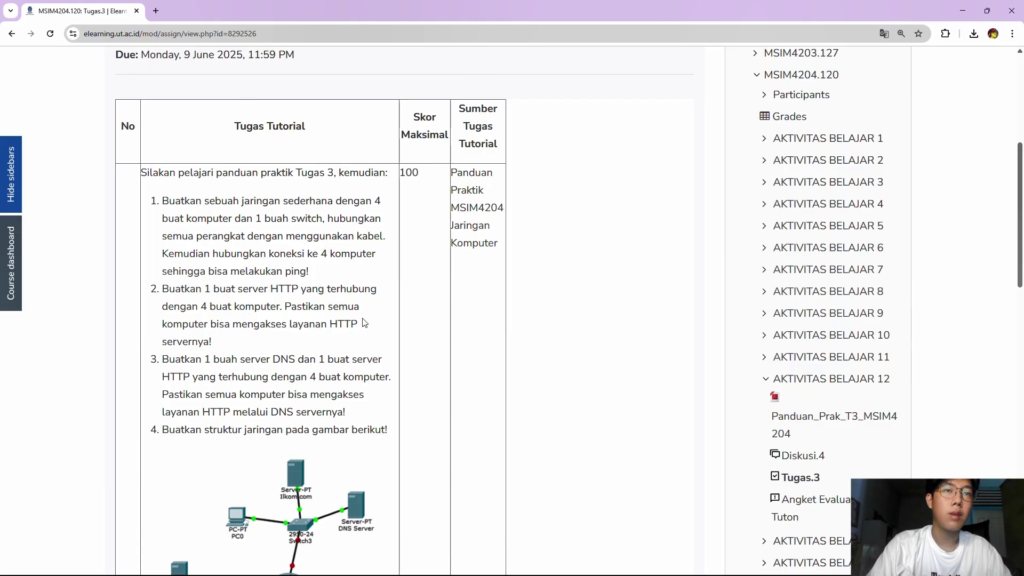
mouse_move(607, 571)
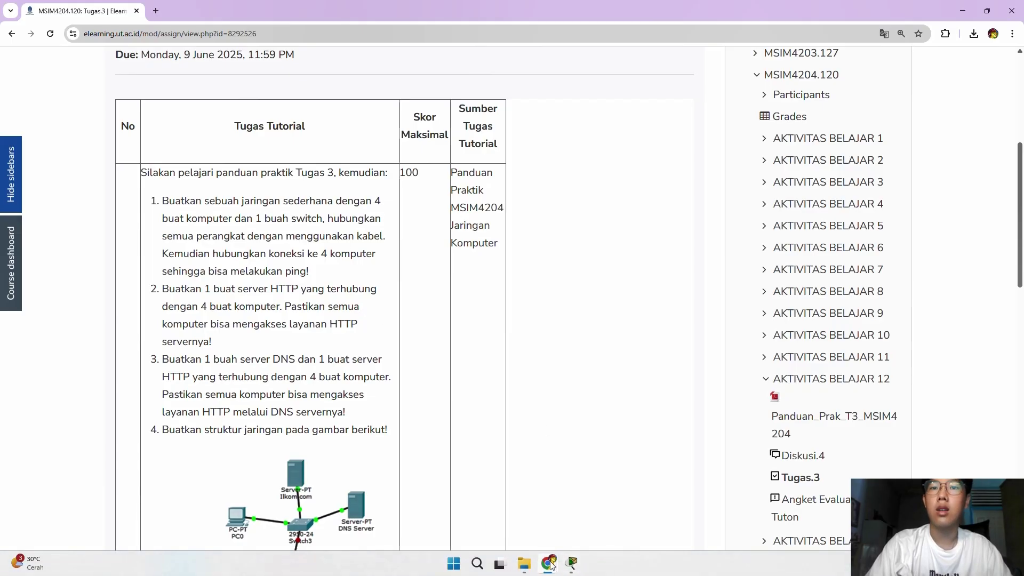
left_click(571, 563)
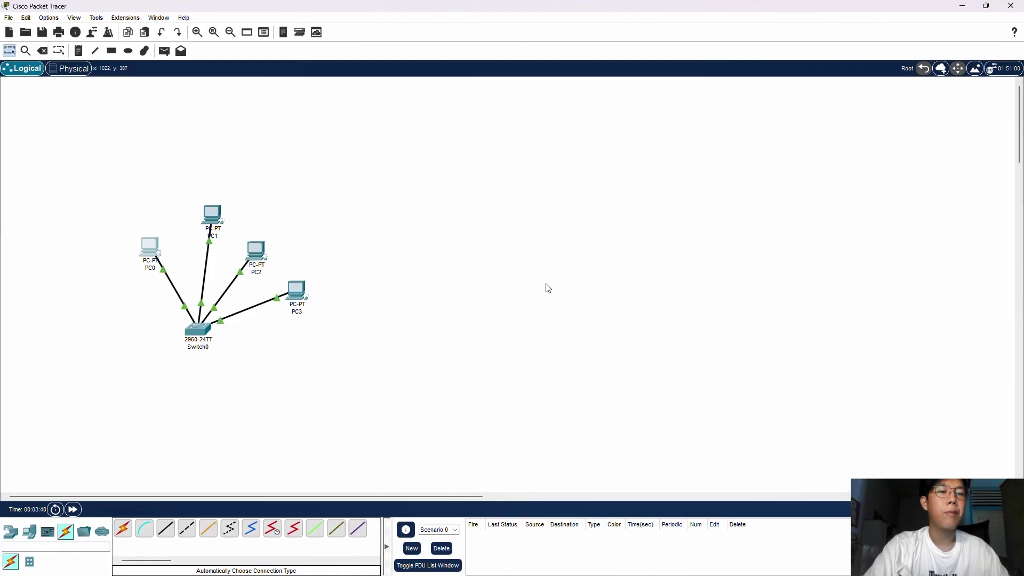
- Place a Server-PT end device just below PC3 and rename it "Server 1.5"
left_click(27, 534)
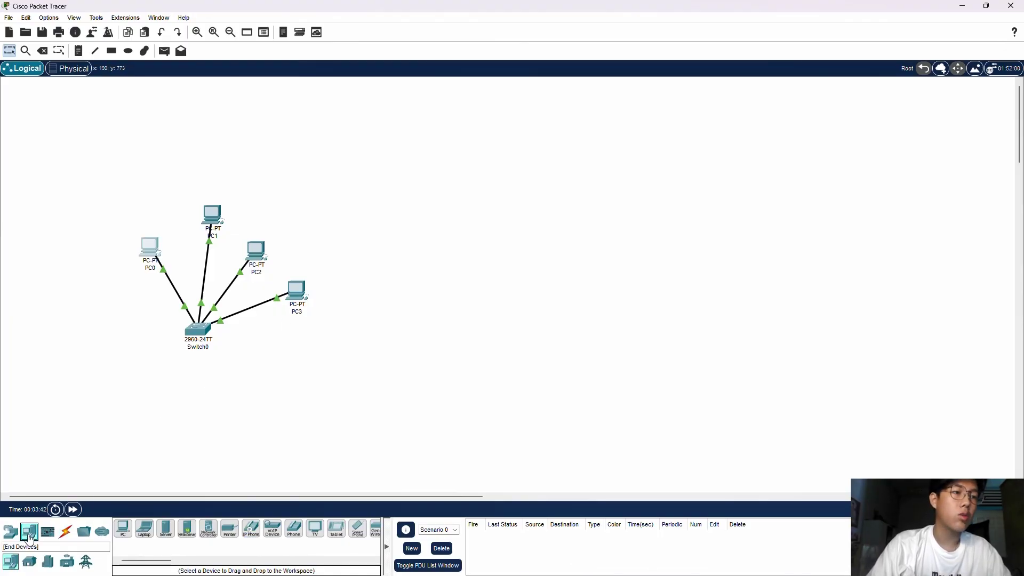
left_click(166, 528)
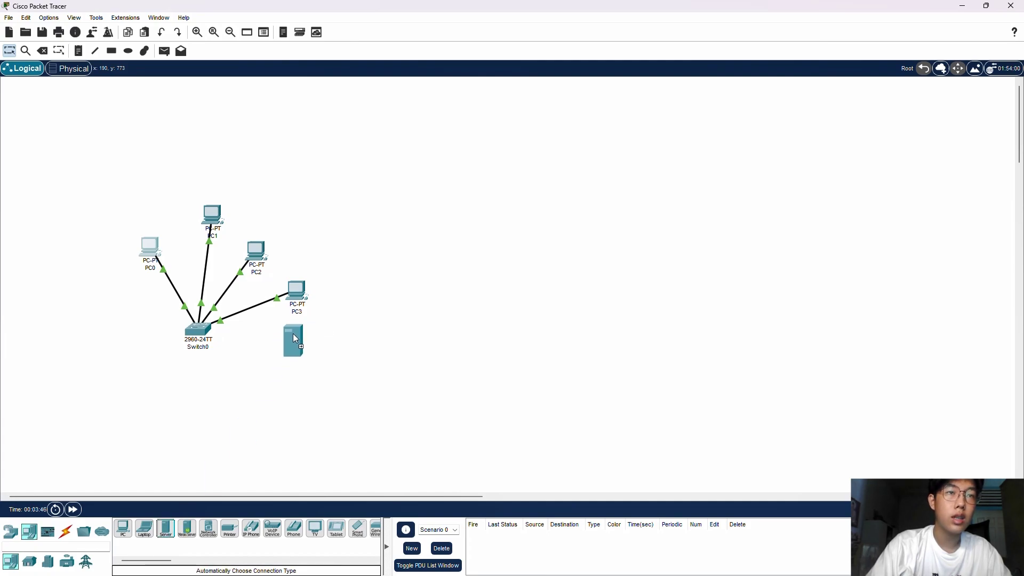
left_click(296, 339)
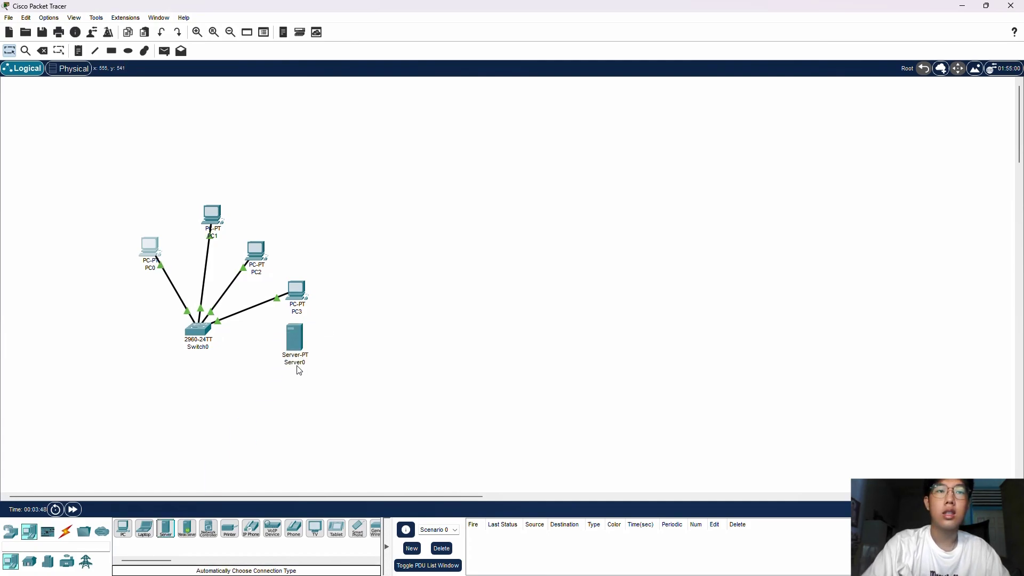
left_click(297, 362)
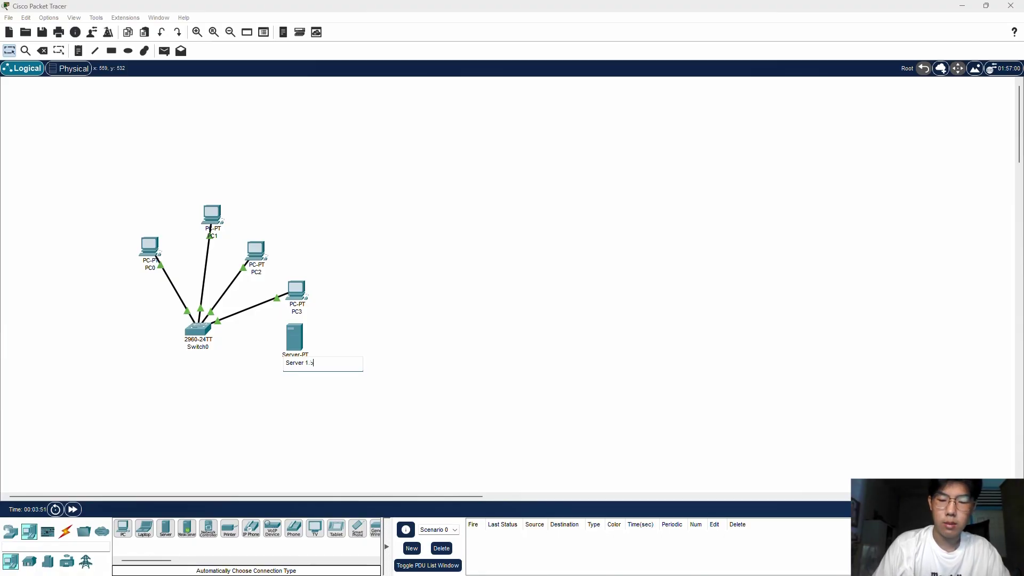
type("Server 1.5")
key("Return")
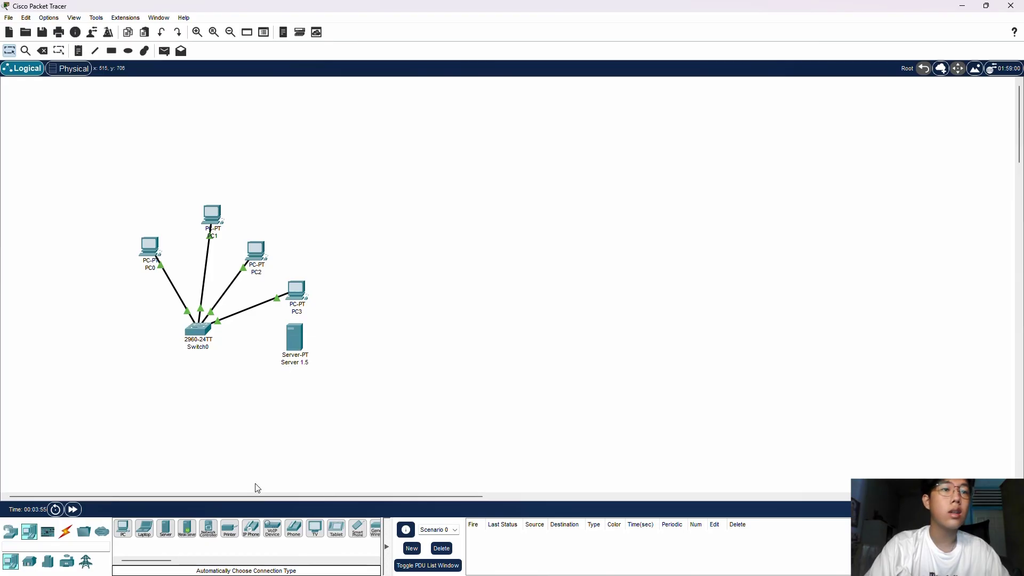
- Connect Server 1.5 to Switch0 with an automatically chosen connection type
left_click(66, 532)
left_click(119, 530)
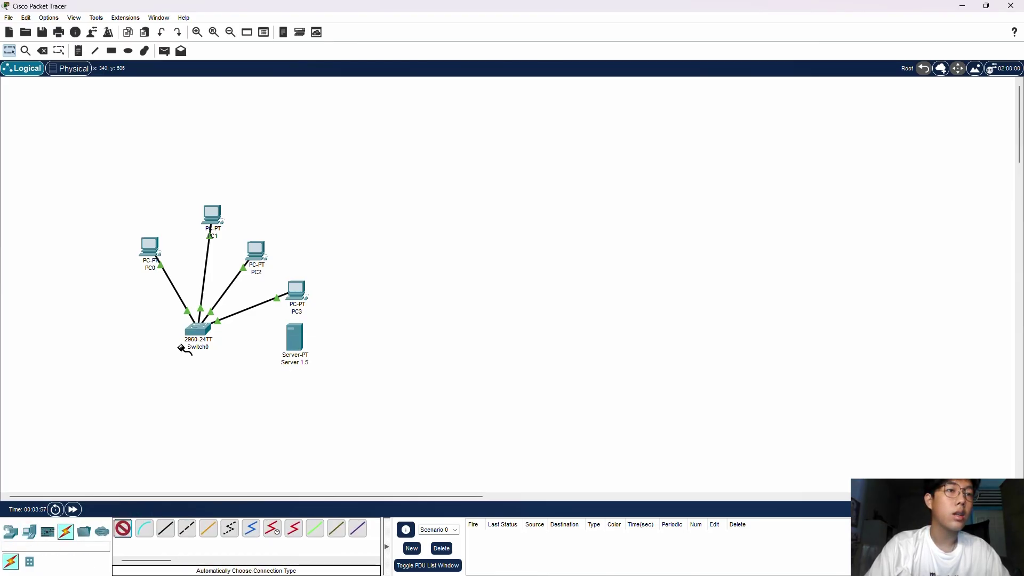
left_click(293, 341)
left_click(199, 332)
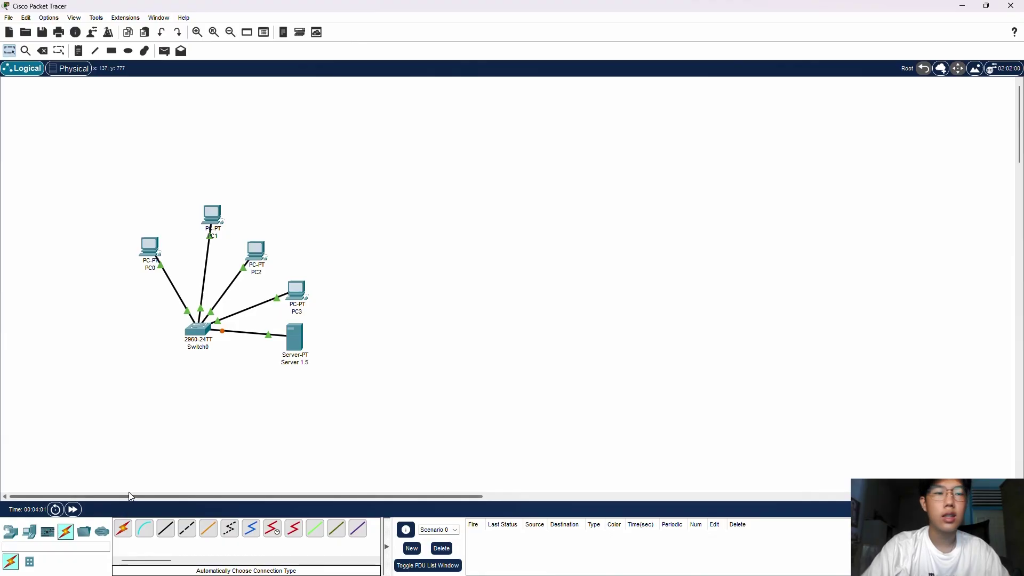
- Set the static IPv4 address of Server 1.5's FastEthernet0 interface to 192.168.1.5
left_click(295, 340)
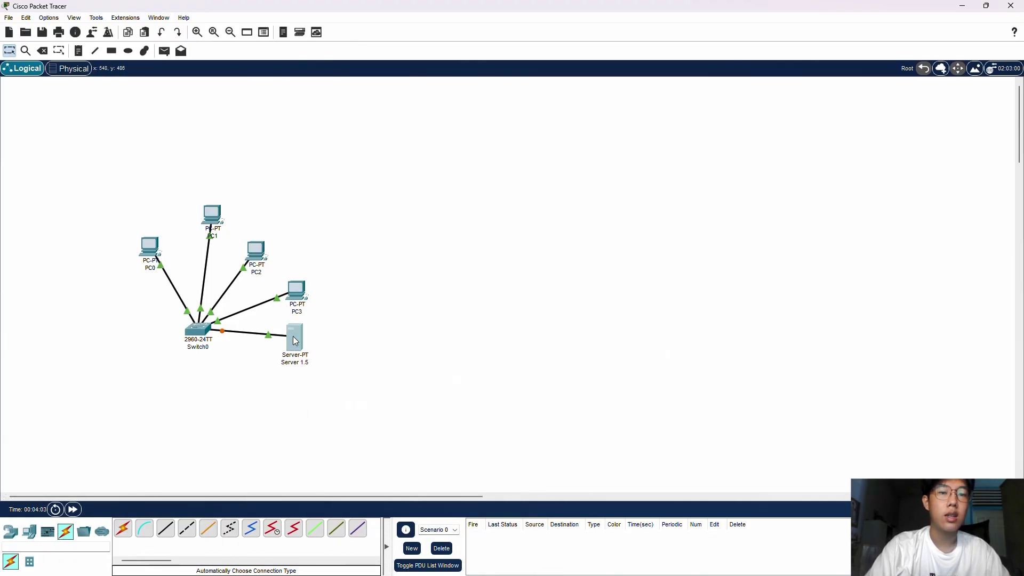
left_click(413, 154)
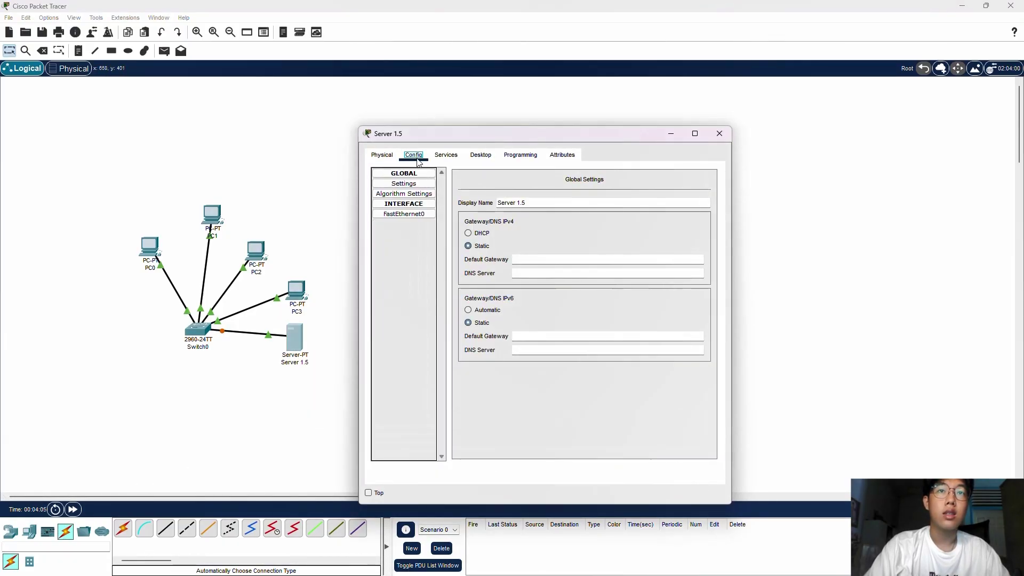
left_click(405, 214)
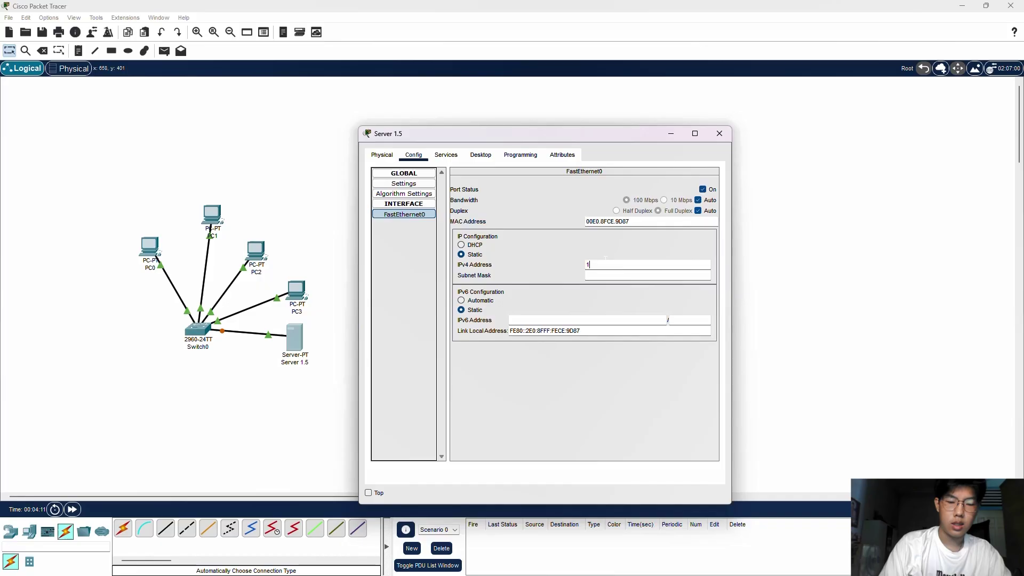
type("192.168.1.5")
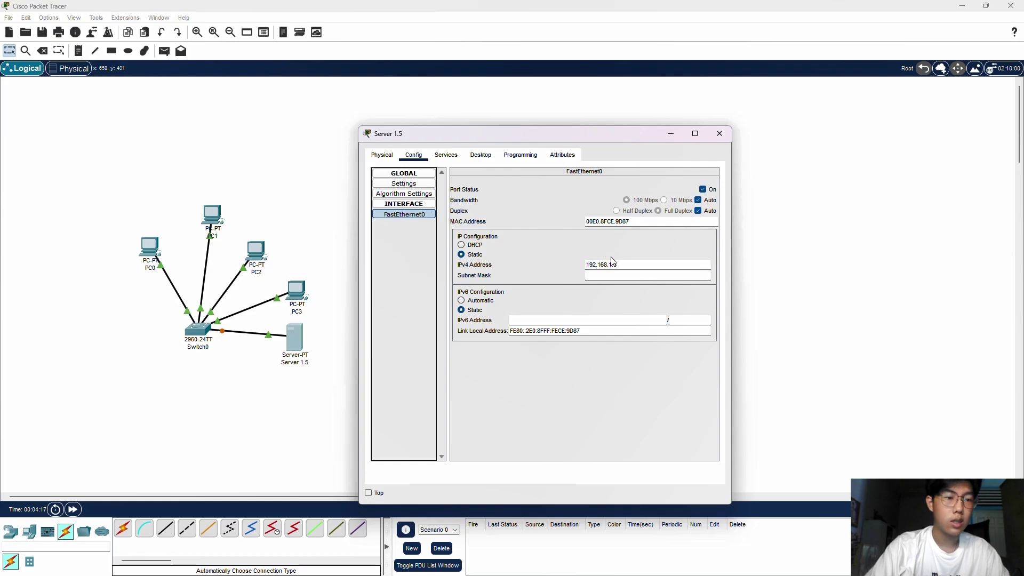
- Replace the welcome sentence in Server 1.5's HTTP index.html with "SERVER BERHASIL DIAKSES" and save, overwriting the existing file
left_click(445, 159)
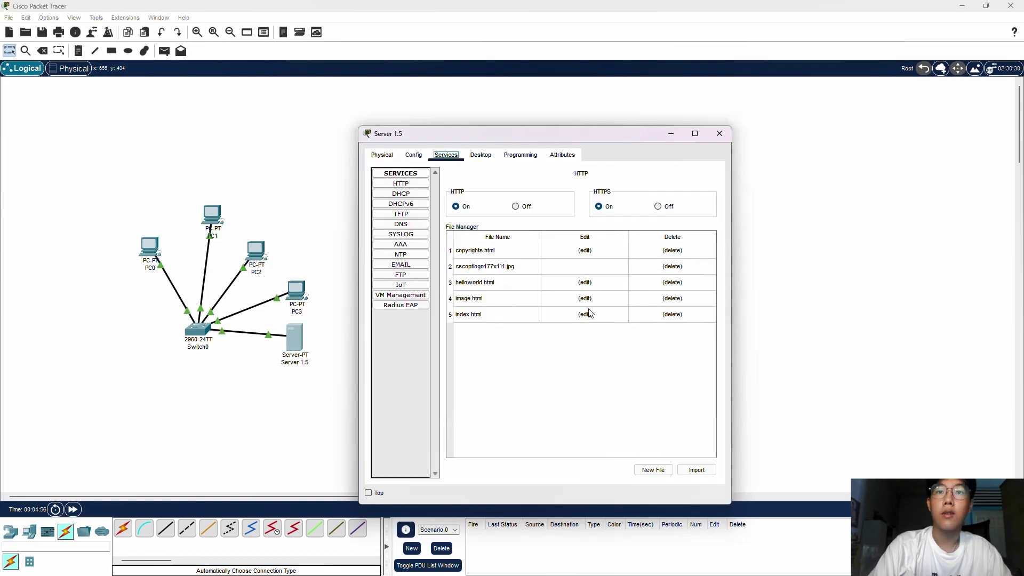
left_click(587, 314)
left_click(466, 214)
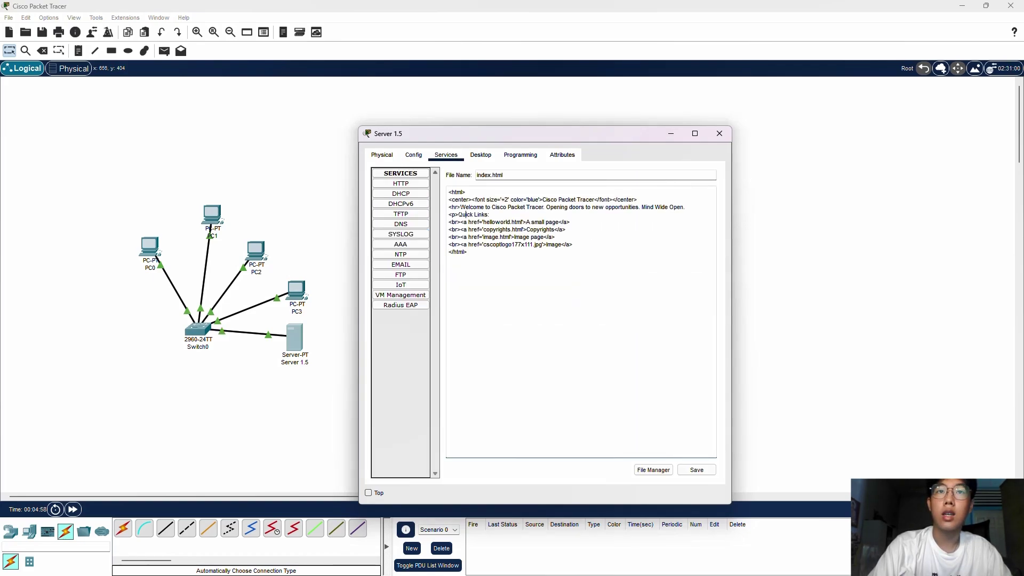
left_click_drag(461, 207, 685, 207)
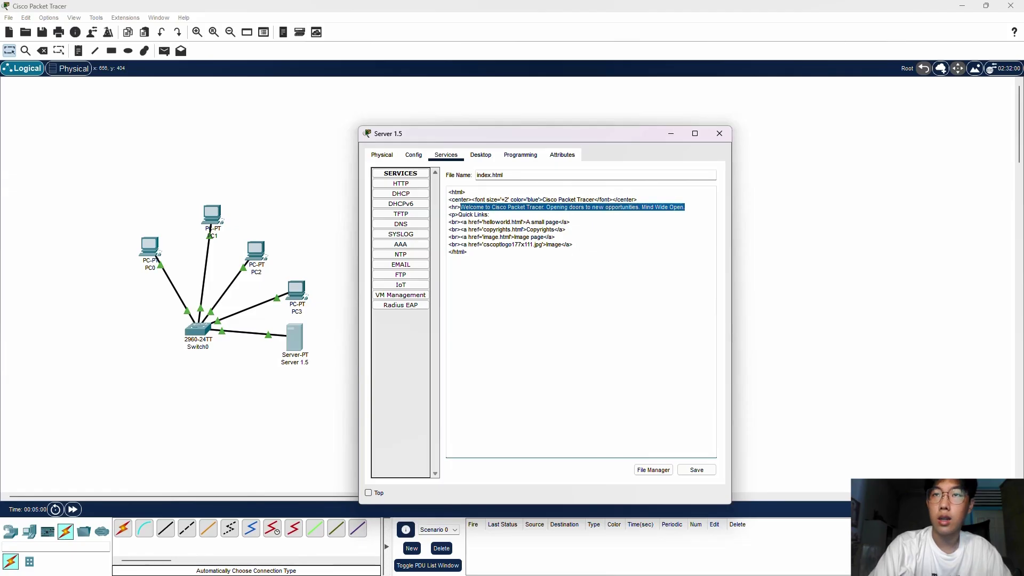
key("BackSpace")
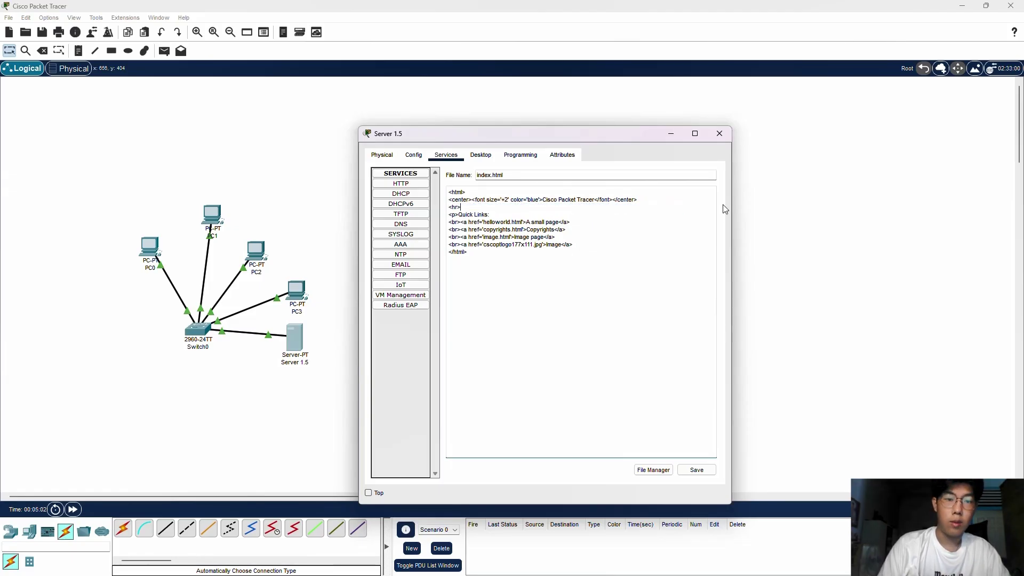
type("SERVER")
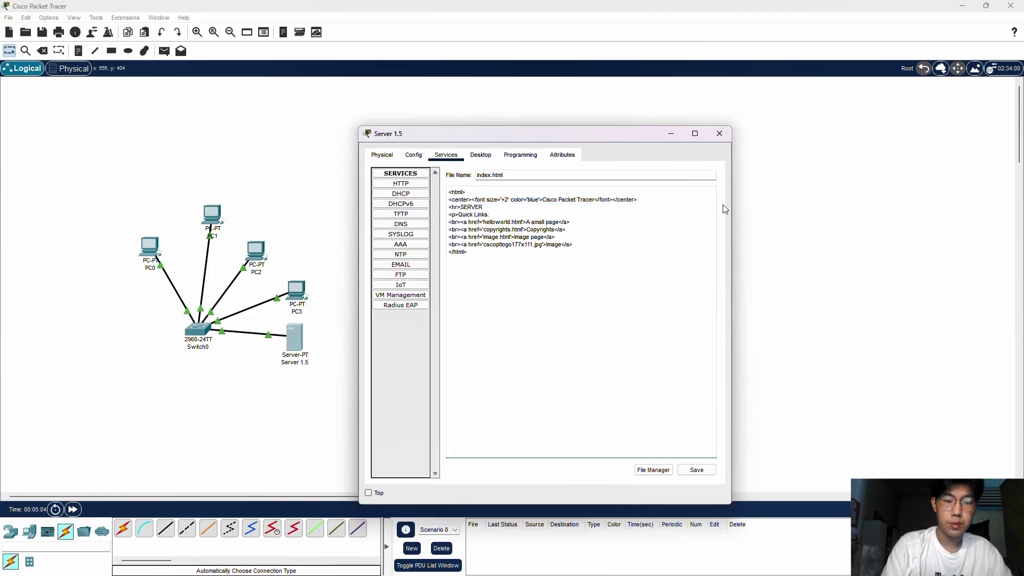
type(" BERHASIL DIAKSES")
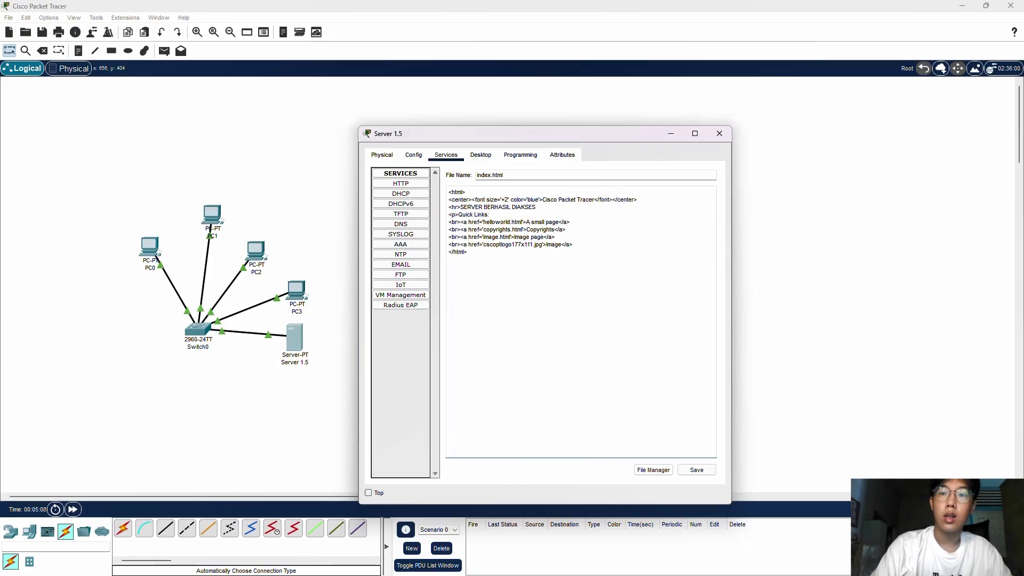
left_click(693, 469)
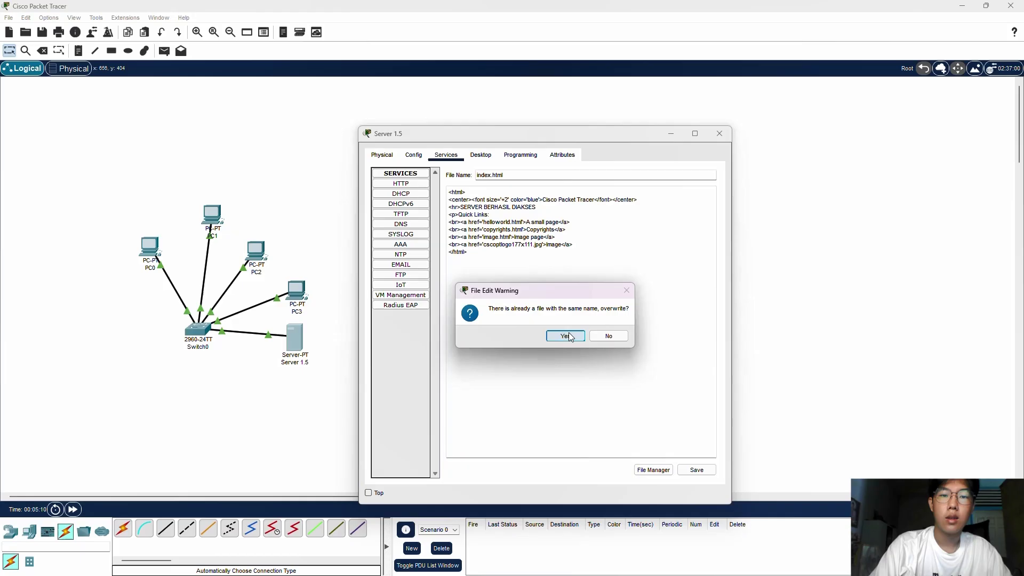
left_click(568, 336)
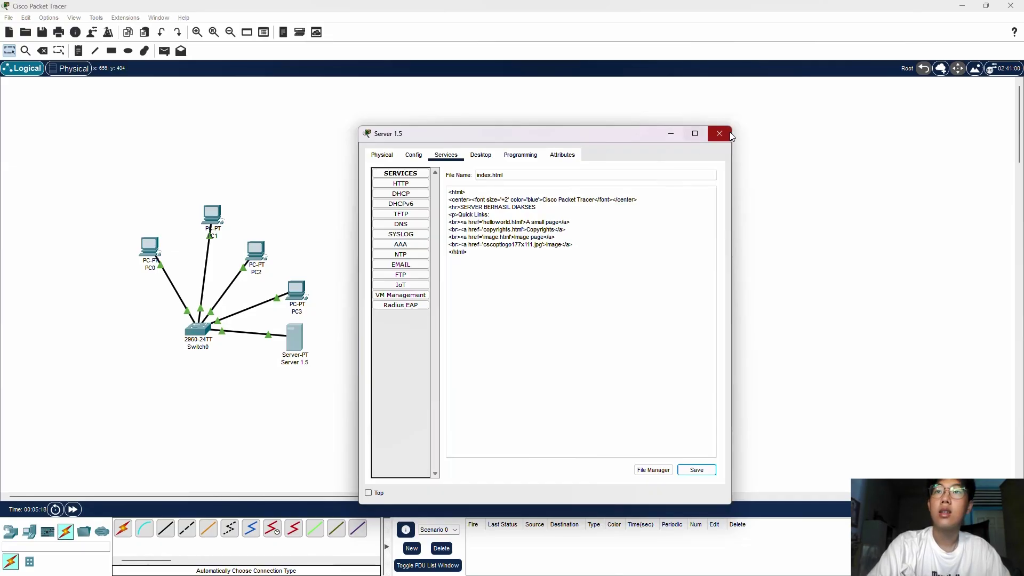
- Check the IP configuration of Server 1.5's FastEthernet0 interface and close the server's window
left_click(413, 154)
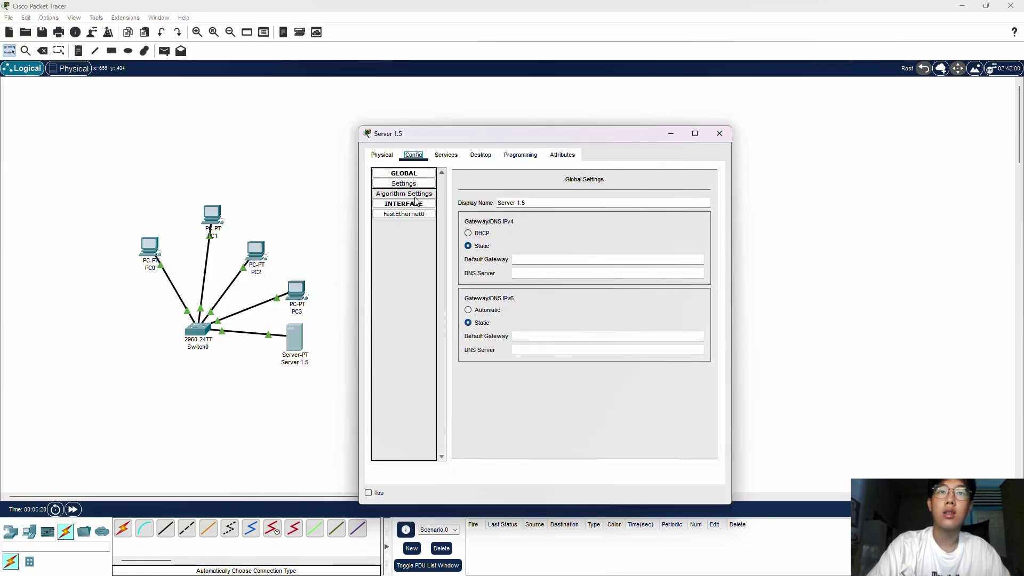
left_click(404, 213)
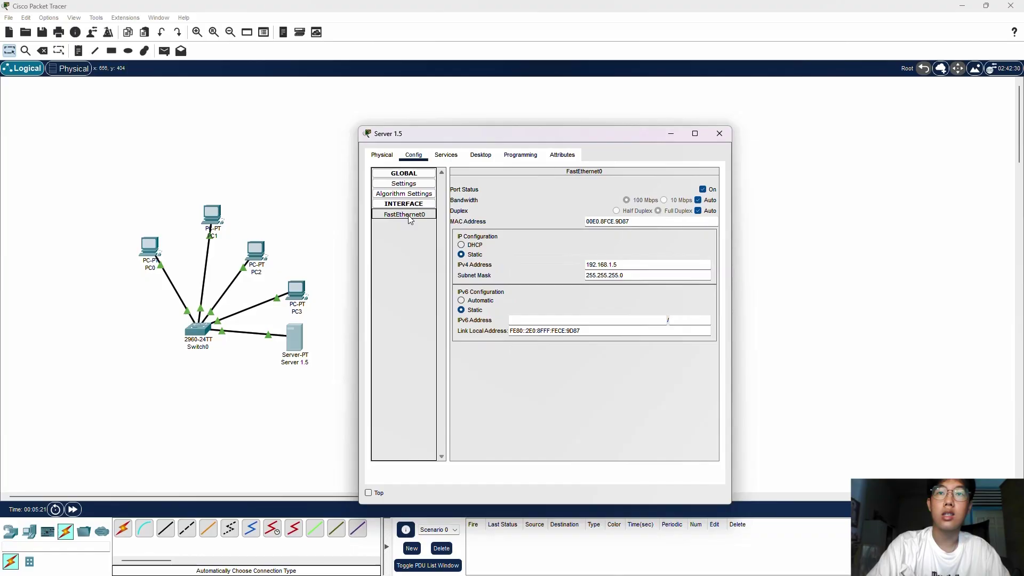
left_click(720, 134)
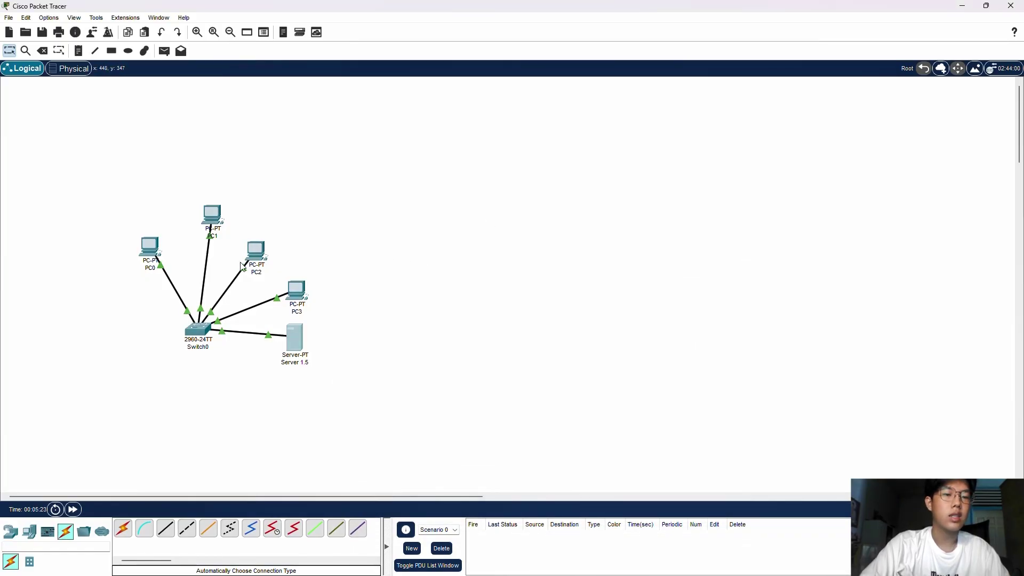
- Test HTTP access from PC0 by loading 192.168.1.5 in its web browser, and close PC0's window
left_click(149, 252)
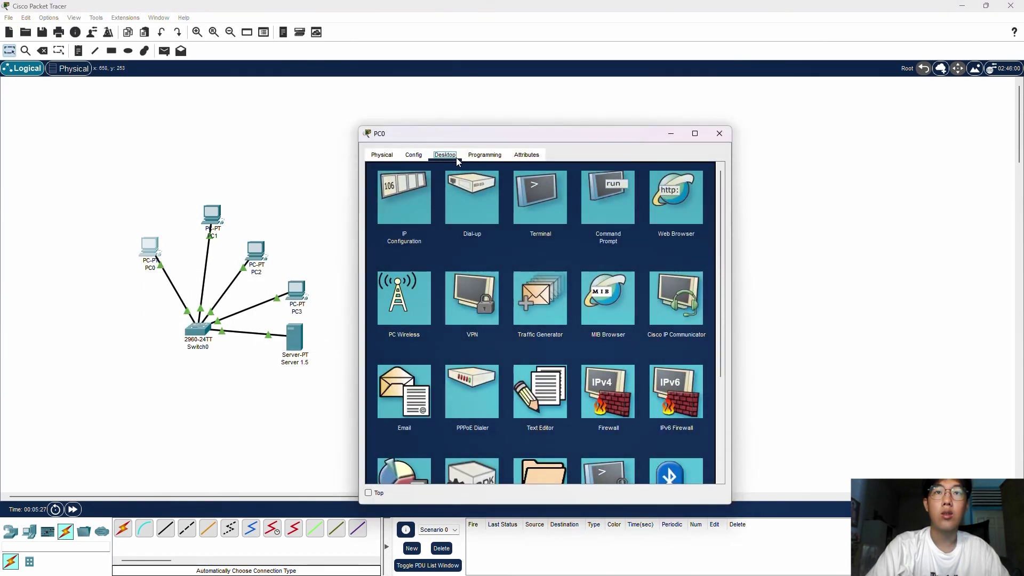
left_click(669, 218)
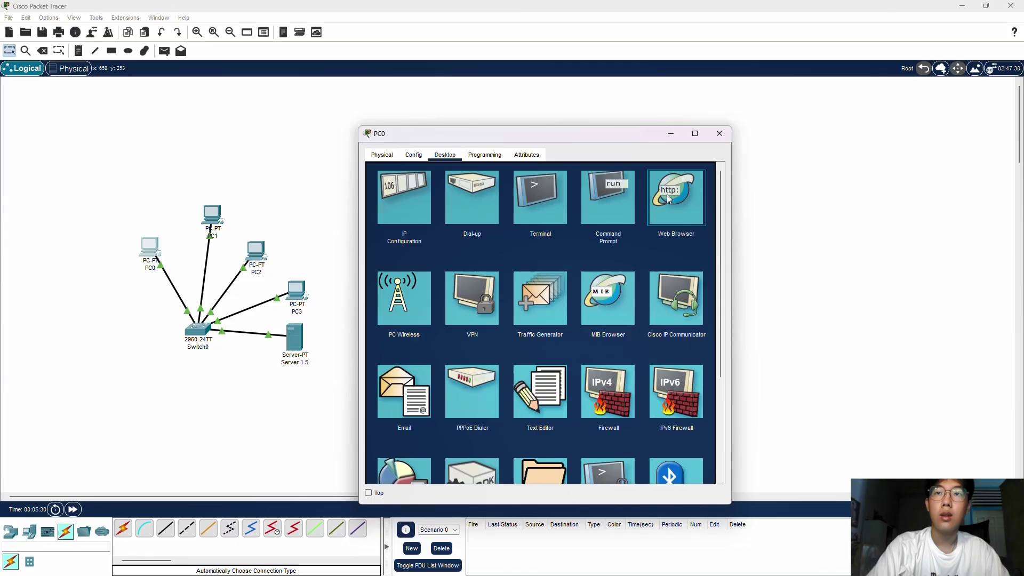
left_click(667, 195)
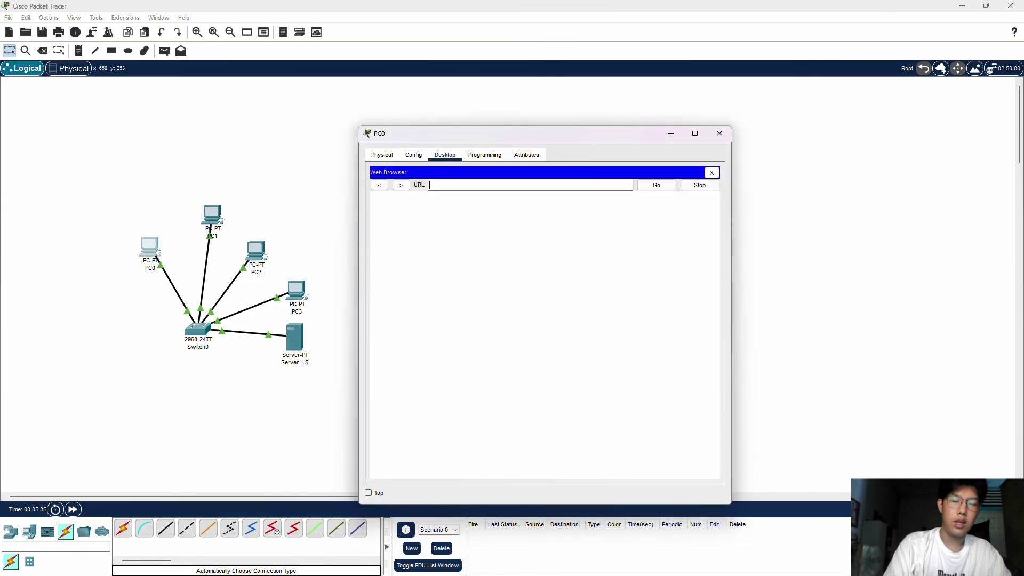
type("192.1")
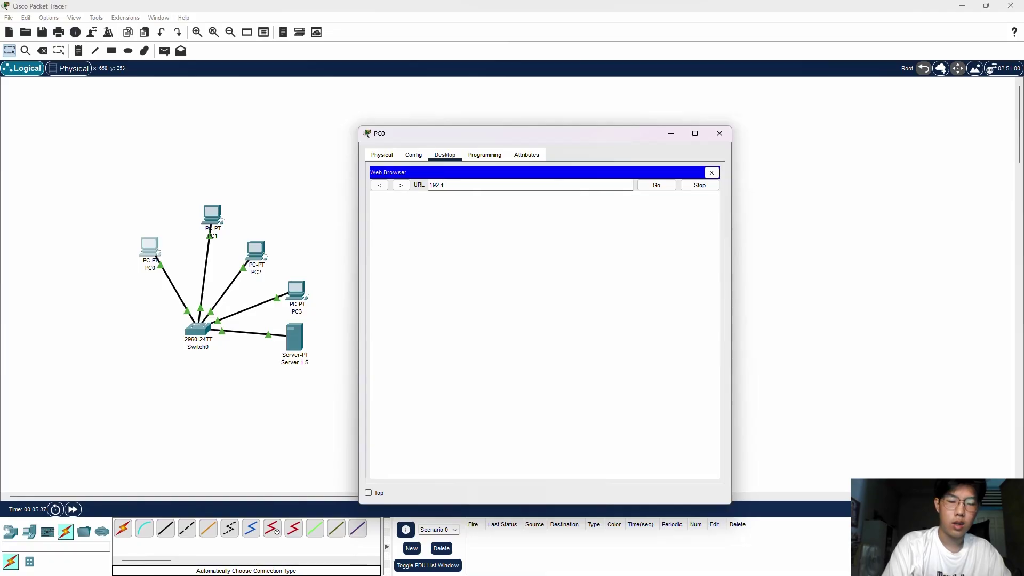
type("68")
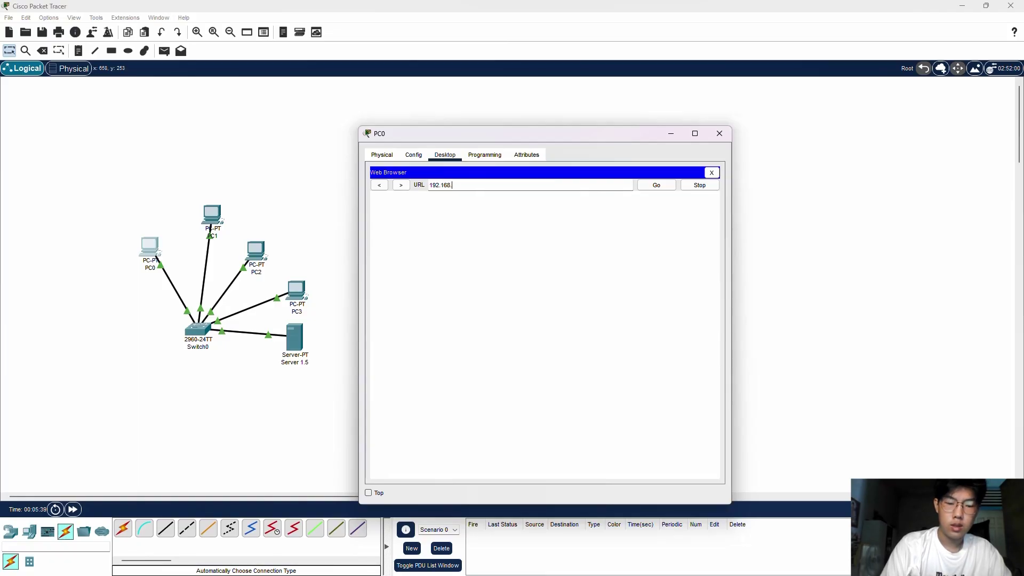
type(".1.5")
left_click(665, 188)
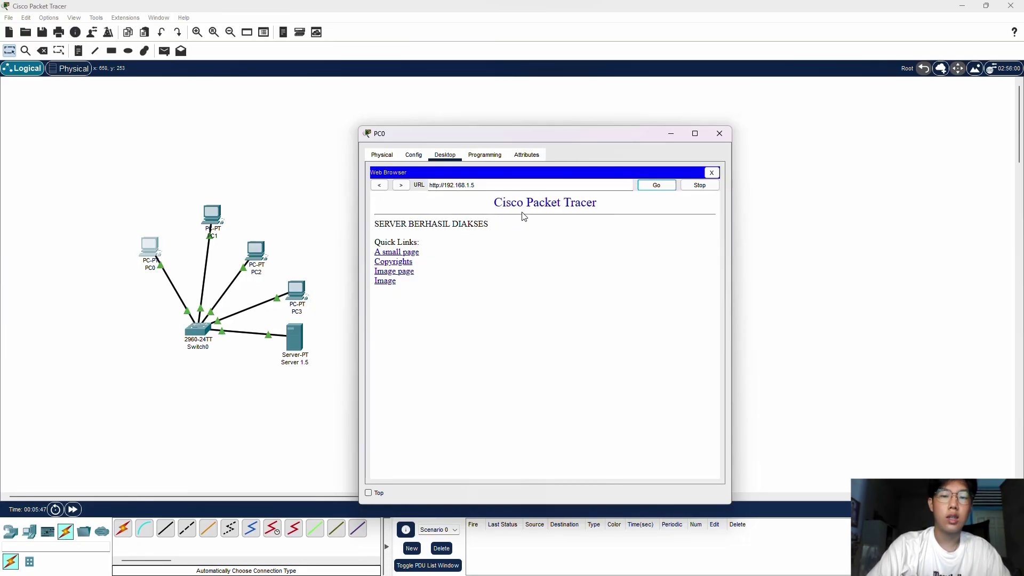
left_click(722, 136)
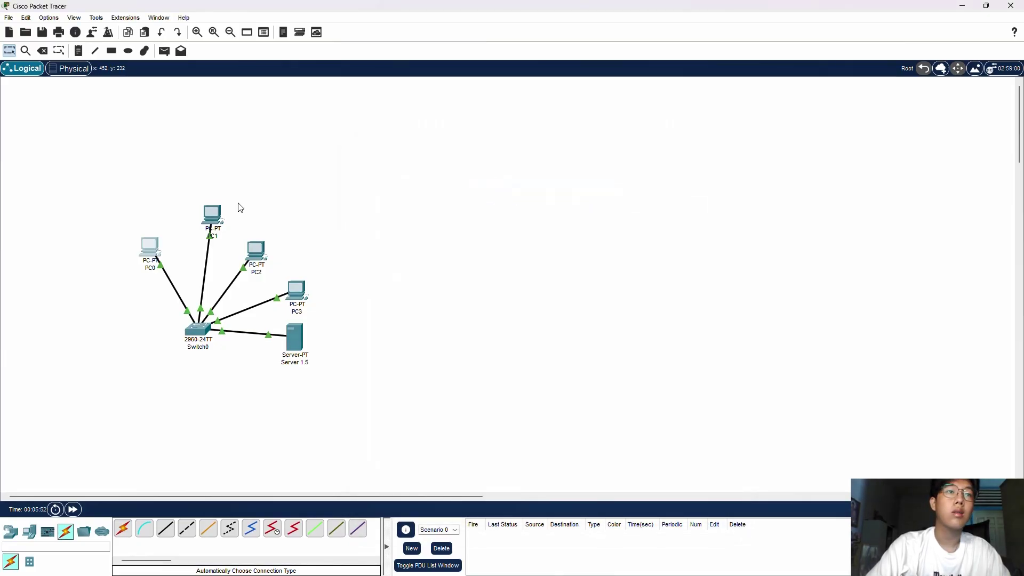
- Test HTTP access from PC1 by loading 192.168.1.5 in its web browser, and close PC1's window
left_click(209, 220)
left_click(445, 159)
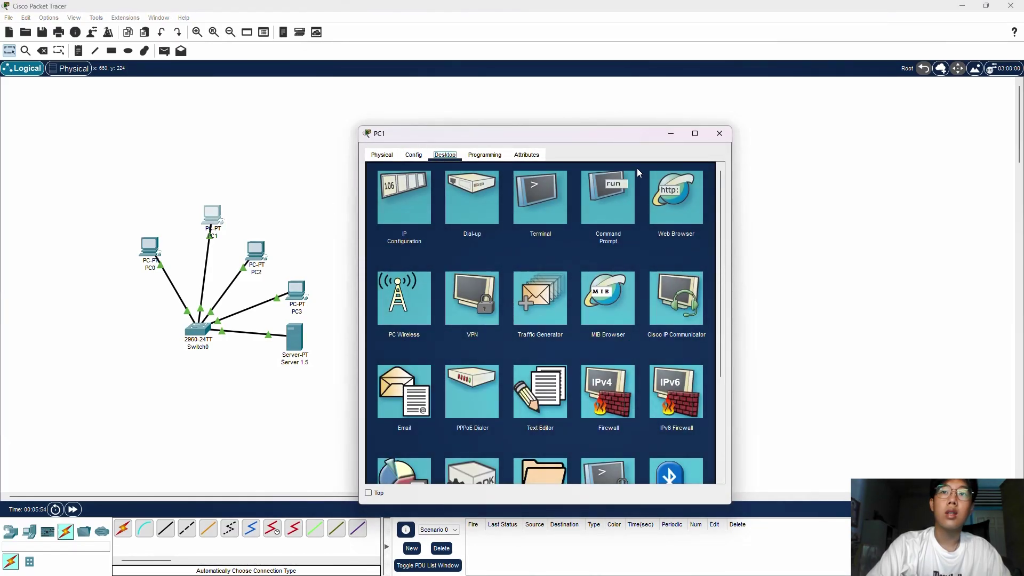
left_click(671, 193)
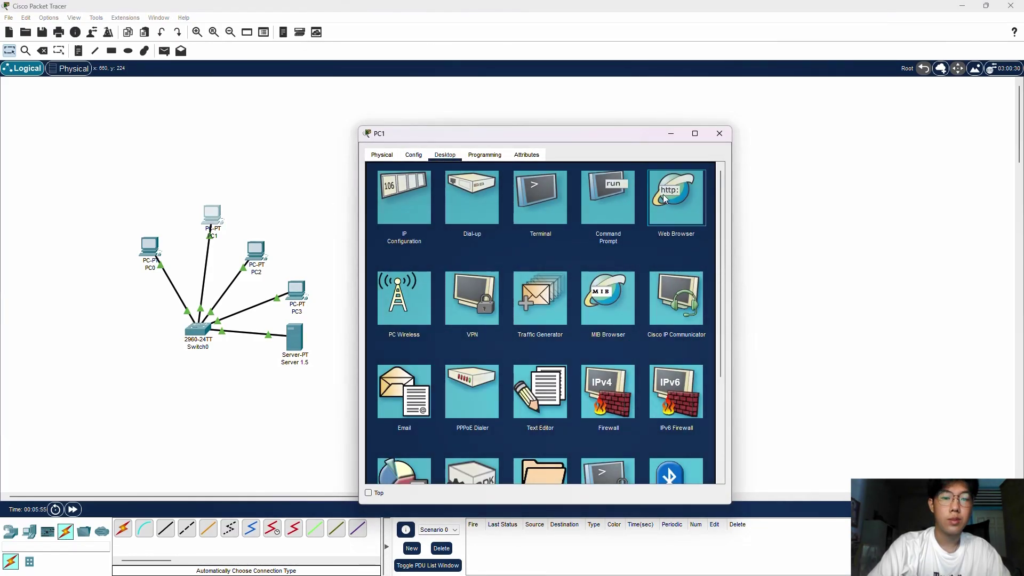
left_click(681, 202)
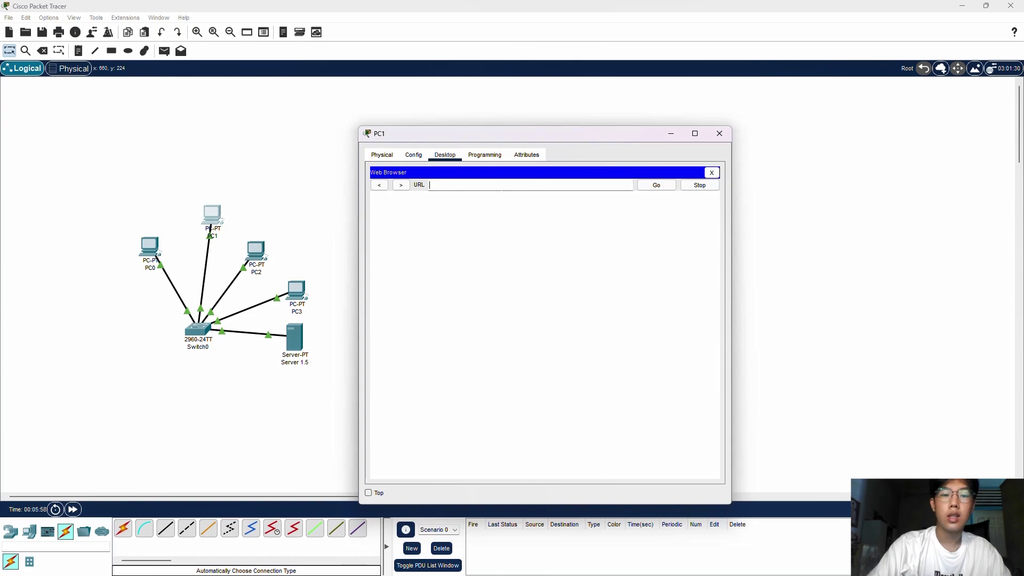
type("192.168")
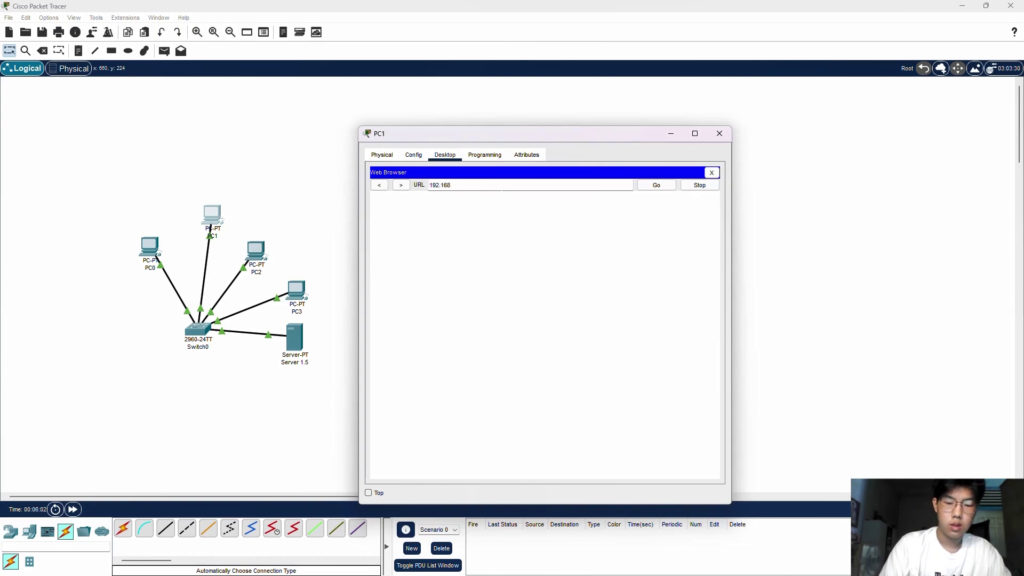
type(".1.5")
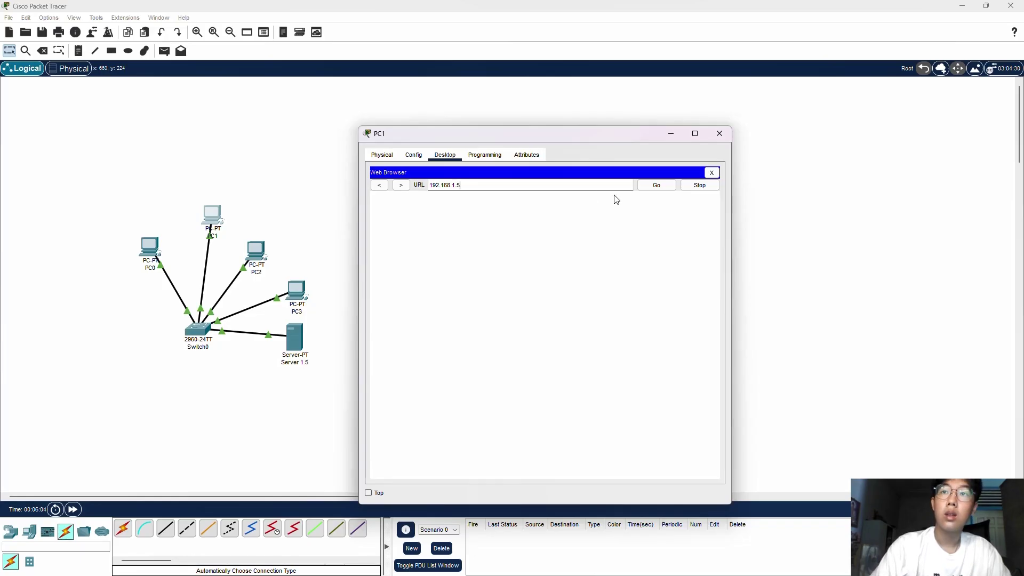
left_click(657, 185)
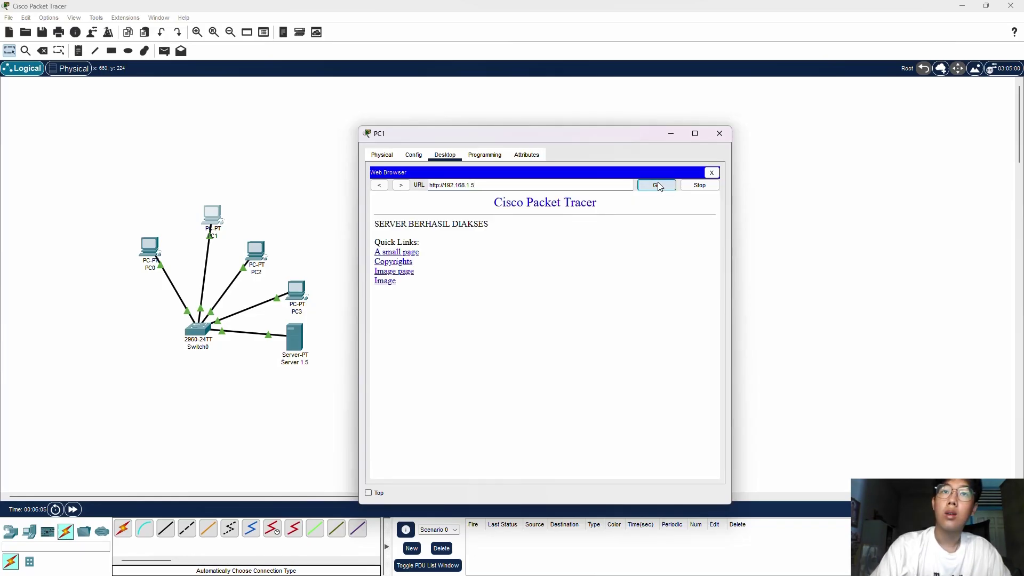
left_click(727, 138)
- Test HTTP access from PC2 by loading 192.168.1.5 in its web browser, and close PC2's window
left_click(257, 251)
left_click(445, 155)
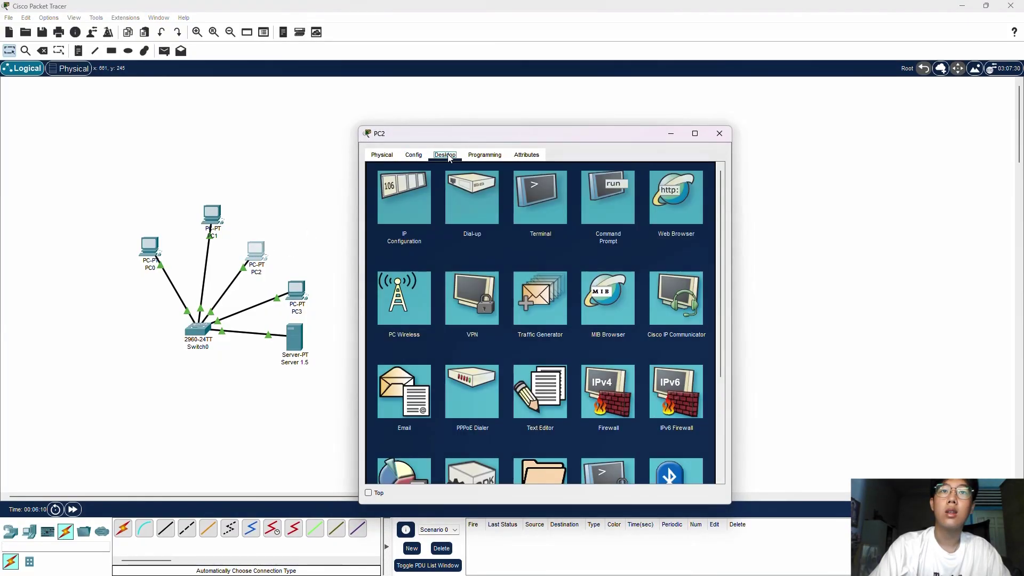
left_click(680, 201)
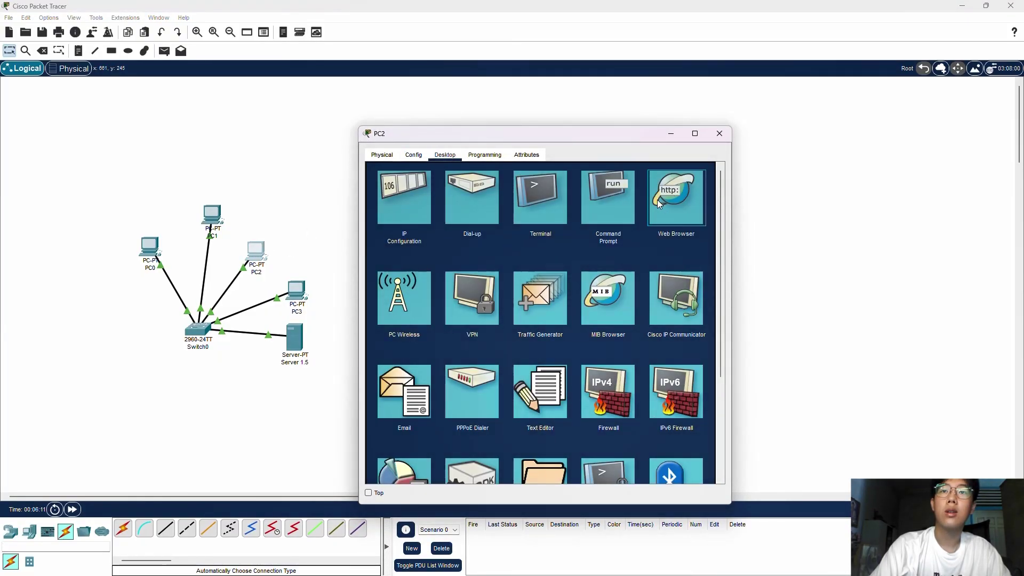
left_click(684, 190)
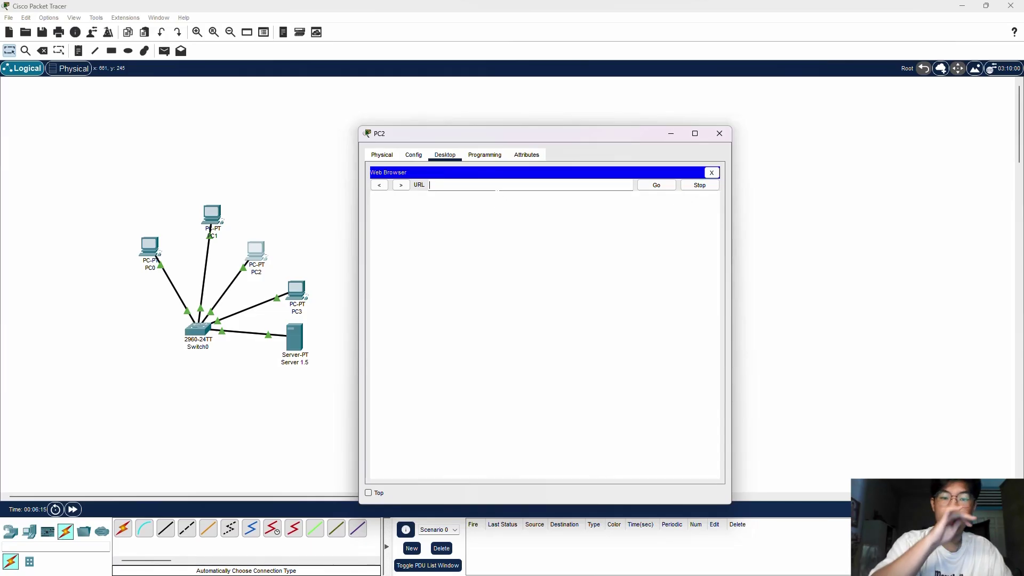
left_click(497, 189)
type("192")
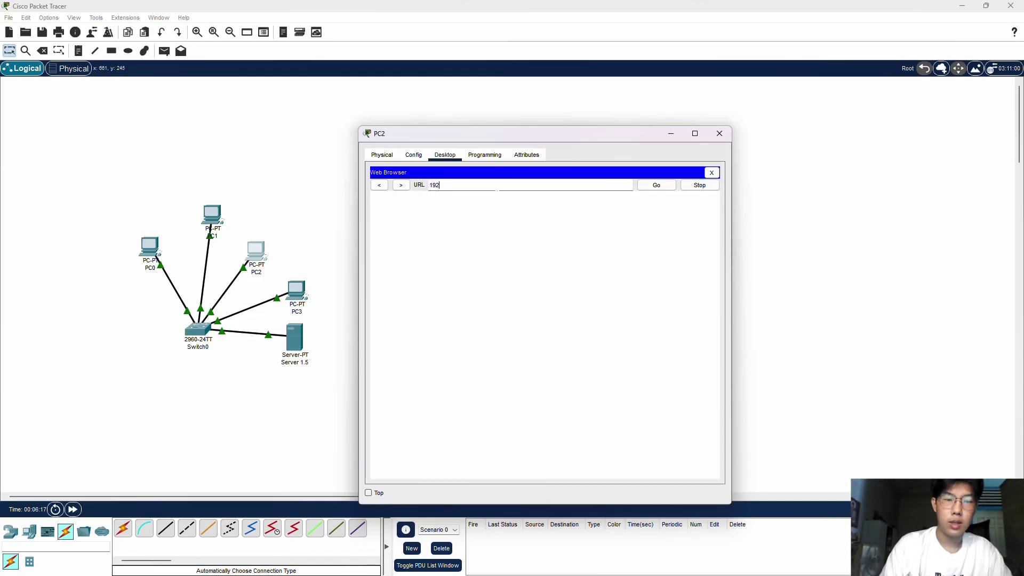
type(".168")
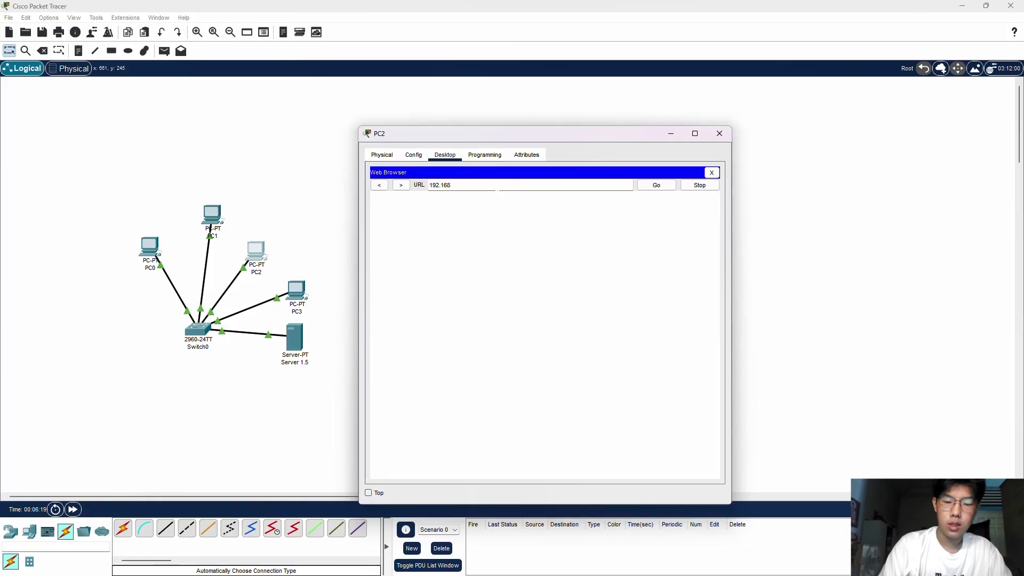
type(".1.5")
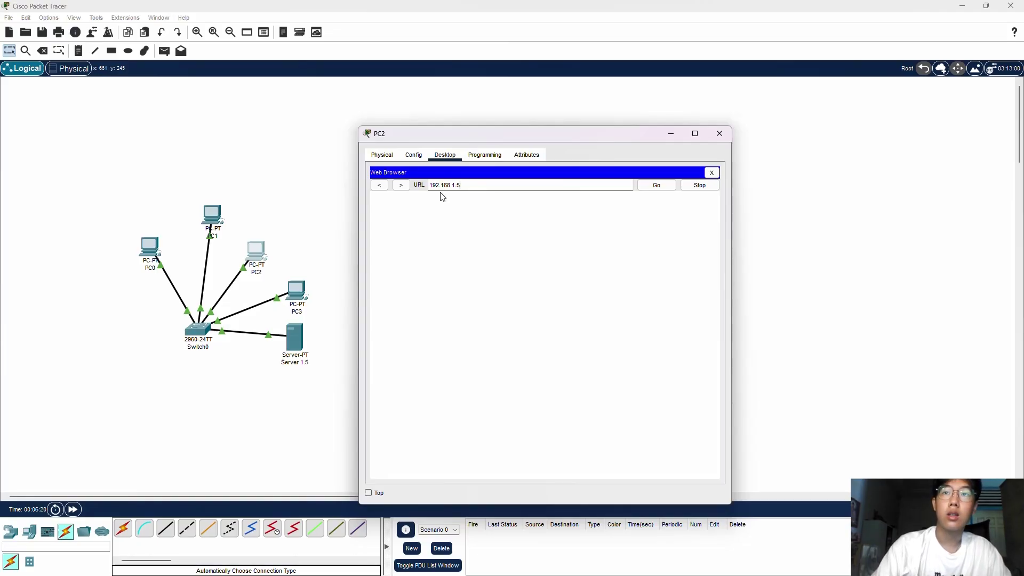
left_click(647, 186)
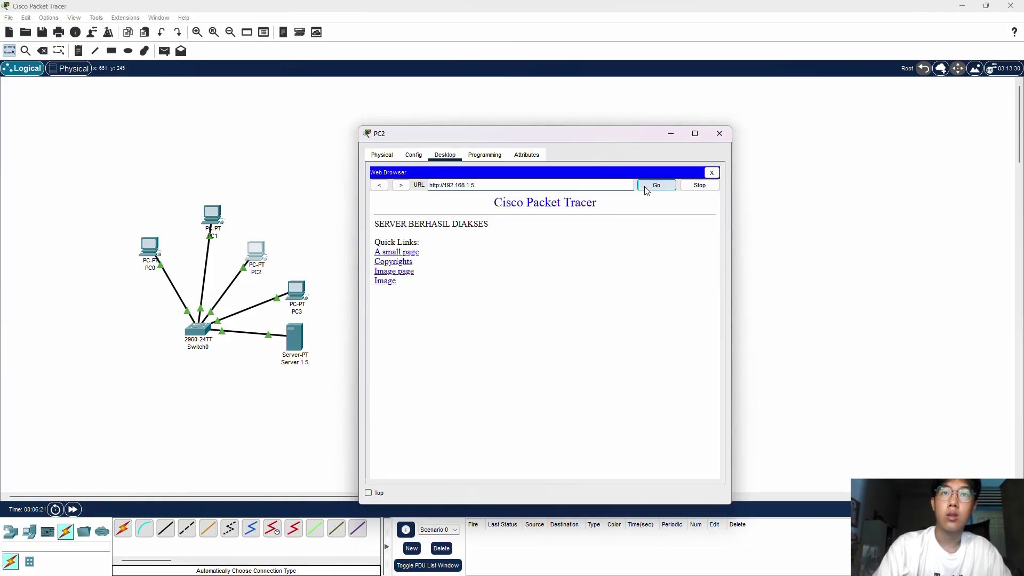
left_click(719, 138)
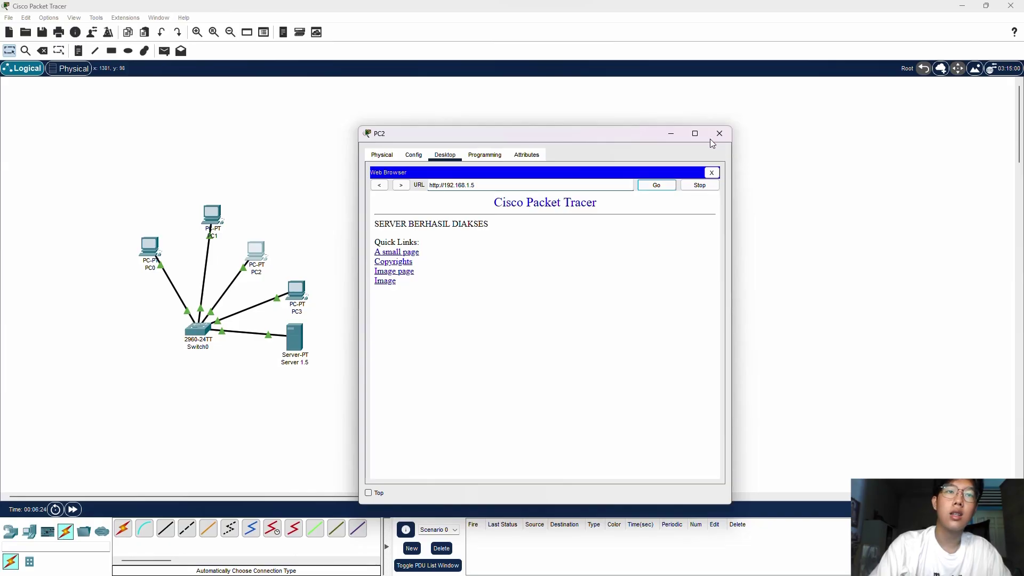
- Test HTTP access from PC3 by loading 192.168.1.5 in its web browser, and close PC3's window
left_click(296, 291)
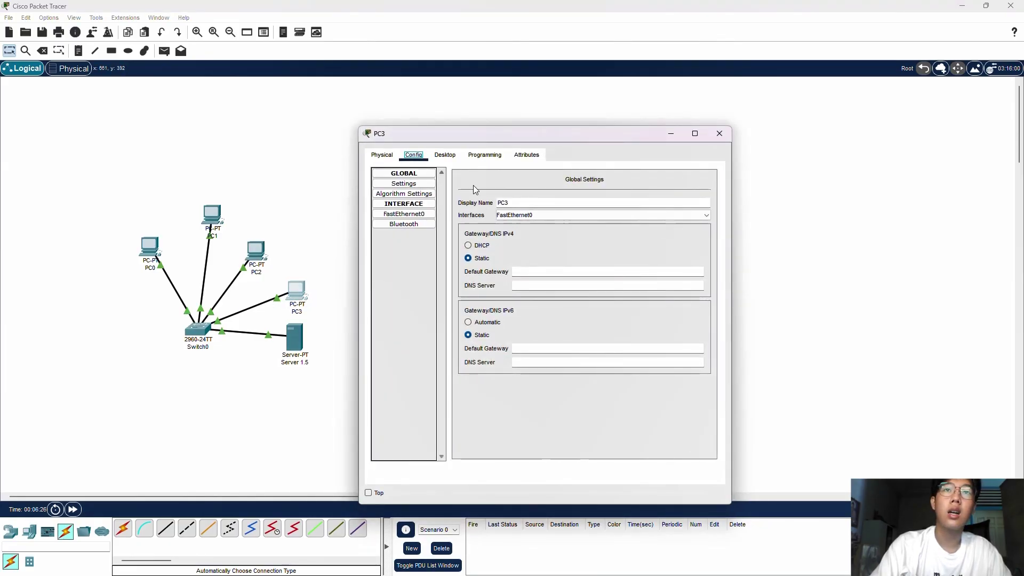
left_click(448, 156)
left_click(670, 197)
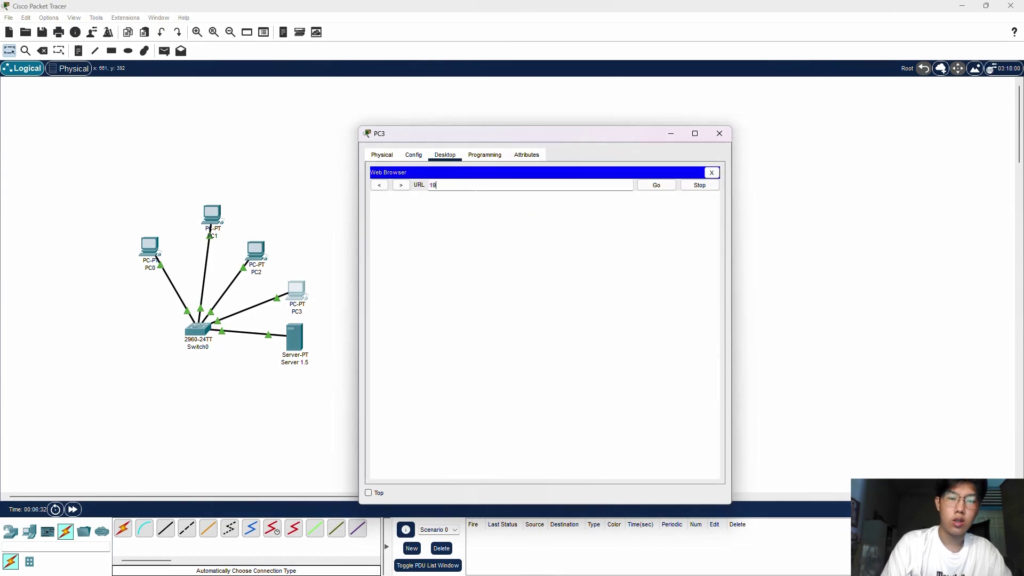
type("192.168.1.5")
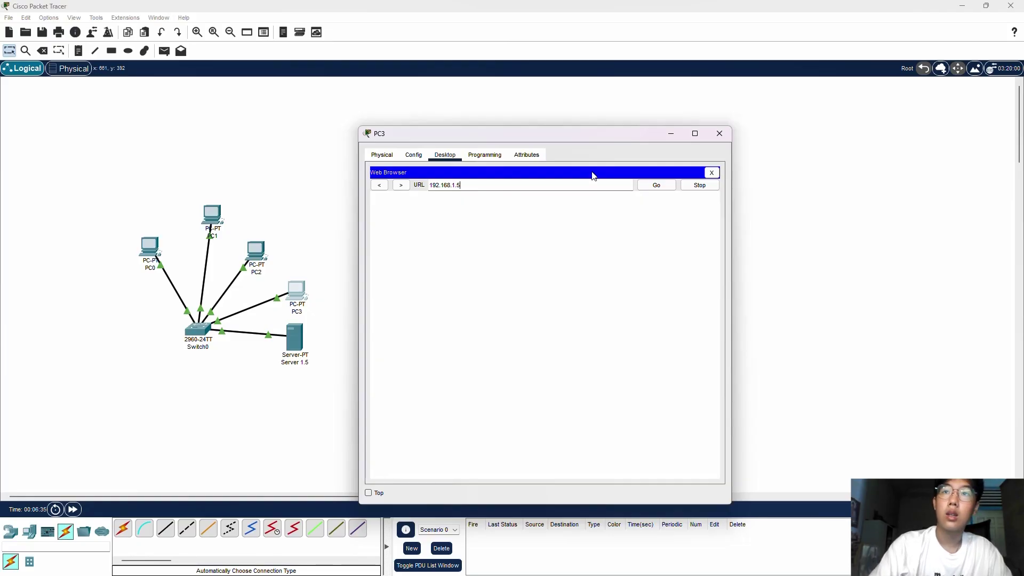
left_click(651, 187)
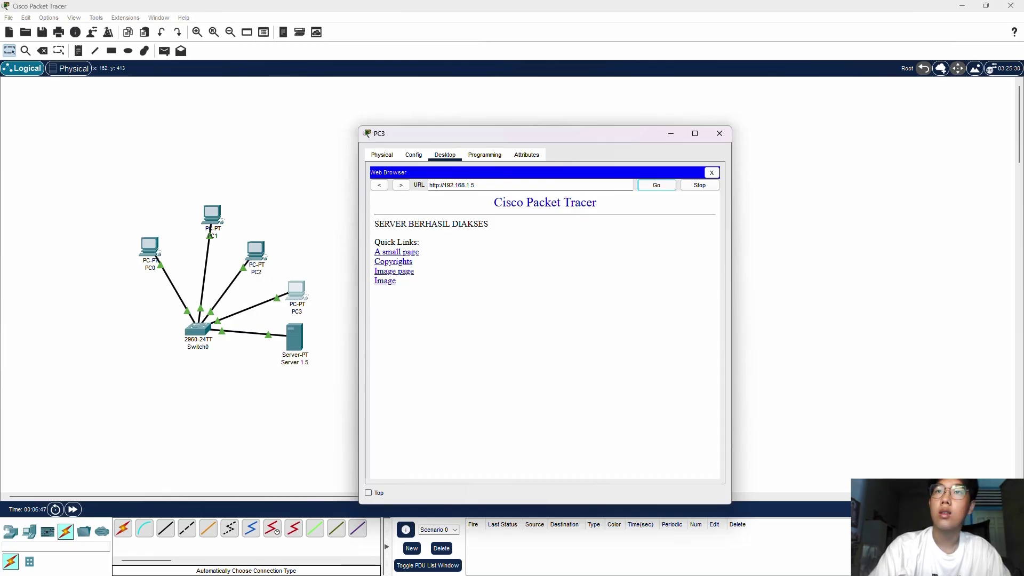
left_click(719, 134)
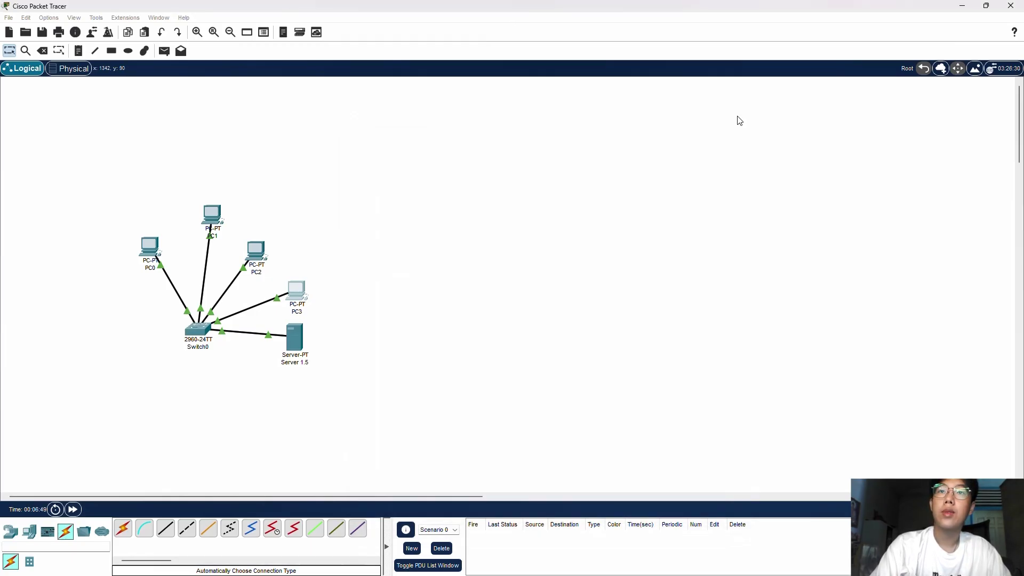
- Switch to the Tugas.3 assignment page in Chrome to read the remaining tasks, and return to Cisco Packet Tracer
mouse_move(533, 571)
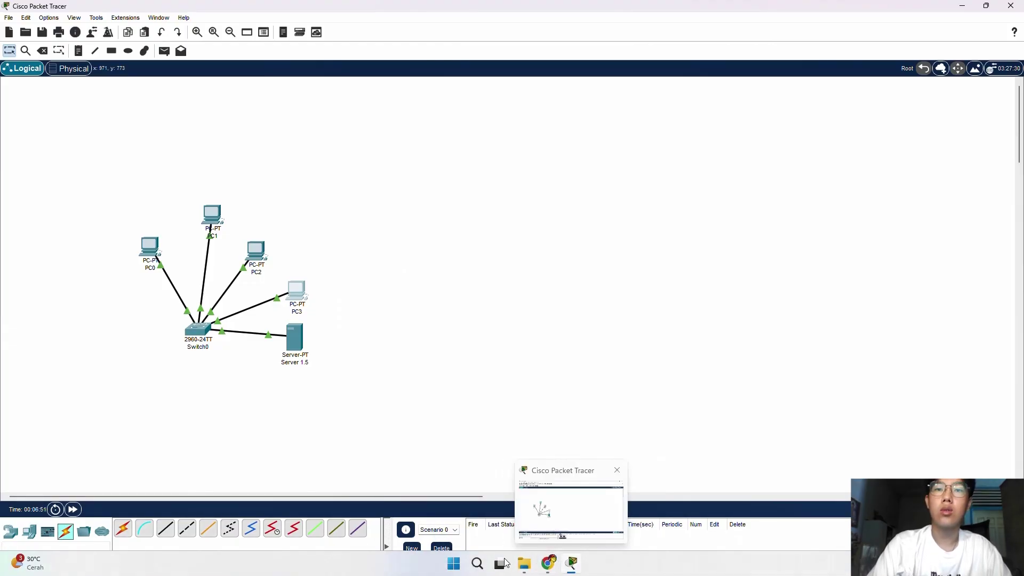
left_click(595, 513)
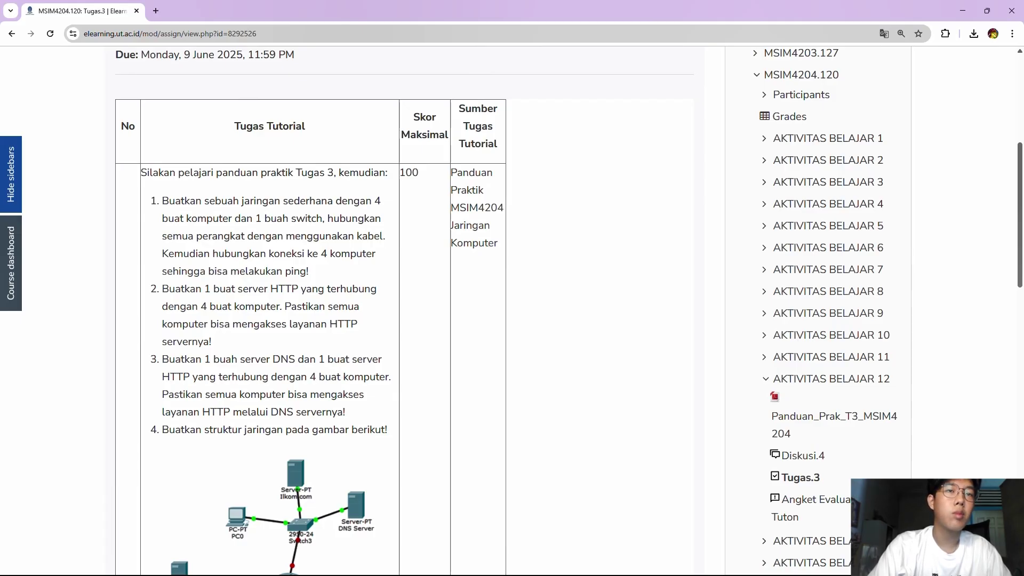
scroll(320, 377, "down", 1)
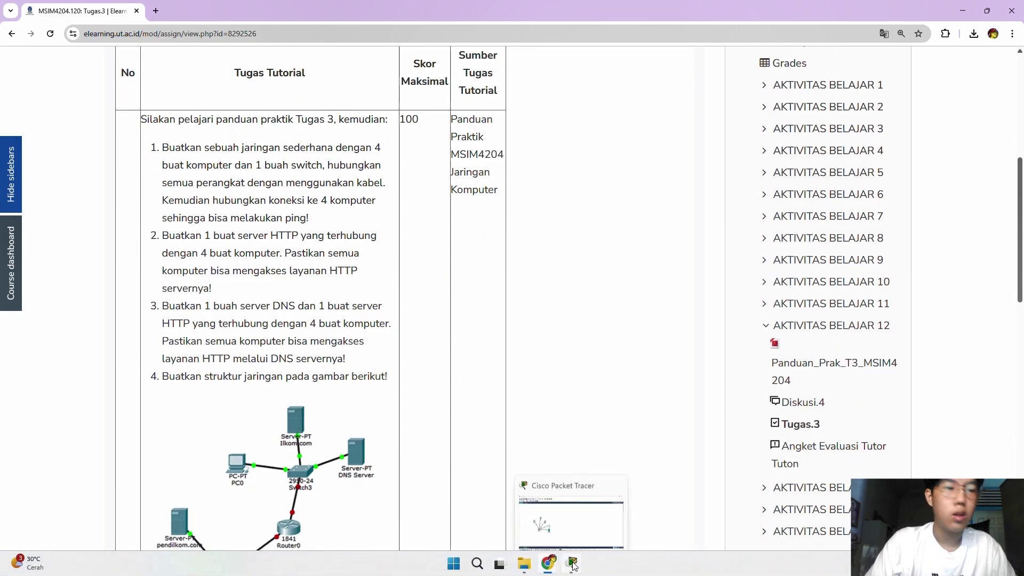
left_click(575, 562)
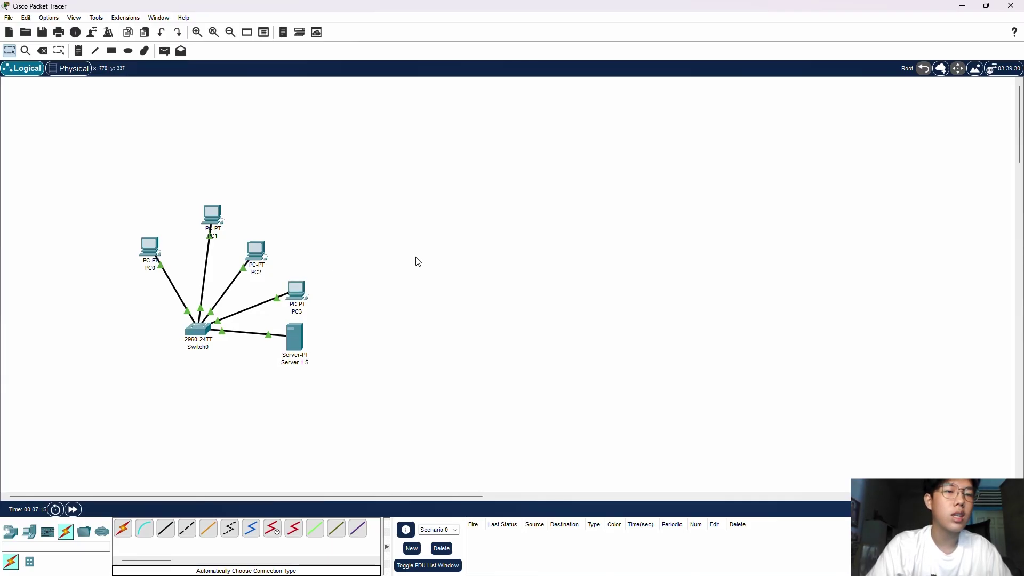
- Add a second Server-PT to the workspace, opposite Server 1.5 on the other side of Switch0
left_click(40, 534)
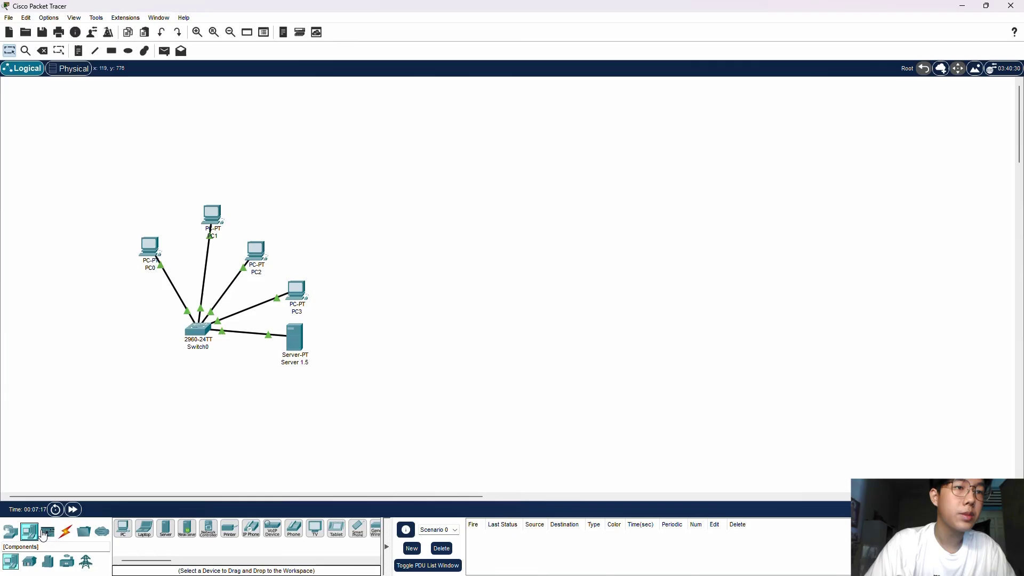
left_click(165, 529)
left_click(154, 349)
left_click_drag(154, 348, 124, 334)
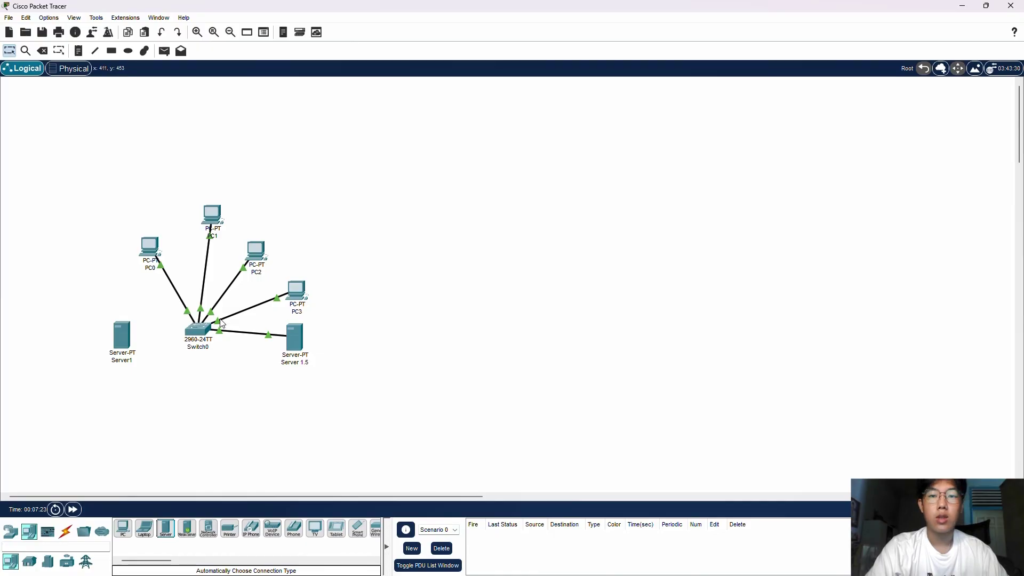
- Rename the newly added server as "Server 1.6"
left_click(130, 362)
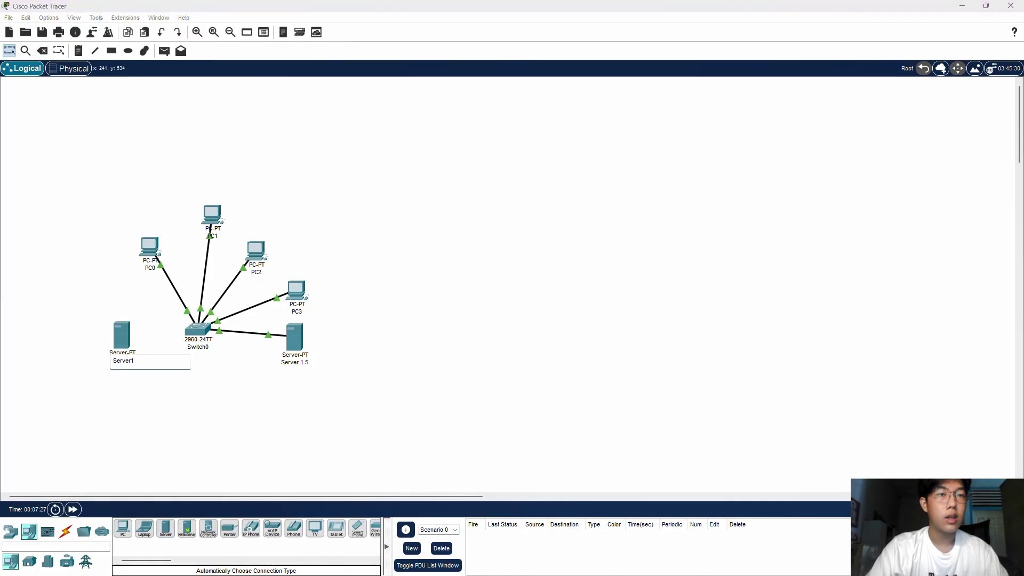
type("1.")
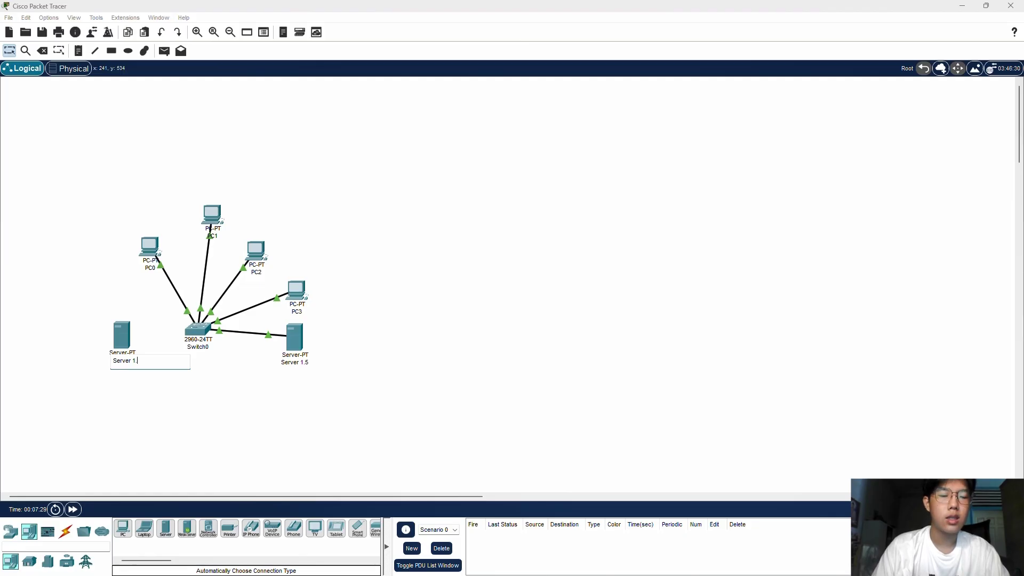
type("6")
key("Return")
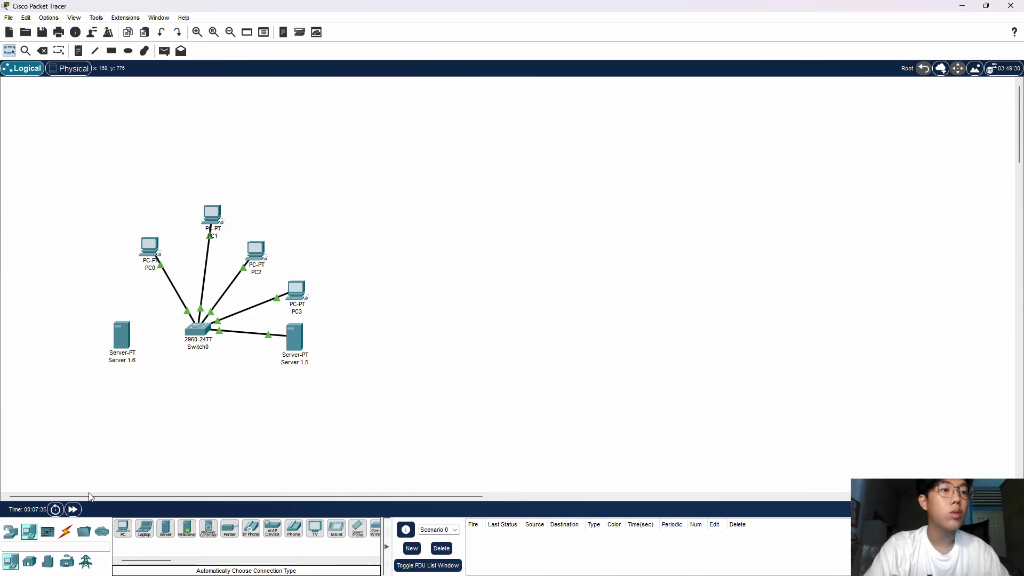
- Connect Server 1.6 to Switch0 with an automatically chosen cable and return to the end-device list
left_click(66, 535)
left_click(123, 528)
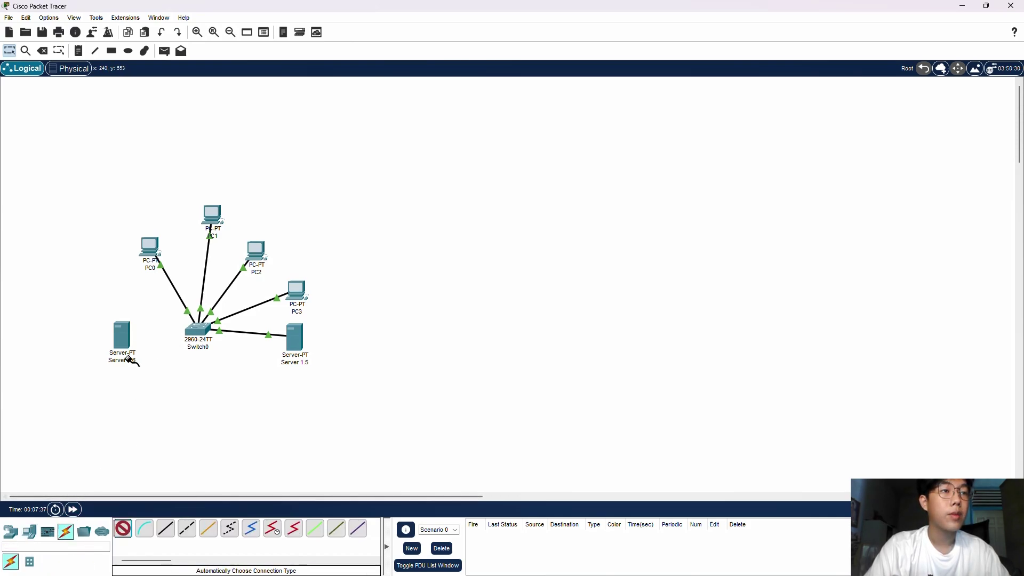
left_click(125, 335)
left_click(199, 330)
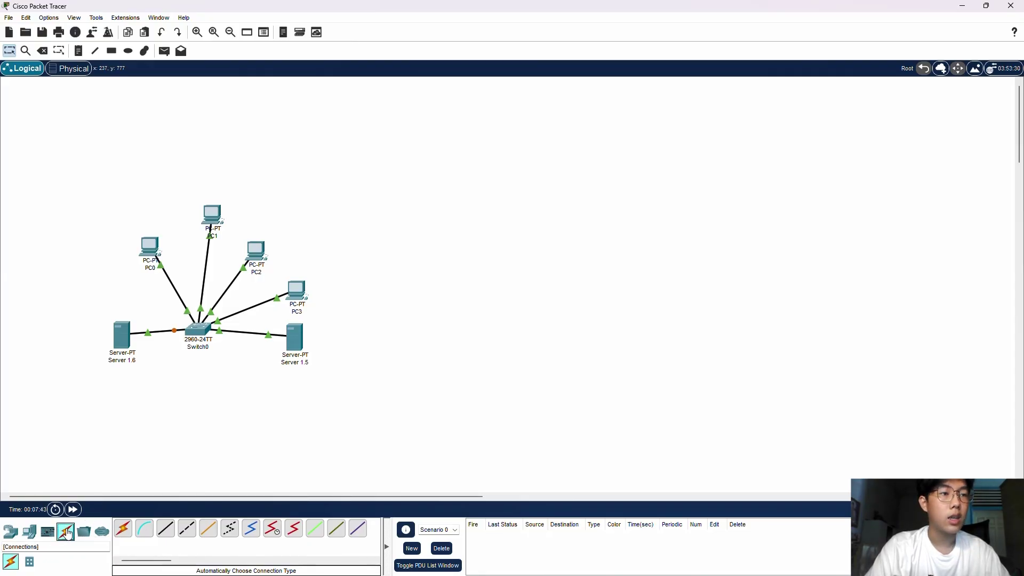
left_click(10, 532)
left_click(27, 532)
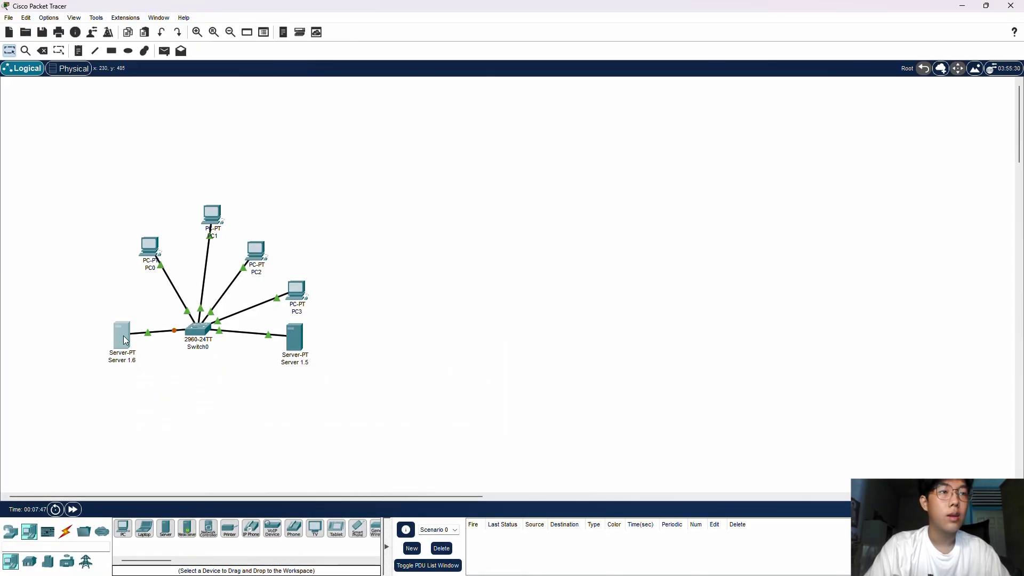
- Set the IPv4 address of Server 1.6's FastEthernet0 interface to 192.168.1.6
left_click(123, 335)
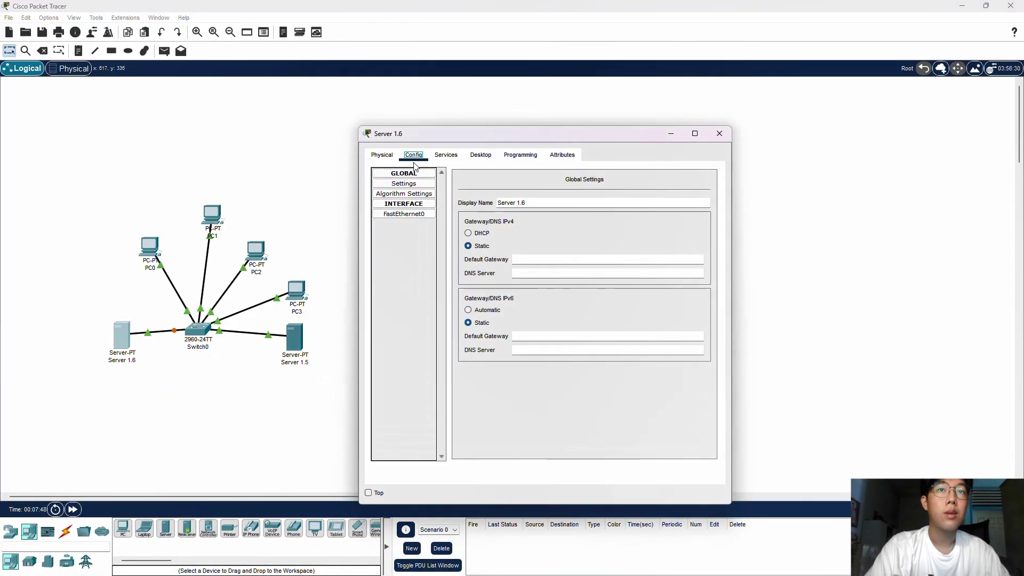
left_click(404, 214)
left_click(595, 263)
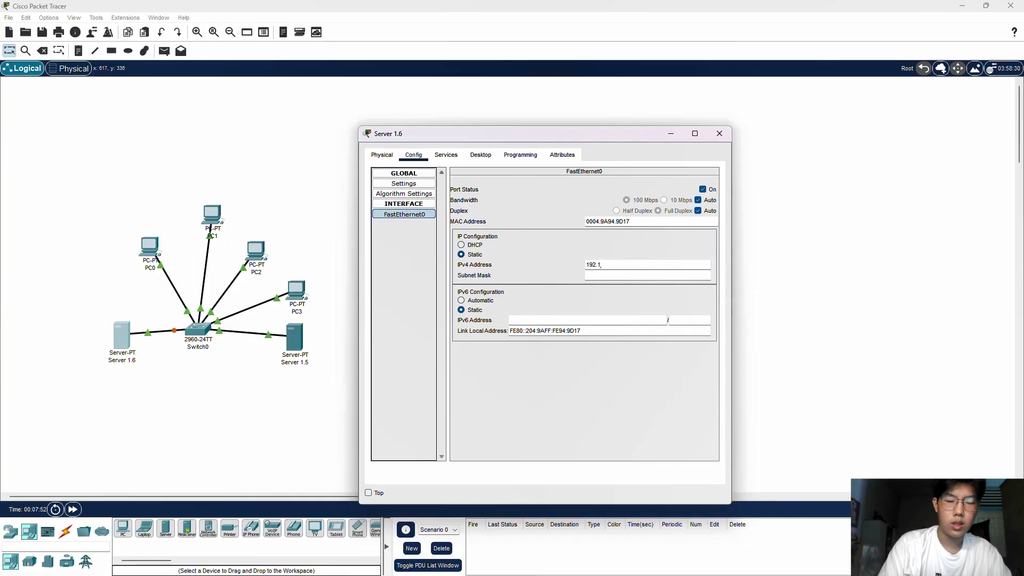
type("192.168")
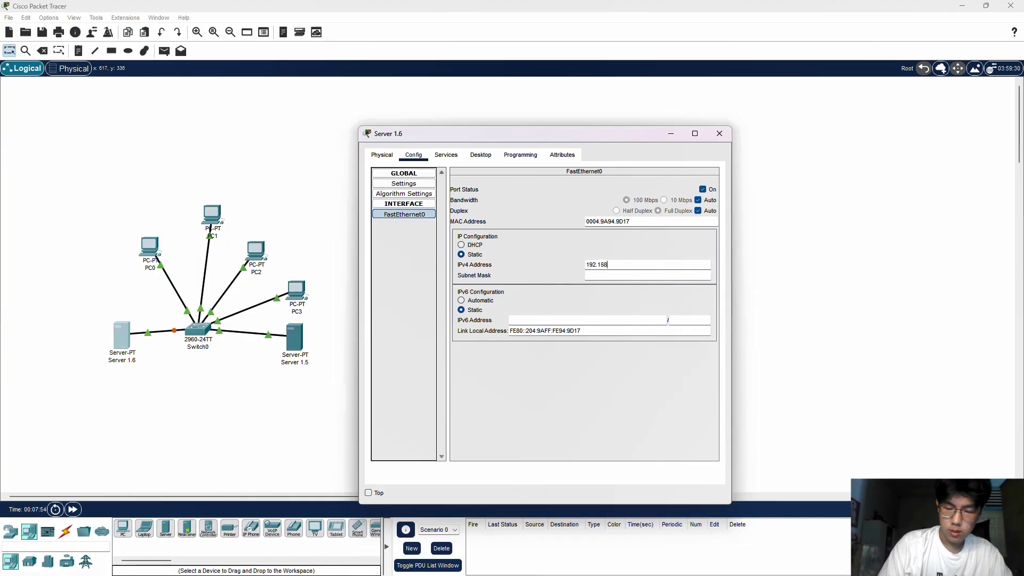
type(".1.6")
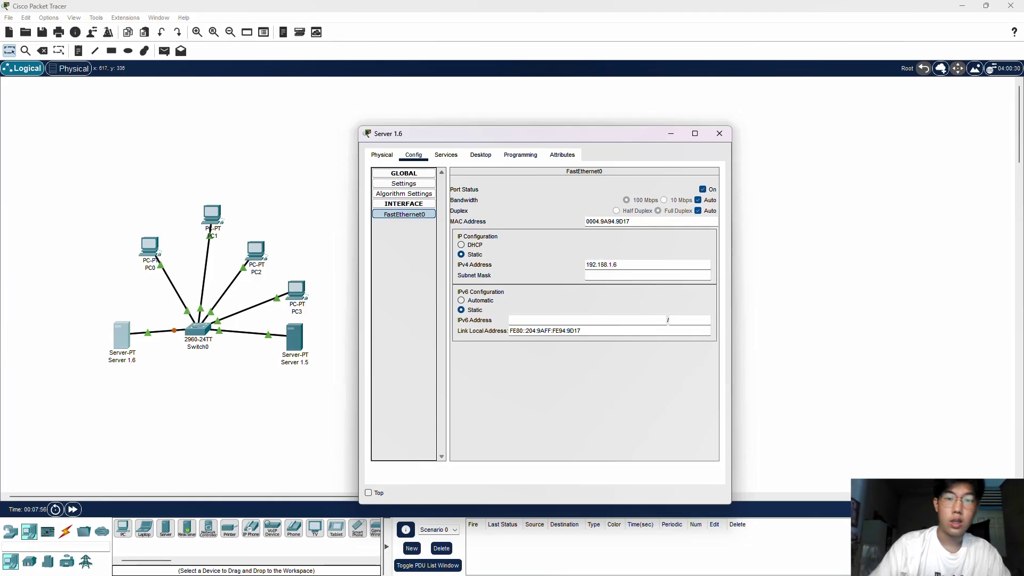
- Turn on the DNS service on Server 1.6
left_click(450, 157)
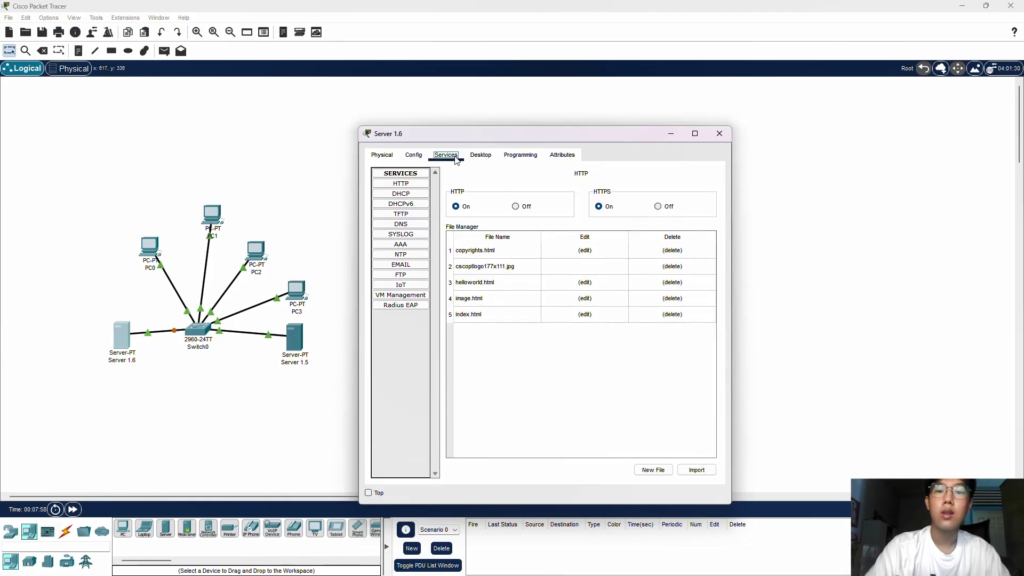
left_click(409, 226)
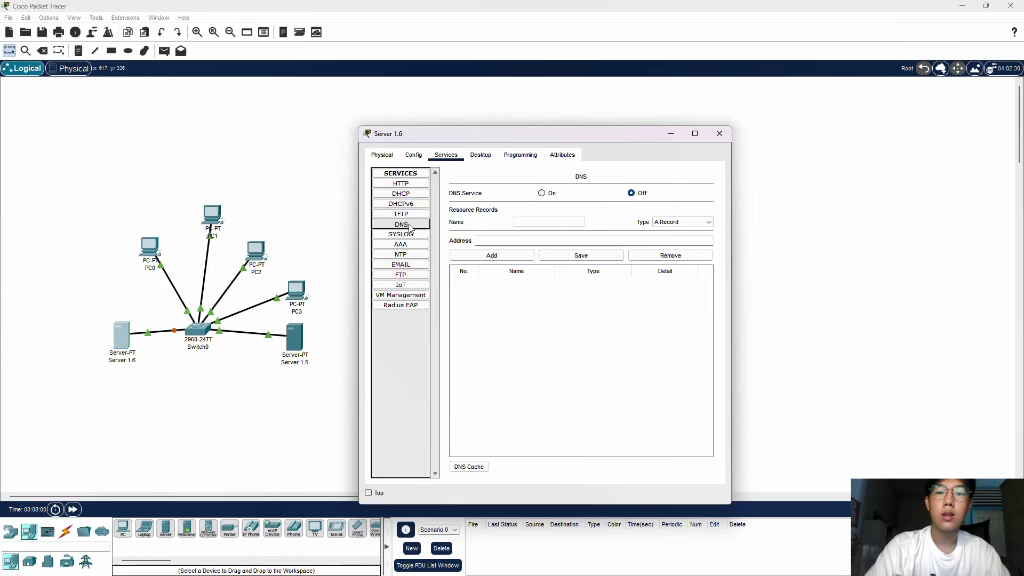
left_click(542, 194)
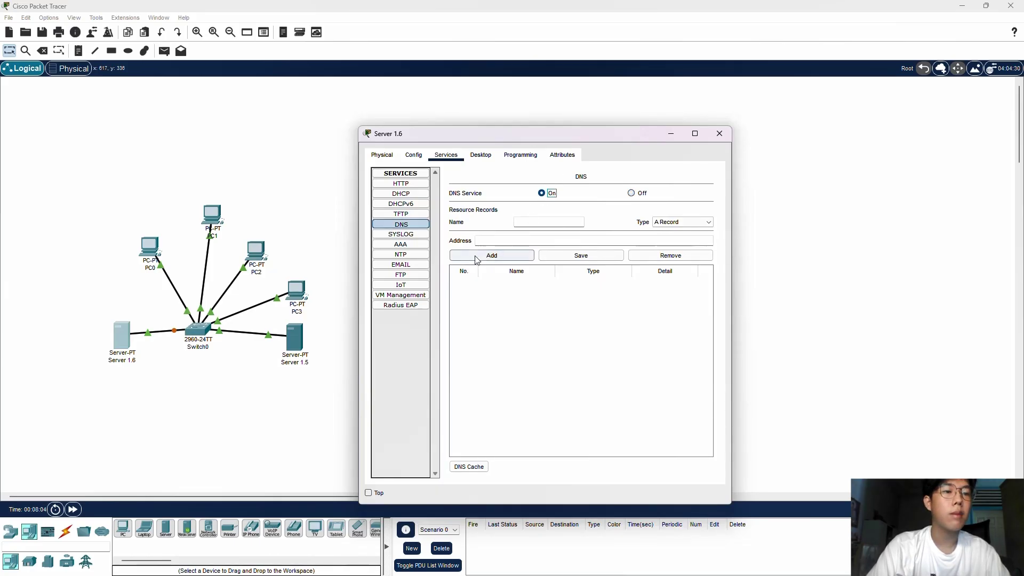
- Add a DNS A record on Server 1.6 mapping google.com to 192.168.1.5, and close the server's window
left_click(520, 222)
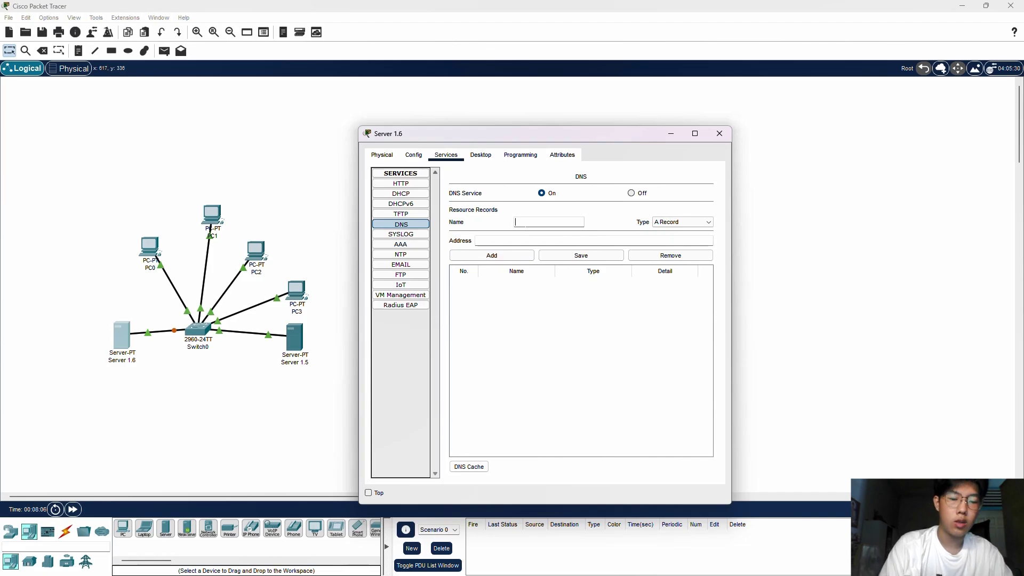
type("google.com")
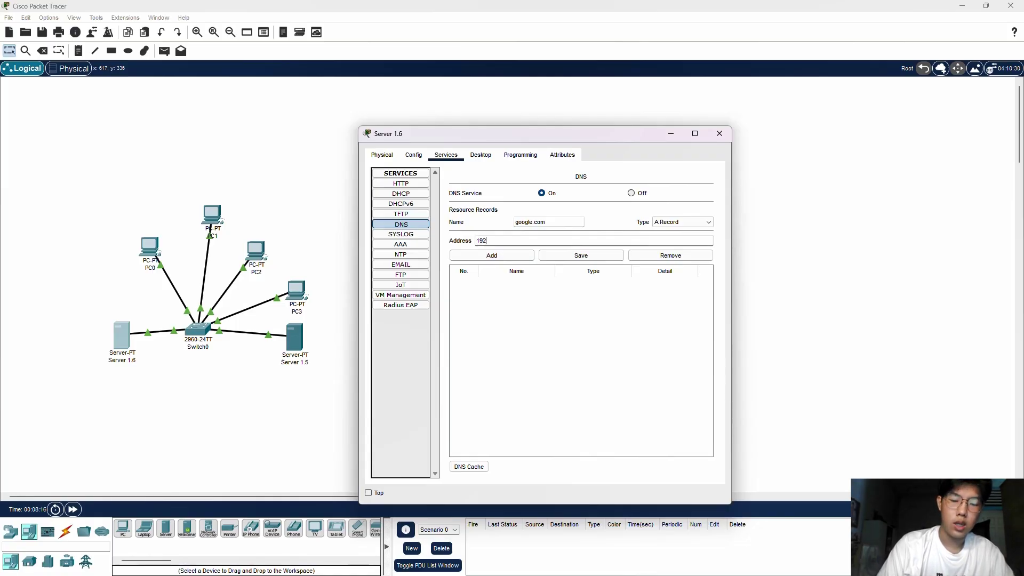
type(".168")
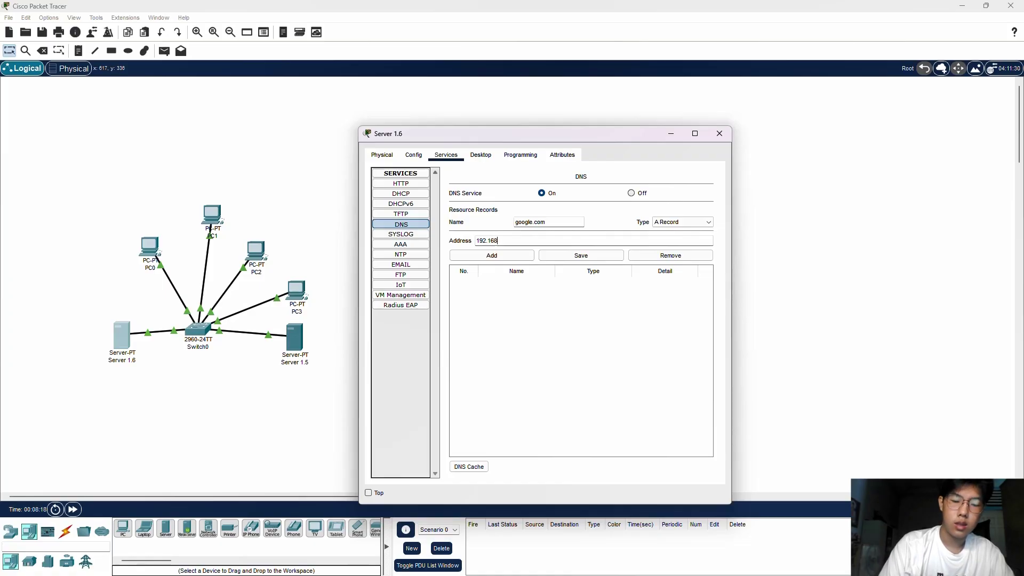
type(".1.5")
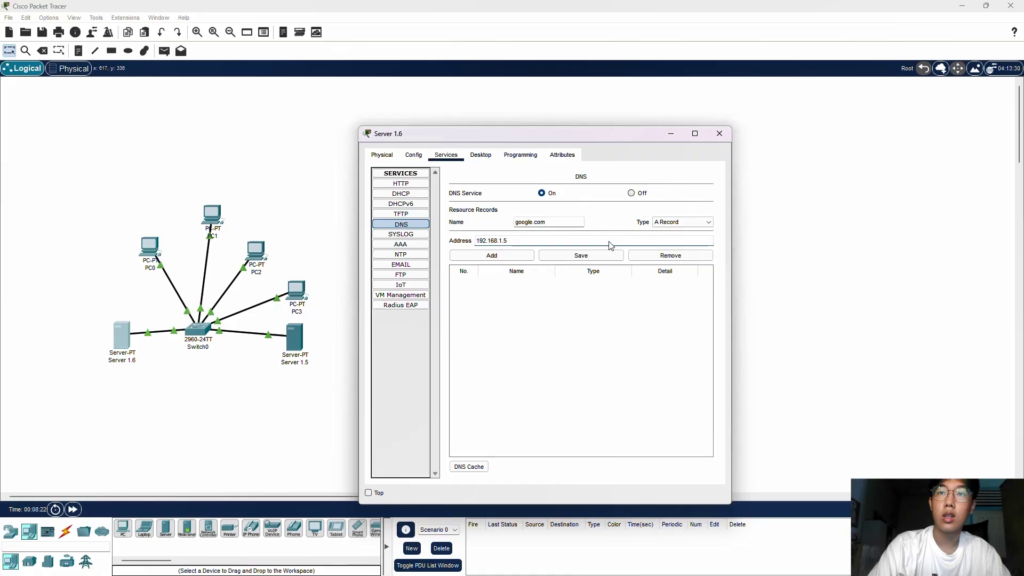
left_click(509, 257)
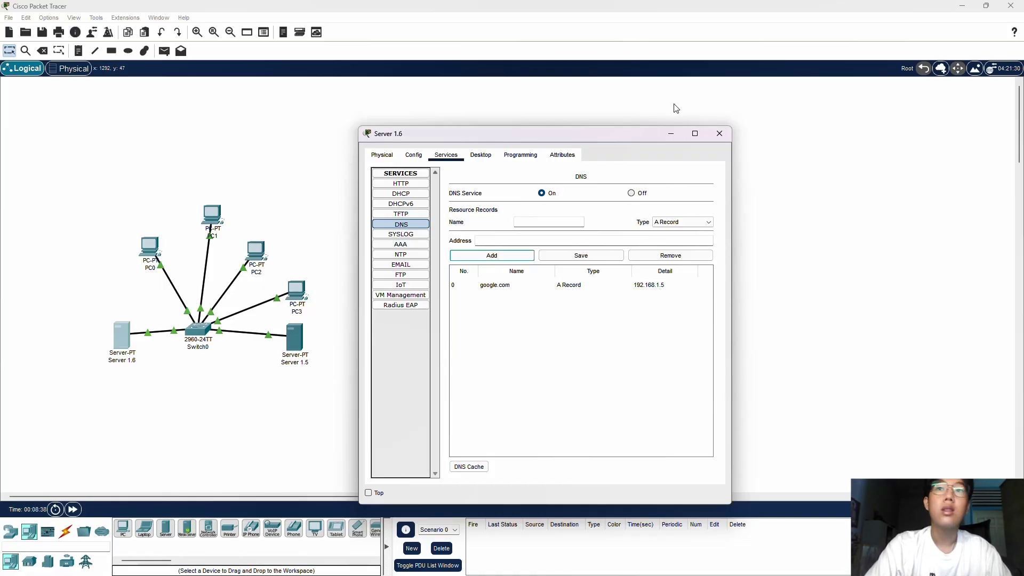
left_click(720, 134)
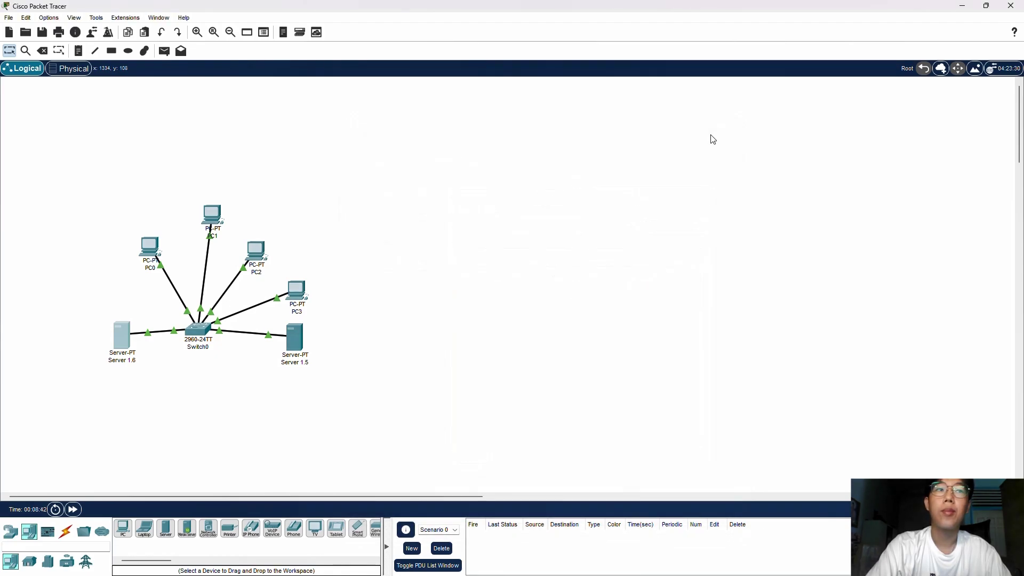
- Set PC0's IPv4 DNS server to 192.168.1.6 in its global settings, and close PC0's window
left_click(151, 249)
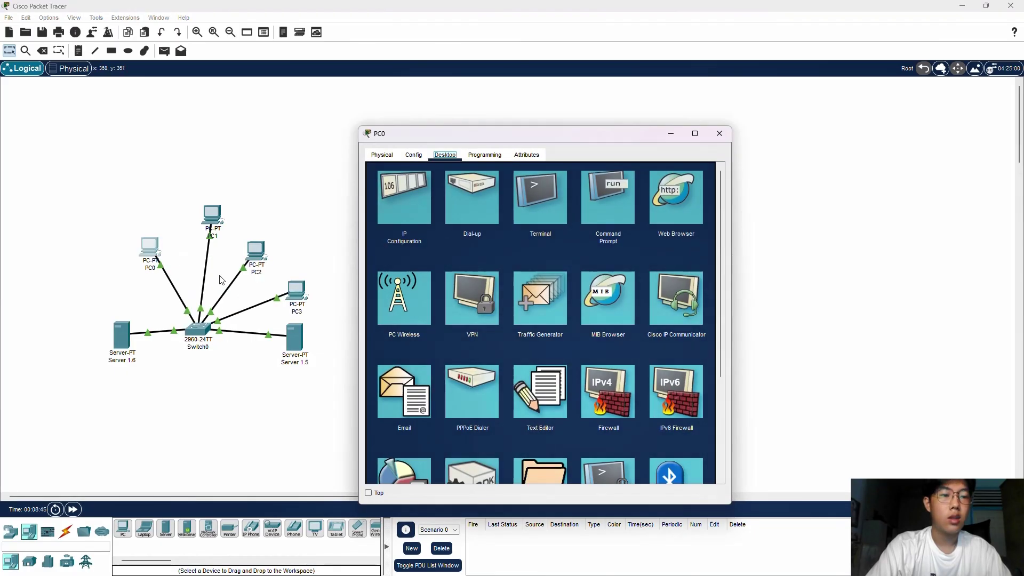
left_click_drag(550, 133, 598, 101)
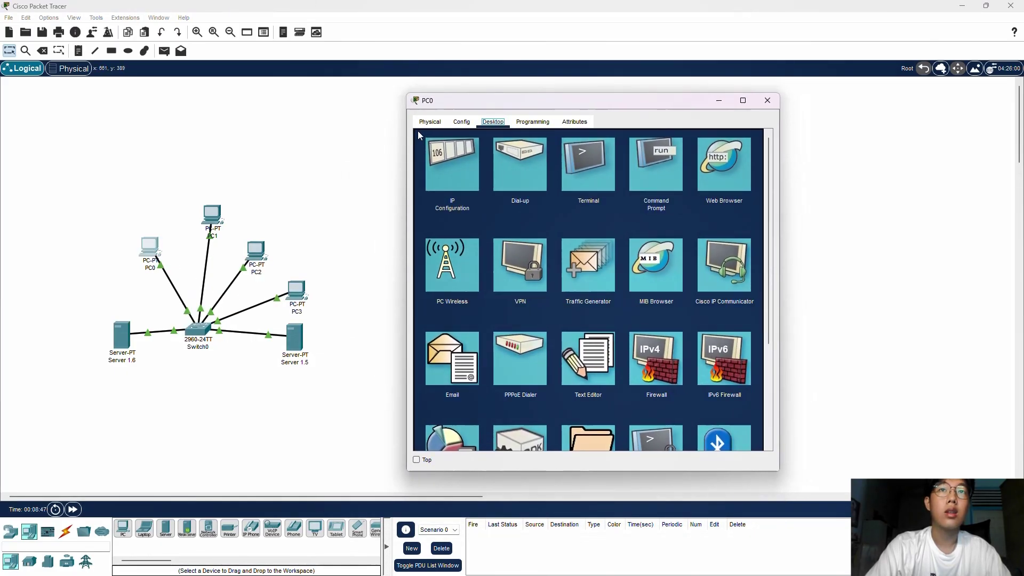
left_click(461, 122)
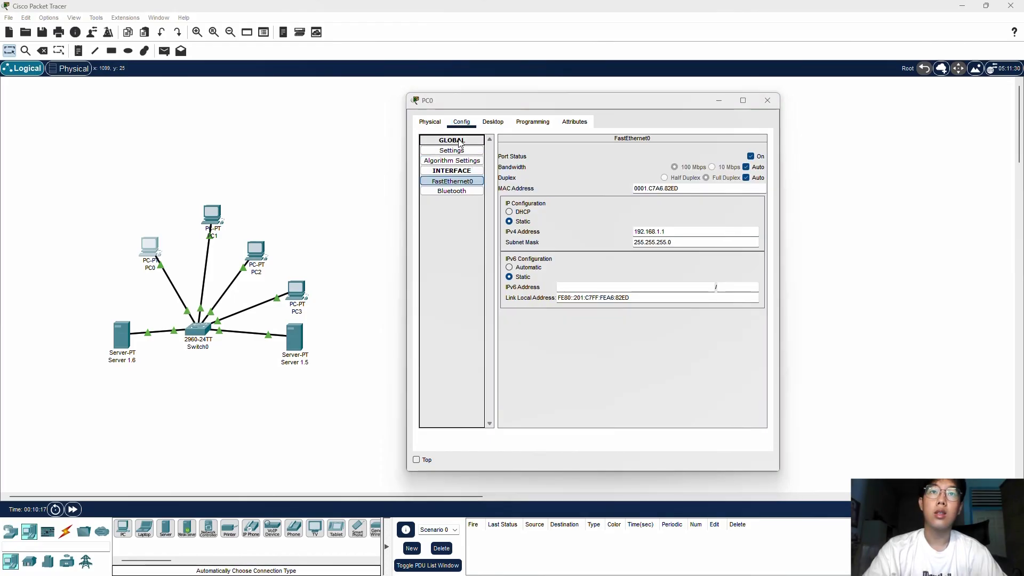
left_click(457, 151)
left_click(584, 238)
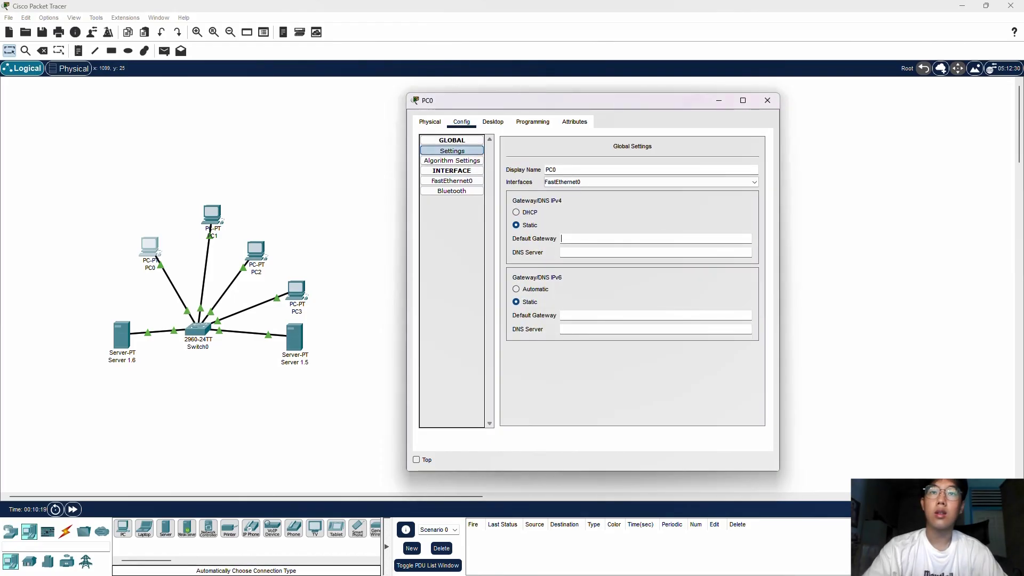
left_click(580, 252)
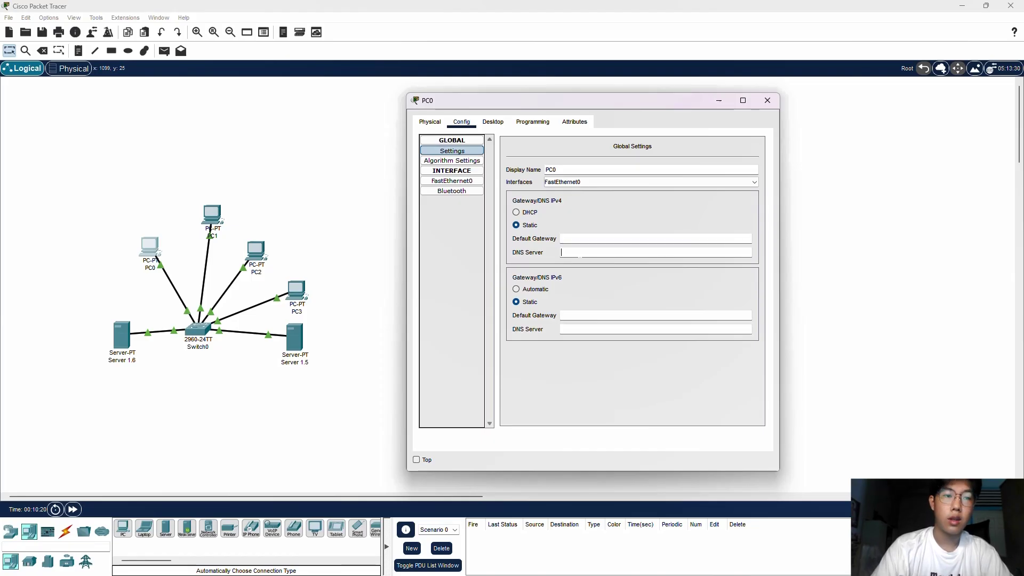
type("192")
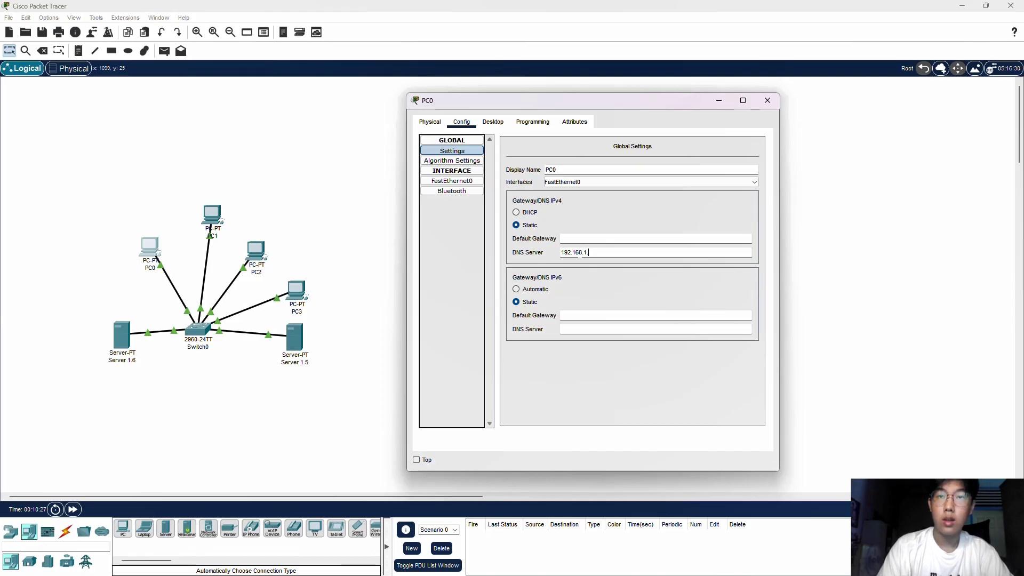
type(".168.1.6")
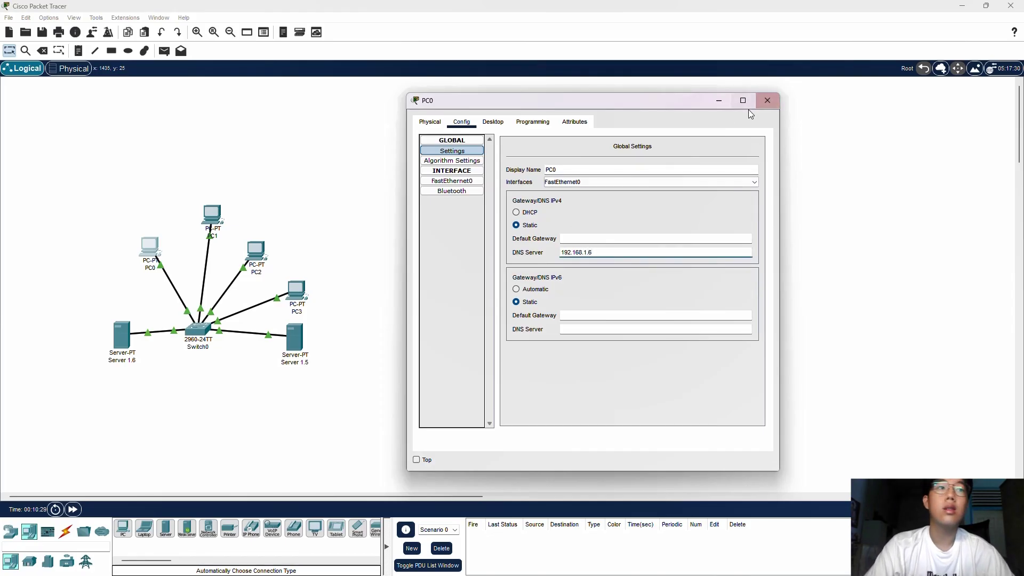
left_click(775, 107)
- Set PC1's IPv4 DNS server to 192.168.1.6 in its global settings, and close PC1's window
double_click(211, 214)
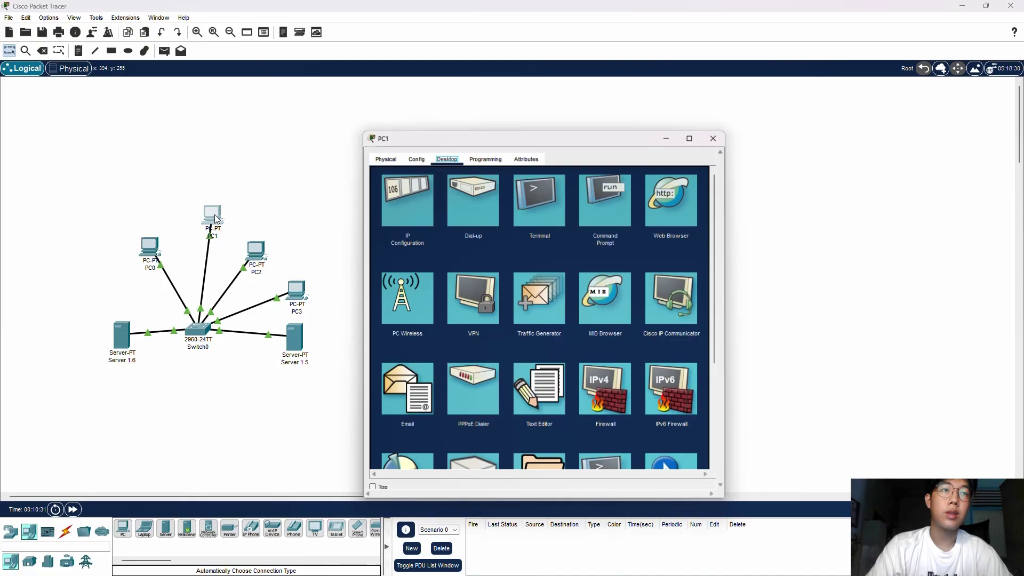
left_click(413, 155)
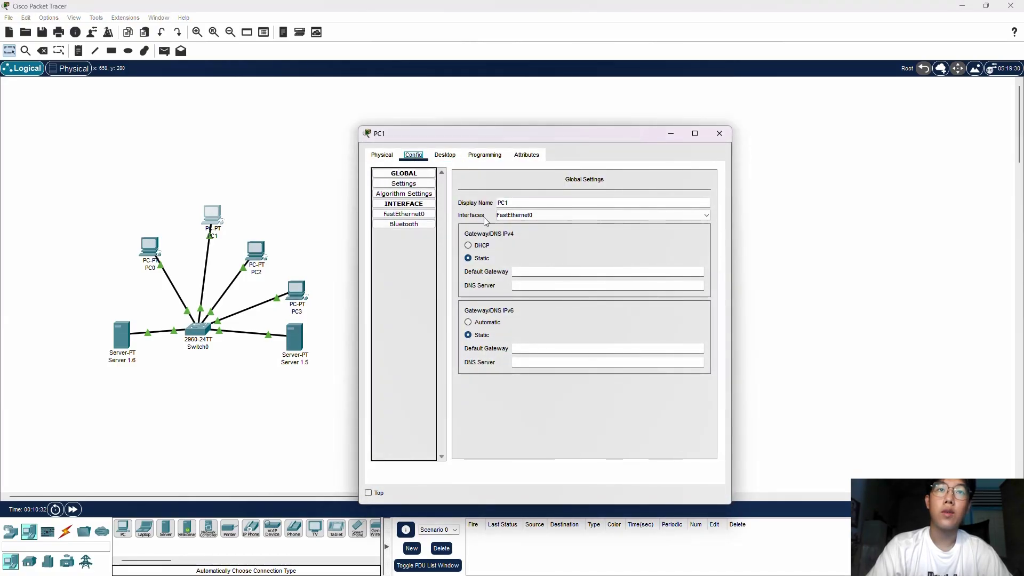
left_click(531, 284)
type("1")
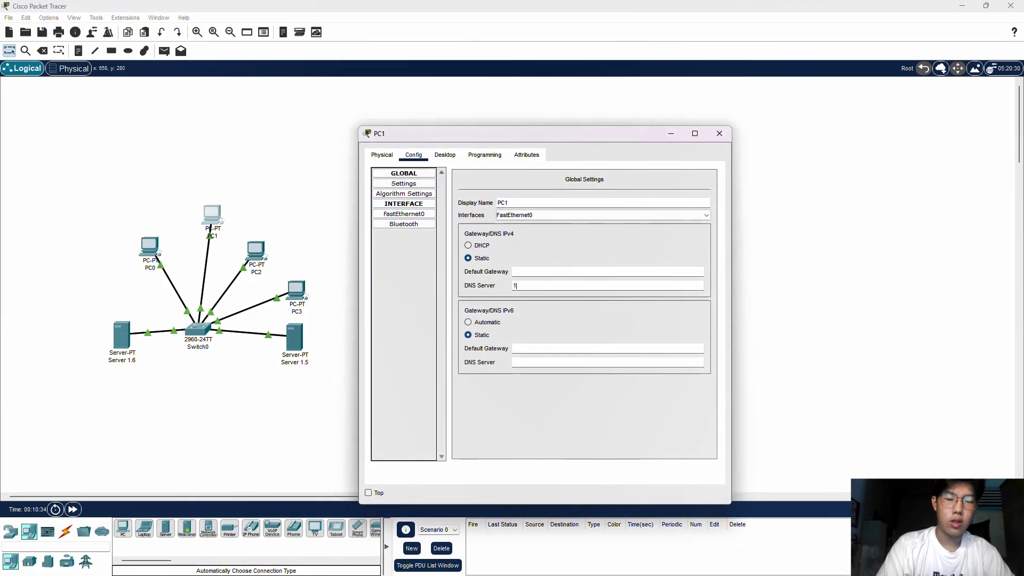
type("92.168.1.")
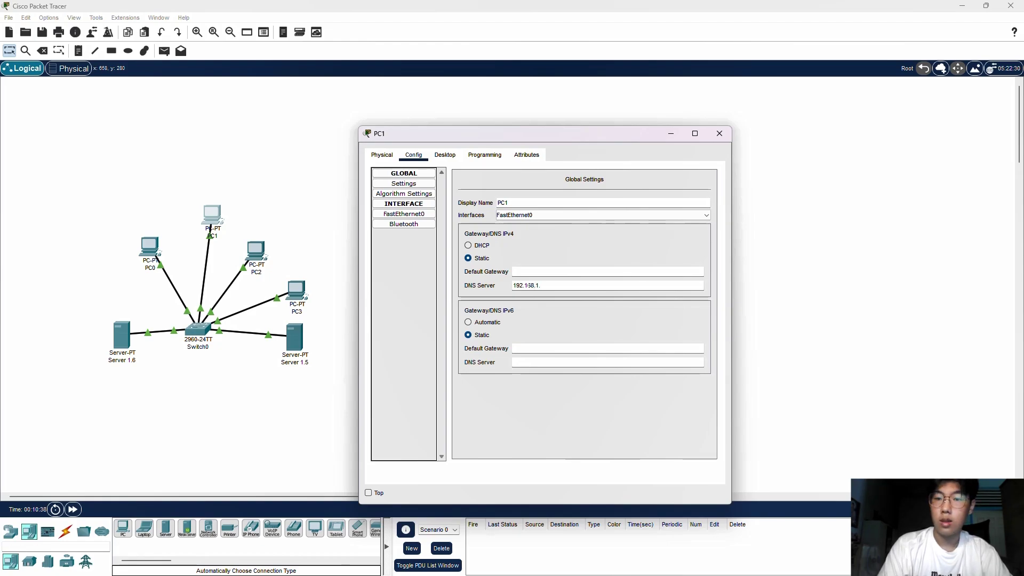
type("6")
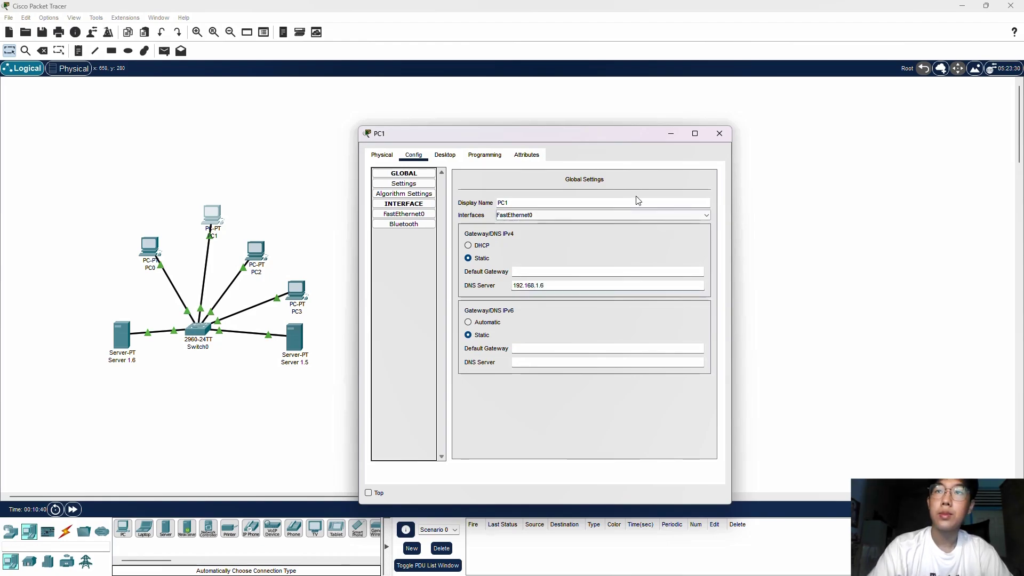
left_click(719, 133)
- Set PC2's IPv4 DNS server to 192.168.1.6, copy that address, and close PC2's window
left_click(256, 249)
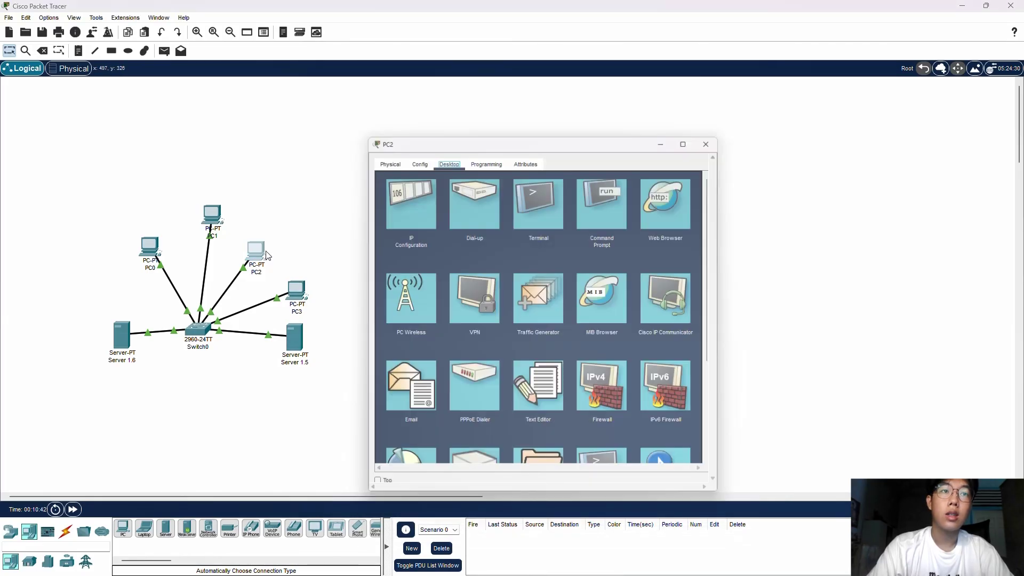
left_click(414, 155)
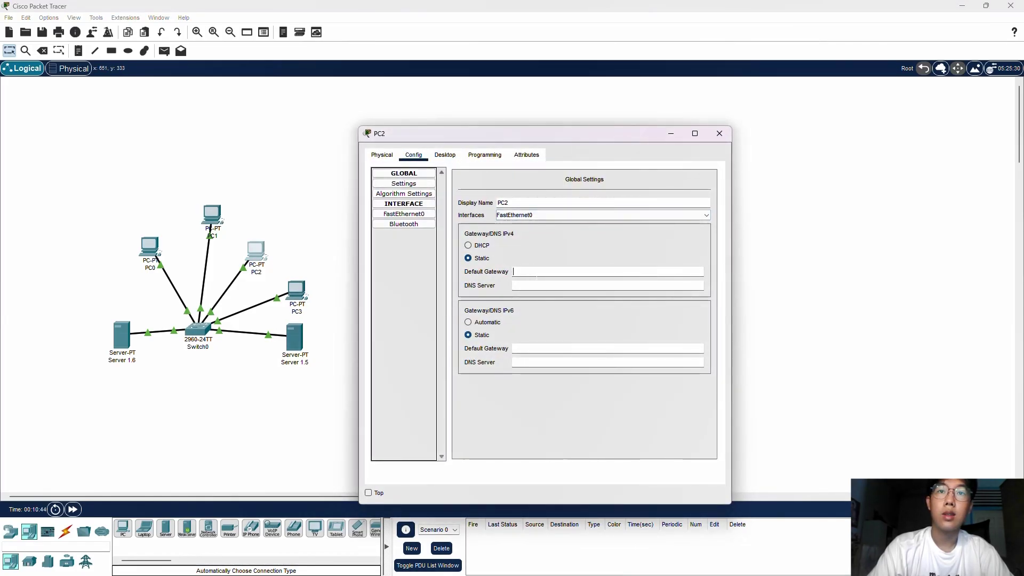
left_click(539, 286)
type("192")
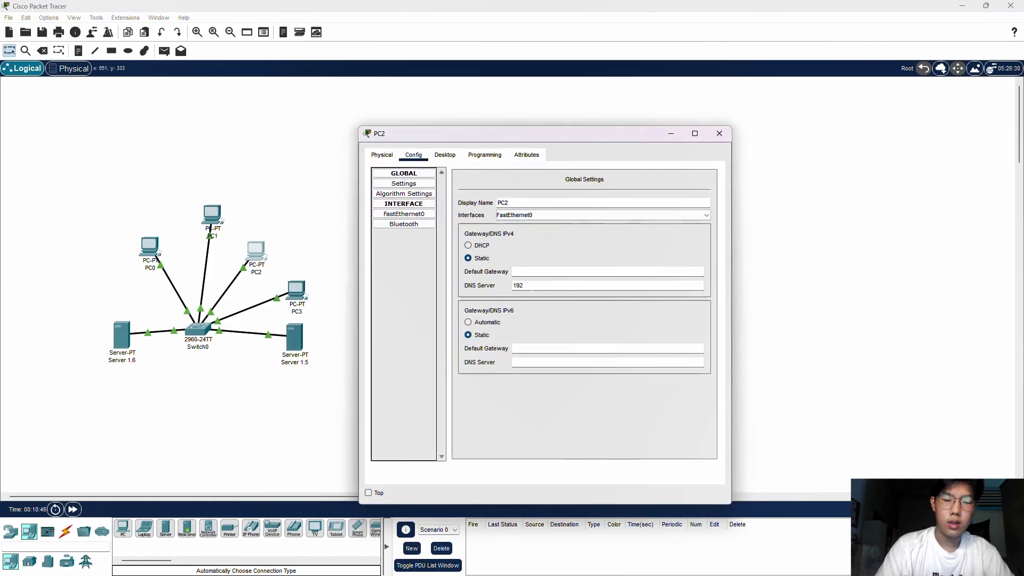
type(".16")
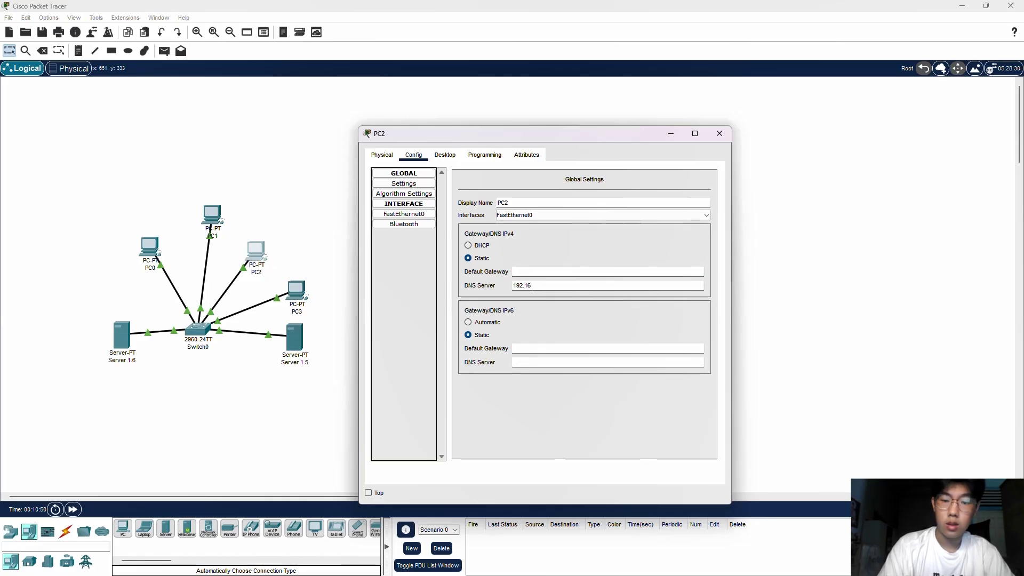
type("8.1")
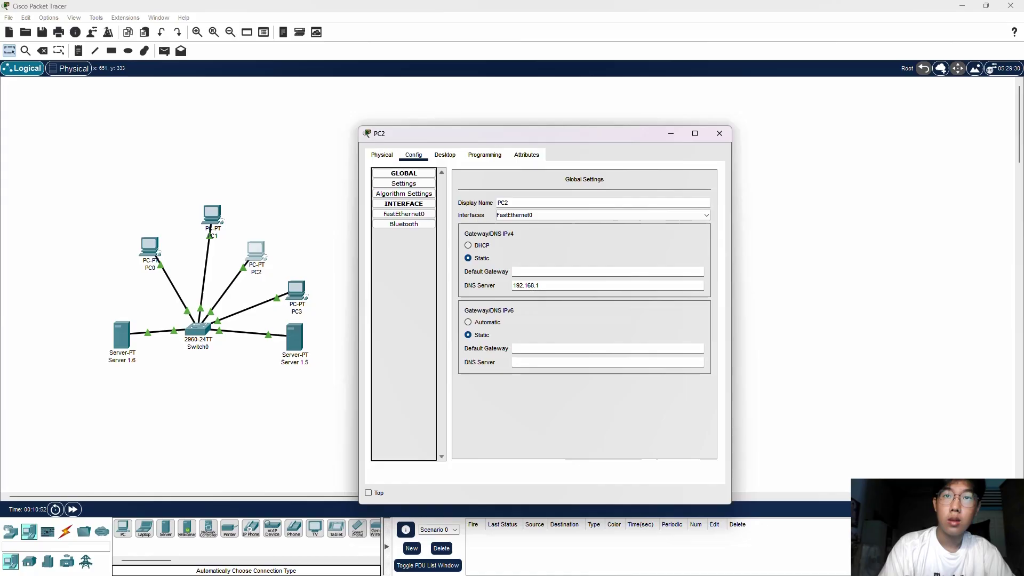
type(".6")
key("ctrl+a")
key("ctrl+c")
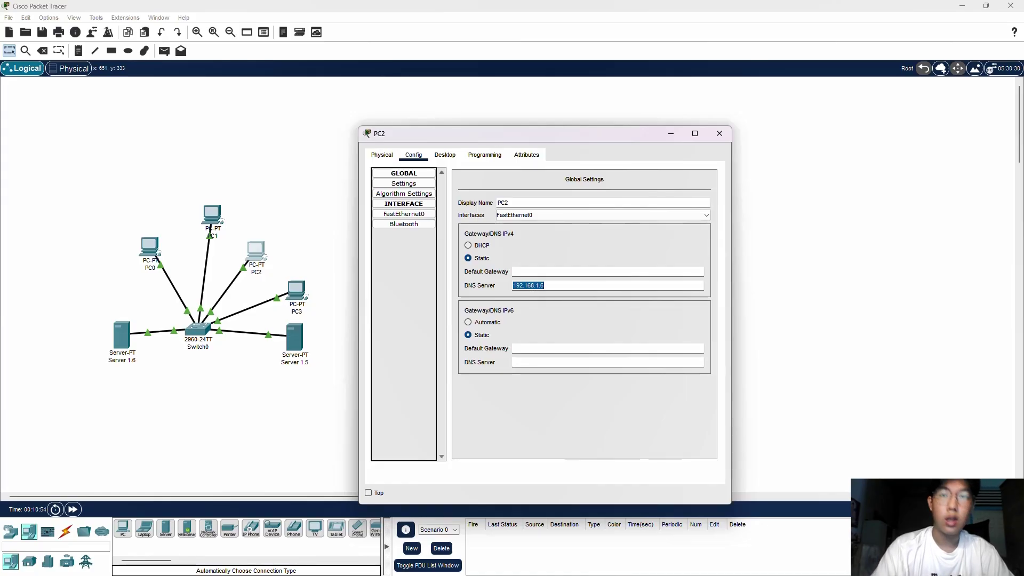
left_click(719, 133)
- Set PC3's IPv4 DNS server to 192.168.1.6 in its global settings, and close PC3's window
left_click(299, 292)
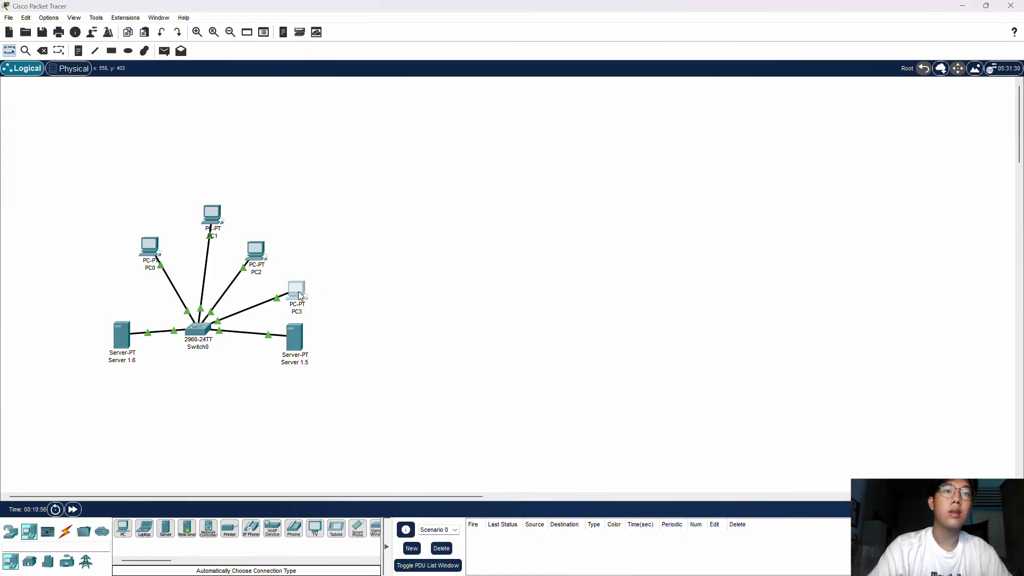
left_click(413, 155)
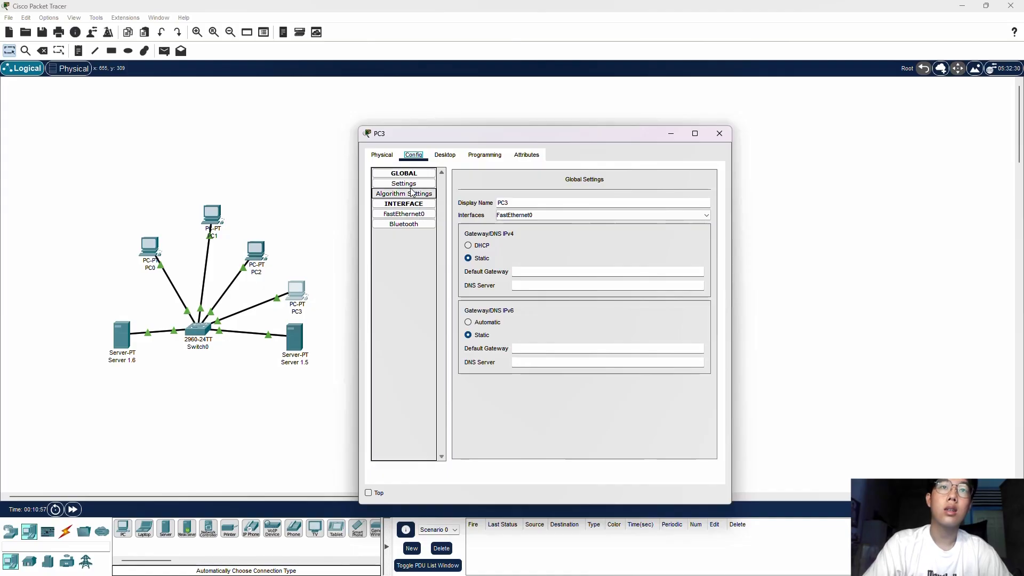
left_click(533, 286)
key("ctrl+v")
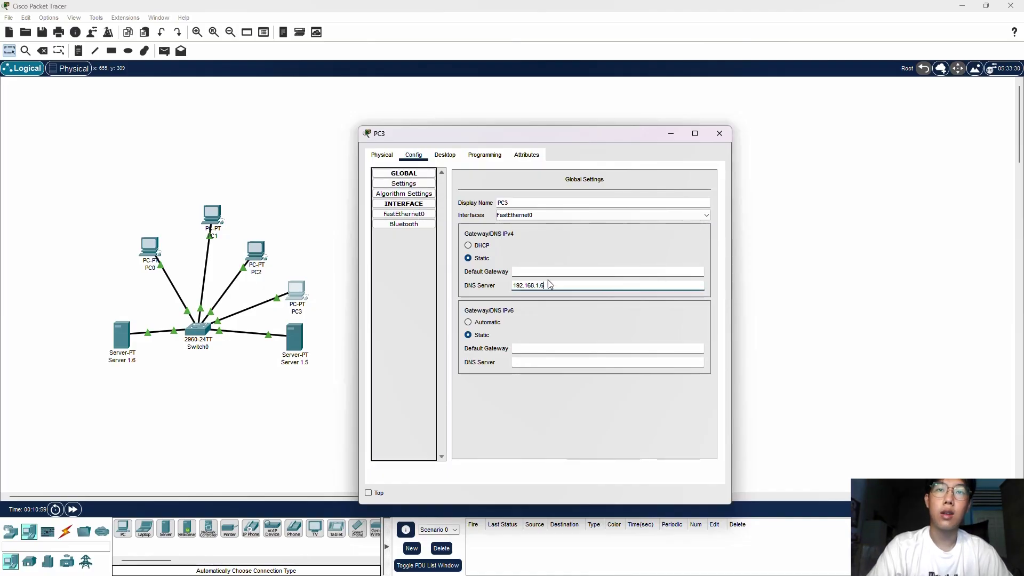
left_click(723, 137)
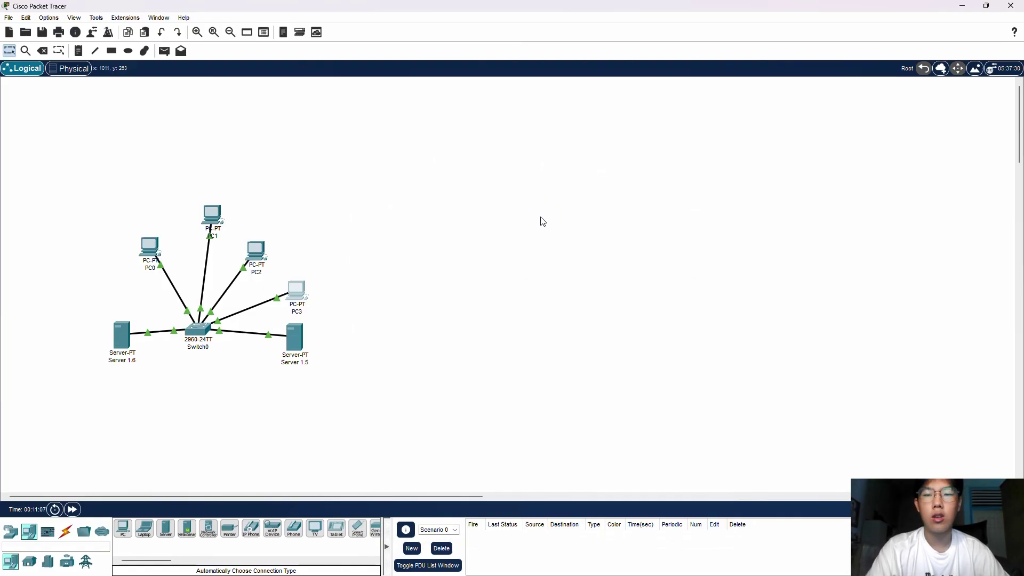
- Test DNS access from PC0 by loading google.com in its web browser, and close PC0's window
left_click(154, 248)
left_click(451, 158)
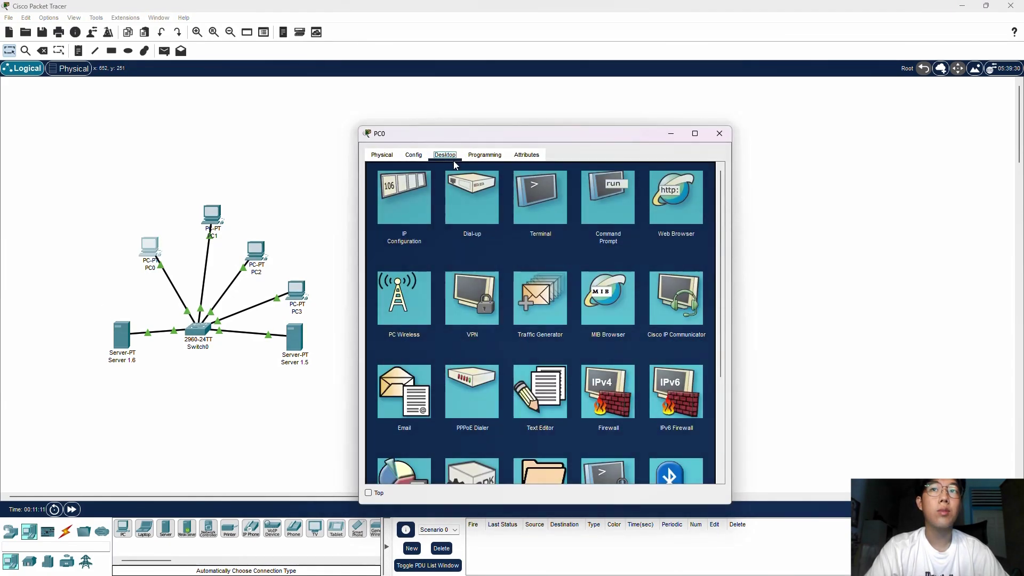
left_click(670, 202)
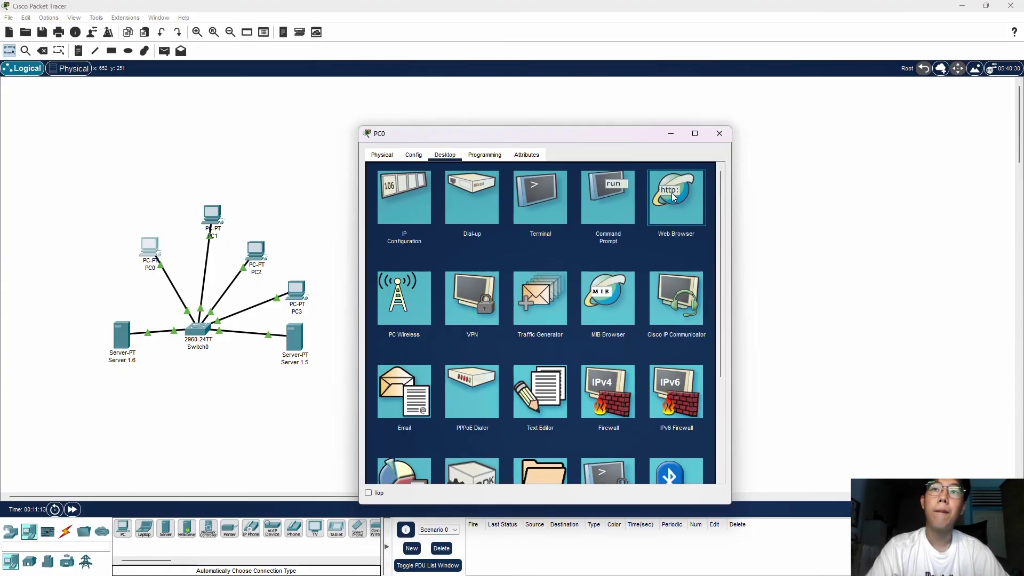
left_click(671, 199)
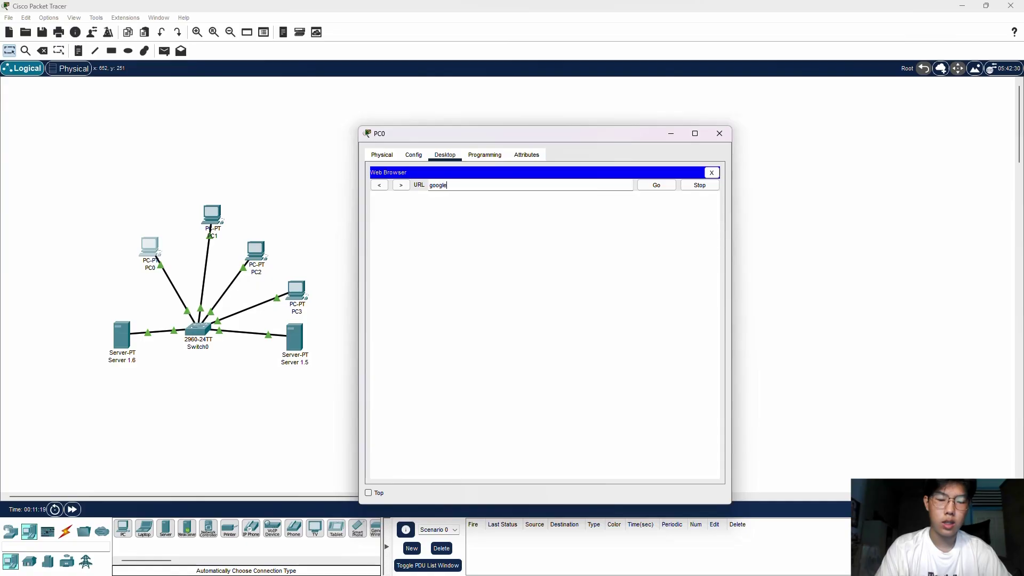
left_click(656, 187)
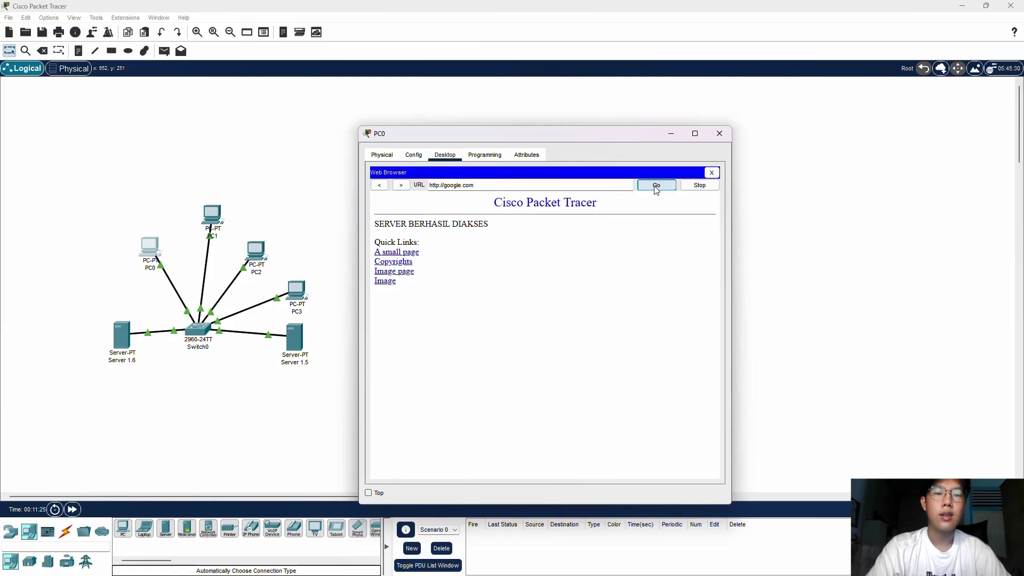
left_click(720, 133)
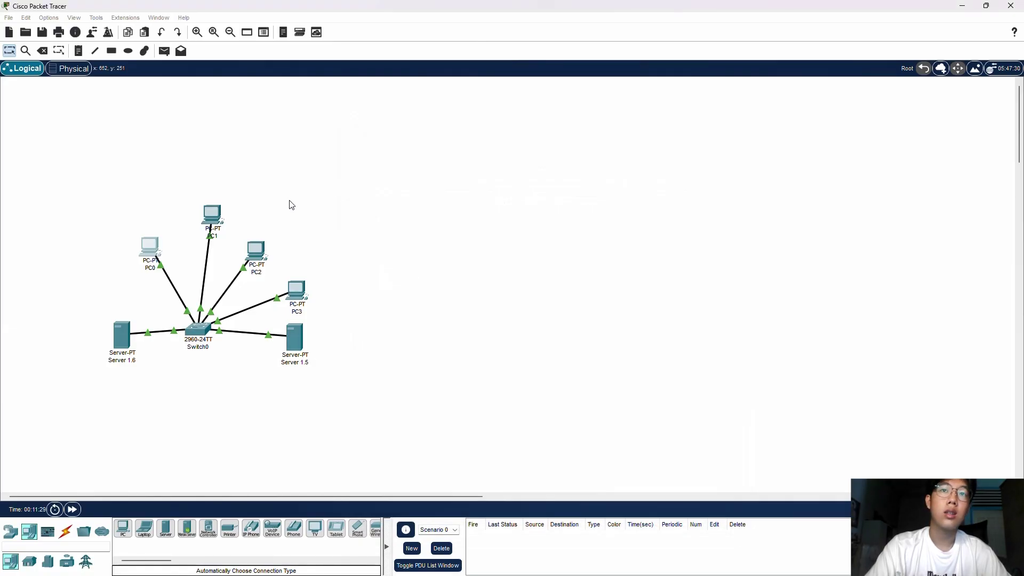
- Test DNS access from PC1 by loading google.com in its web browser, and close PC1's window
left_click(213, 214)
left_click(445, 155)
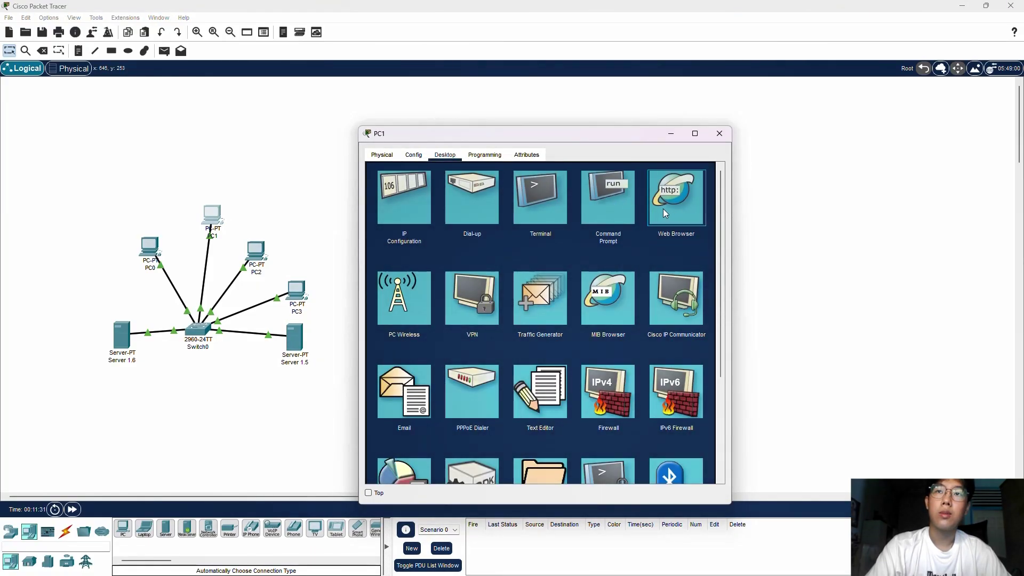
left_click(665, 194)
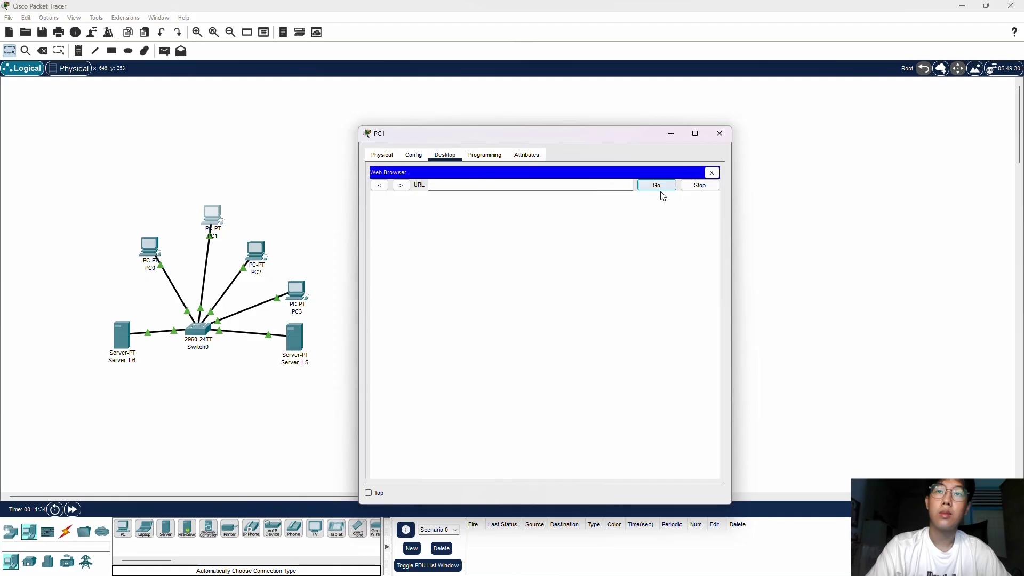
type("google")
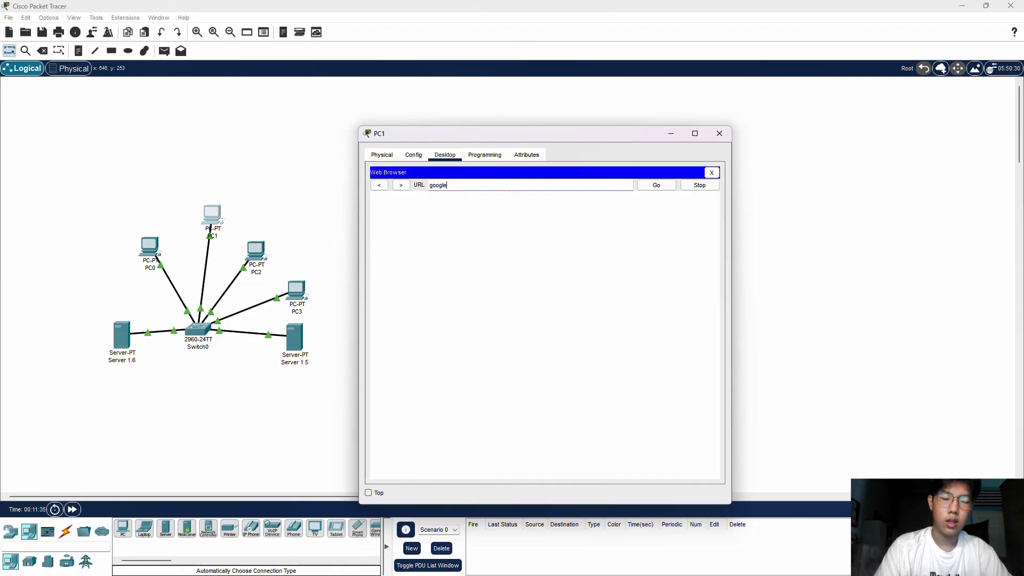
type(".com")
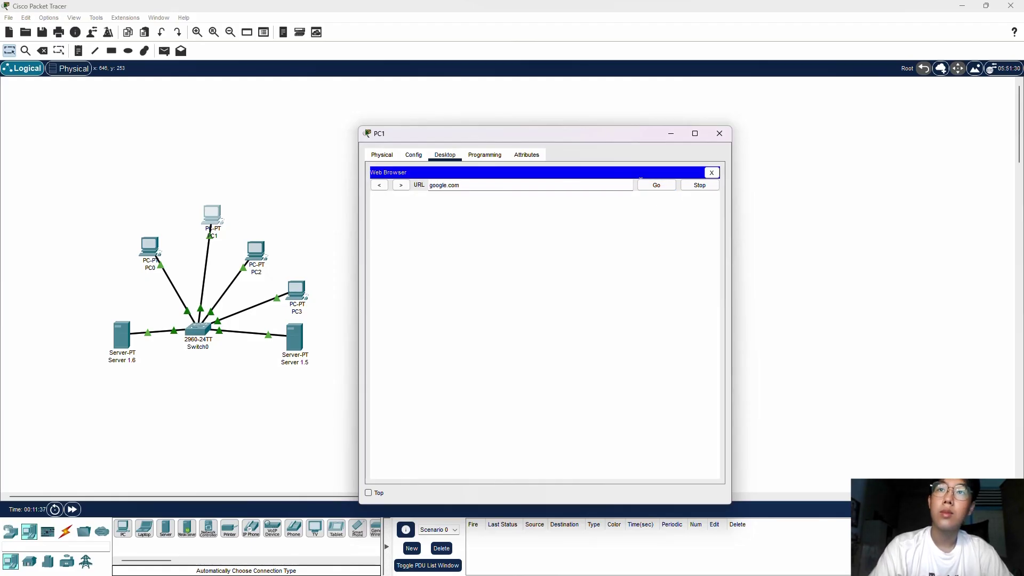
left_click(644, 187)
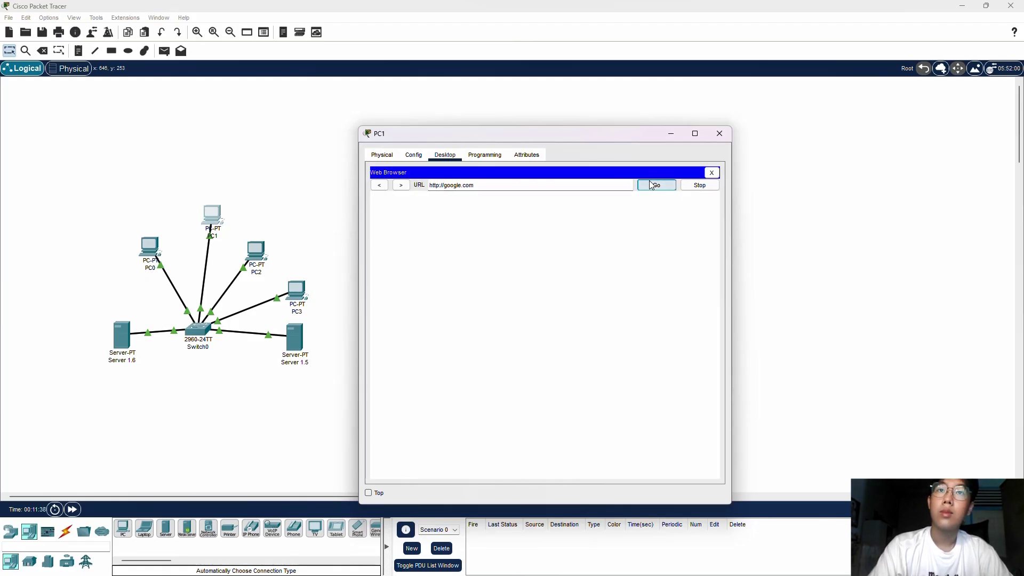
left_click(720, 133)
- Test DNS access from PC2 by loading google.com in its web browser, and close PC2's window
left_click(247, 260)
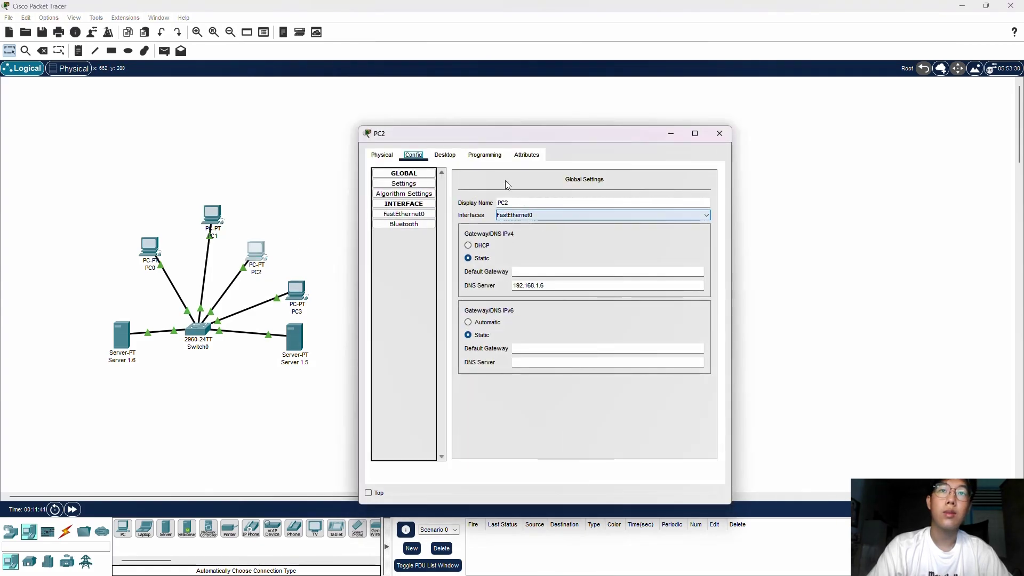
left_click(445, 154)
left_click(700, 213)
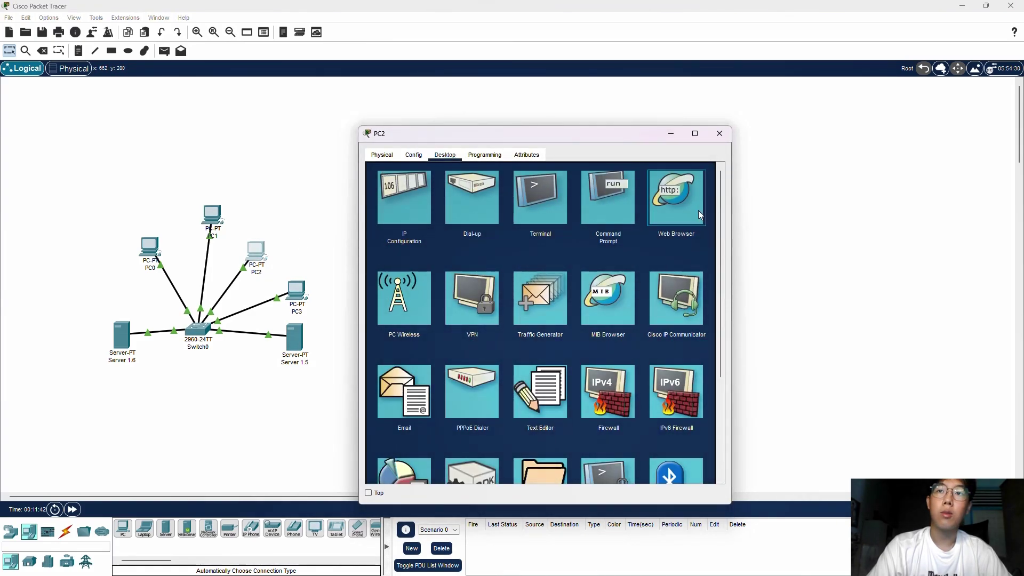
left_click(663, 197)
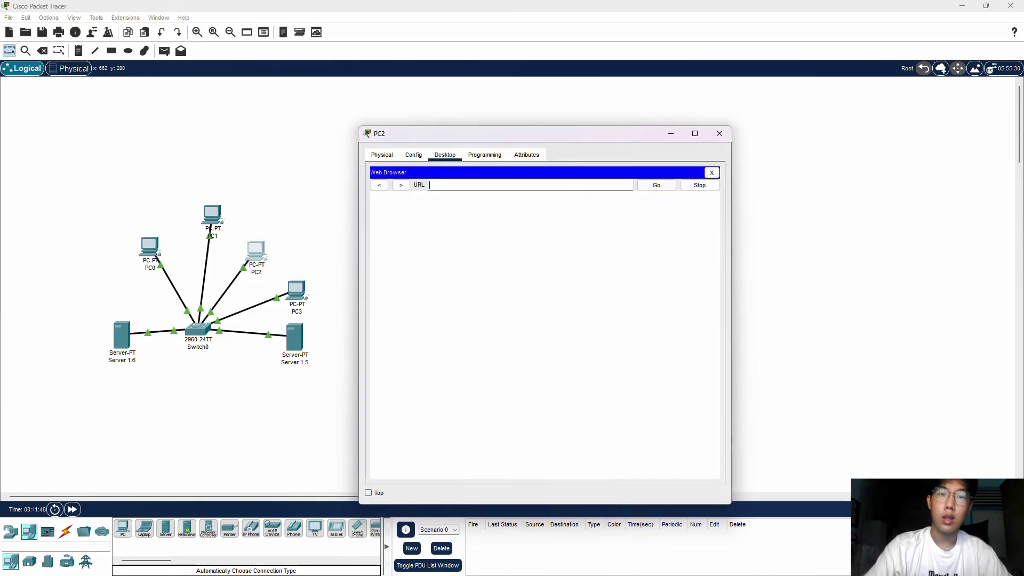
type("google.com")
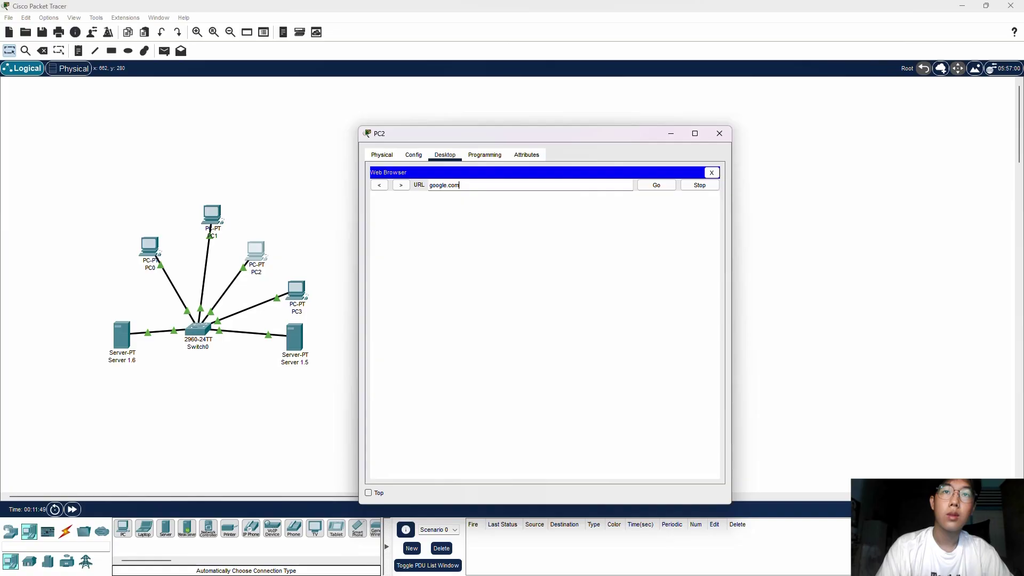
left_click(657, 186)
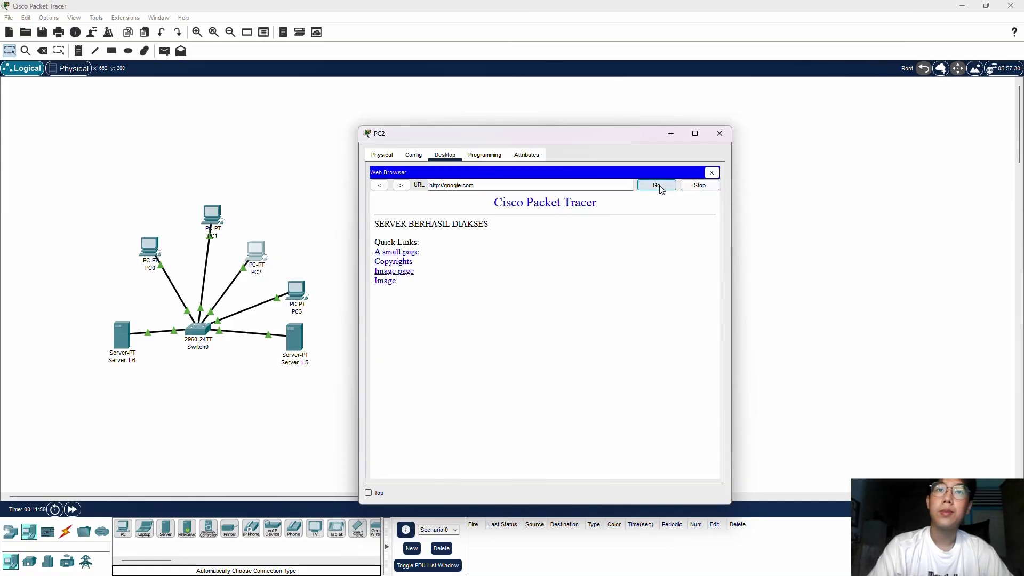
left_click(719, 133)
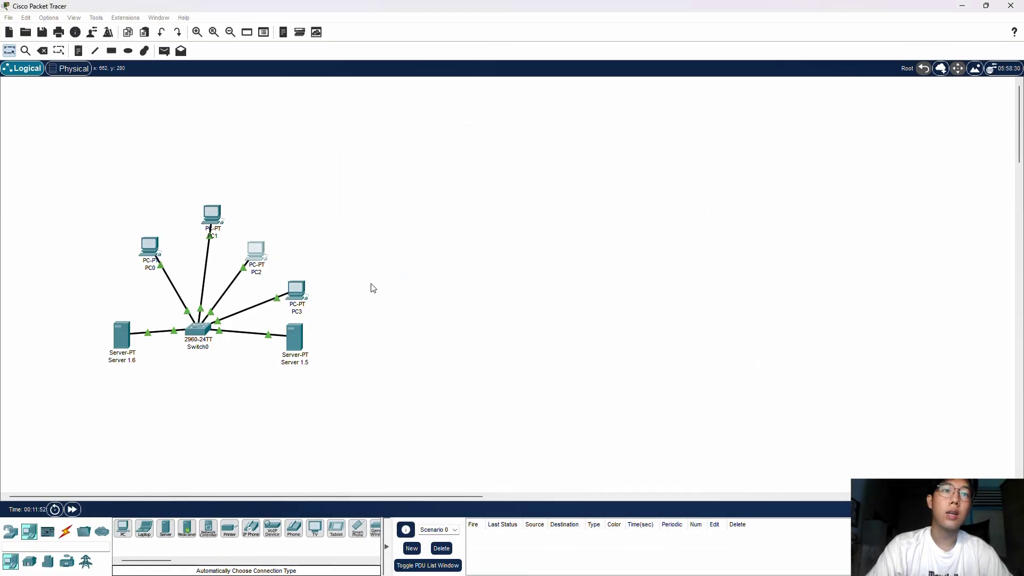
- Test DNS access from PC3 by loading google.com in its web browser, and close PC3's window
left_click(297, 293)
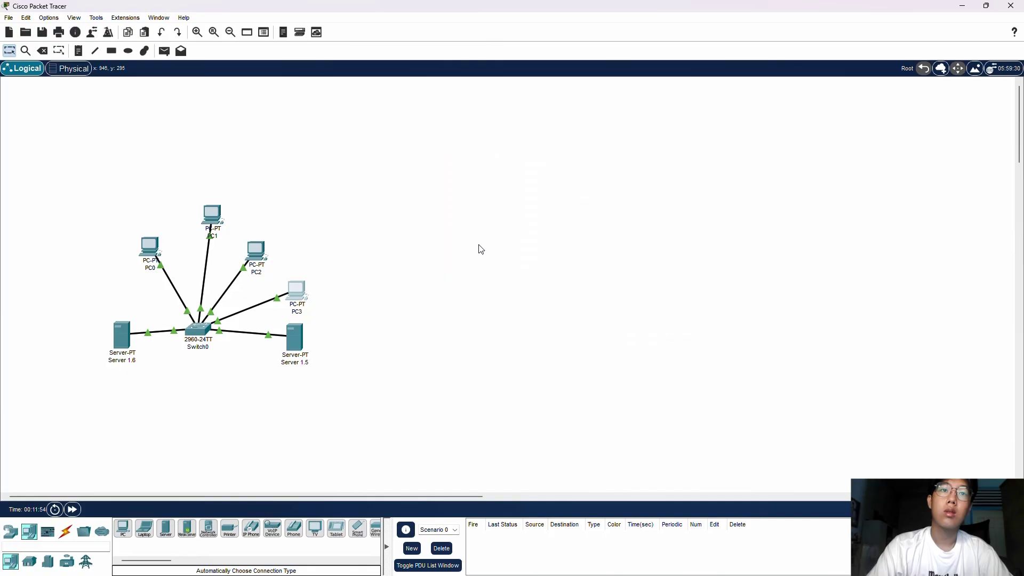
left_click(445, 154)
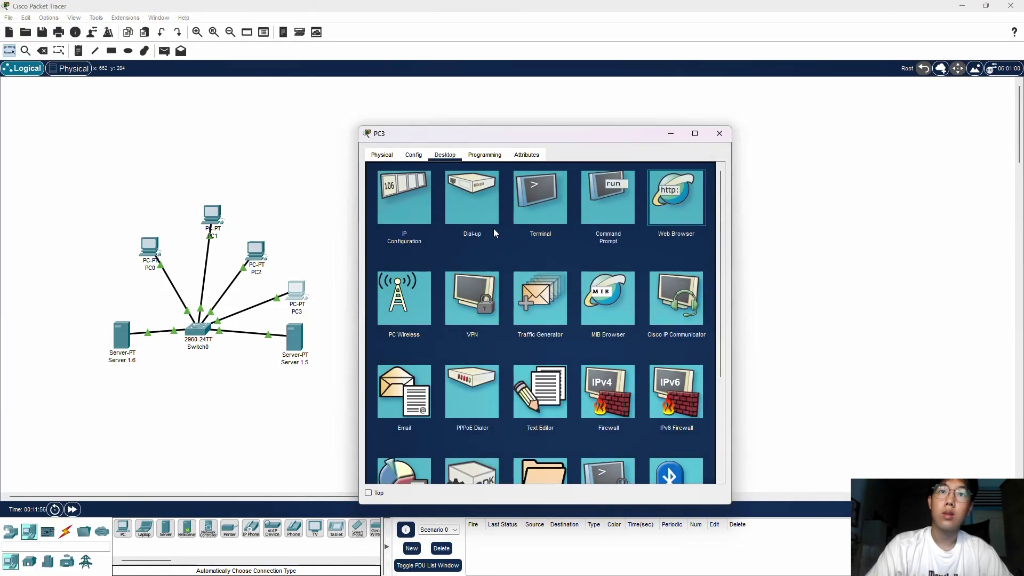
left_click(658, 199)
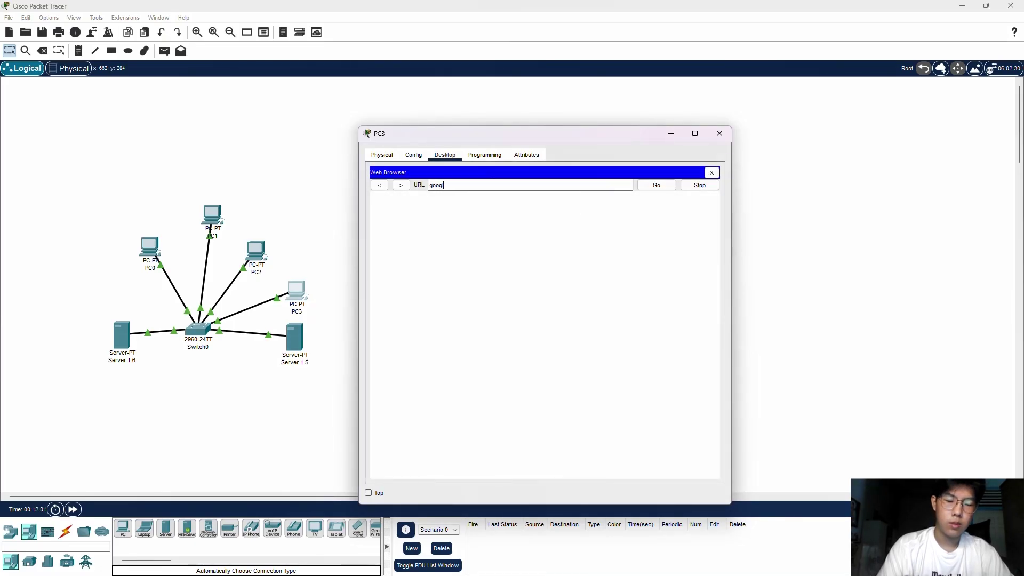
type("google.com")
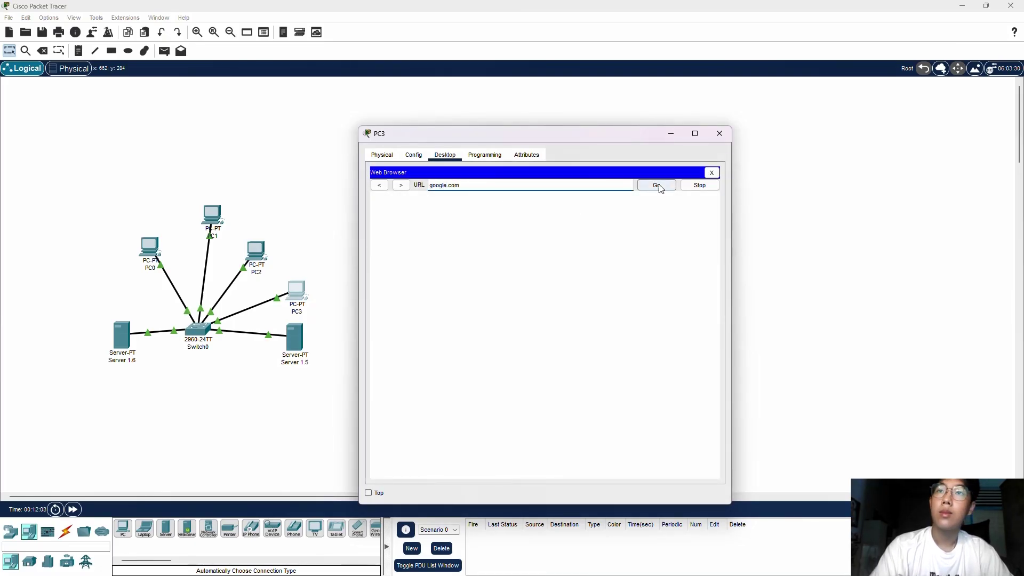
left_click(656, 185)
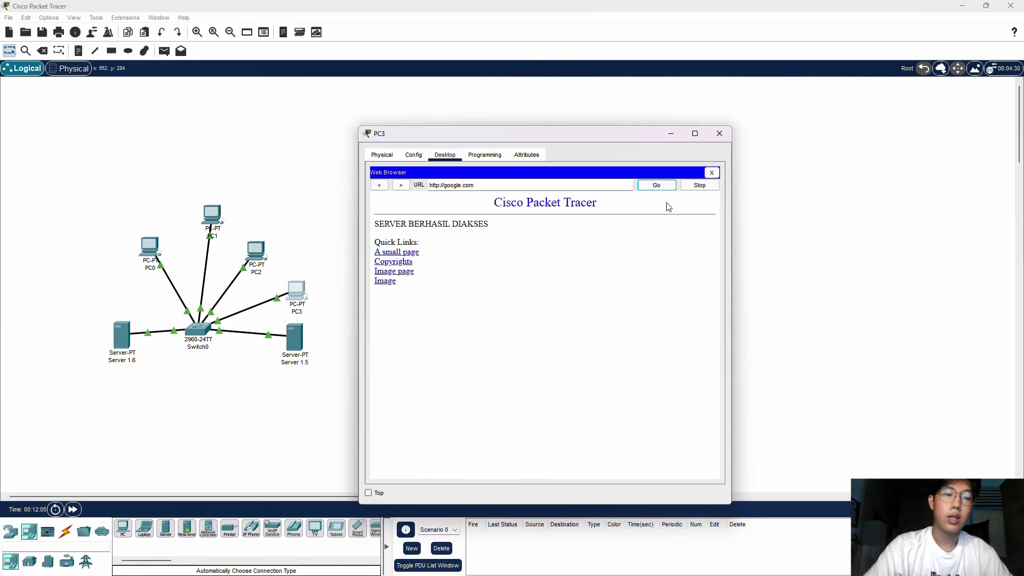
left_click(719, 134)
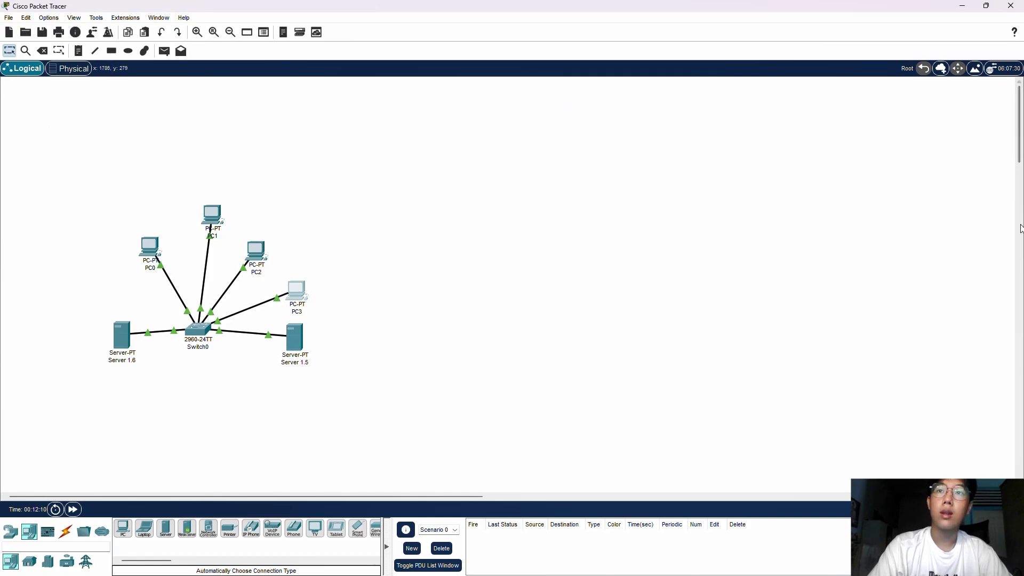
- Switch to the Tugas.3 assignment page in Chrome and examine task 4 with its network topology diagram
scroll(573, 468, "down", 1)
mouse_move(617, 575)
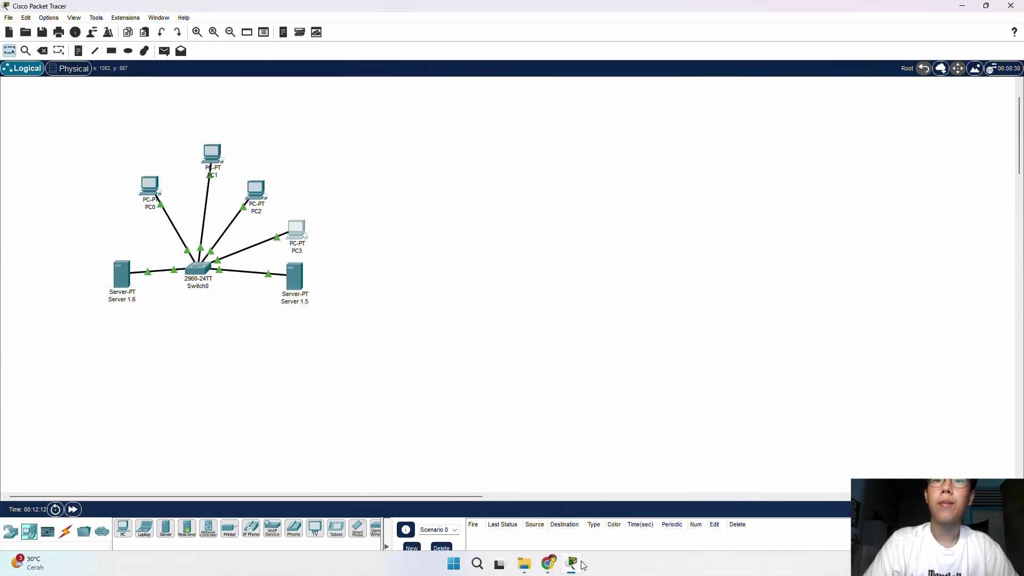
mouse_move(582, 570)
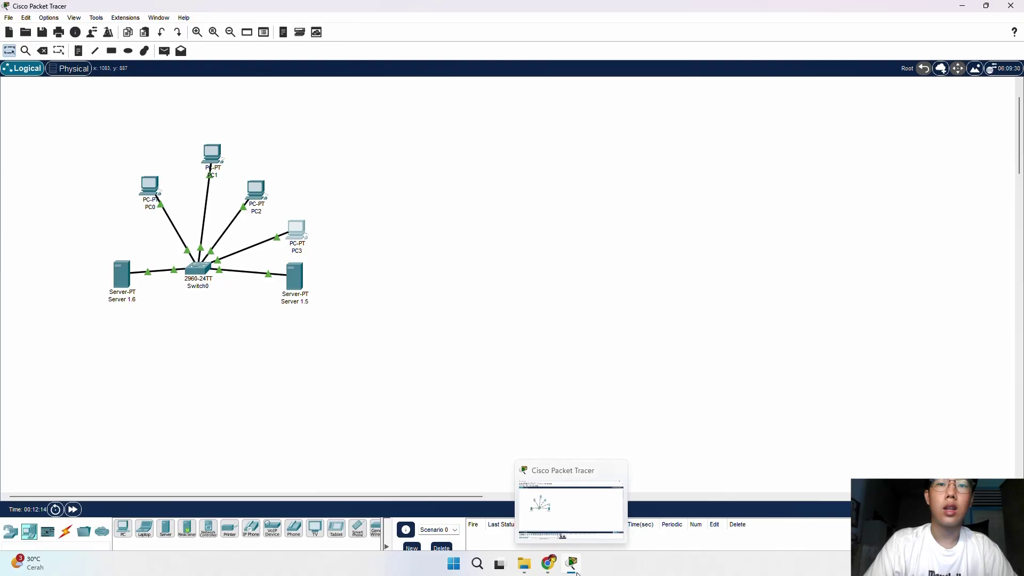
mouse_move(549, 565)
left_click(594, 508)
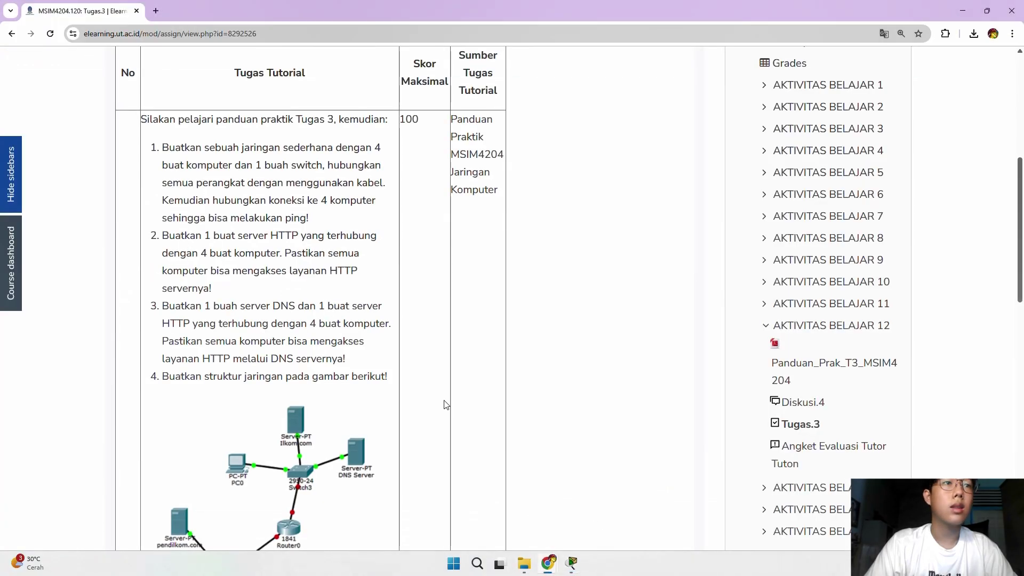
scroll(389, 370, "down", 3)
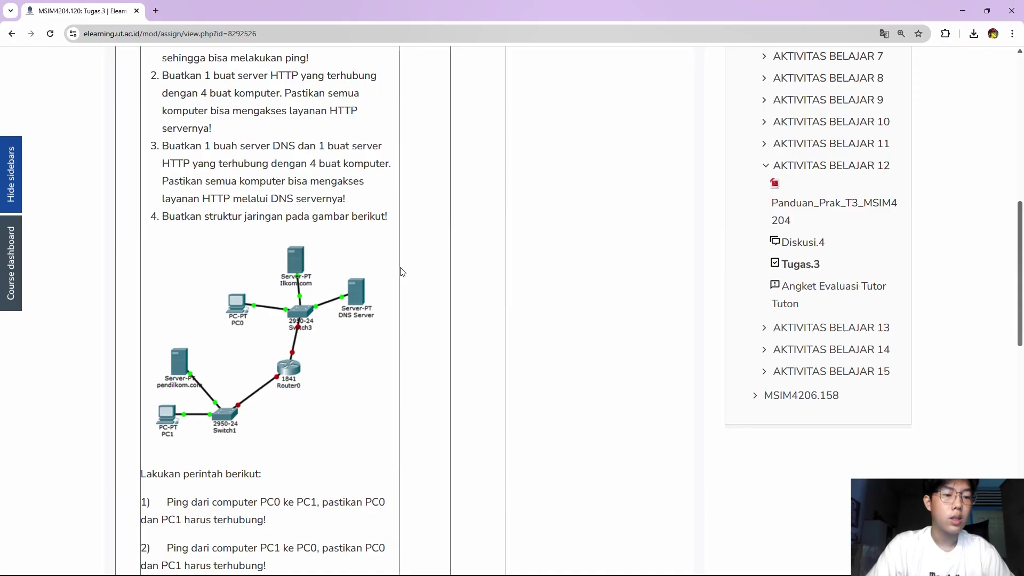
left_click_drag(266, 306, 236, 276)
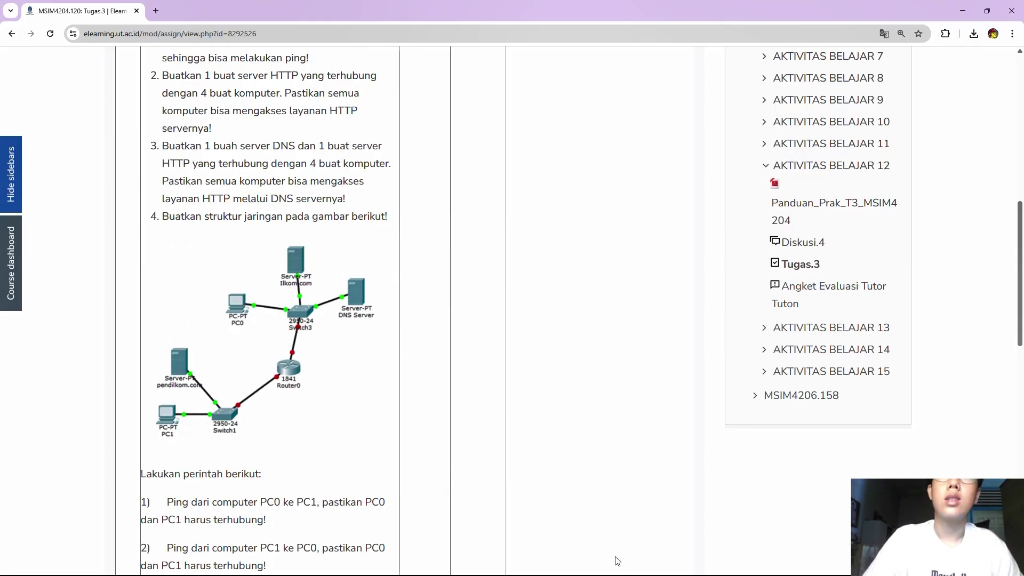
left_click(572, 563)
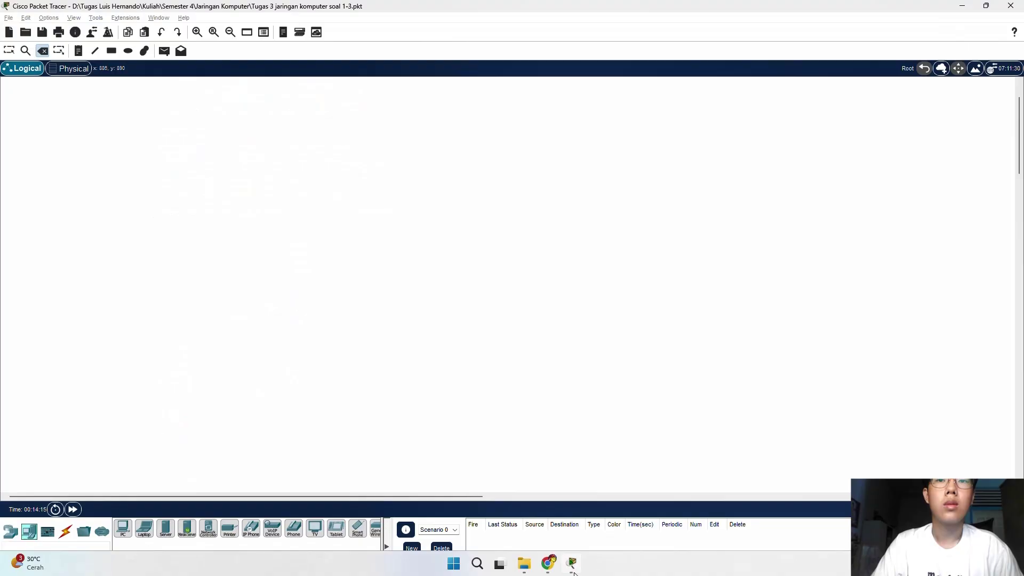
mouse_move(555, 573)
left_click(605, 517)
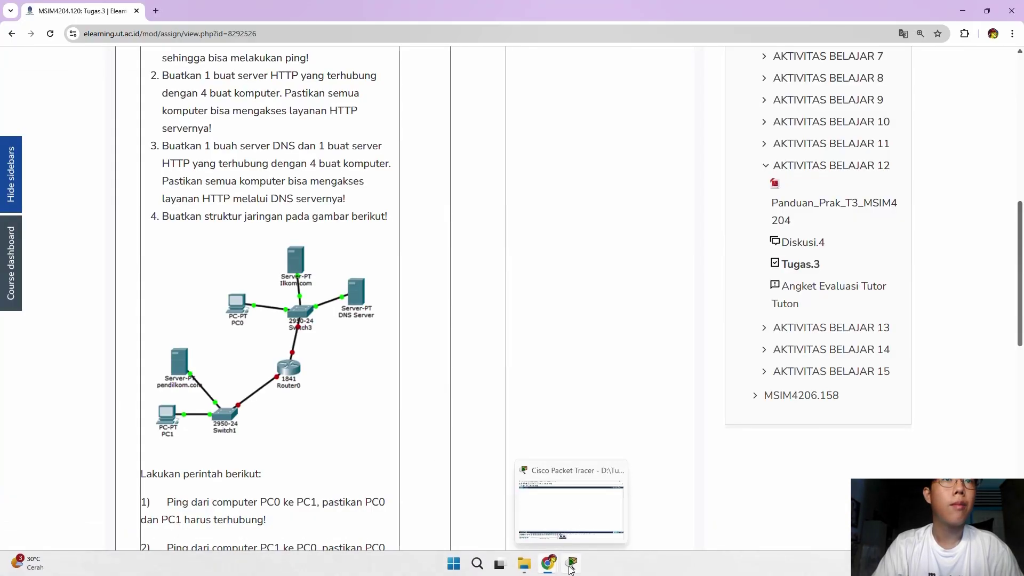
- Switch to Packet Tracer and add two 2960 switches and two PCs around the three servers, following the assignment diagram
left_click(573, 563)
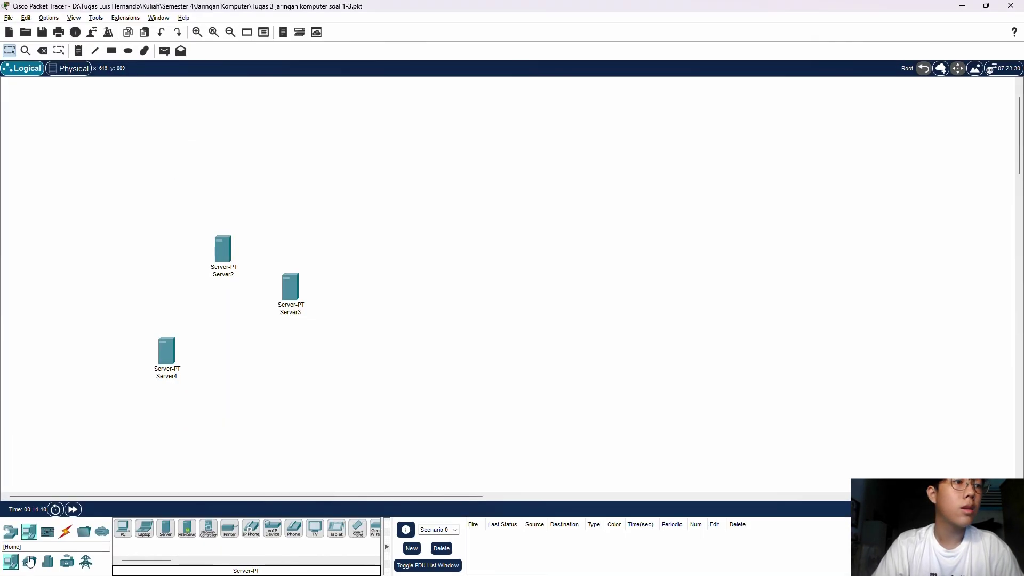
left_click(10, 532)
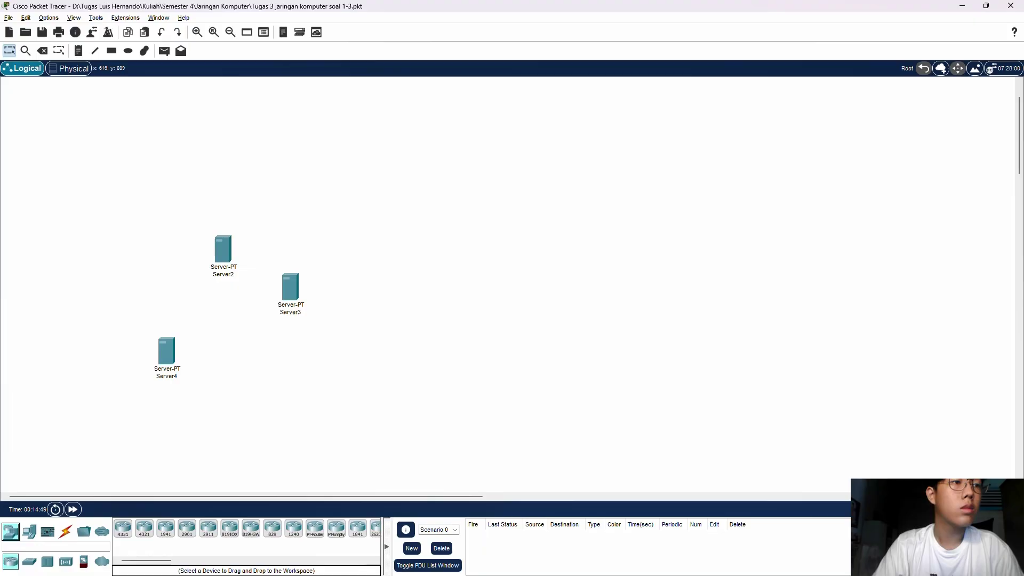
key("alt+Tab")
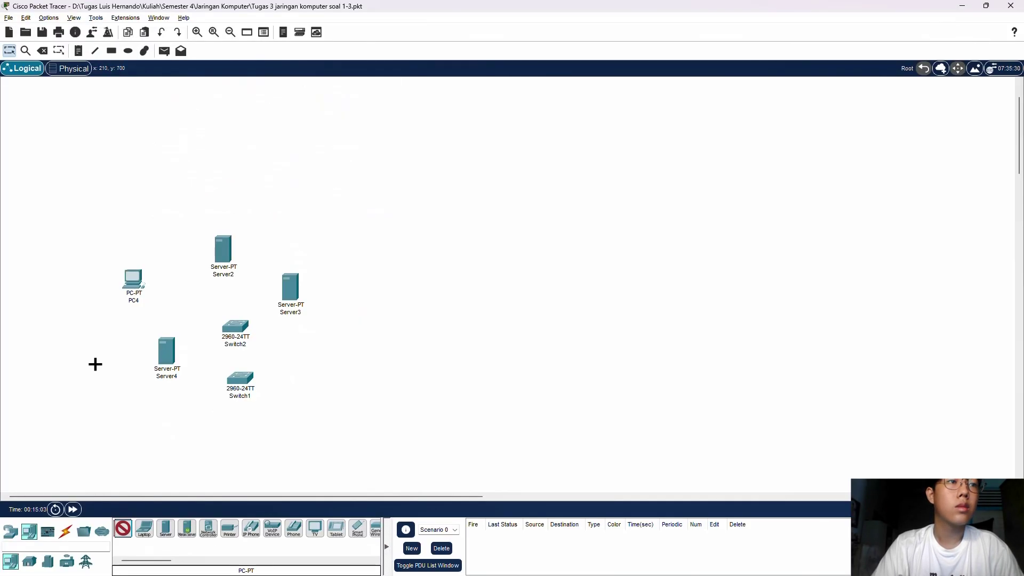
left_click(94, 361)
left_click(718, 135)
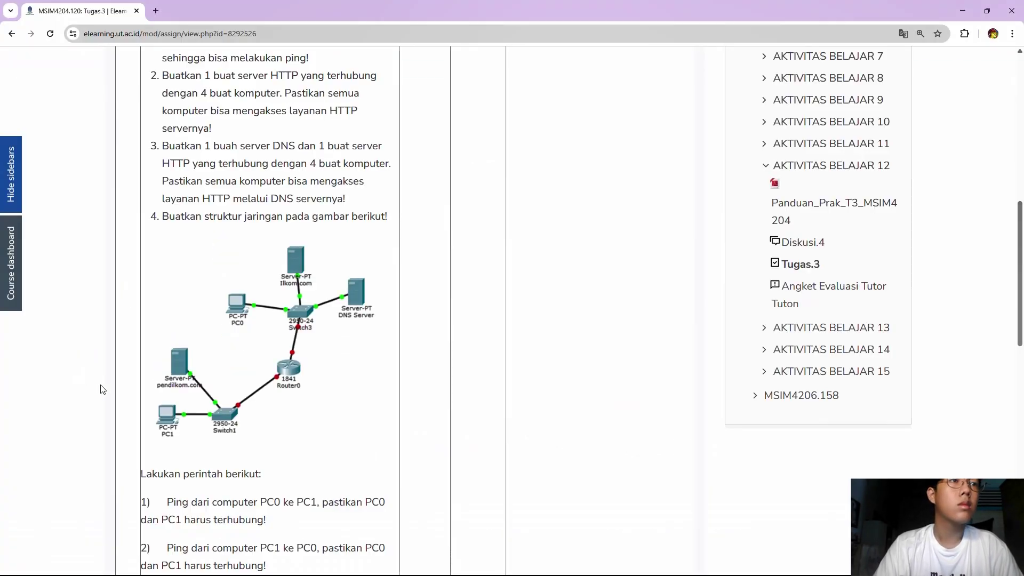
- Replace the ISR4331 router with an 1841 router and arrange the devices as in the assignment diagram
key("alt+Tab")
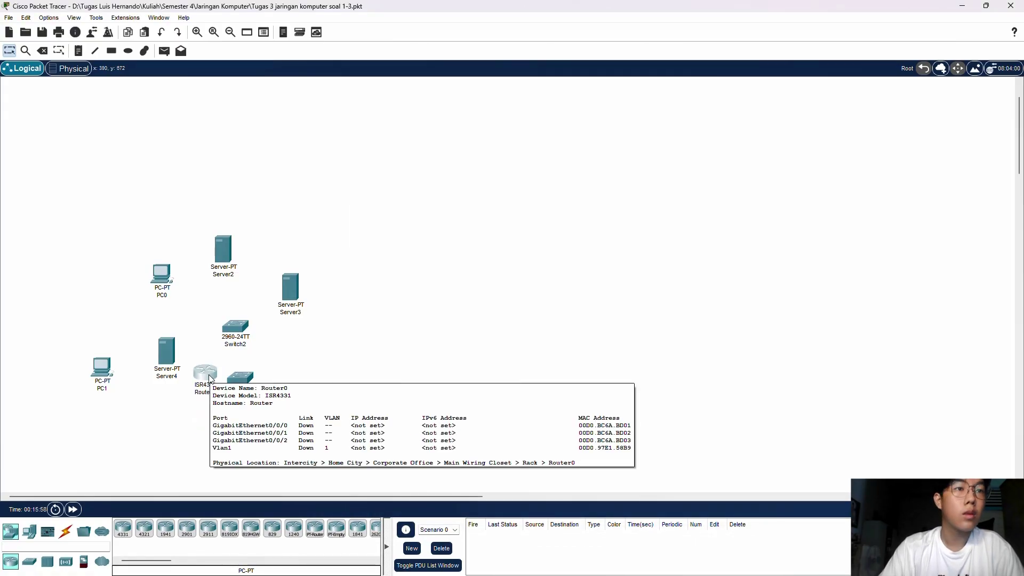
key("Delete")
left_click(224, 414)
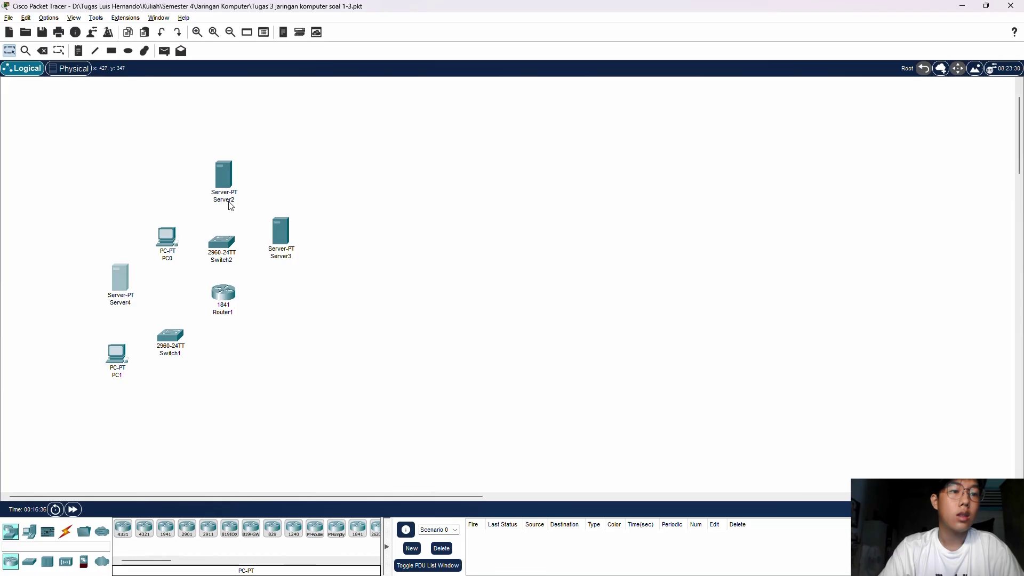
- Look up the upper server's name in the assignment diagram and rename Server2 as ilkom.com
key("alt+Tab")
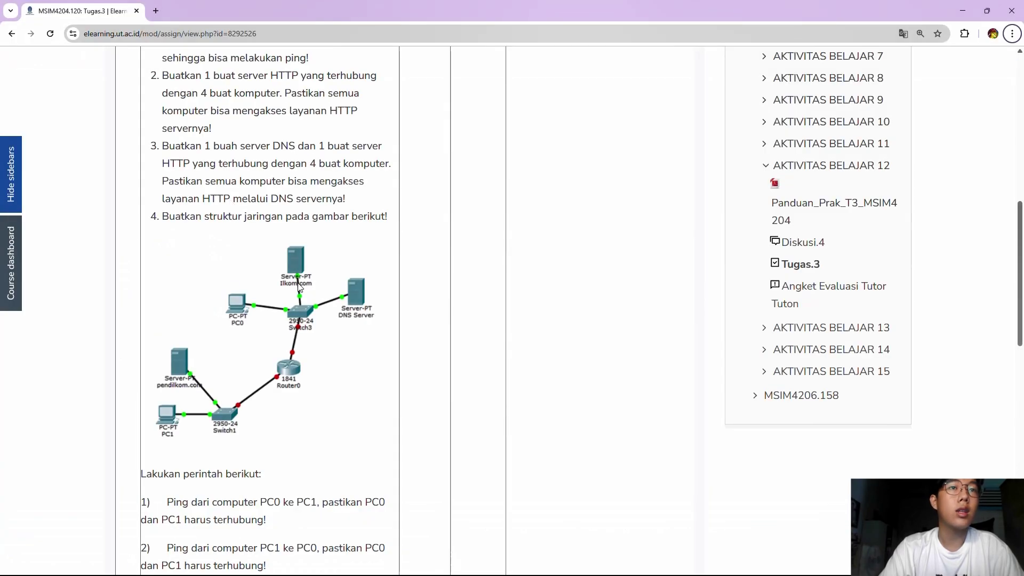
key("alt+Tab")
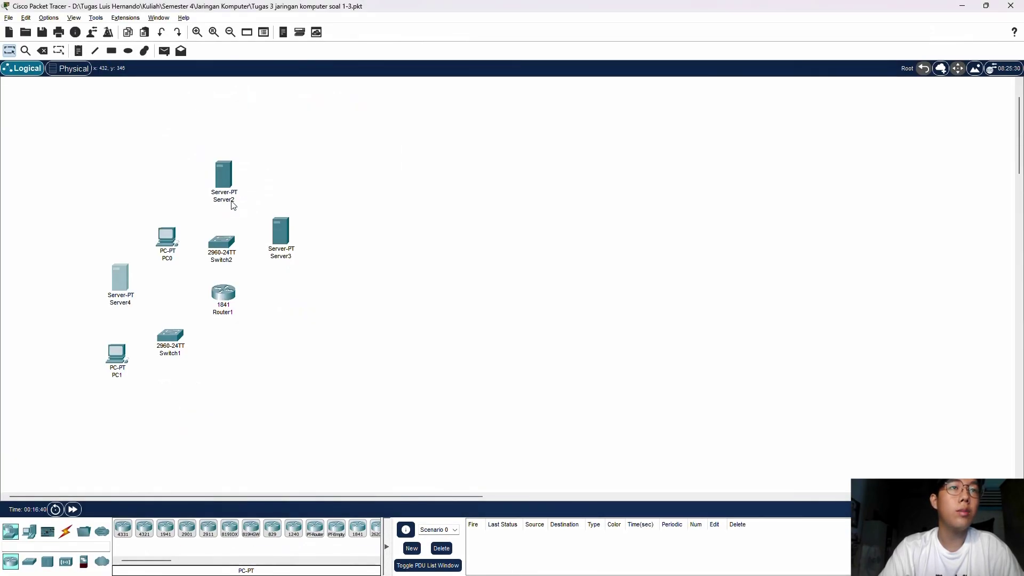
left_click(232, 204)
key("ctrl+a")
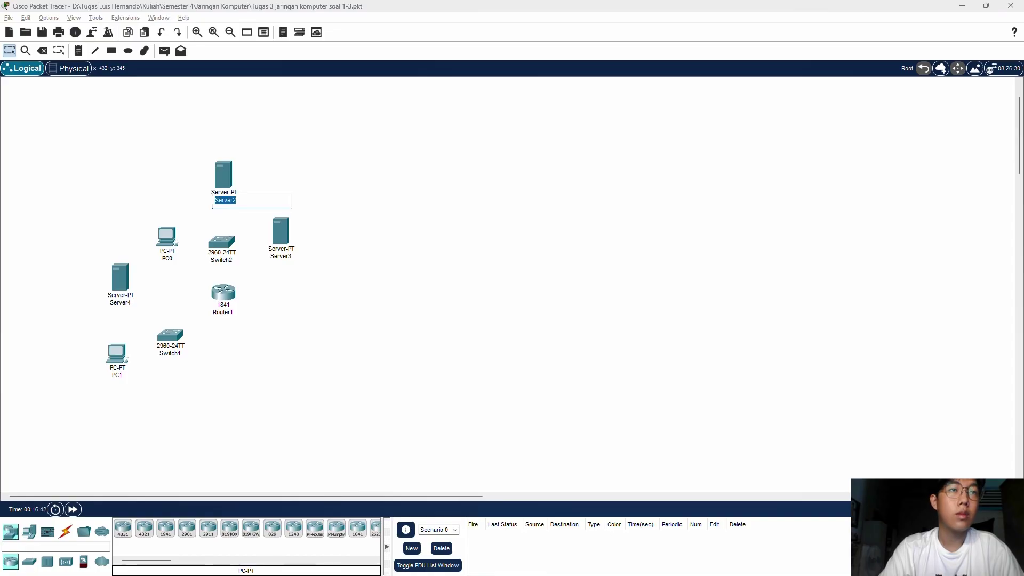
key("BackSpace")
type("Ilkom.com")
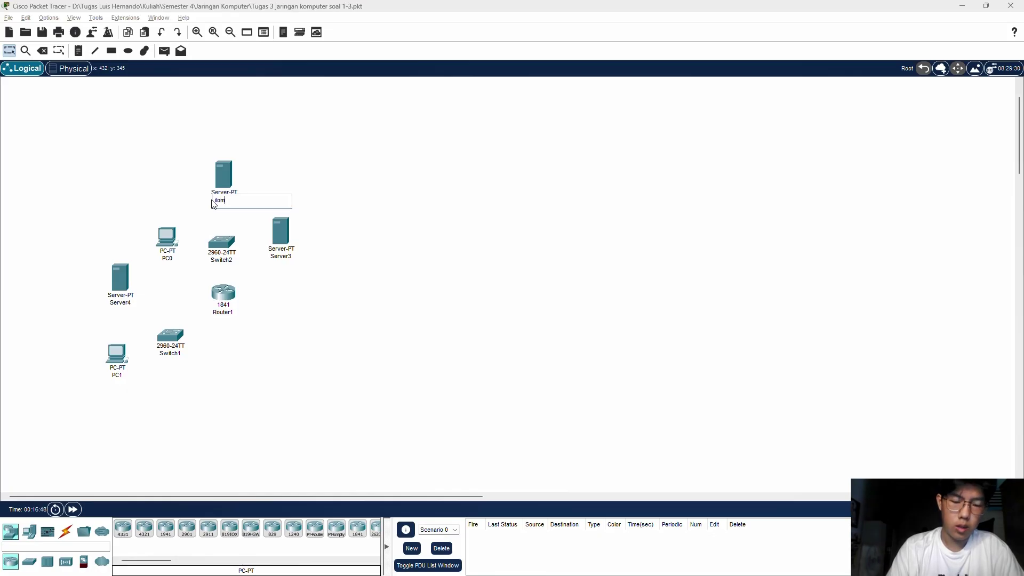
type(".com")
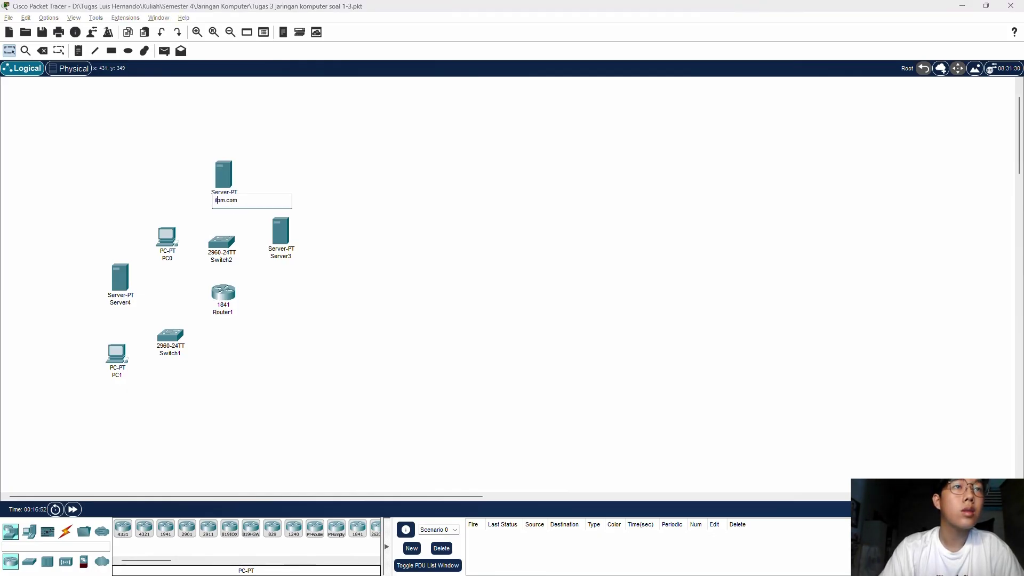
left_click(218, 200)
type("k")
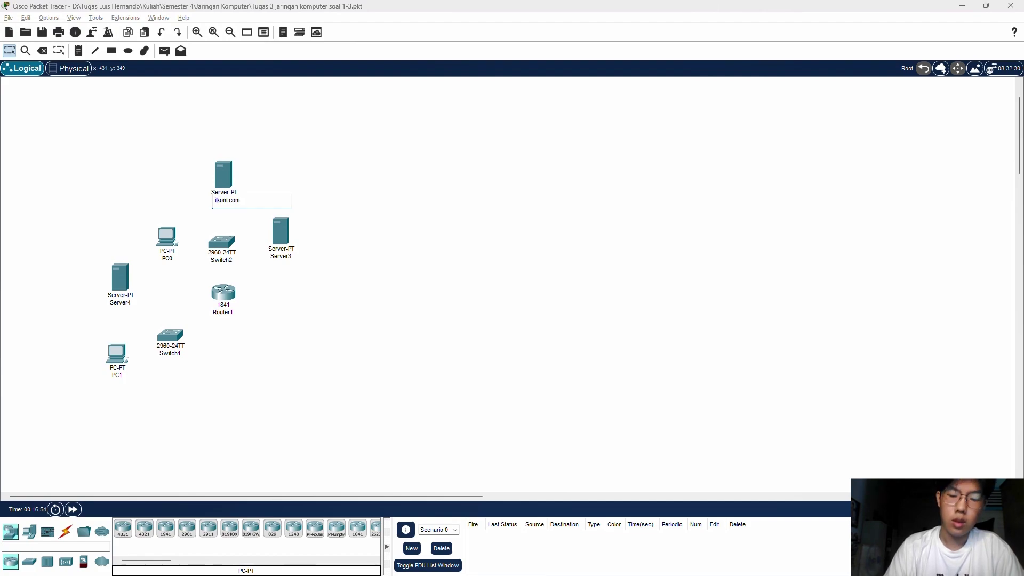
key("Return")
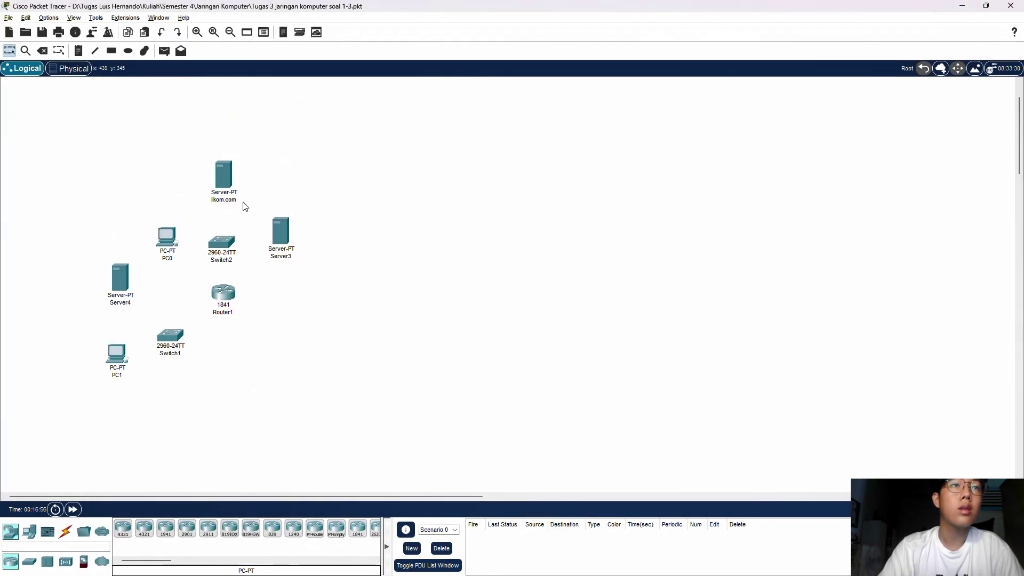
- Check the assignment diagram again and rename Server4 as pendilkom.com
key("alt+Tab")
key("alt+Tab")
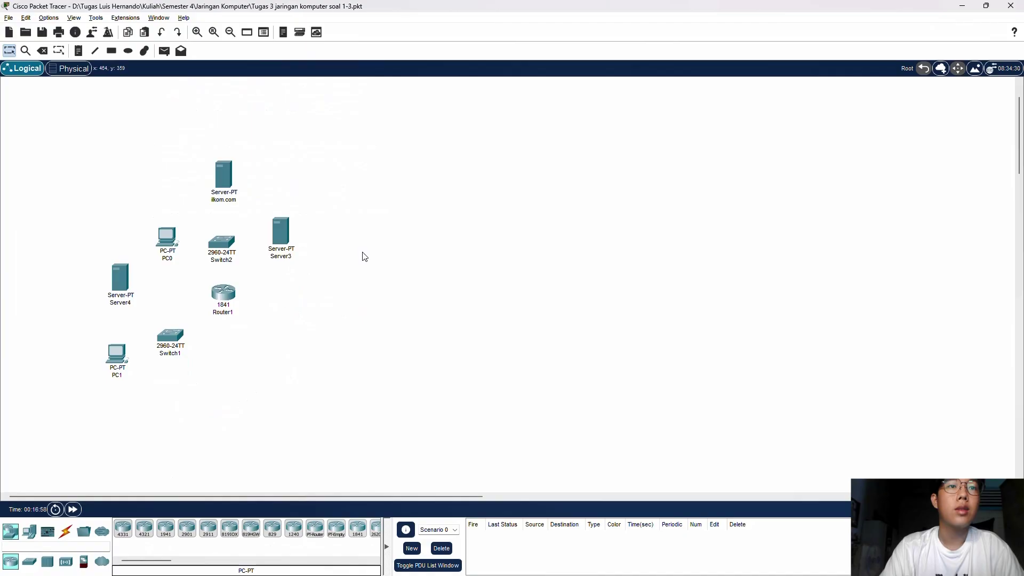
key("alt+Tab")
key("alt+Tab")
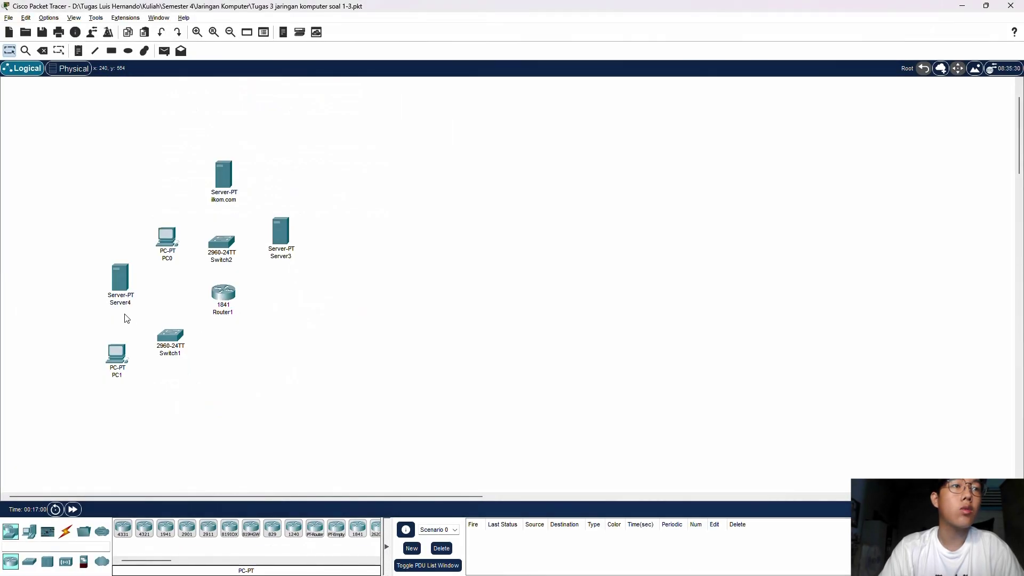
left_click(126, 303)
left_click_drag(118, 303, 134, 303)
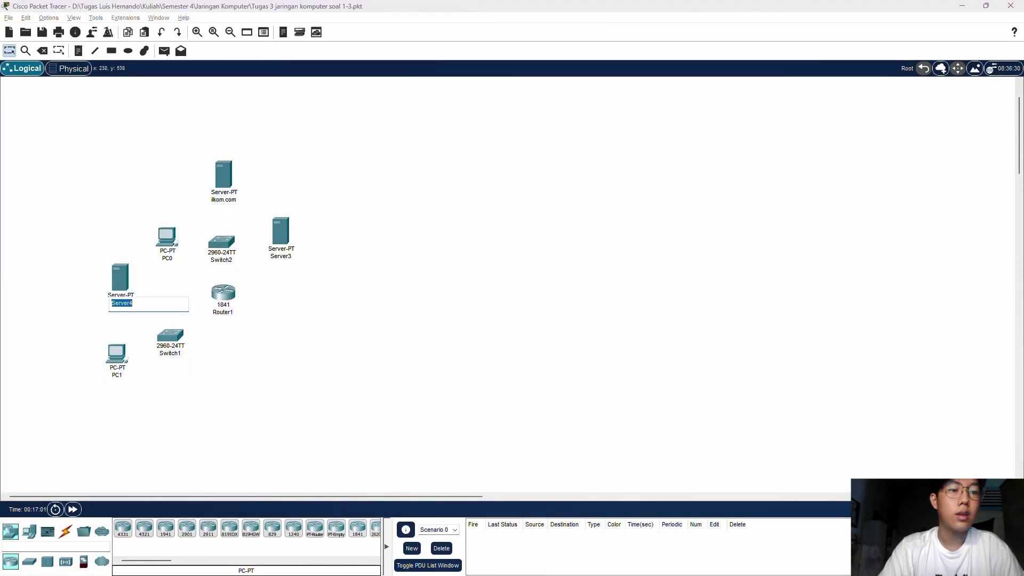
type("pendilkom")
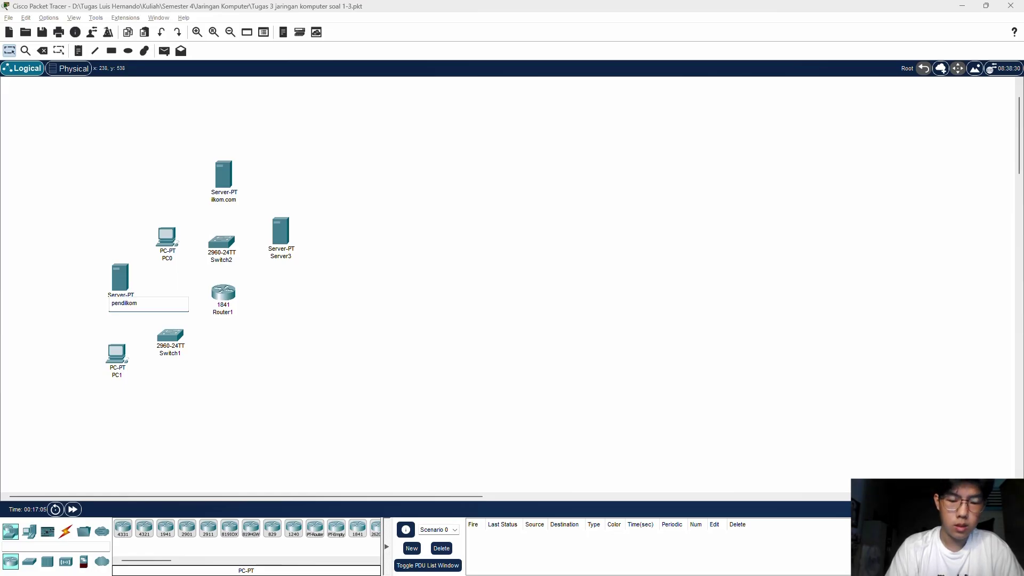
type(".com")
key("Return")
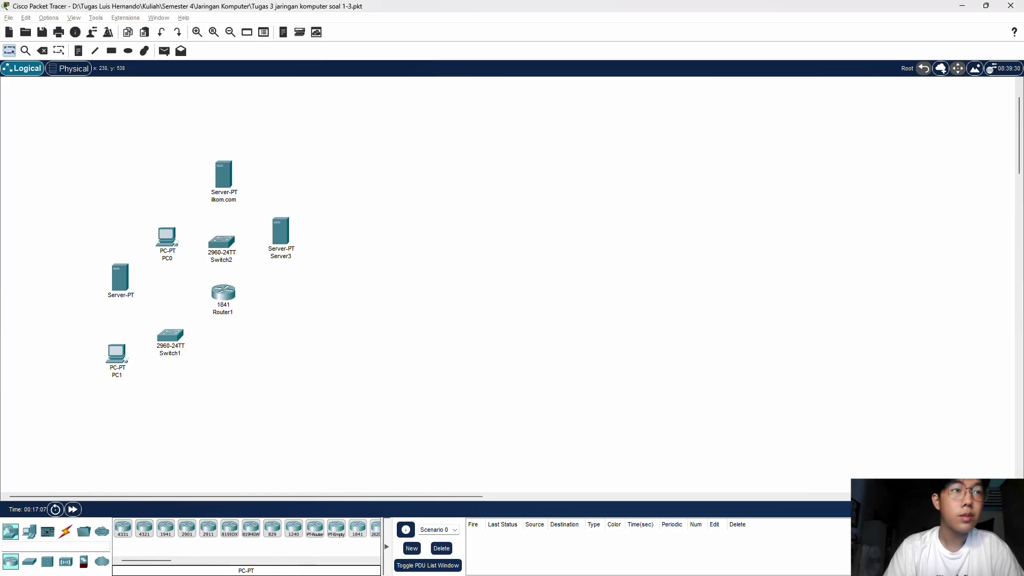
- Check the remaining server's name in the assignment diagram and rename Server3 as DNS Server
key("alt+Tab")
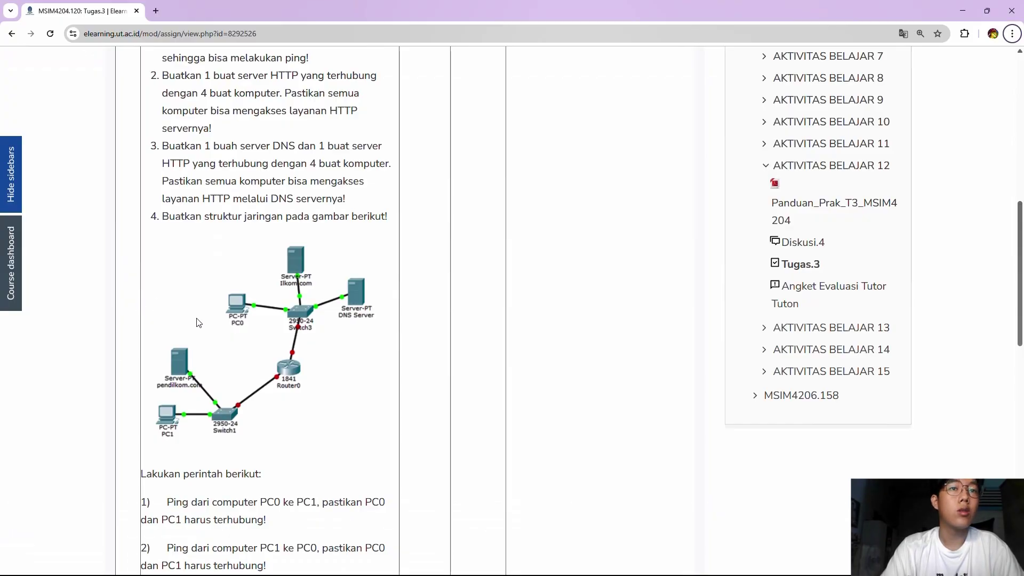
key("alt+Tab")
left_click(273, 256)
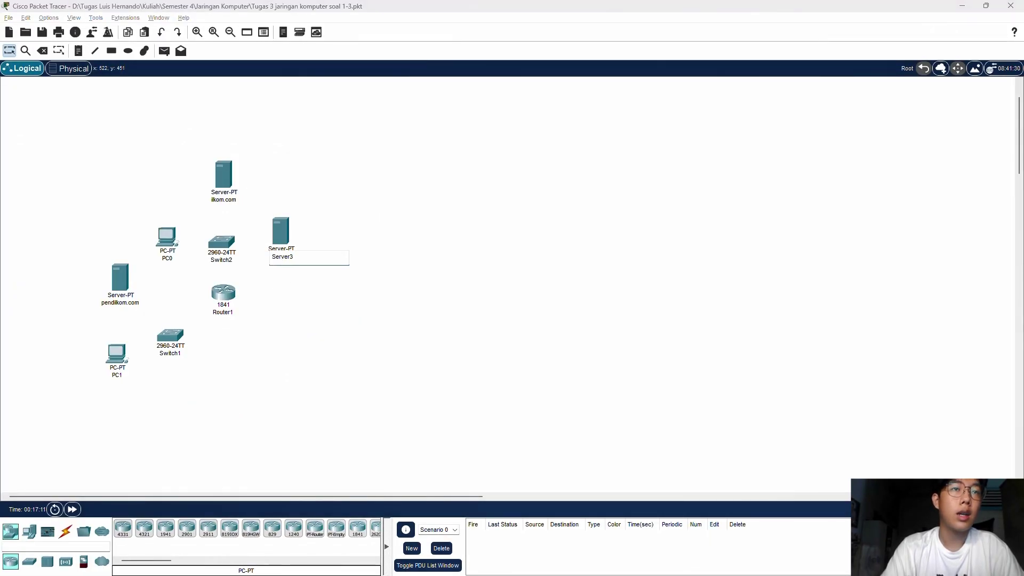
double_click(273, 257)
type("DNS")
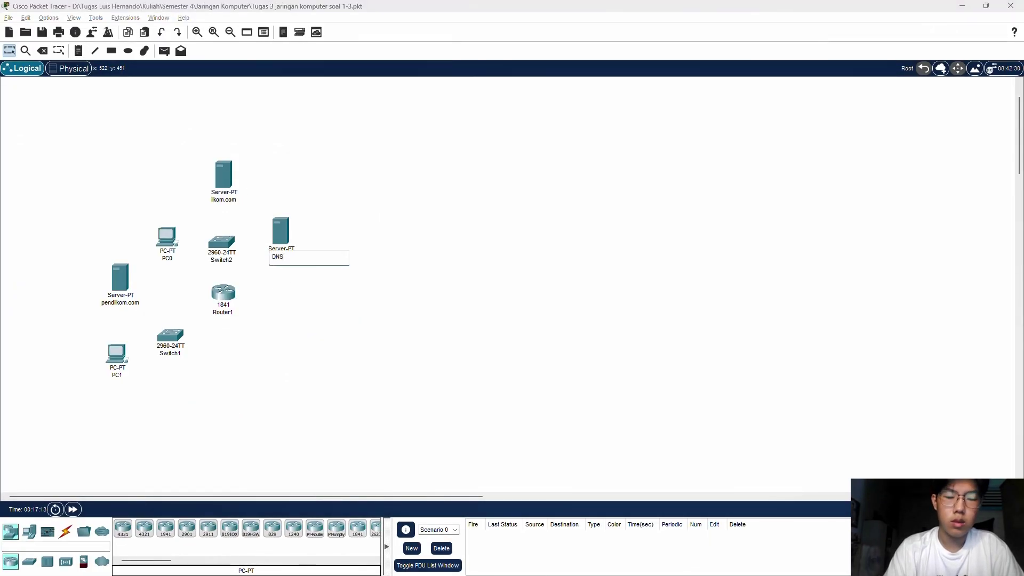
type(" Serv")
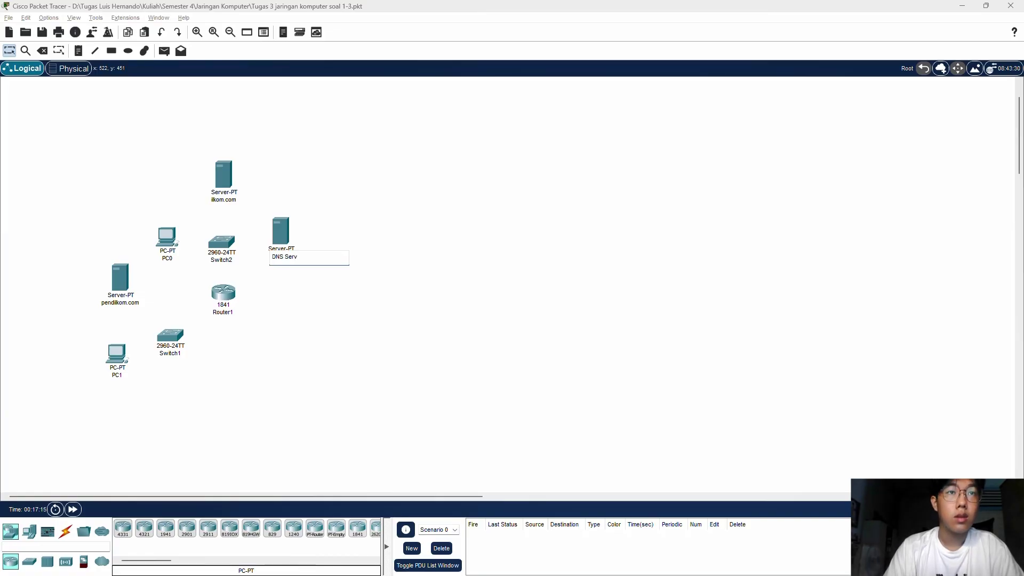
type("er")
key("Return")
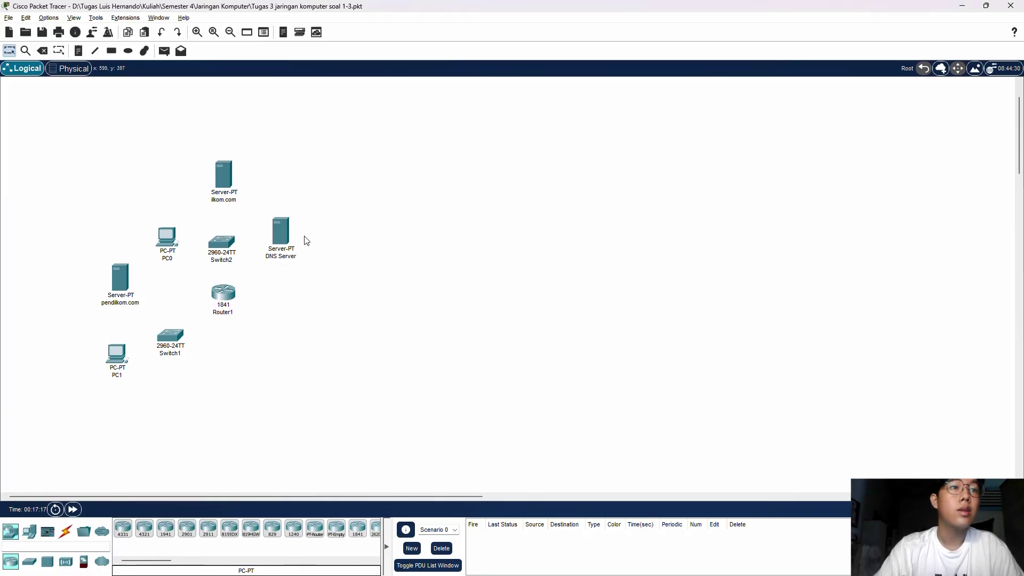
- Connect Switch2 to the DNS Server, the ilkom.com server and PC0 using automatically chosen cable types
left_click(64, 532)
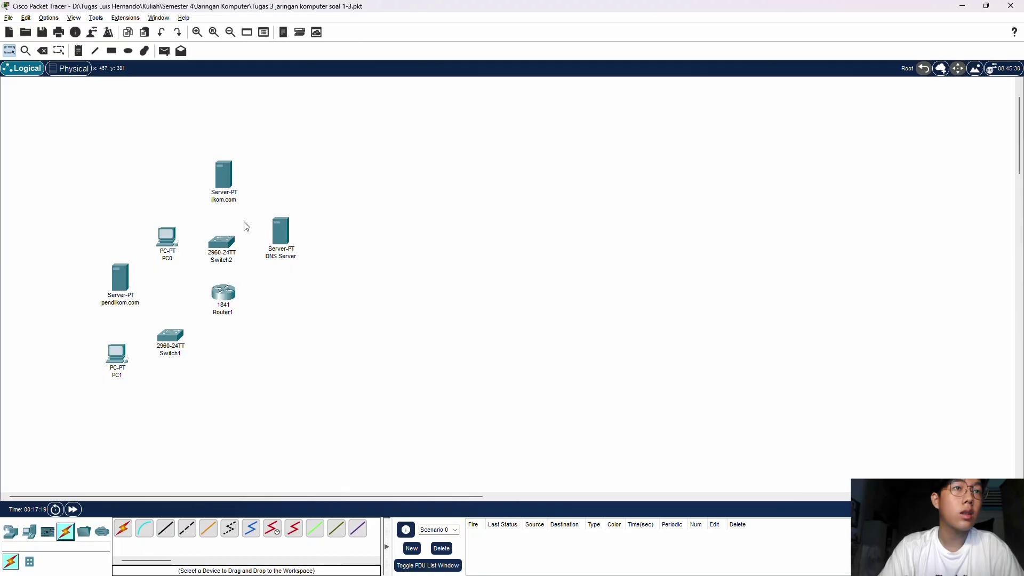
left_click(122, 528)
left_click(232, 243)
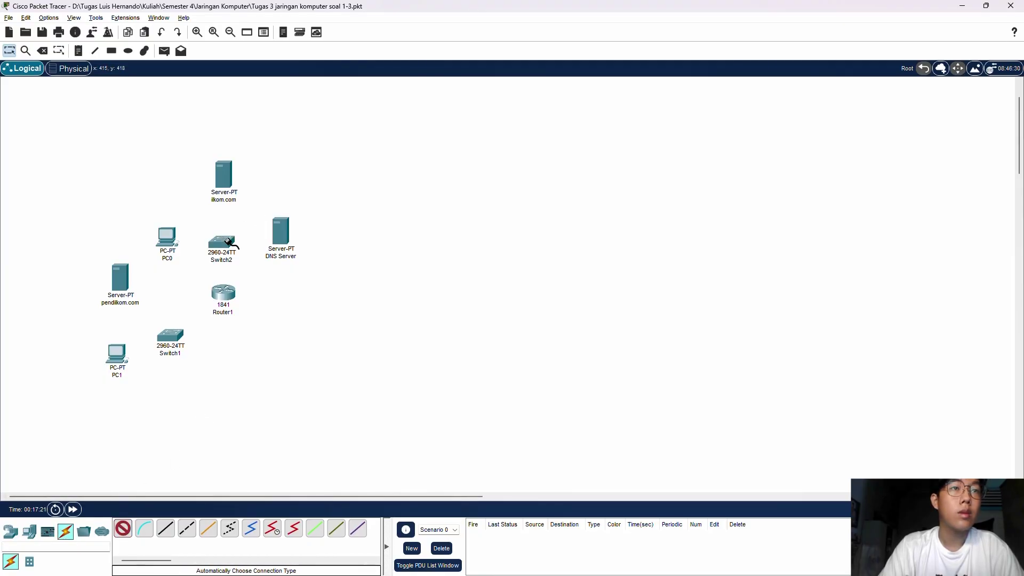
left_click(280, 231)
left_click(122, 528)
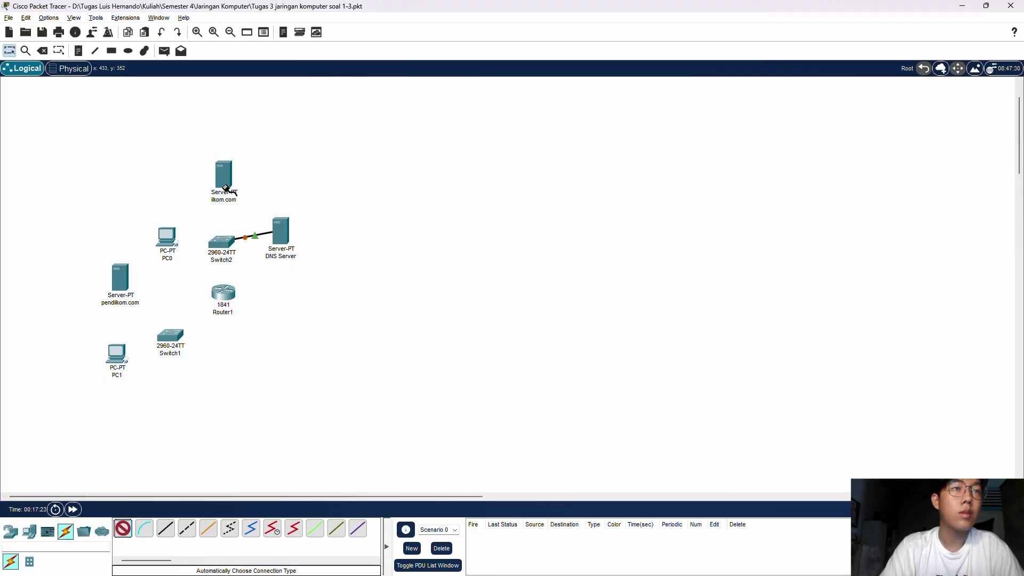
left_click(226, 188)
left_click(222, 241)
left_click(122, 528)
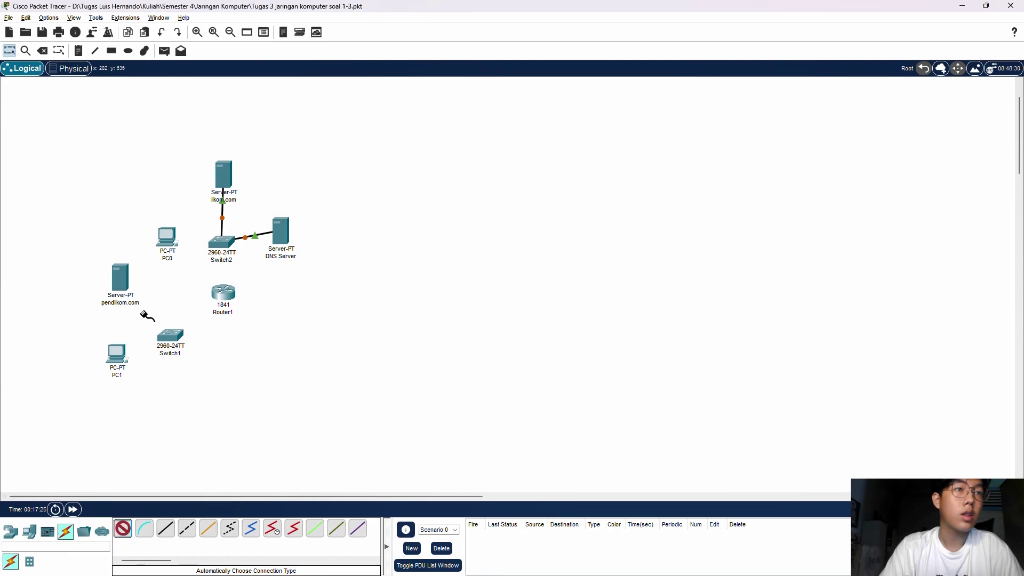
left_click(166, 238)
left_click(221, 243)
- Connect the 1841 router to Switch2 and Switch1 with automatically chosen cables, as in the assignment diagram
left_click(123, 529)
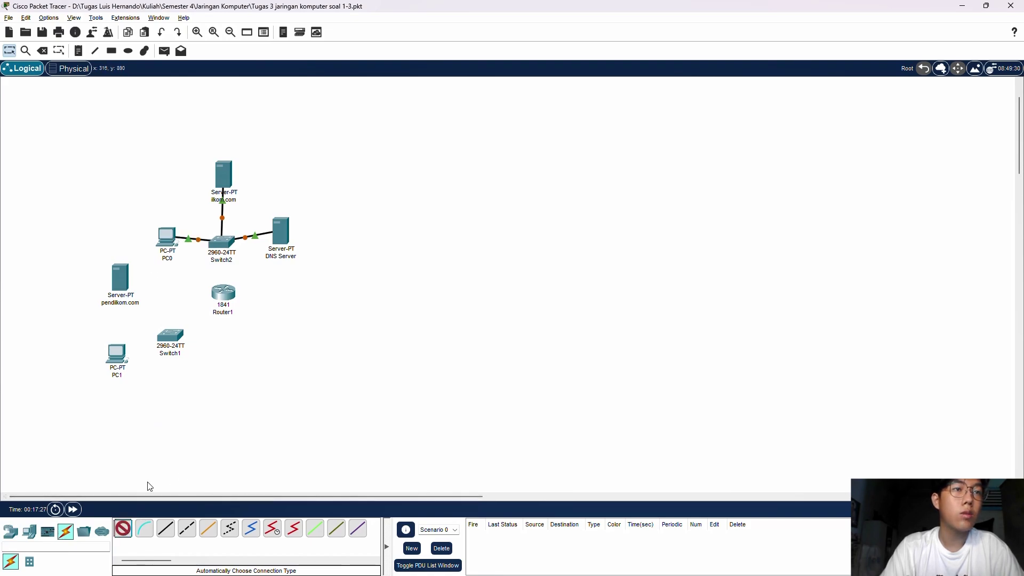
left_click(220, 291)
left_click(224, 243)
key("alt+Tab")
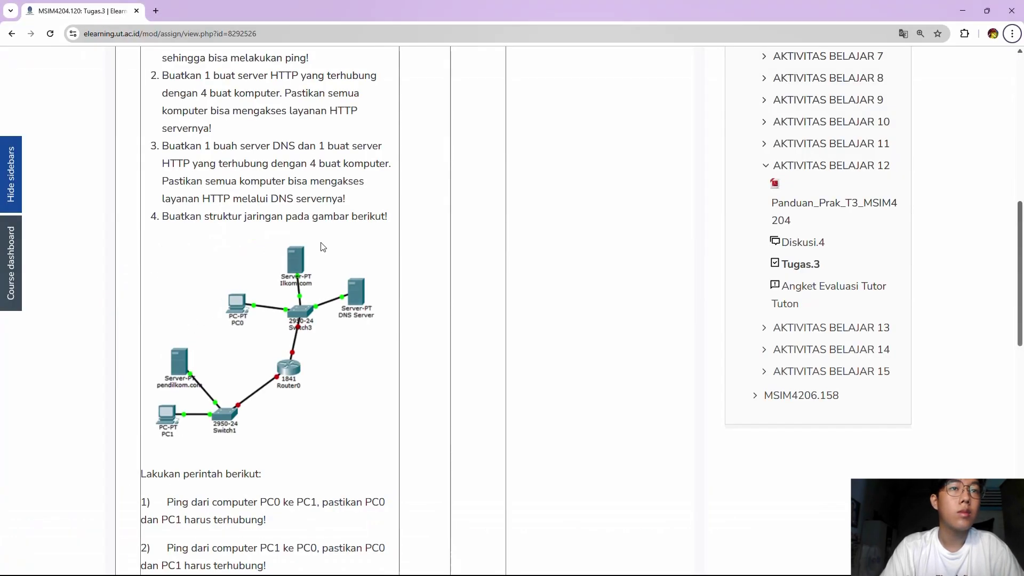
key("alt+Tab")
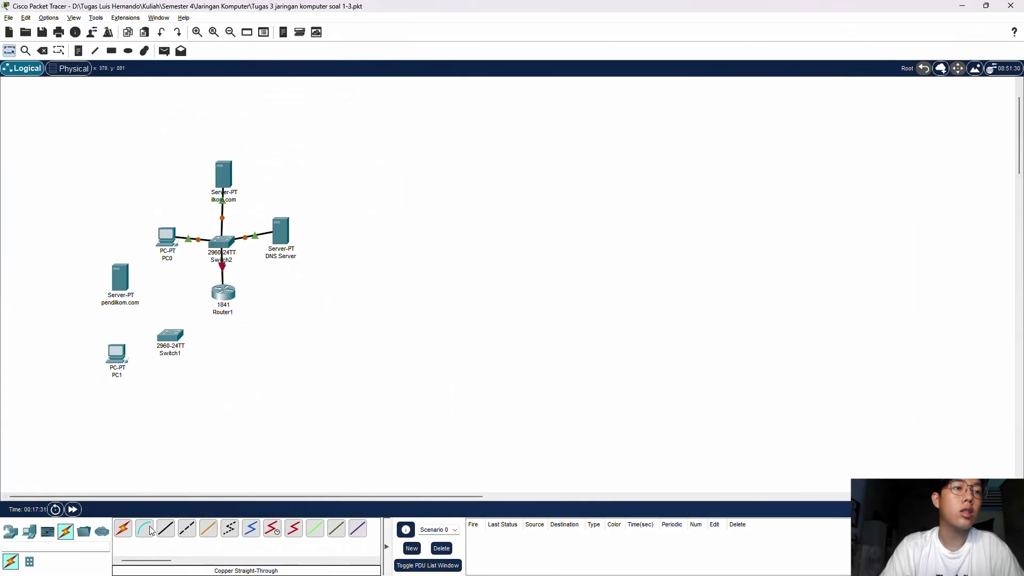
left_click(123, 528)
left_click(220, 292)
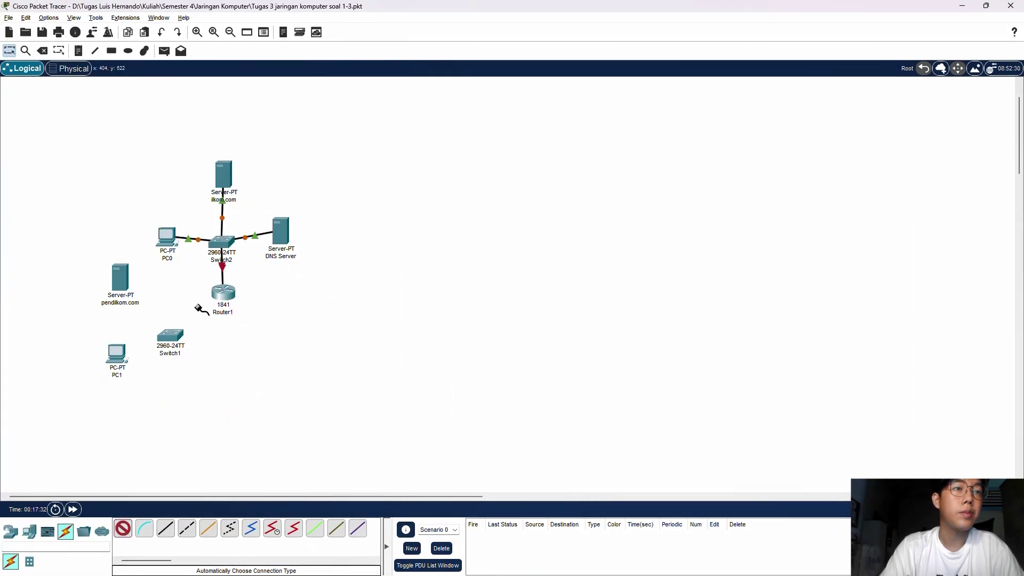
left_click(169, 336)
- Check the assignment diagram and connect Switch1 to the pendilkom.com server and PC1 with automatically chosen cables
key("alt+Tab")
key("alt+Tab")
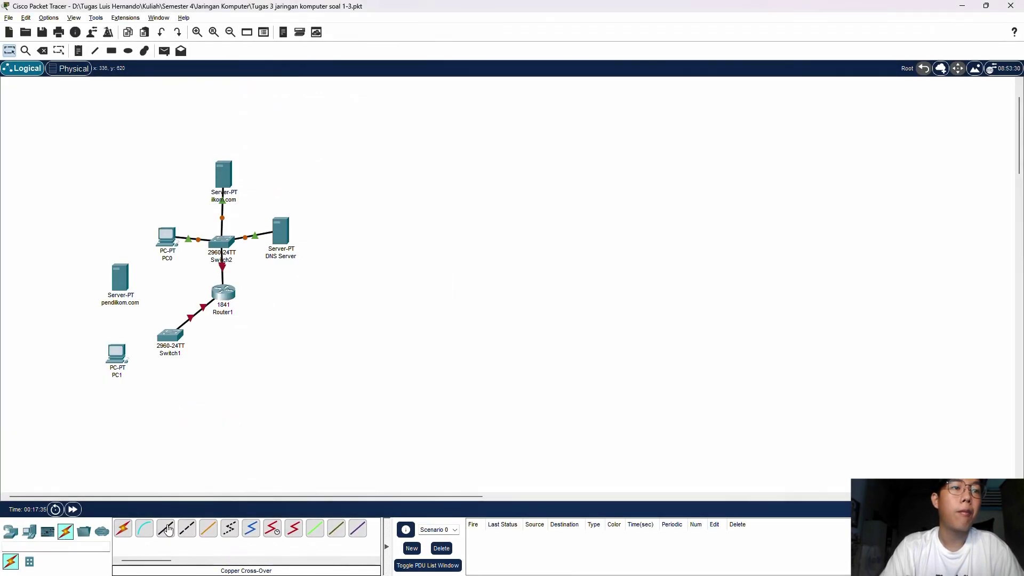
left_click(123, 529)
left_click(171, 335)
left_click(120, 279)
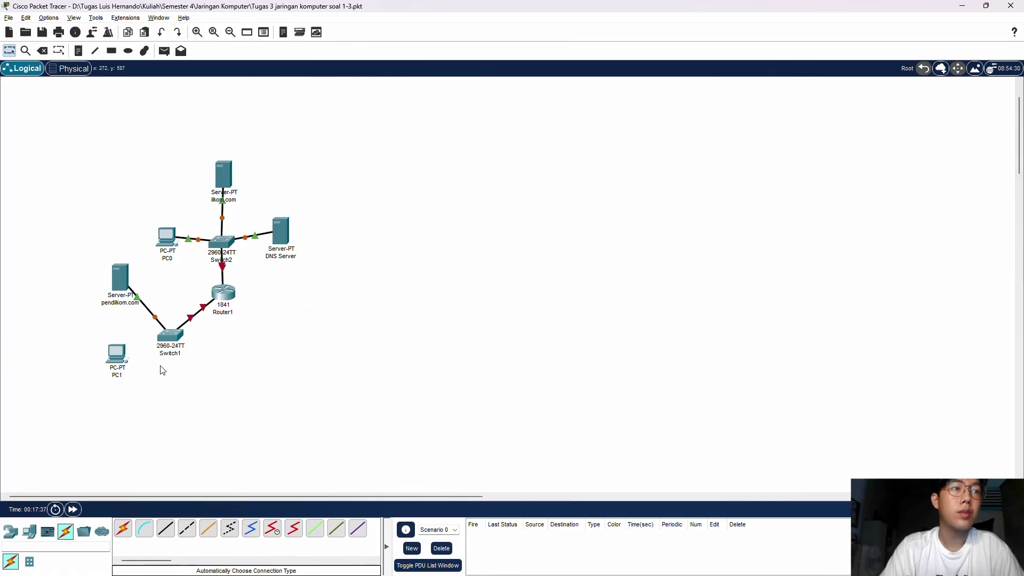
left_click(123, 528)
left_click(171, 337)
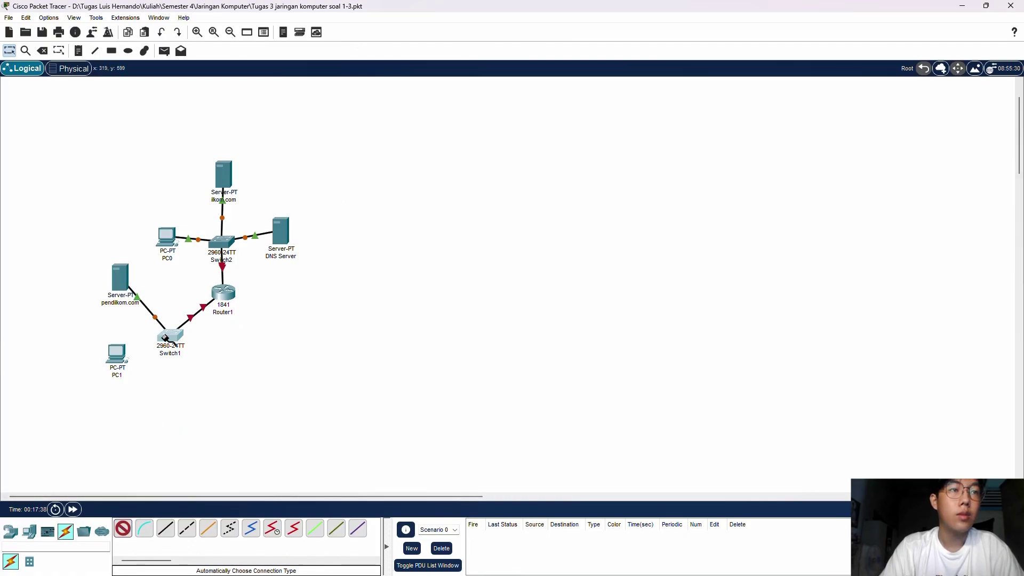
left_click(116, 354)
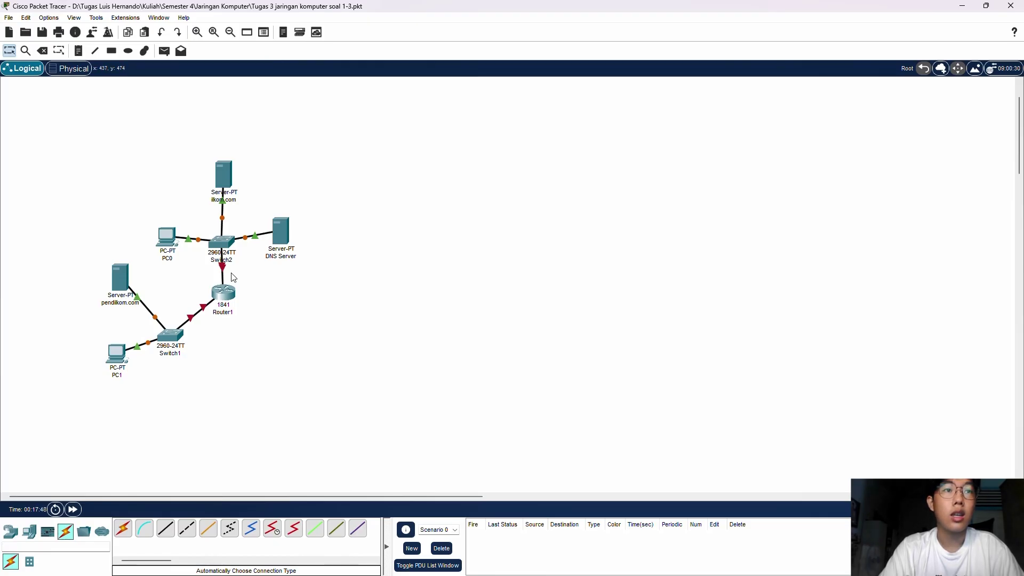
- Assign the IPv4 address 192.168.1.200 to the FastEthernet0/0 interface of the 1841 router
left_click(225, 295)
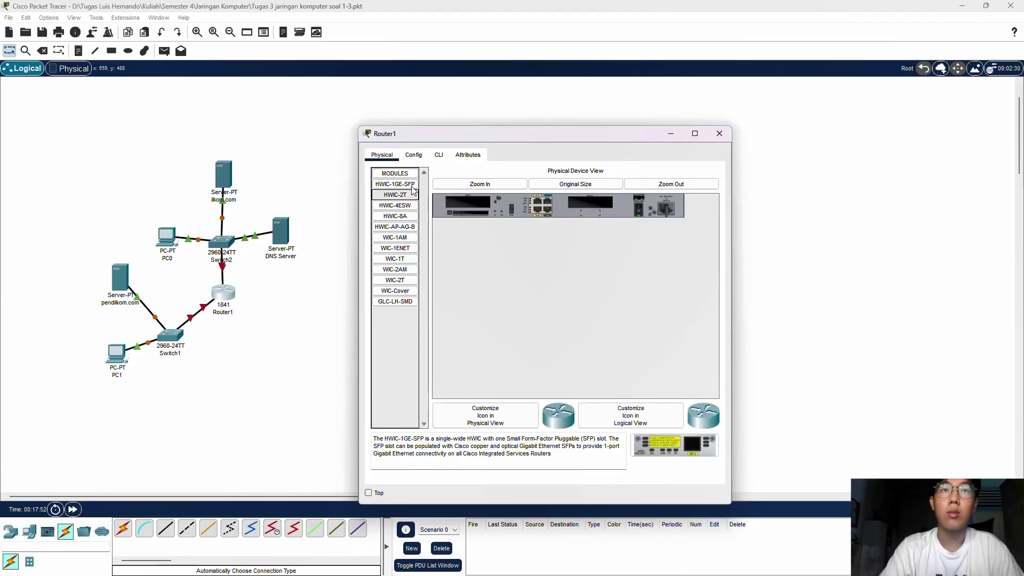
left_click(413, 155)
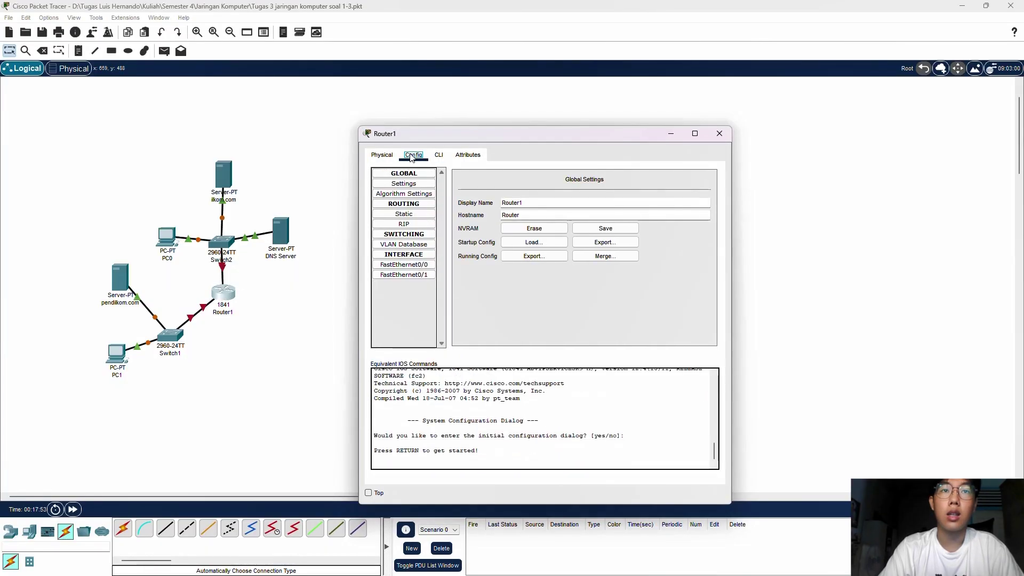
left_click(404, 264)
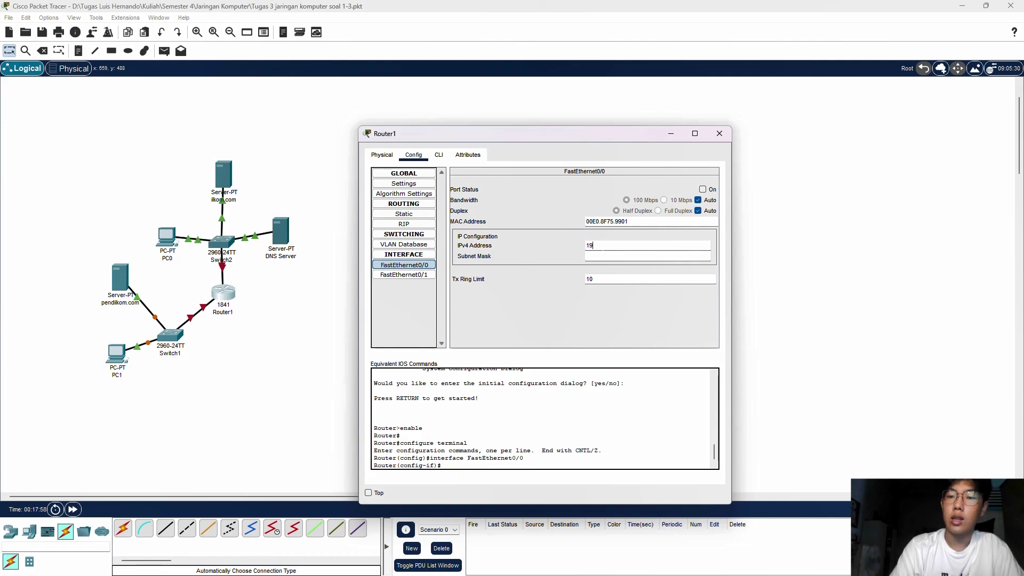
type("192.168.1.")
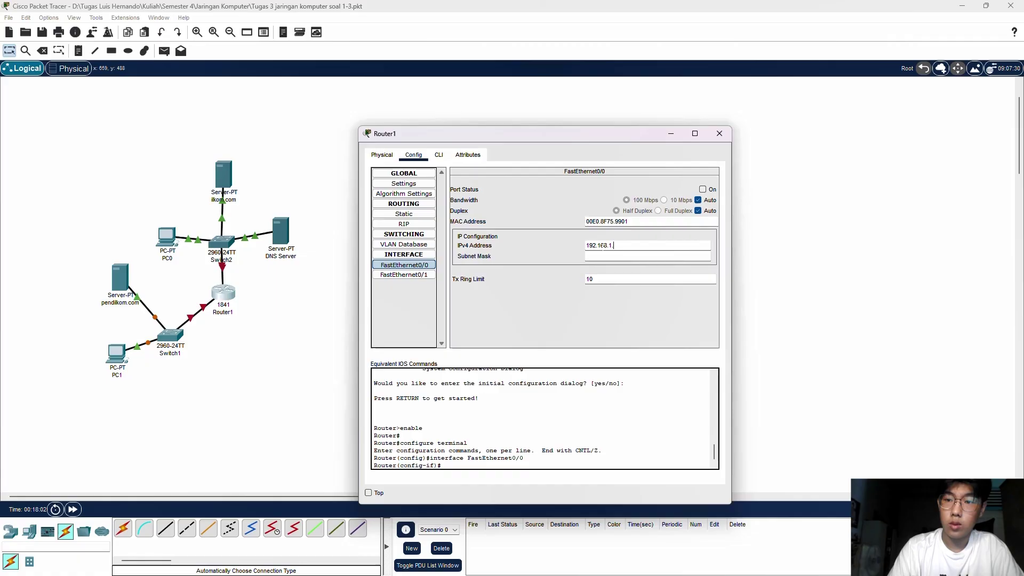
type("200")
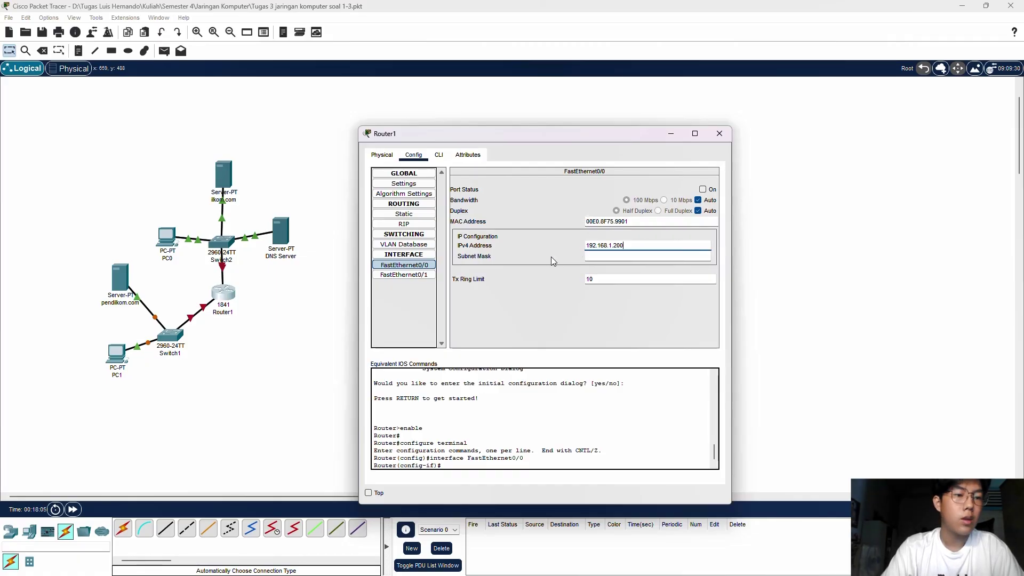
- Assign the IPv4 address 10.0.0.1 with mask 255.0.0.0 to the router's FastEthernet0/1 interface and turn its port on
left_click(408, 275)
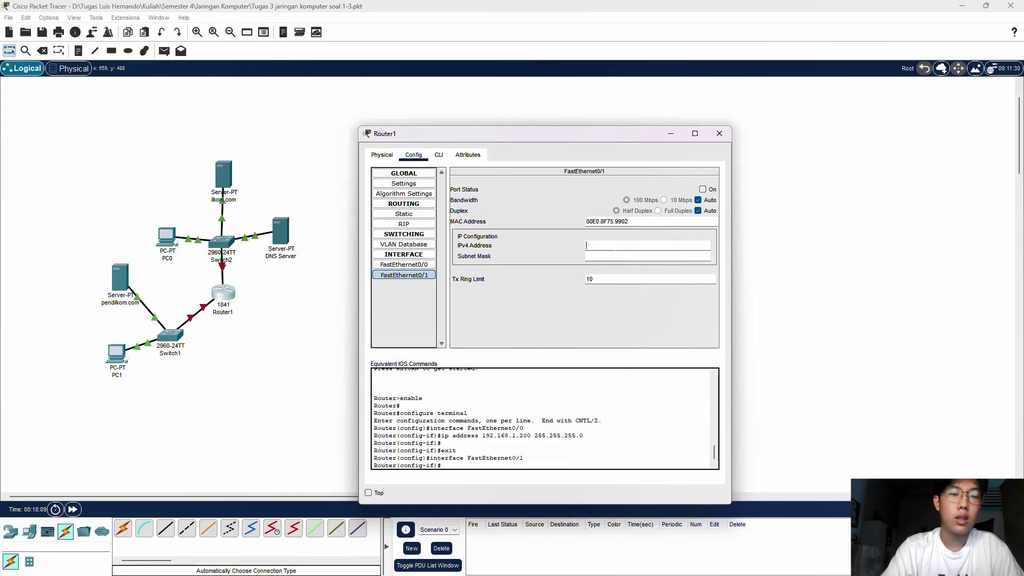
type("10.")
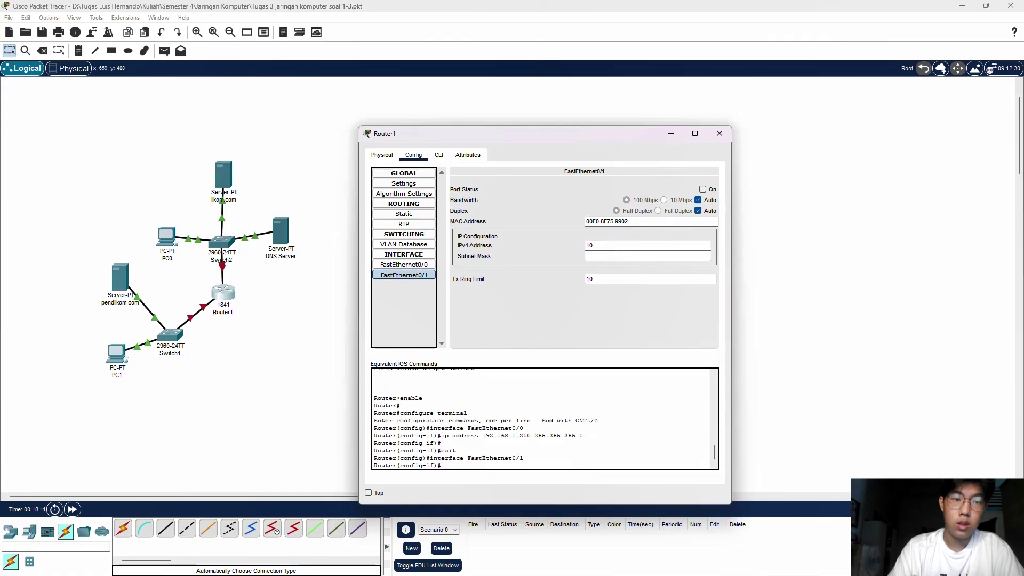
type("0.0.1")
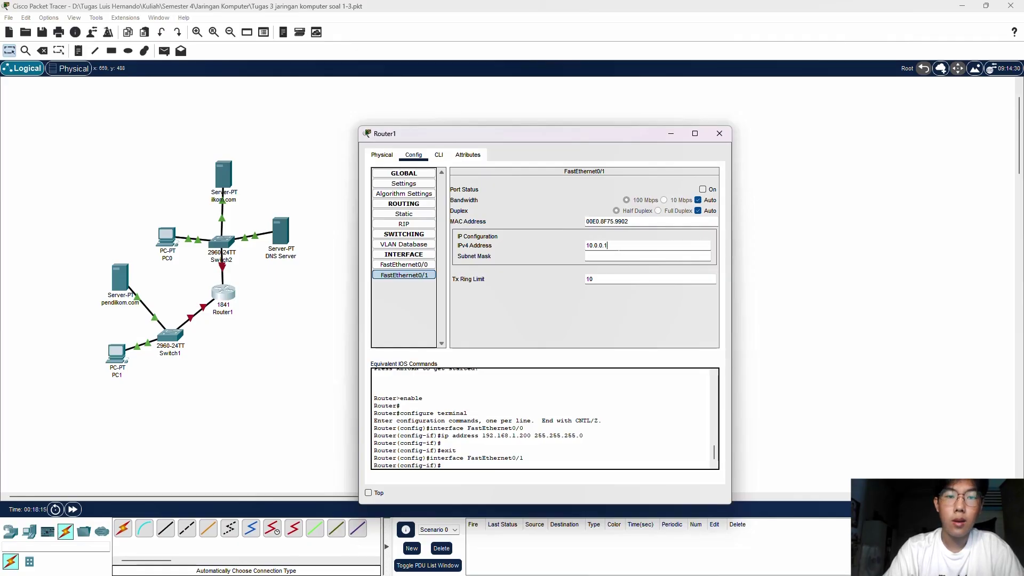
key("Tab")
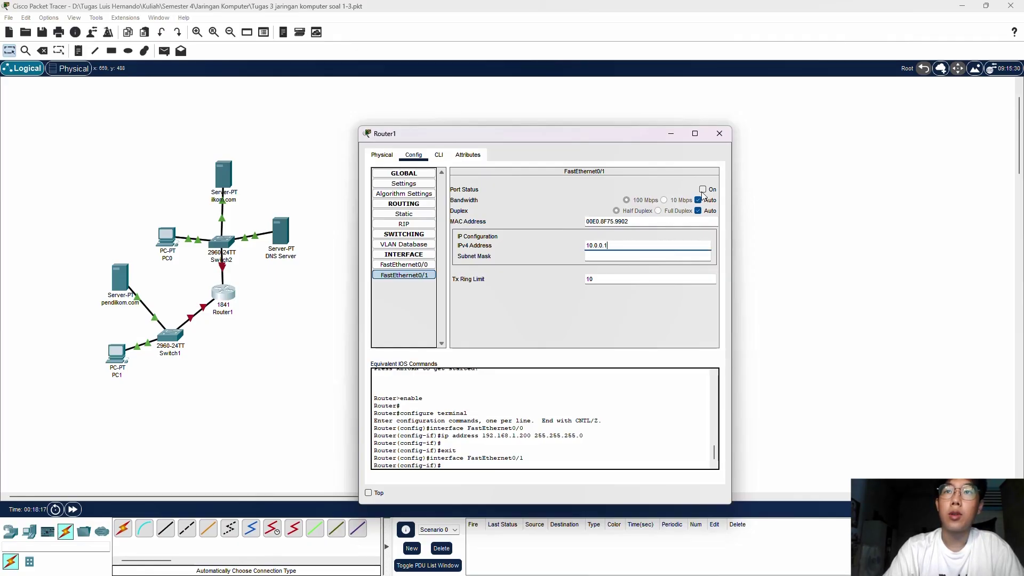
left_click(703, 190)
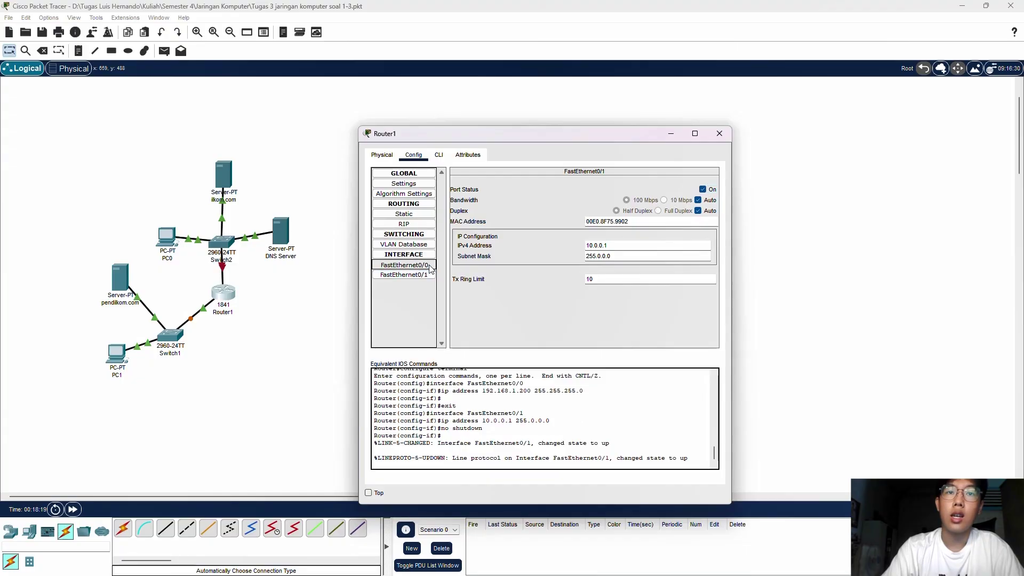
- Turn on the router's FastEthernet0/0 port and close the router's configuration
left_click(404, 265)
left_click(703, 190)
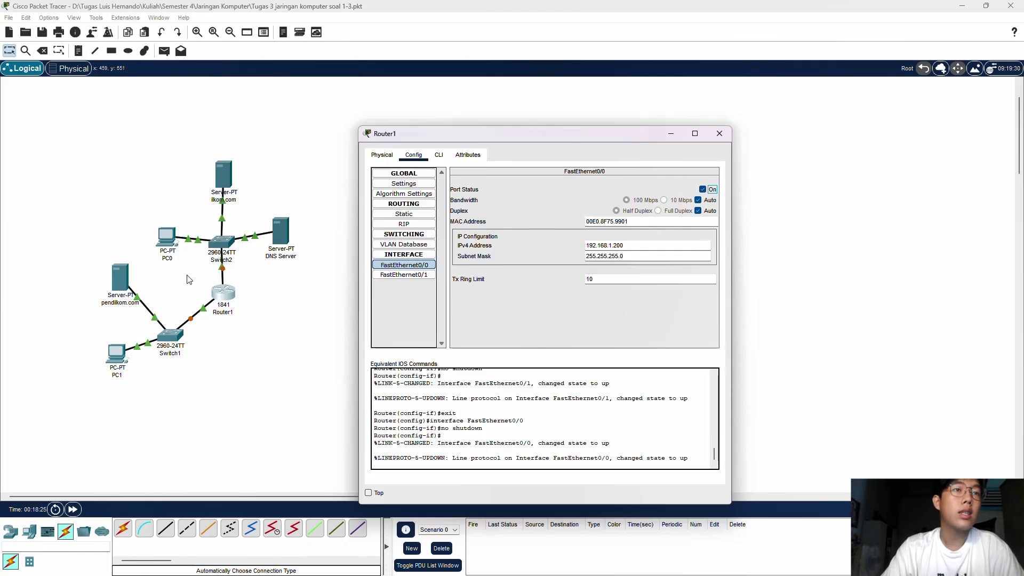
left_click(726, 138)
- In the DNS Server's global IPv4 settings, set the default gateway to 10.0.0.1 and the DNS server to 10.0.0.4
scroll(48, 307, "up", 1)
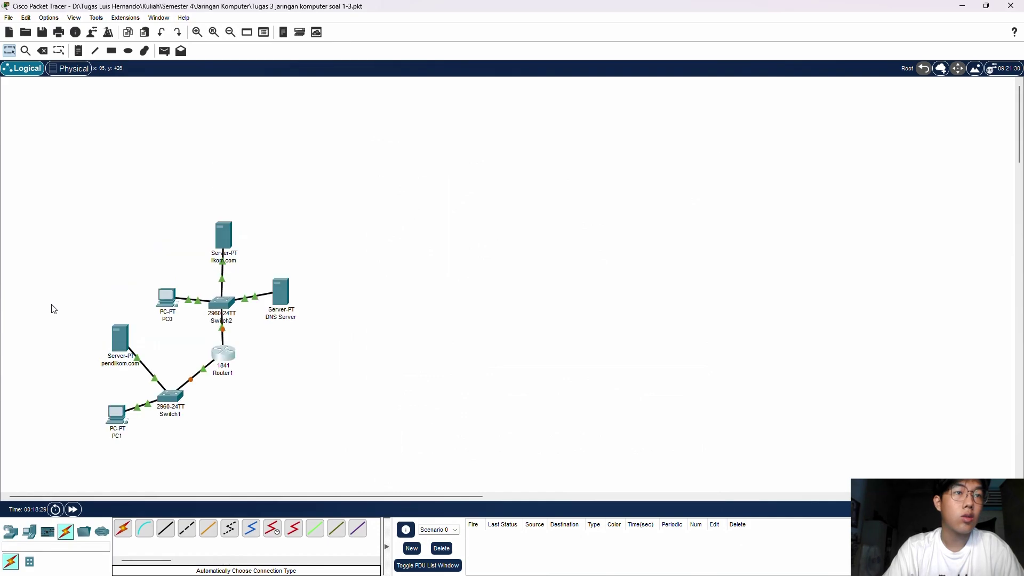
scroll(54, 309, "down", 1)
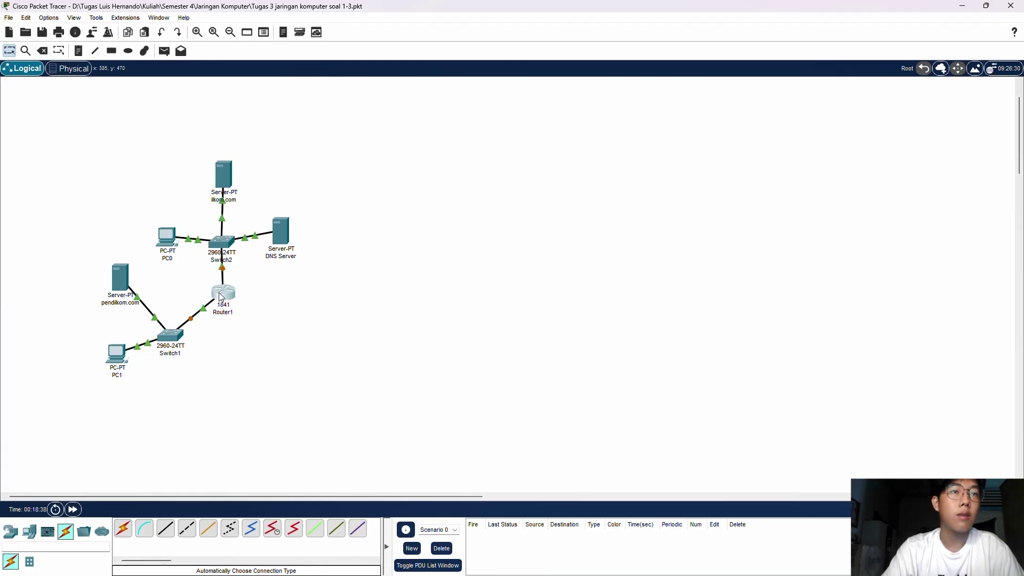
left_click(284, 234)
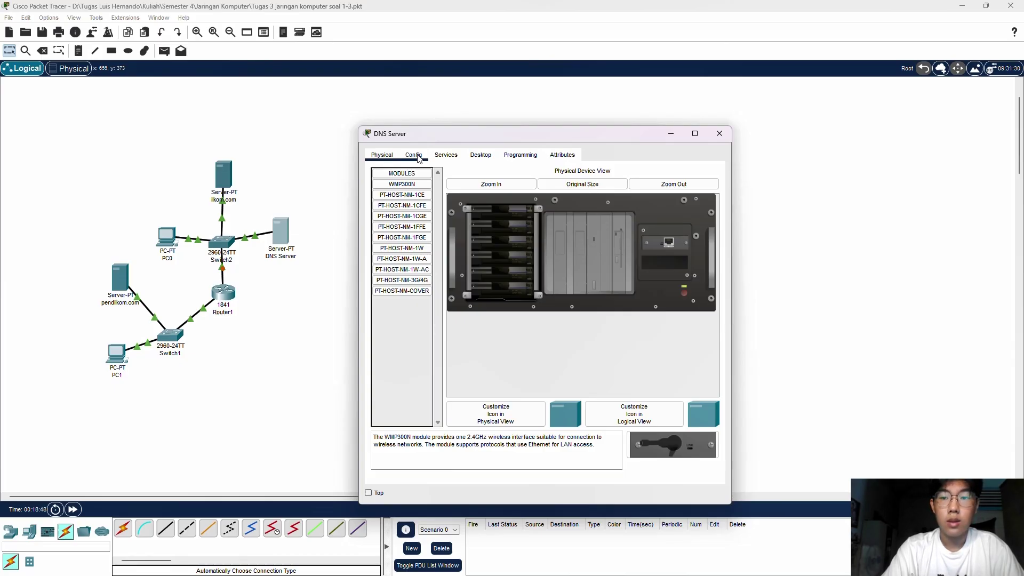
left_click(418, 156)
left_click(419, 204)
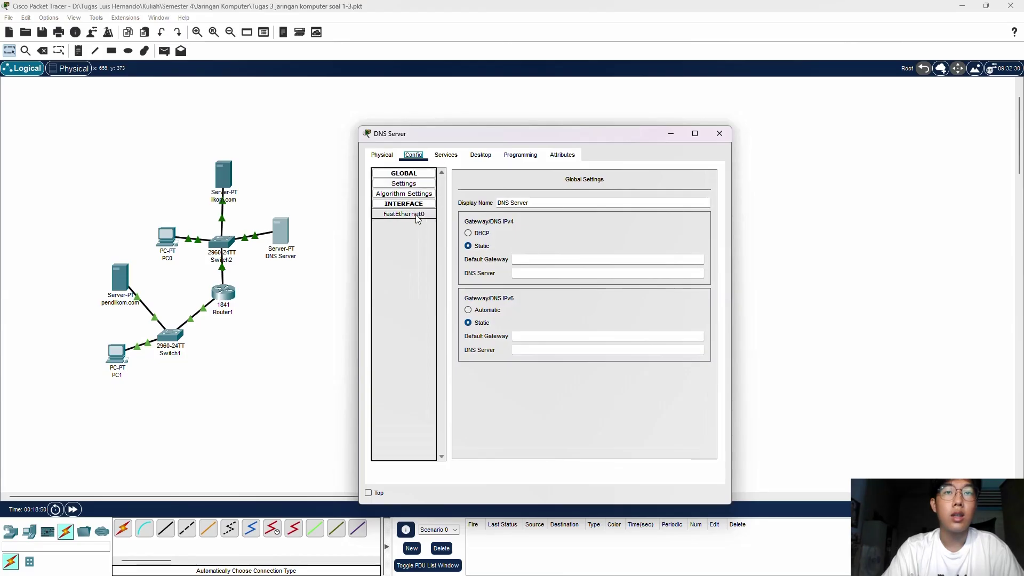
left_click(415, 215)
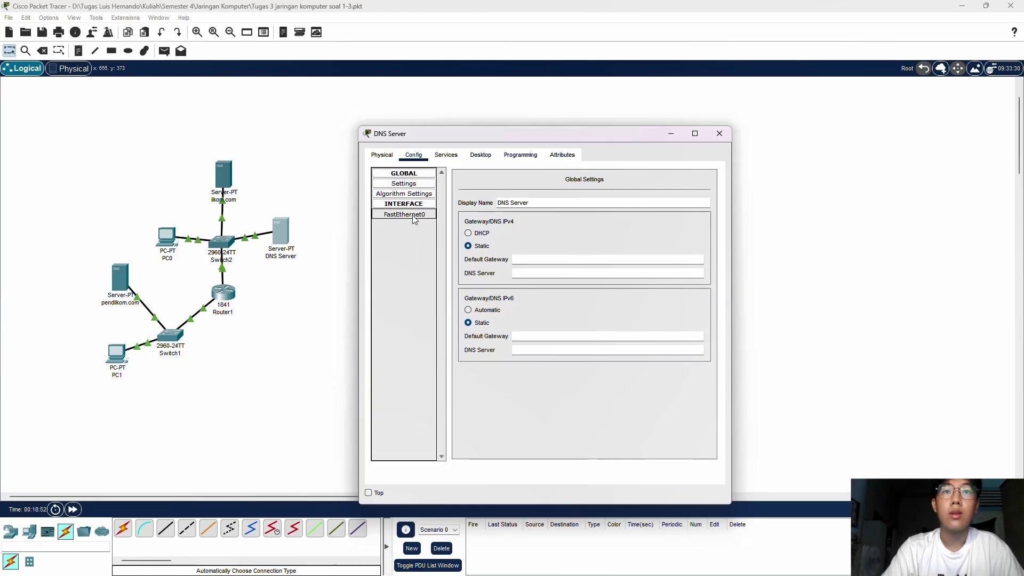
left_click(420, 174)
left_click(418, 174)
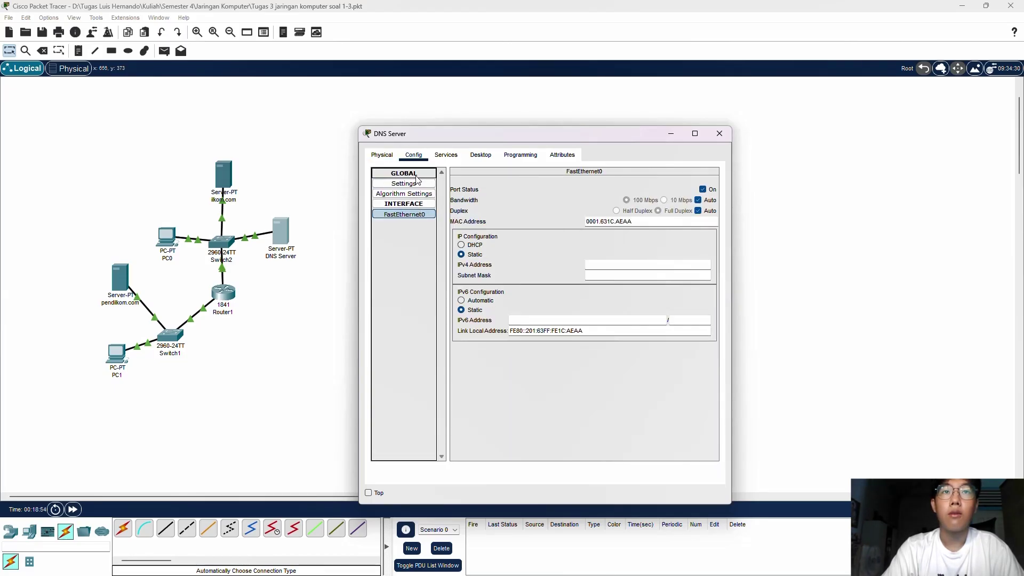
left_click(418, 184)
left_click(526, 260)
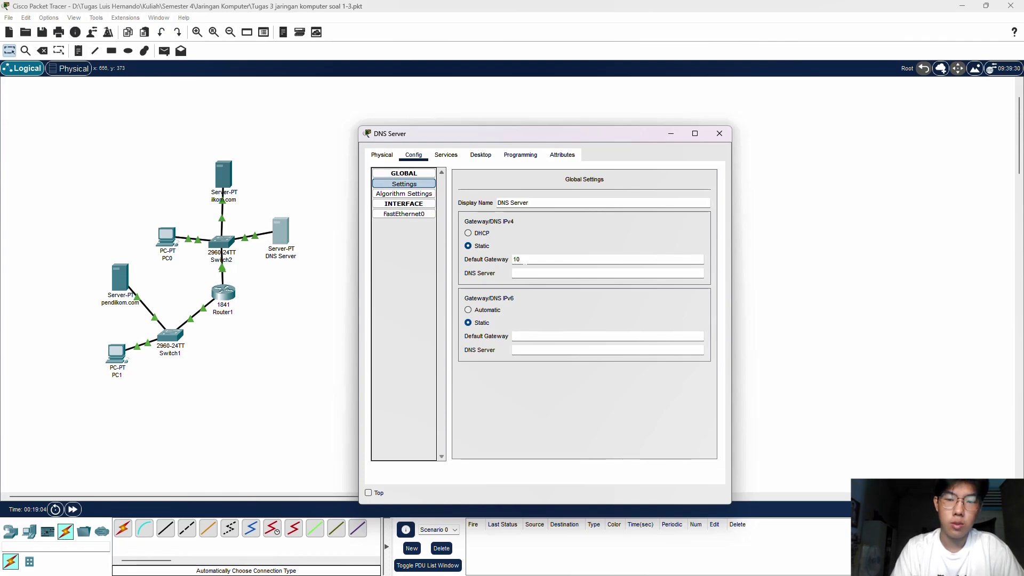
type("0.0.1")
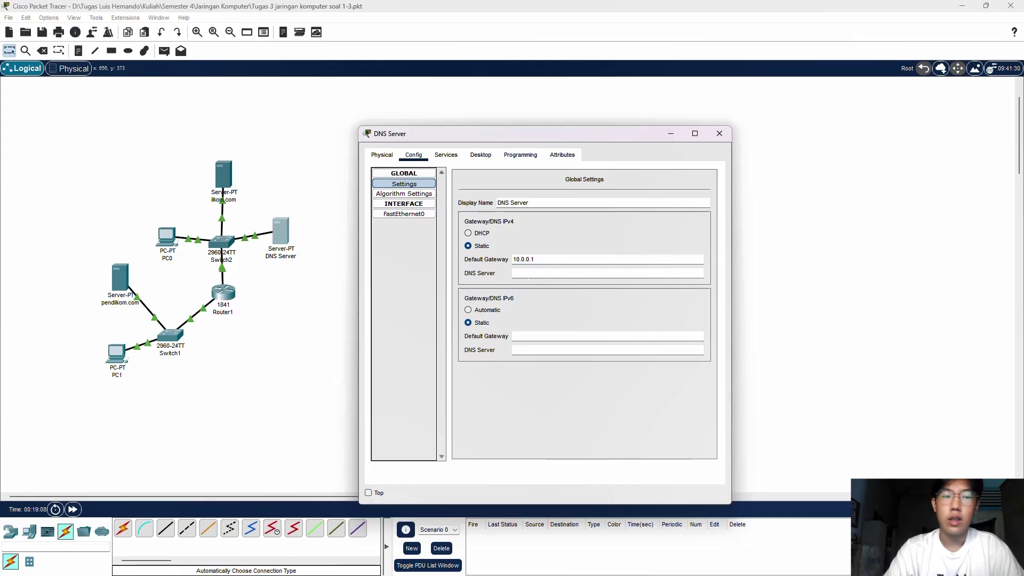
left_click(587, 273)
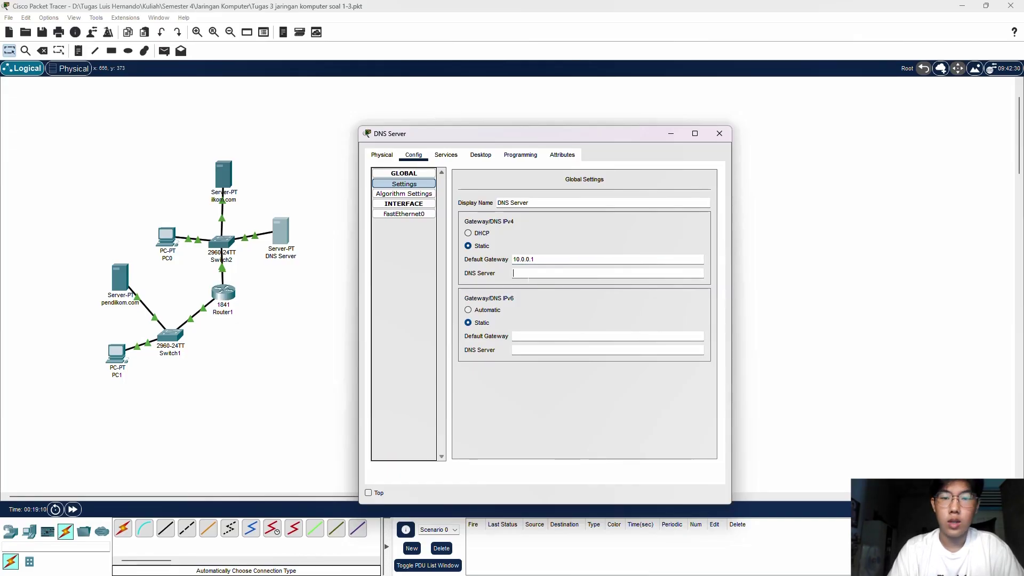
type("1")
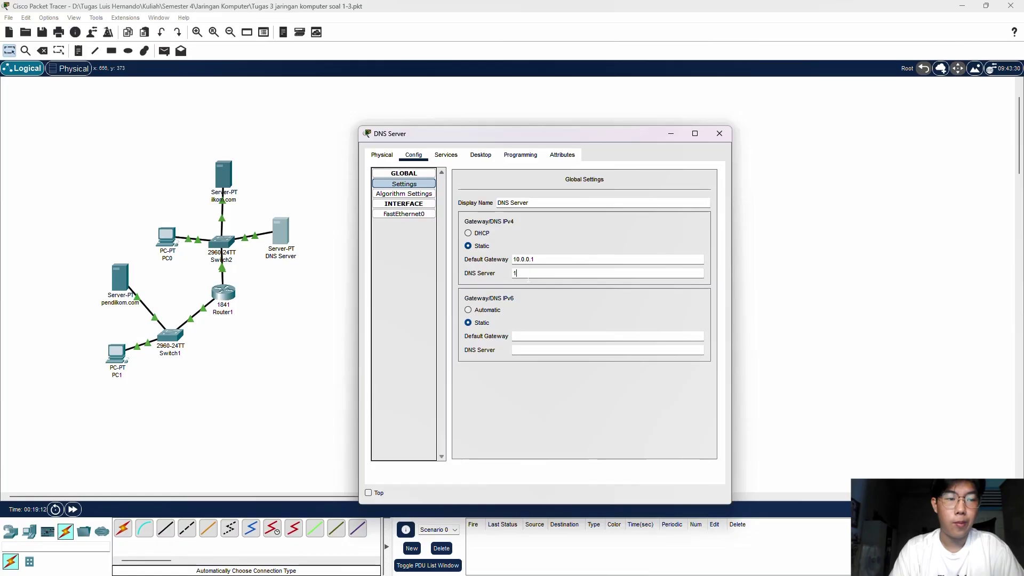
type("0.0.0.4")
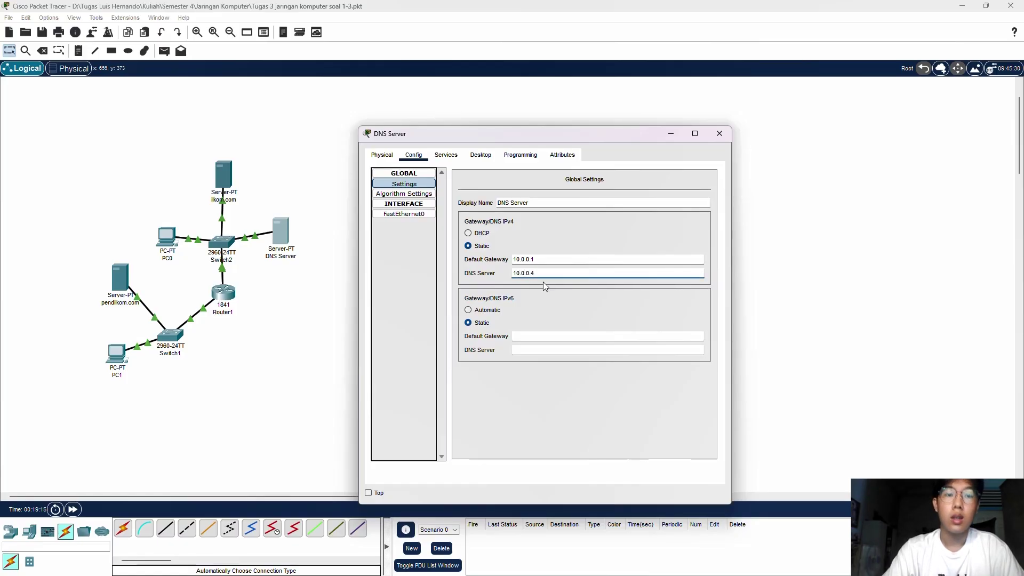
- Assign the static IPv4 address 10.0.0.4 to the DNS Server's FastEthernet0 interface
left_click(419, 218)
left_click(592, 265)
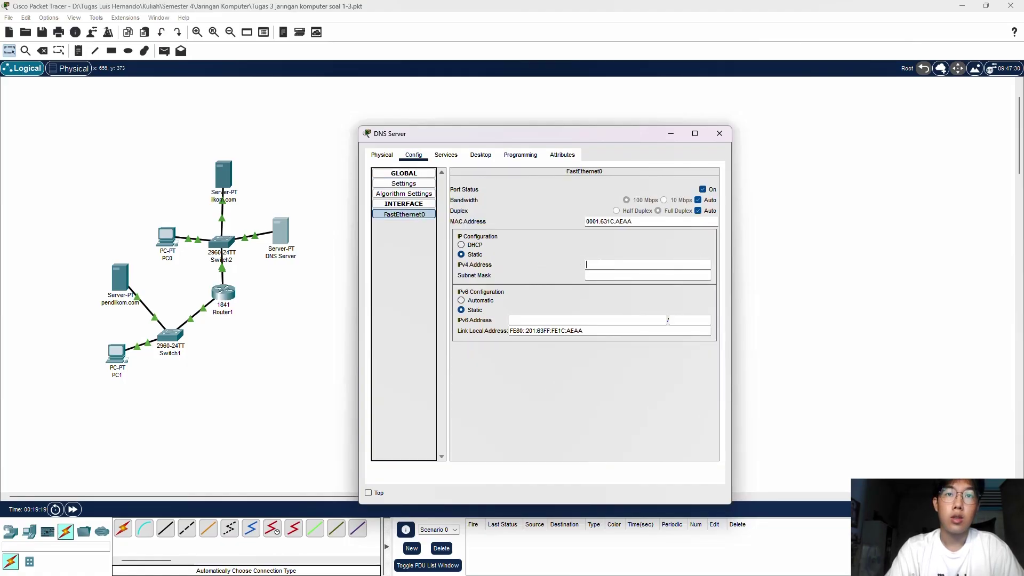
type("10.")
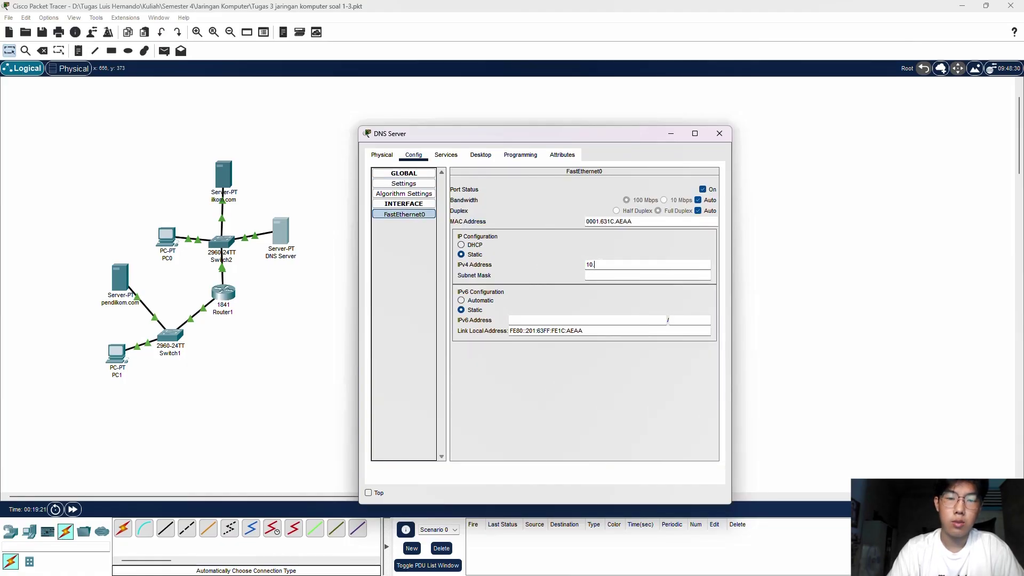
type("0.0.")
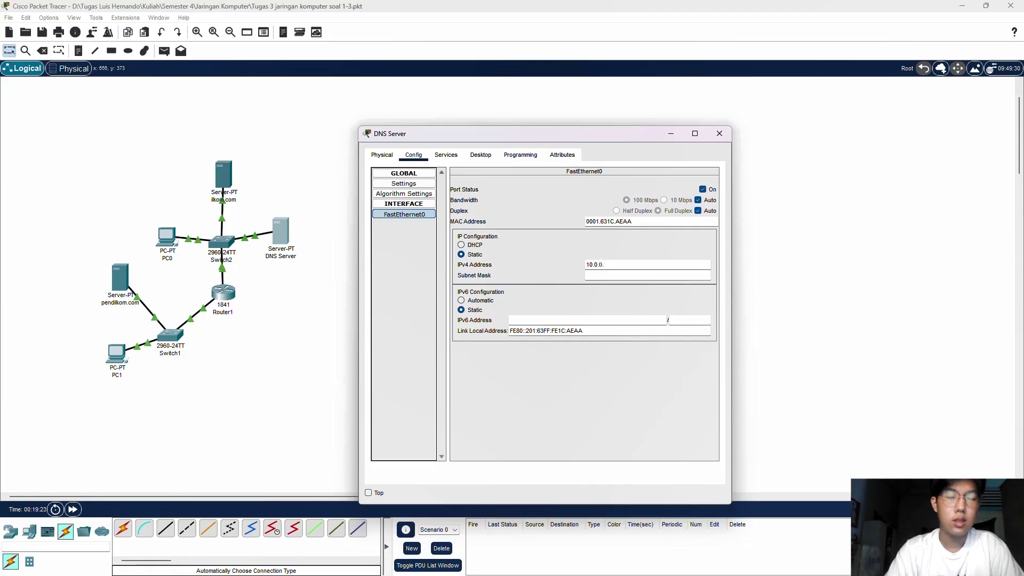
type("4")
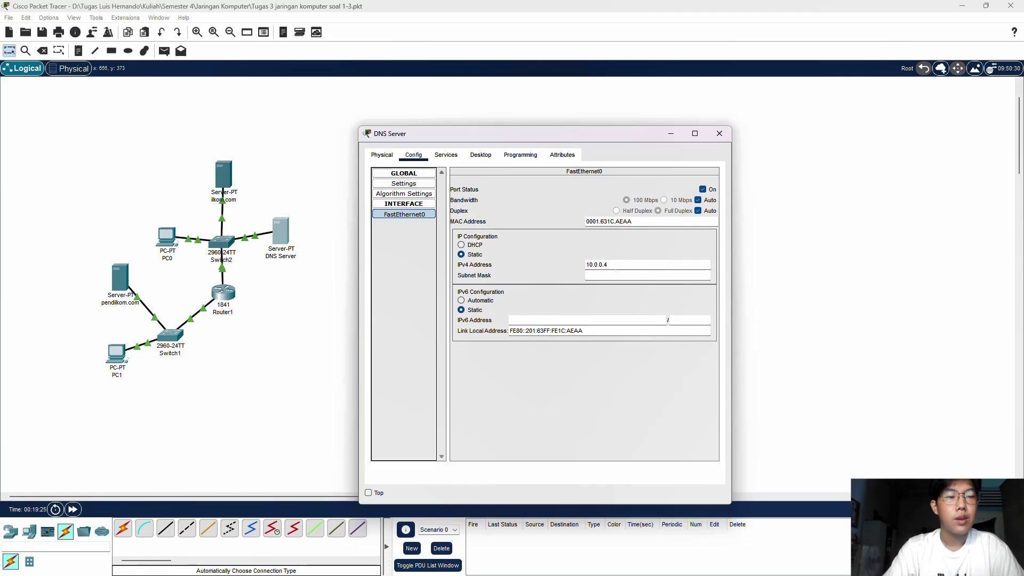
- Turn off the HTTP and HTTPS services on the DNS Server and close its configuration
left_click(448, 156)
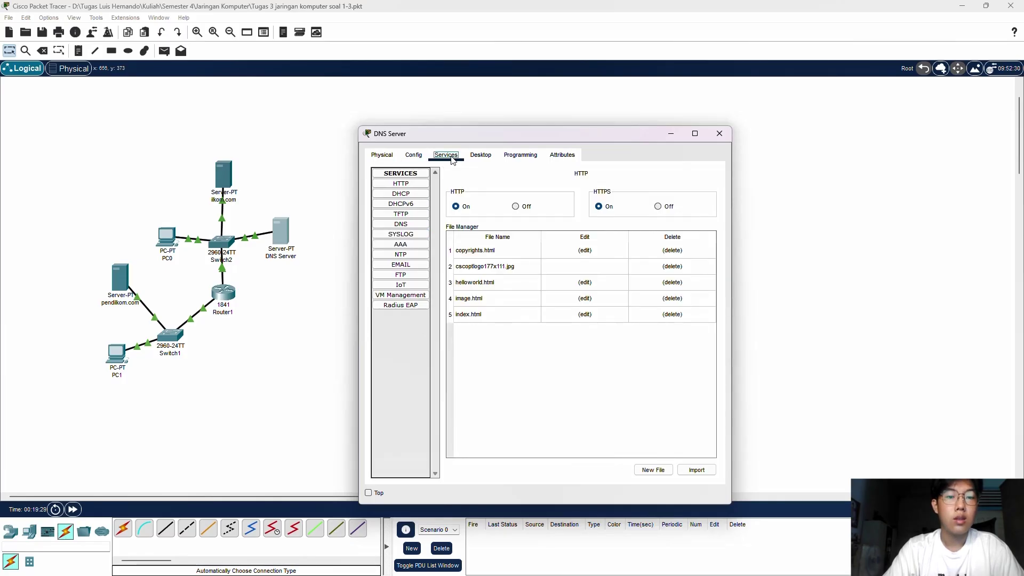
left_click(520, 207)
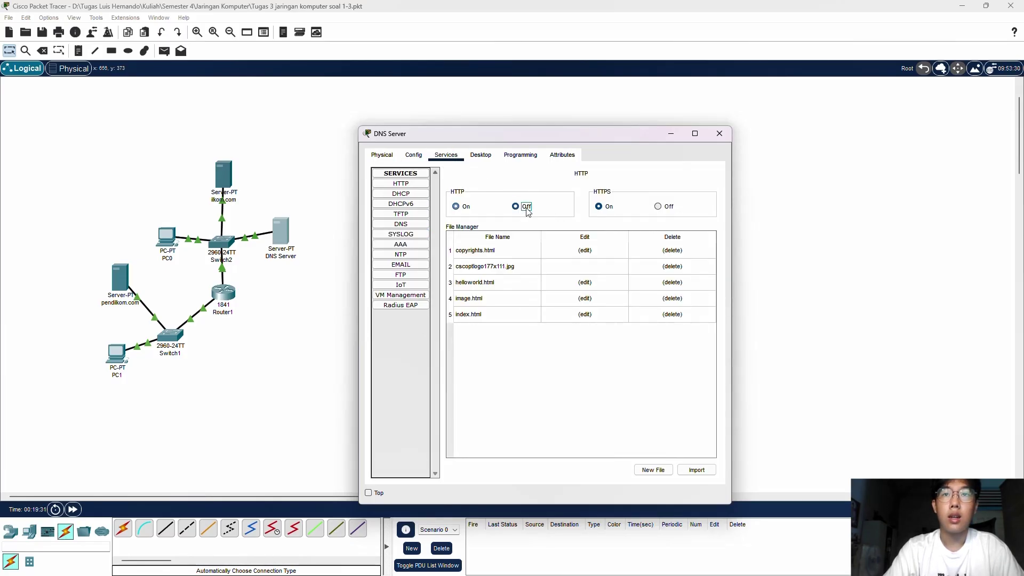
left_click(660, 211)
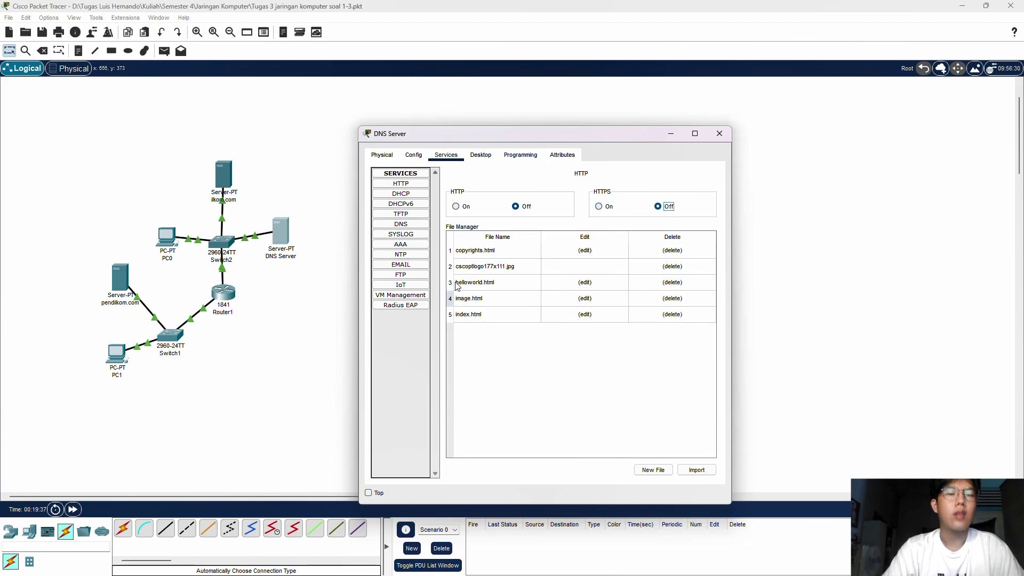
left_click(719, 134)
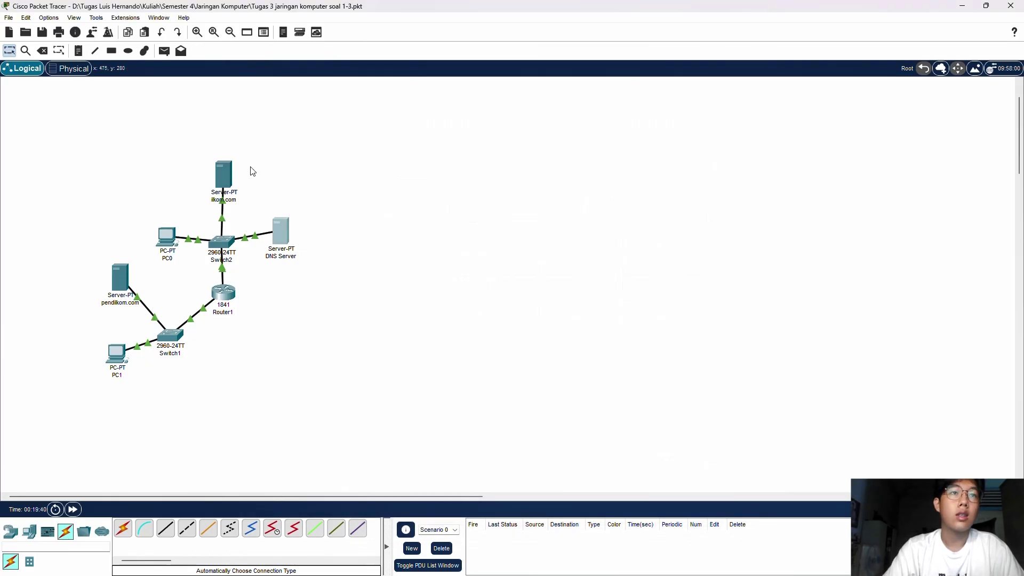
- Assign the static IPv4 address 10.0.0.3 to the FastEthernet0 interface of the ilkom.com server
left_click(222, 173)
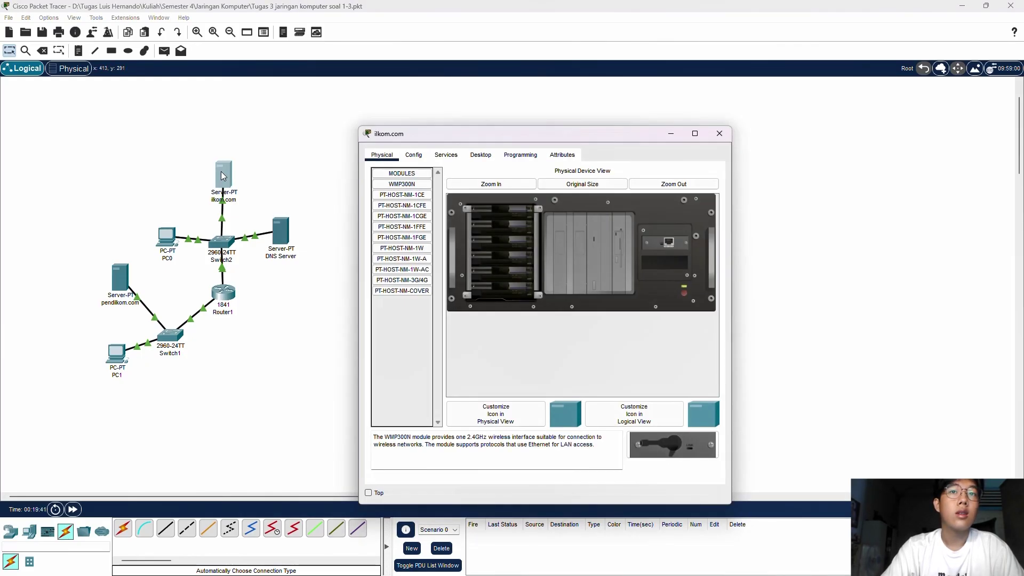
left_click(422, 158)
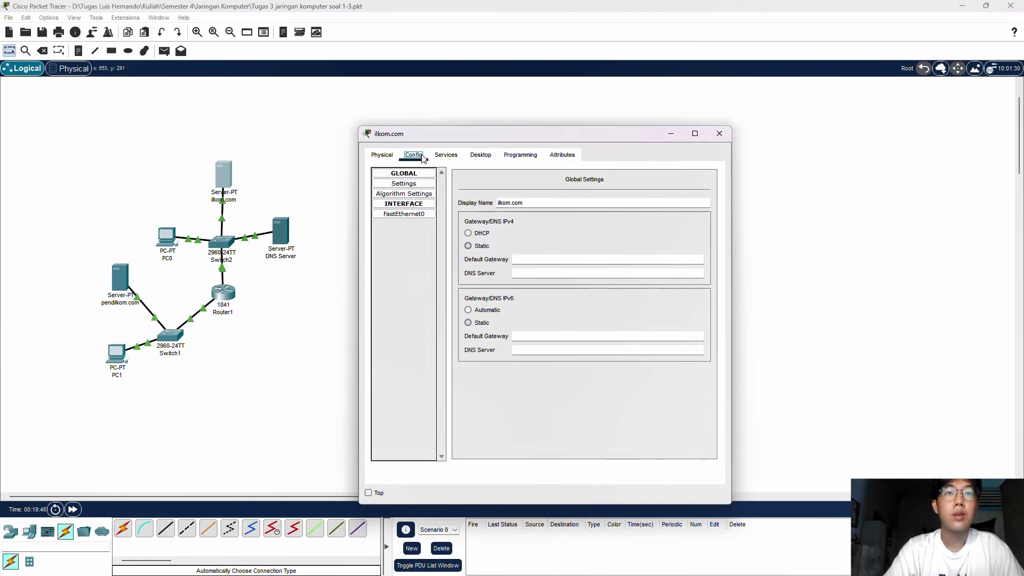
left_click(417, 215)
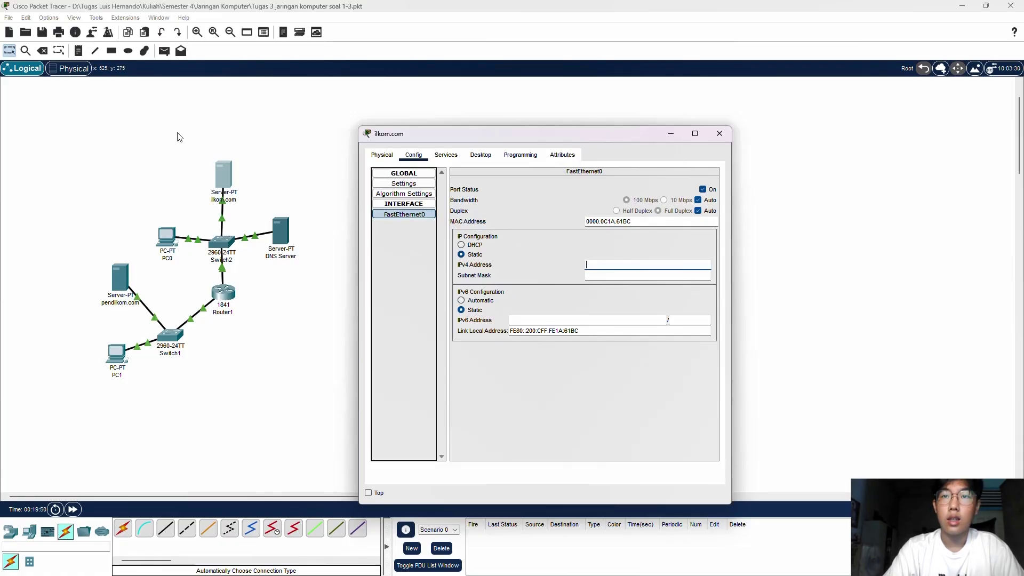
type("10")
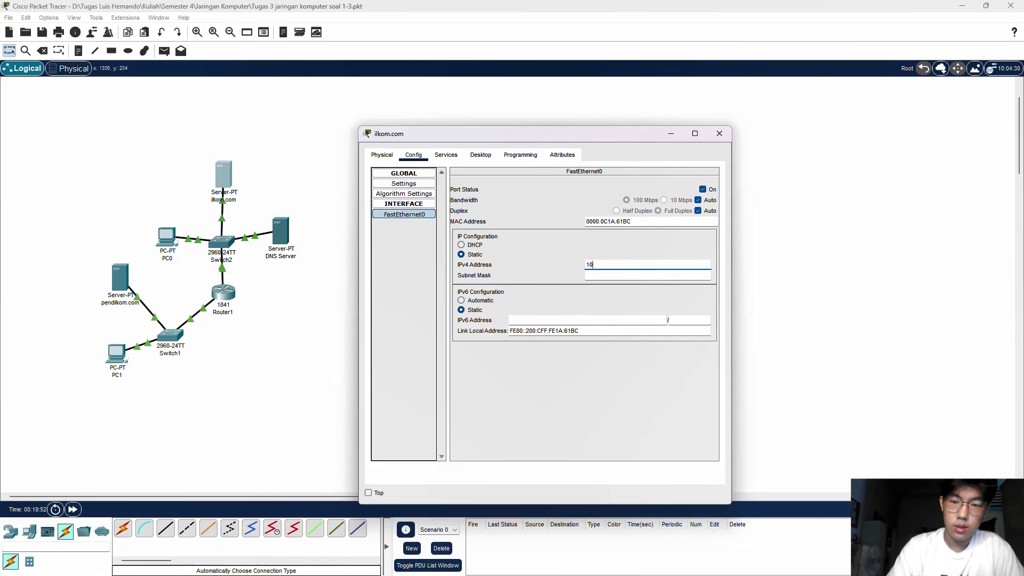
type(".0.0.3")
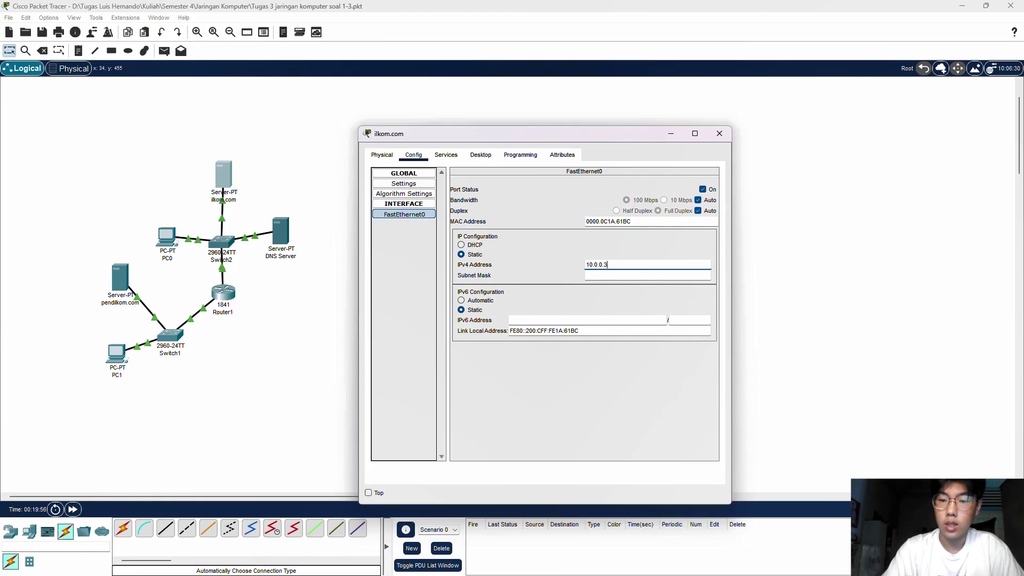
- Accept the default subnet mask for the ilkom.com server, and set its IPv4 default gateway to 10.0.0.1 and DNS server to 10.0.0.4
key("Tab")
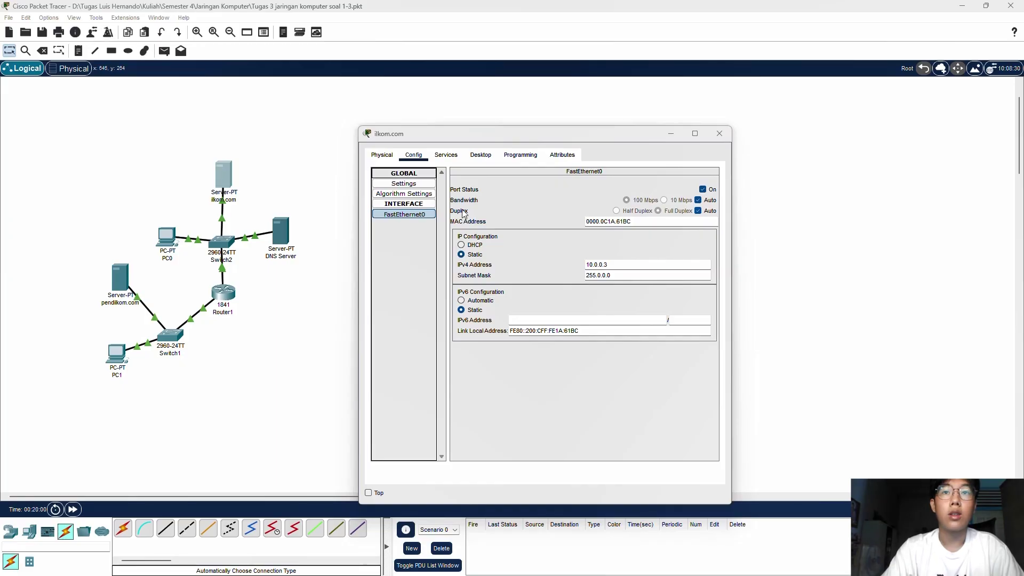
left_click(426, 187)
type("1")
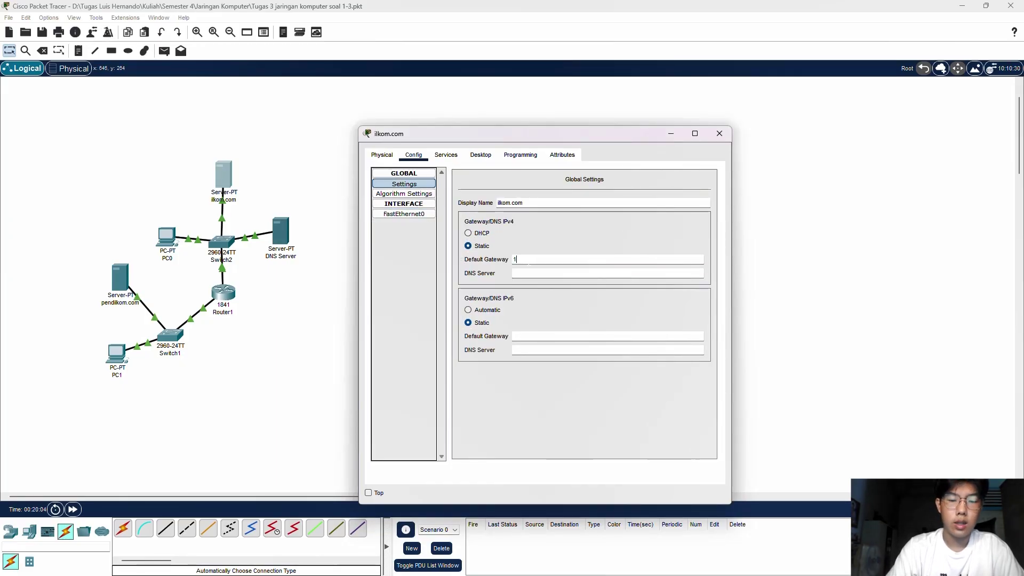
type("0.0.0.")
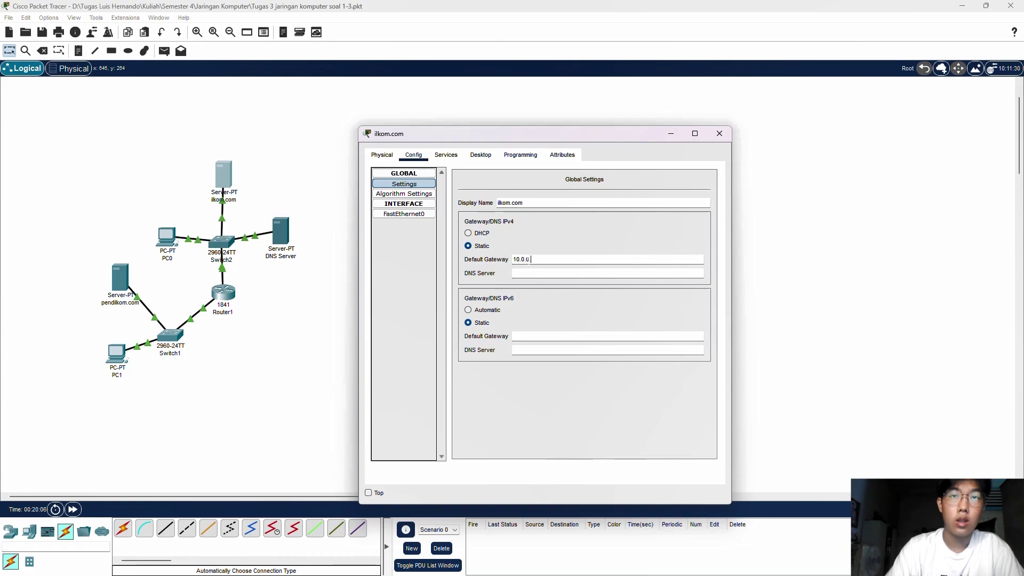
type("1")
left_click(533, 274)
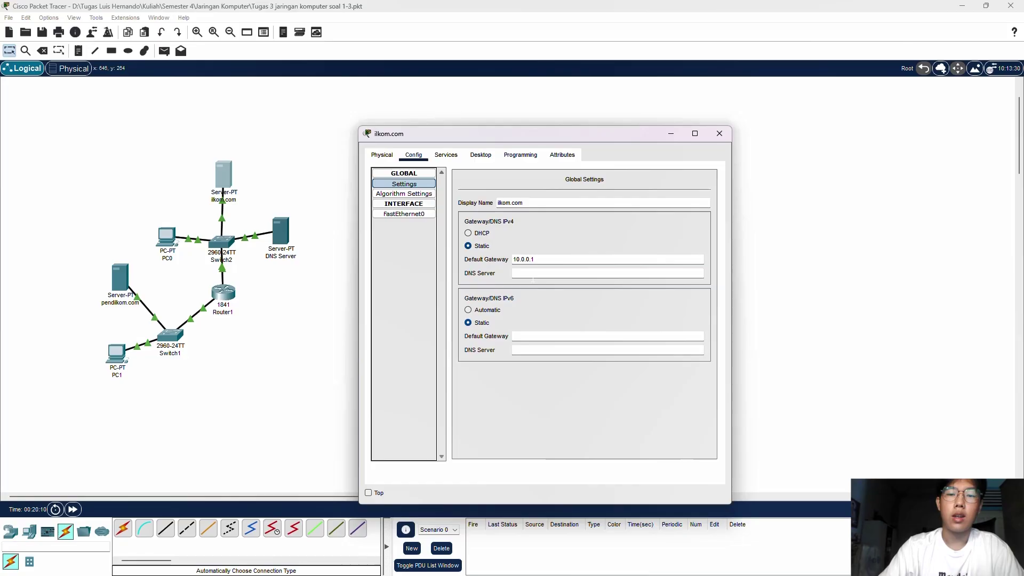
type("10.0.0.4")
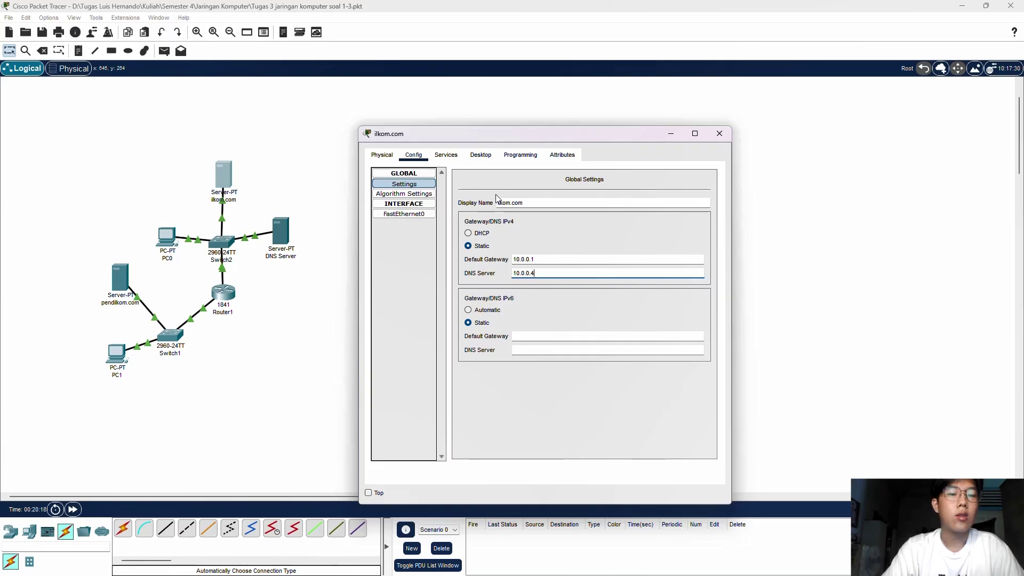
left_click(719, 133)
- Try to assign the static IPv4 address 10.0.0.3 to PC0's FastEthernet0 interface
left_click(174, 241)
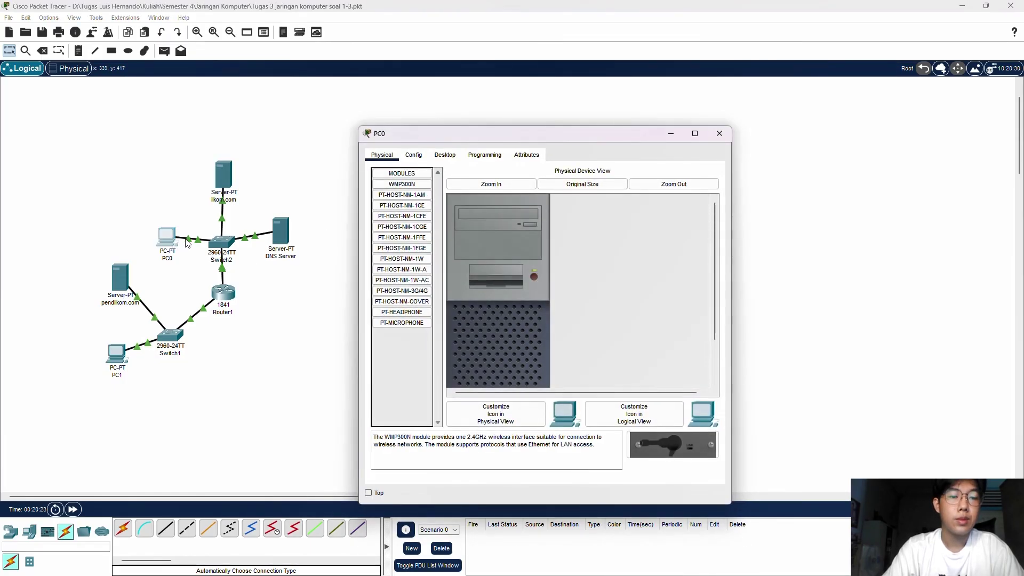
left_click(418, 156)
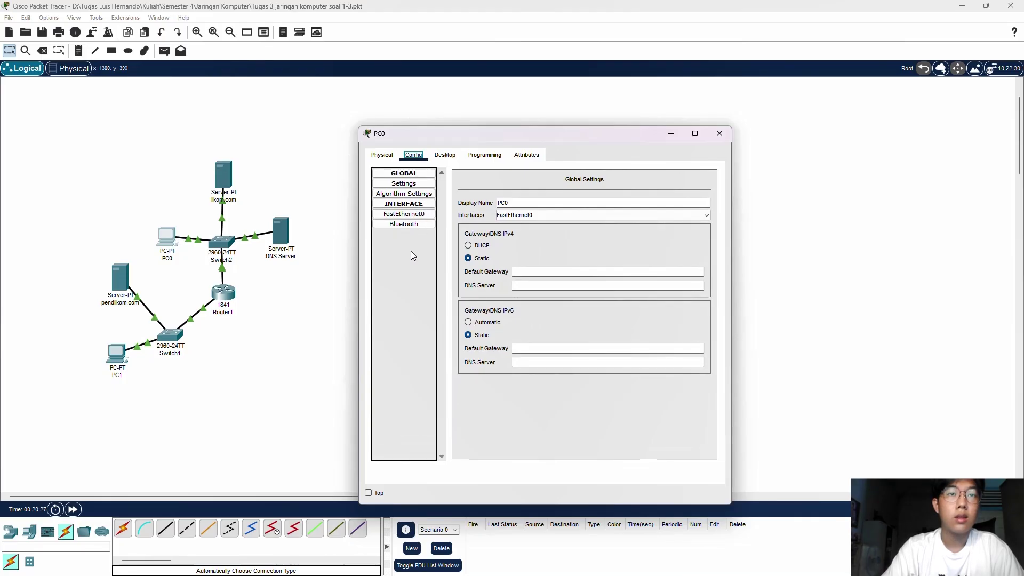
left_click(405, 215)
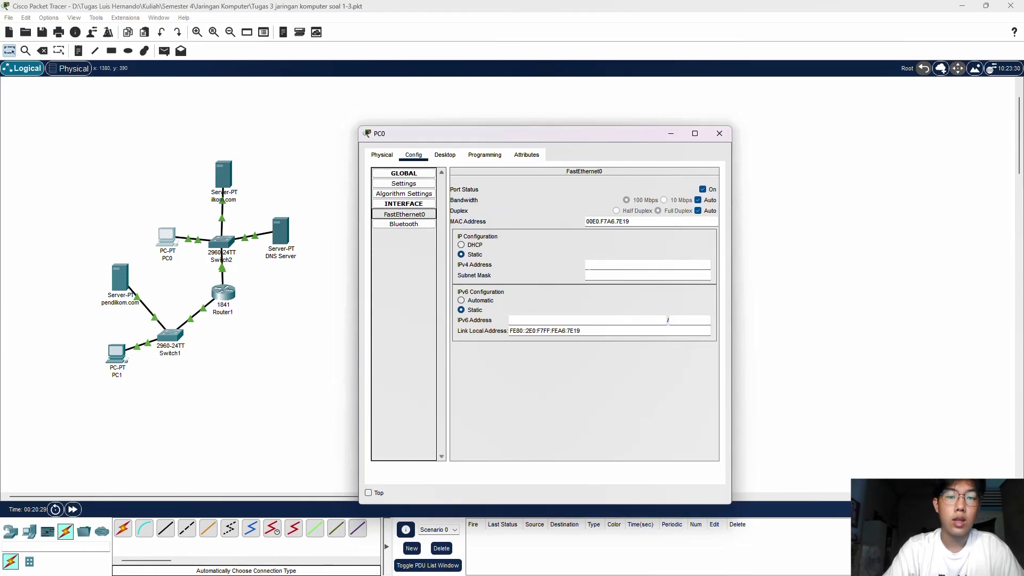
left_click(587, 264)
type("10.0.0.3")
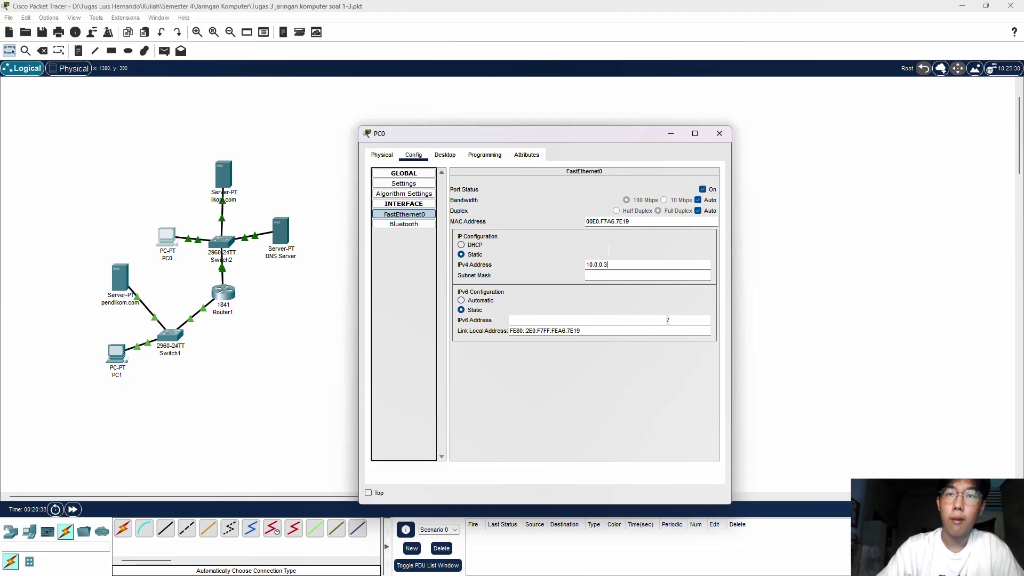
left_click(421, 183)
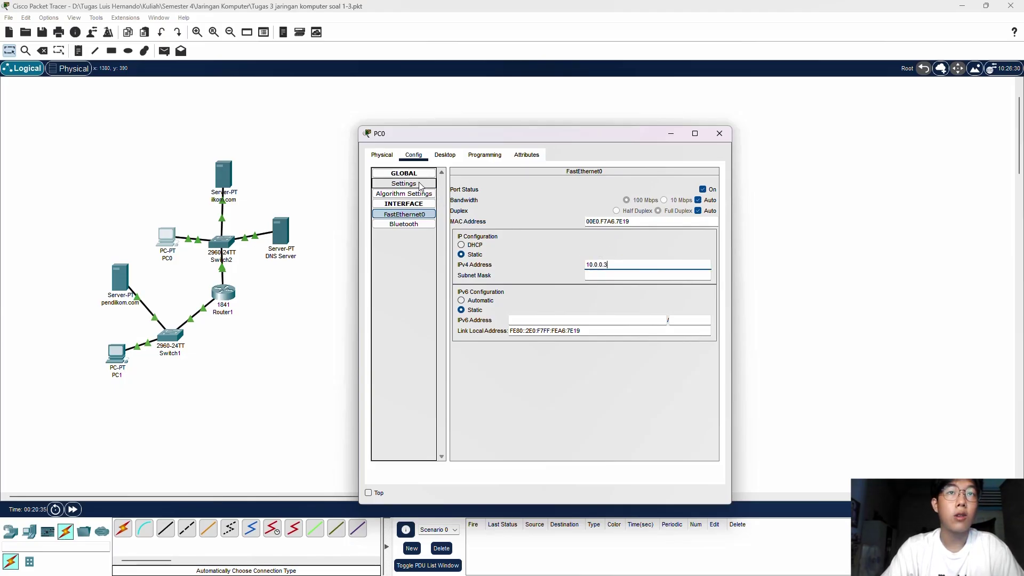
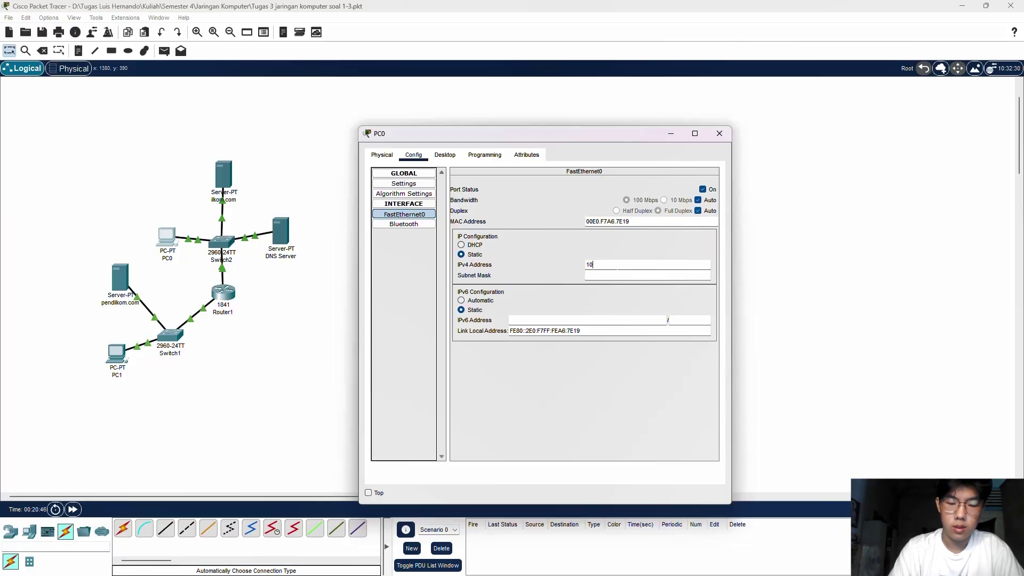
- Set the static IPv4 address of PC0's FastEthernet0 interface to 10.0.0.2 with the default subnet mask
type(".0.0.")
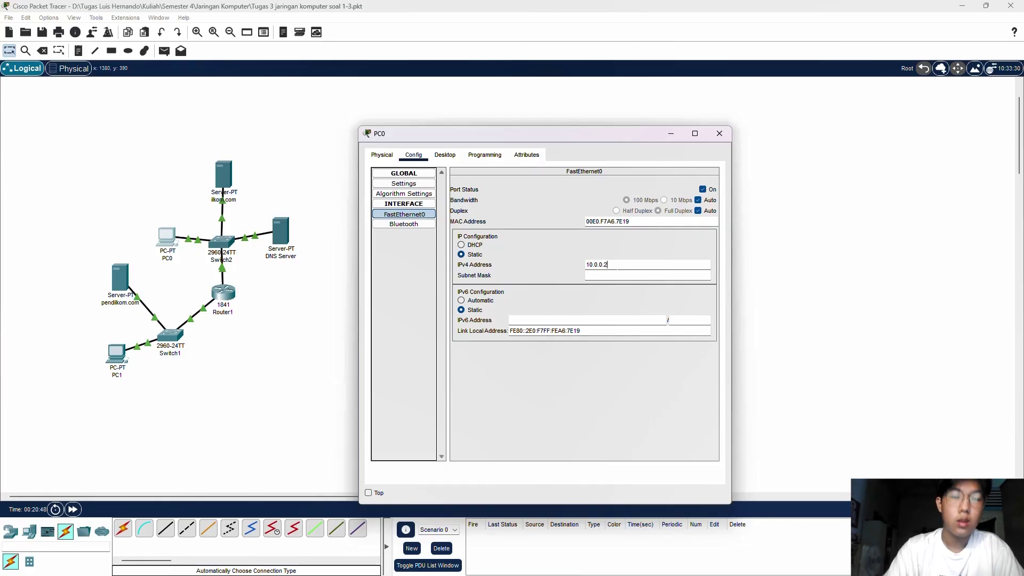
type("2")
key("Tab")
left_click(408, 186)
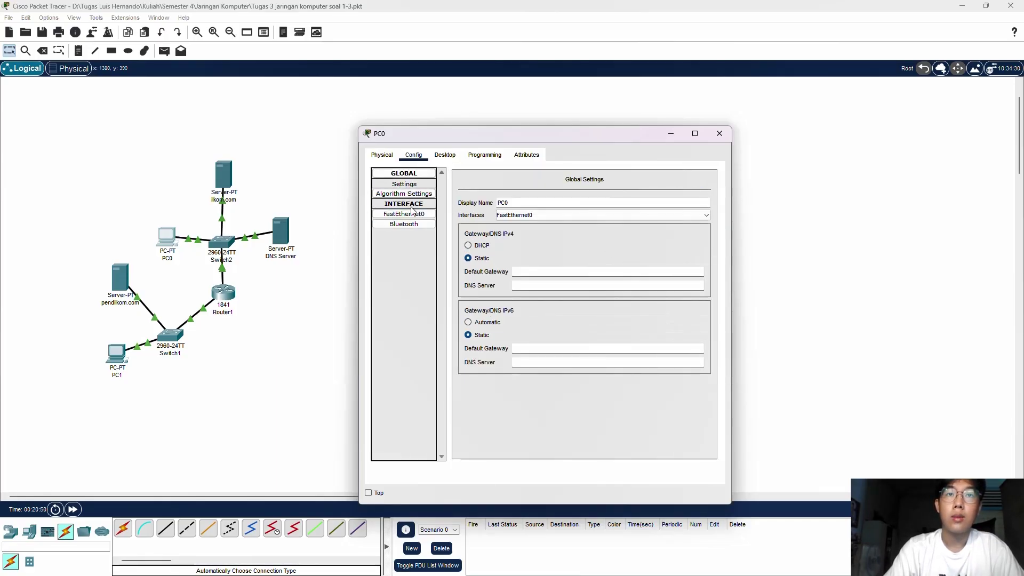
left_click(409, 214)
- In PC0's global IPv4 settings, set the default gateway to 10.0.0.1 and the DNS server to 10.0.04, and close its configuration
left_click(420, 187)
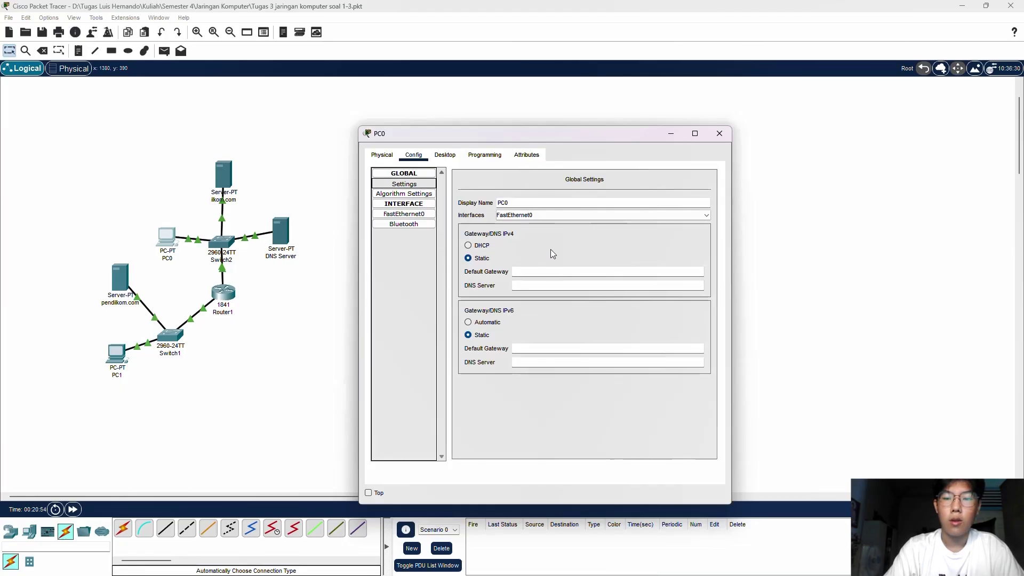
left_click(539, 270)
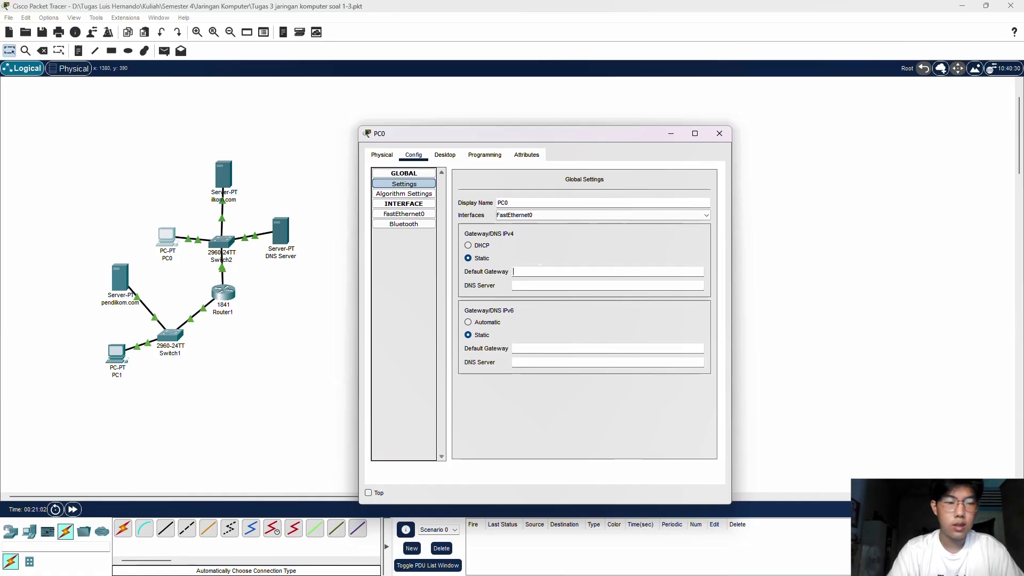
type("10.0.0.1")
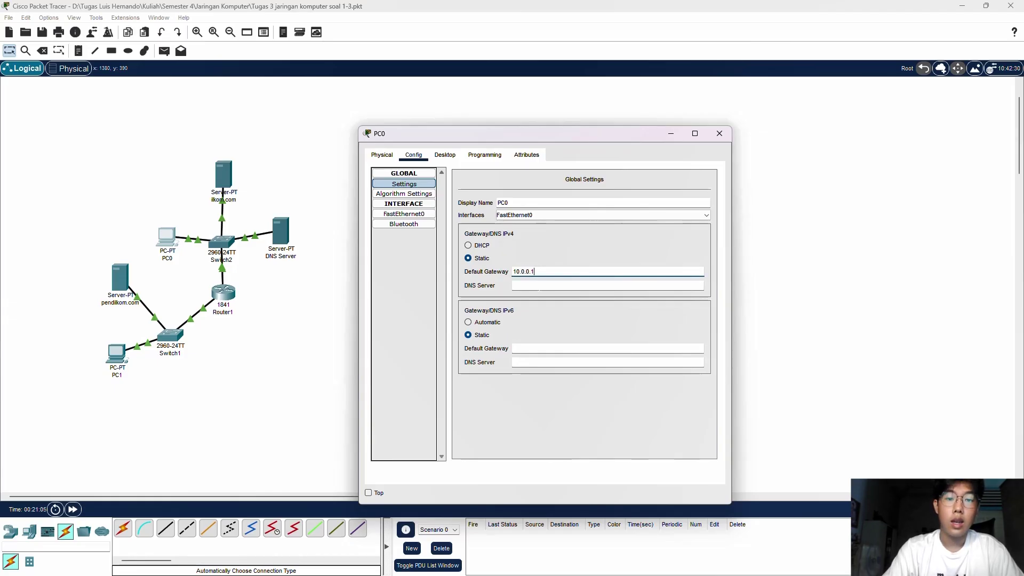
left_click(533, 286)
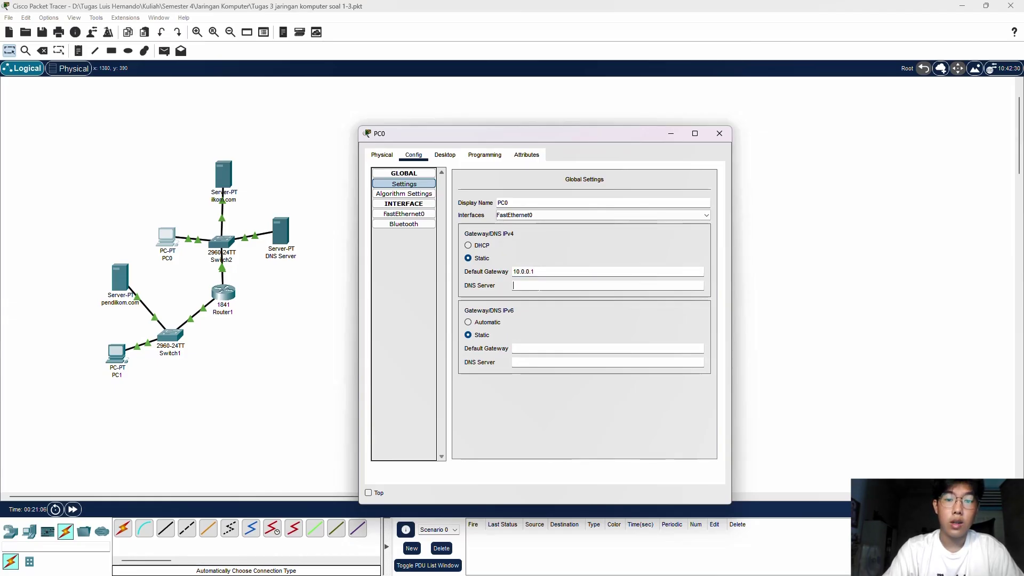
type("10.0.04")
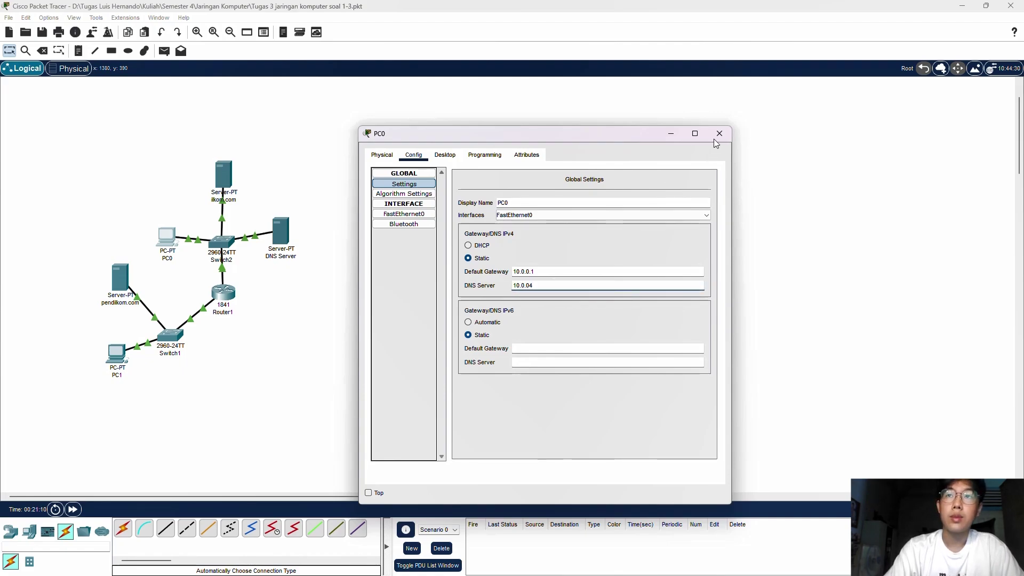
left_click(720, 134)
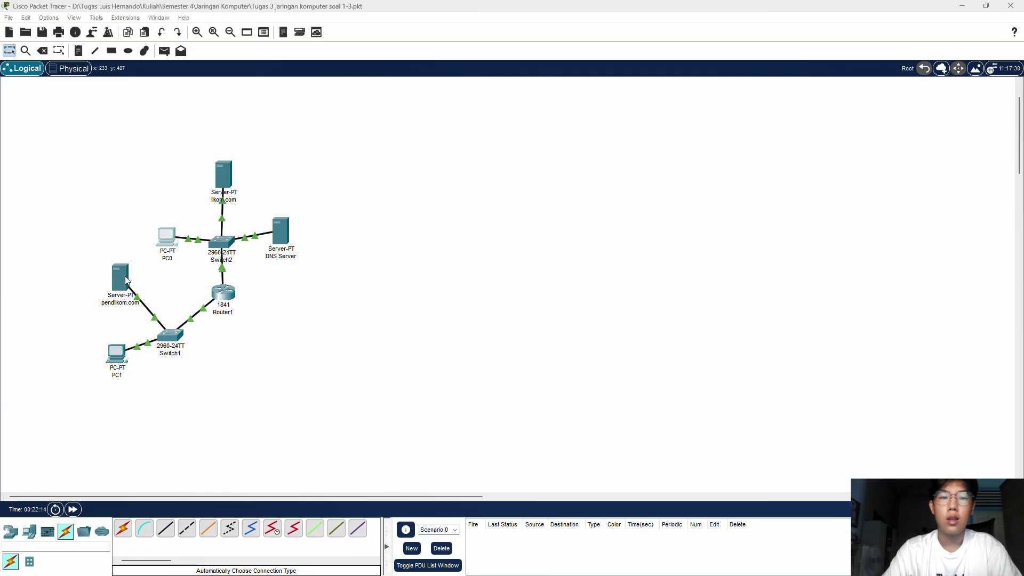
- Assign the static IPv4 address 192.168.1.2 to PC1's FastEthernet0 interface
left_click(120, 351)
left_click(414, 155)
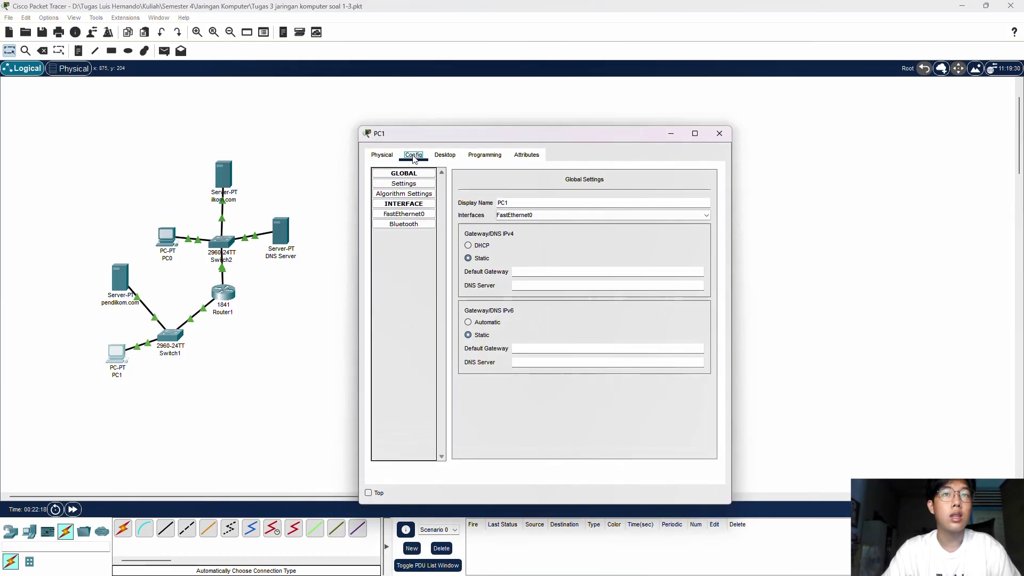
left_click(412, 214)
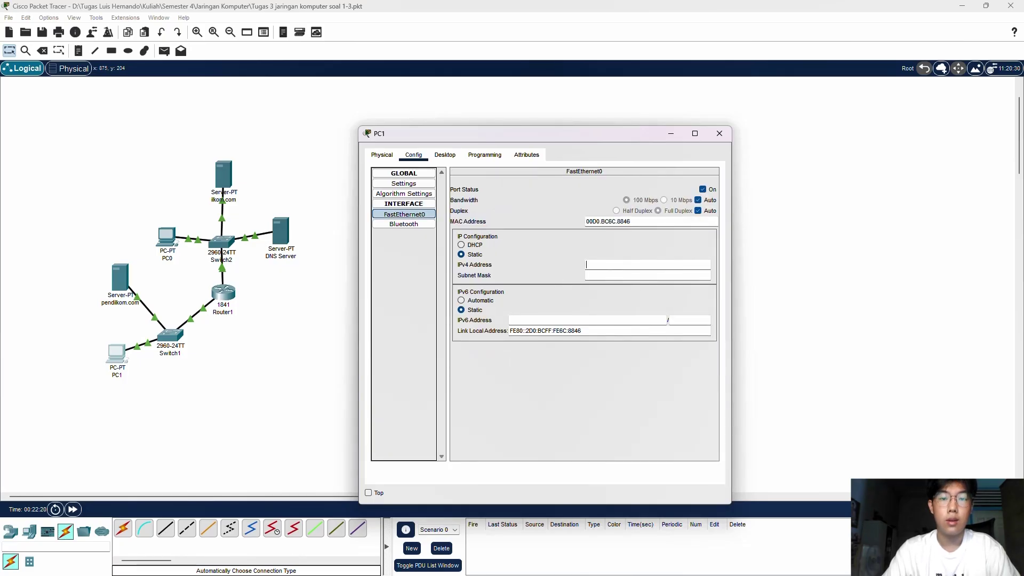
type("192")
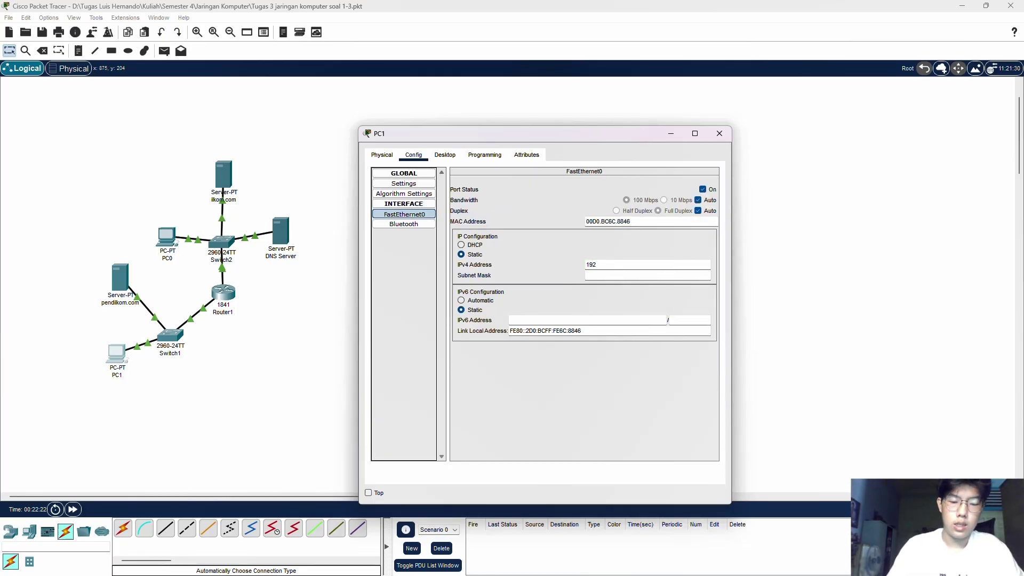
type(".168.1.2")
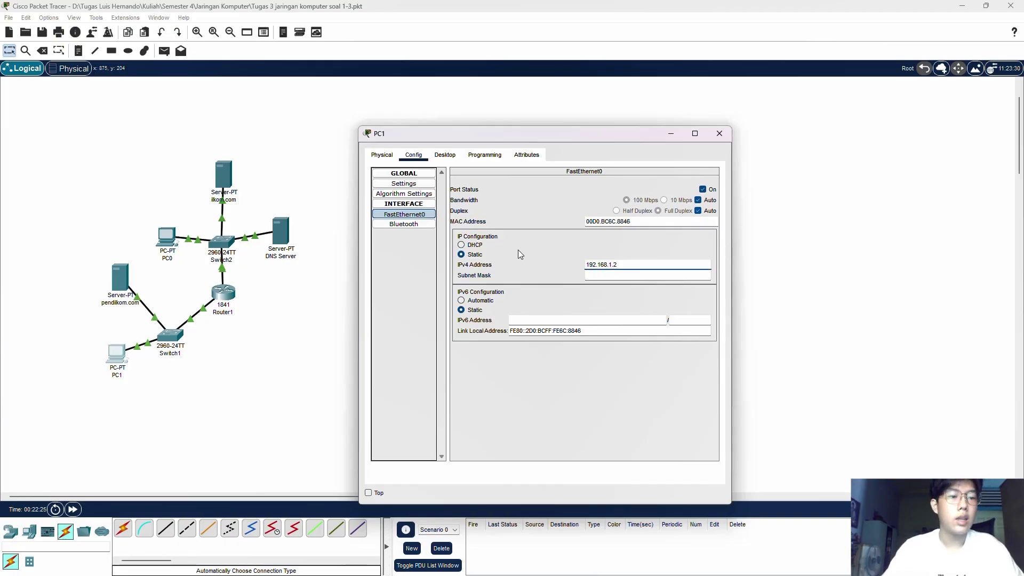
- In PC1's global IPv4 settings, set the default gateway to 192.168.1.200 and the DNS server to 10.0.0.4, and close its configuration
left_click(404, 184)
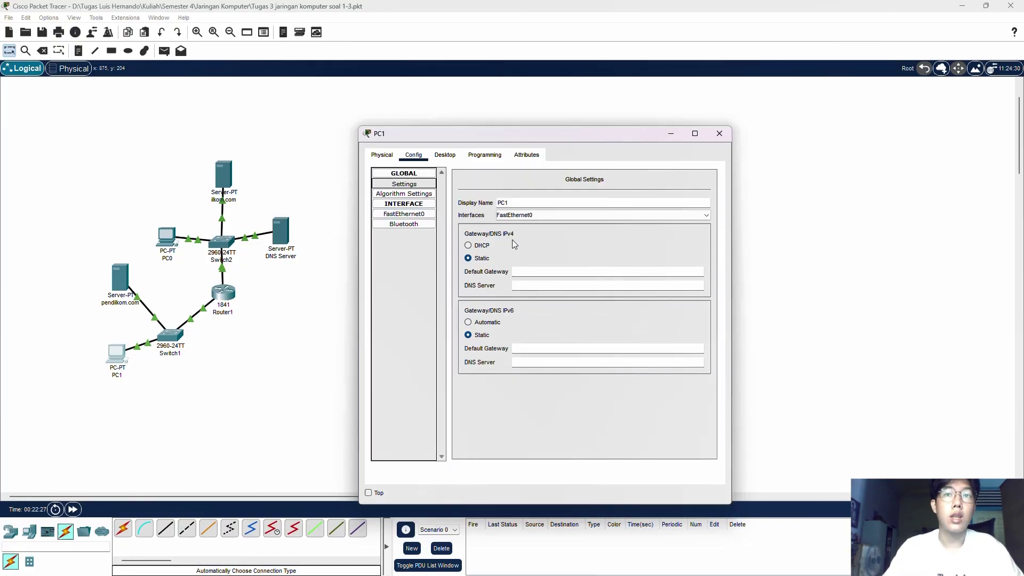
left_click(526, 273)
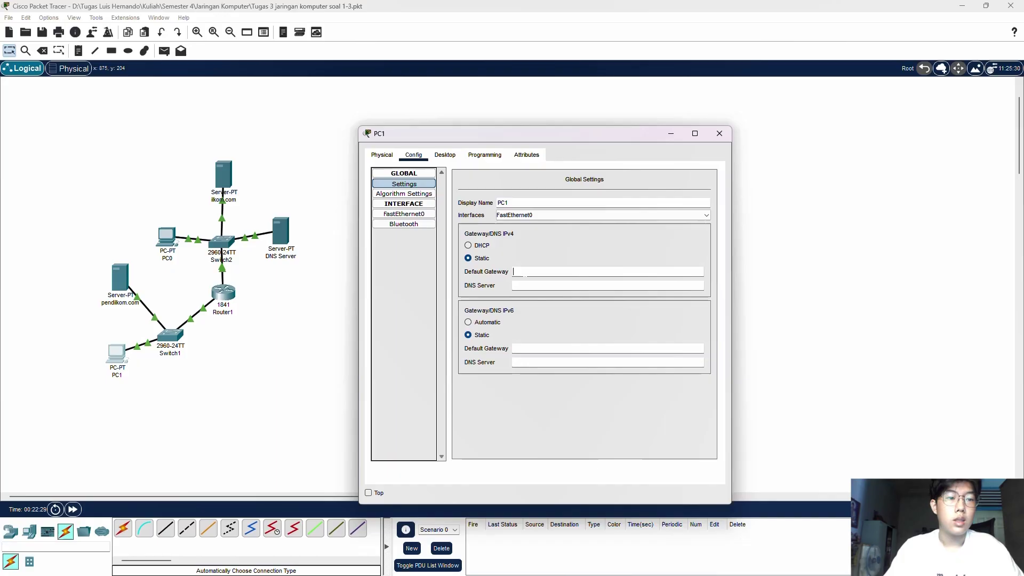
type("192.")
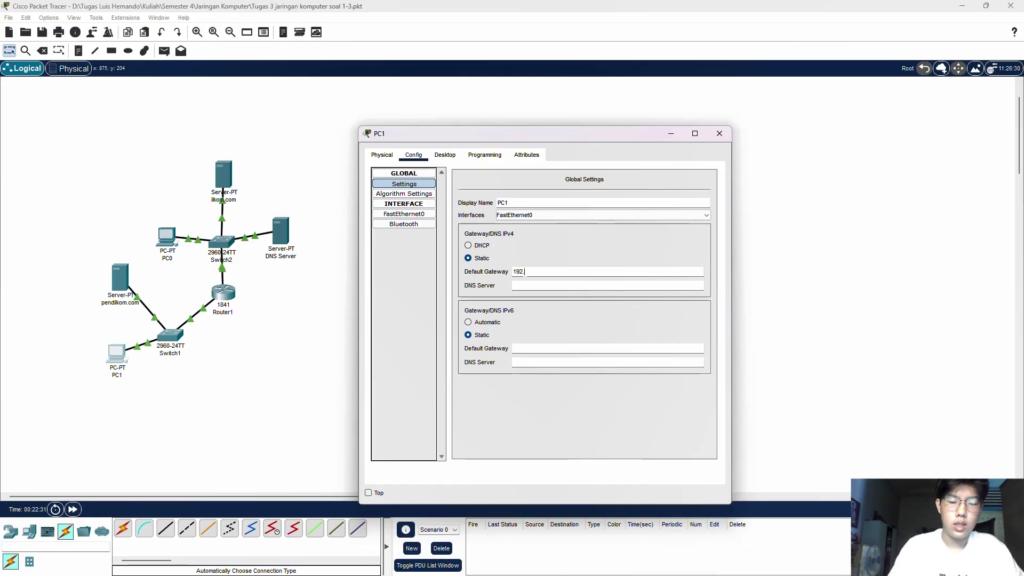
type("168")
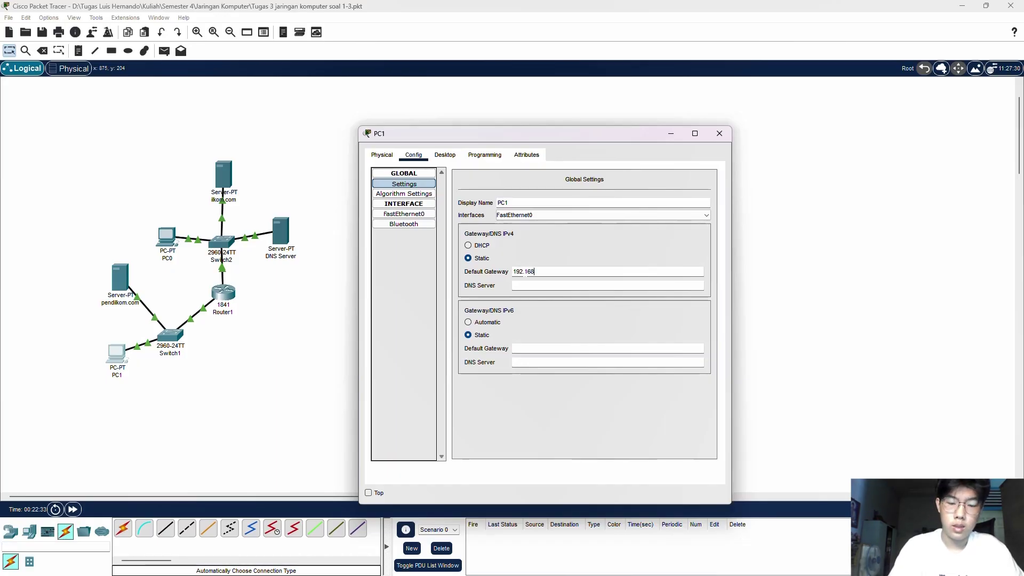
type(".1.200")
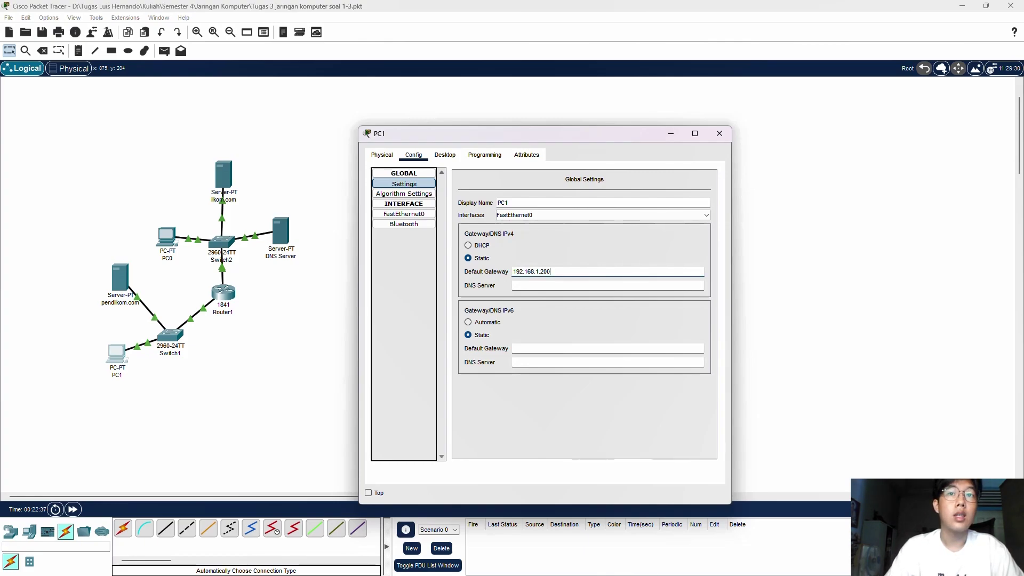
key("Return")
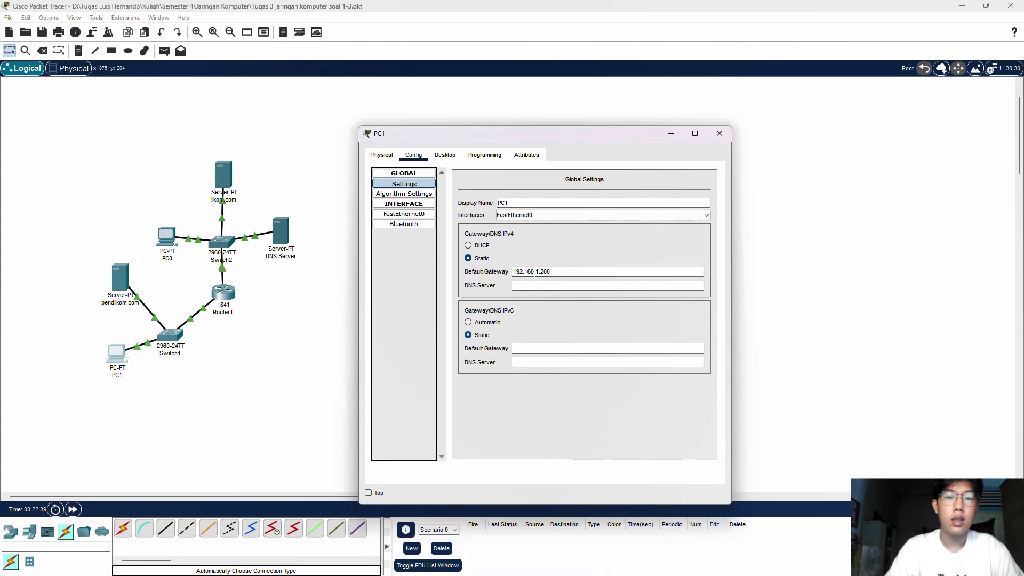
left_click(550, 272)
left_click(527, 286)
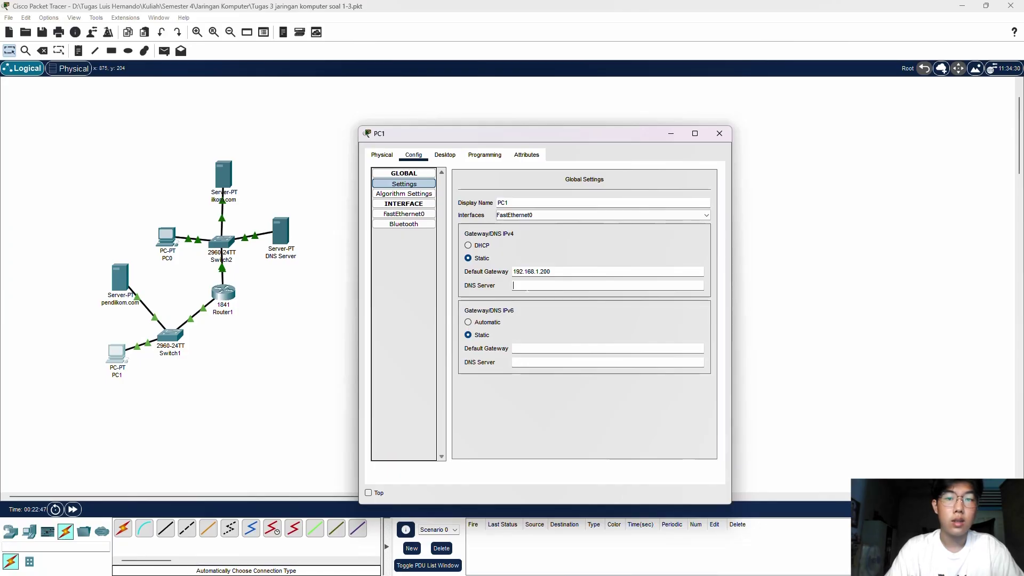
type("10.")
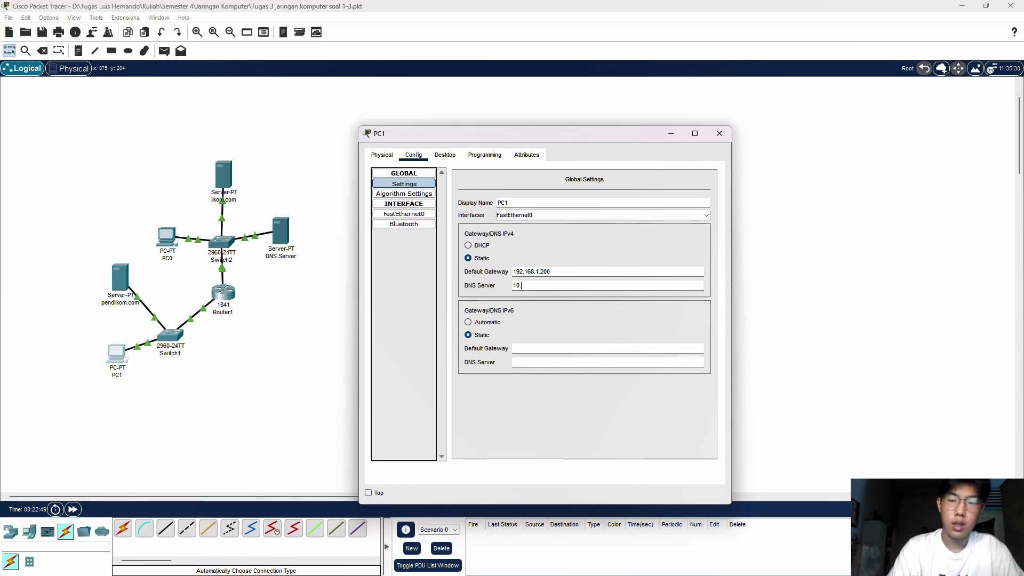
type("0.0.4")
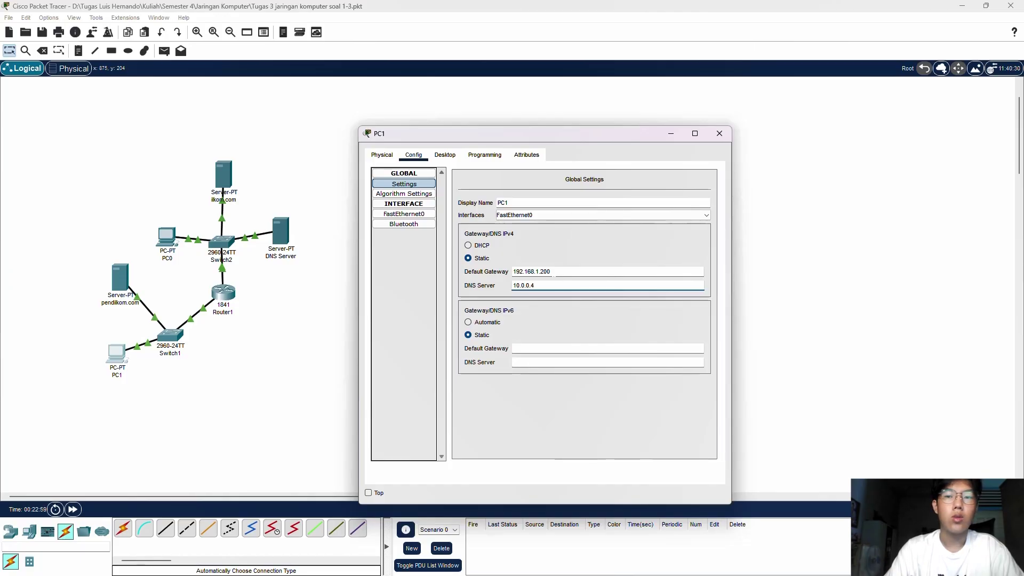
left_click(404, 214)
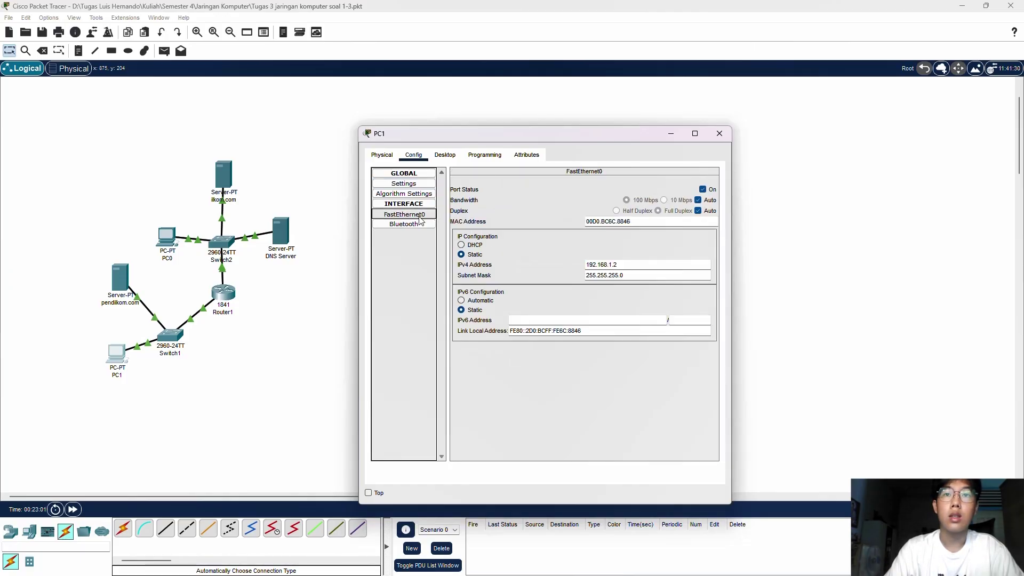
left_click(720, 133)
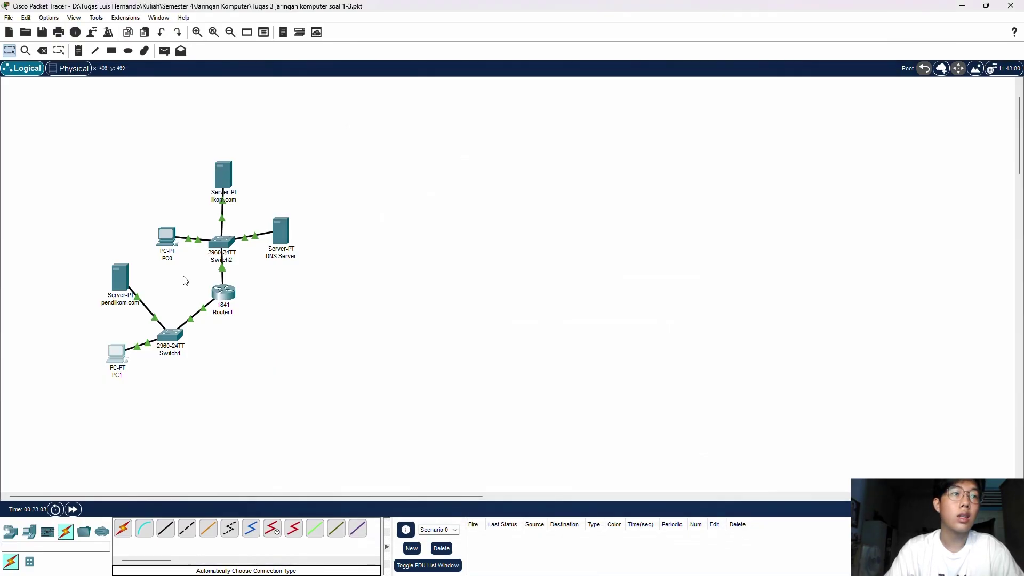
- Assign the static IPv4 address 192.168.1.2 with subnet mask 255.255.255.0 to the pendilkom.com server's FastEthernet0 interface
left_click(120, 279)
left_click(414, 154)
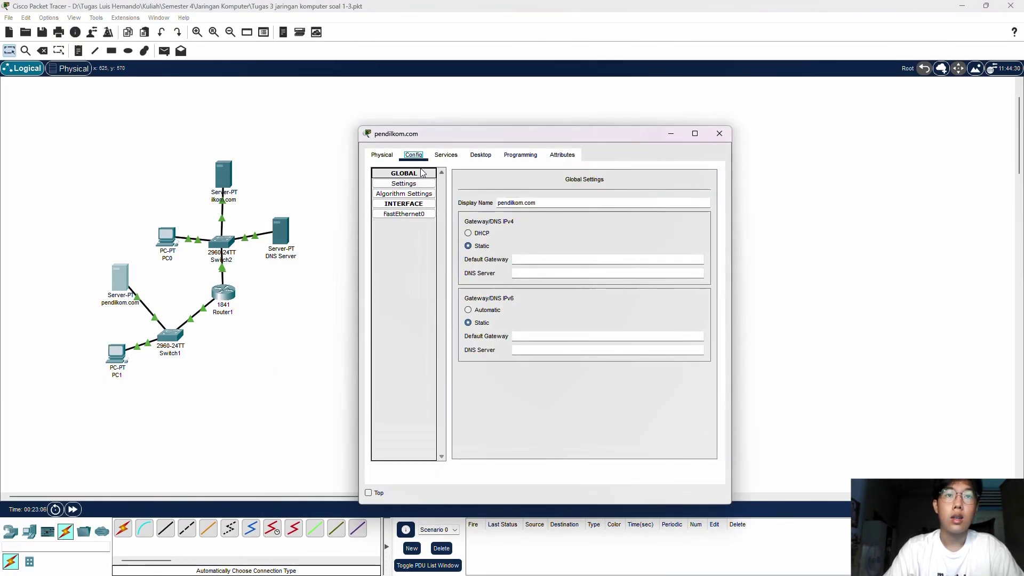
left_click(421, 217)
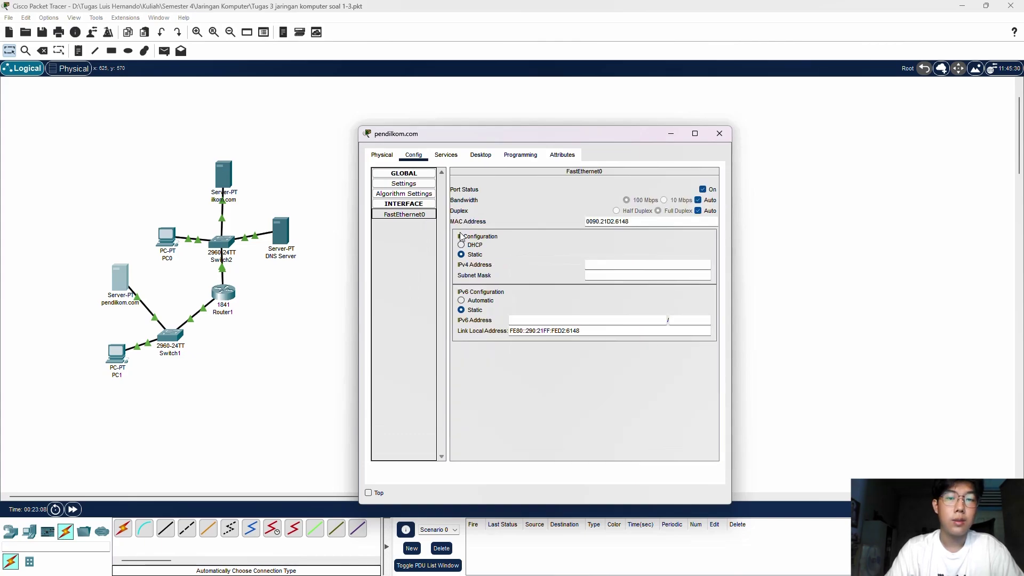
left_click(596, 264)
type("1")
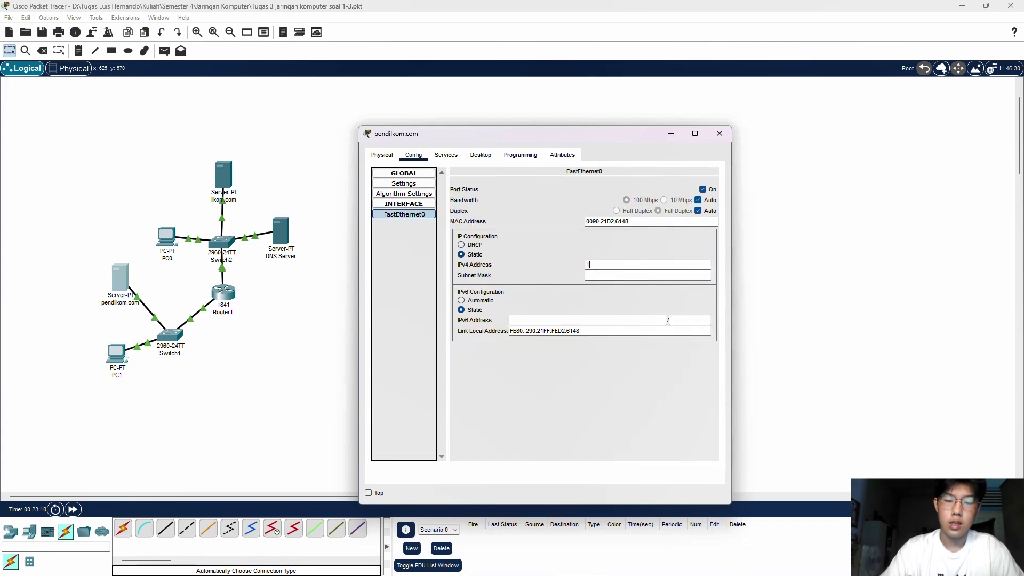
type("92.1")
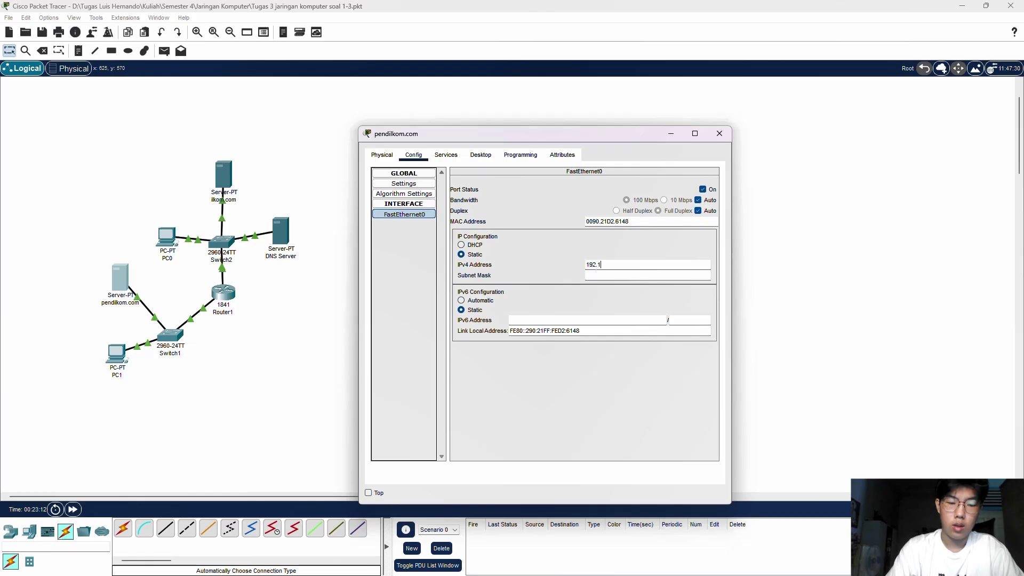
type("68.1.")
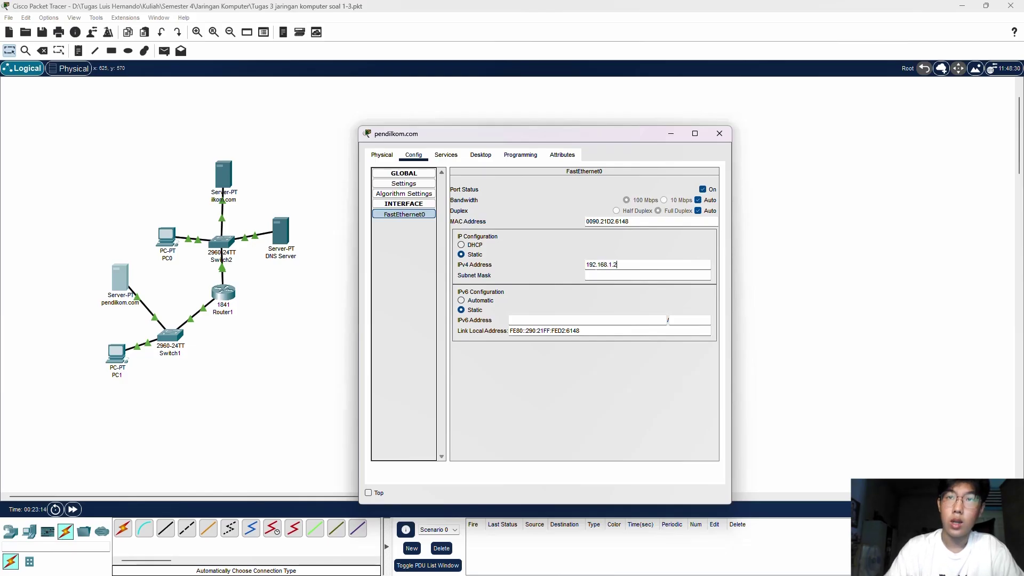
type("2")
left_click(592, 275)
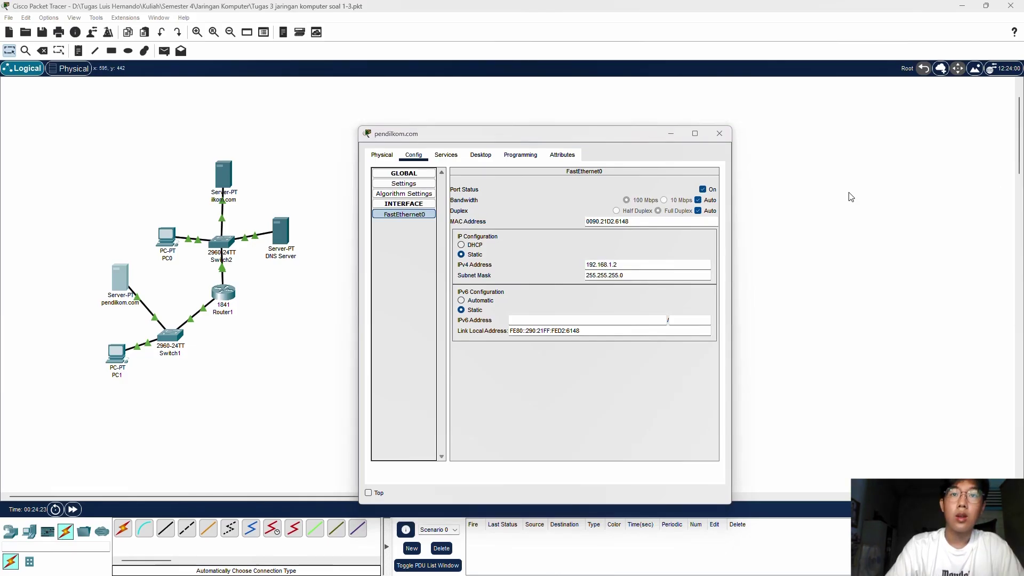
- In the pendilkom.com server's global IPv4 settings, set the default gateway to 192.168.1.200 and the DNS server to 10.0.0.4, and close its configuration
left_click(416, 187)
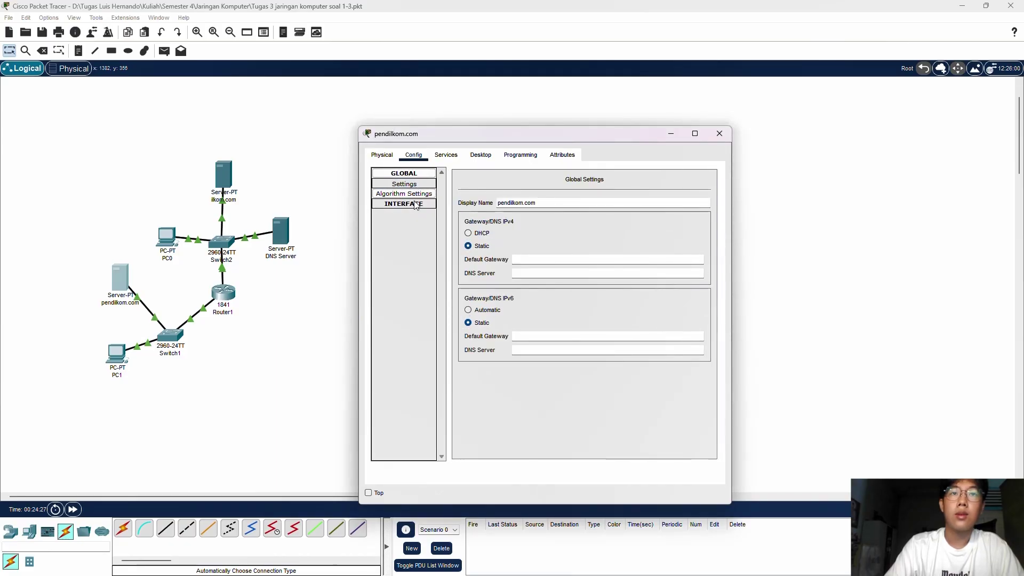
left_click(408, 214)
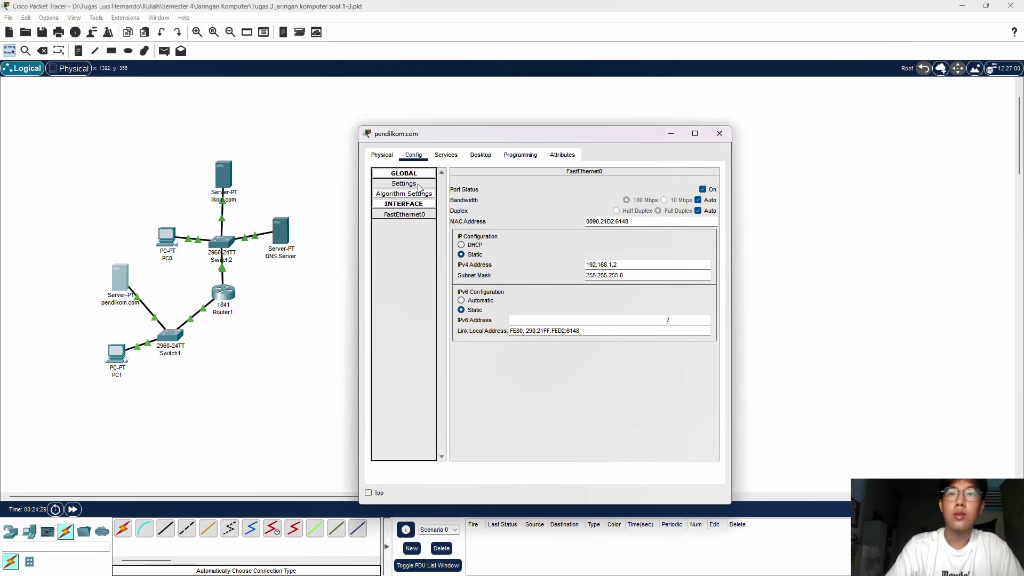
left_click(413, 185)
left_click(523, 258)
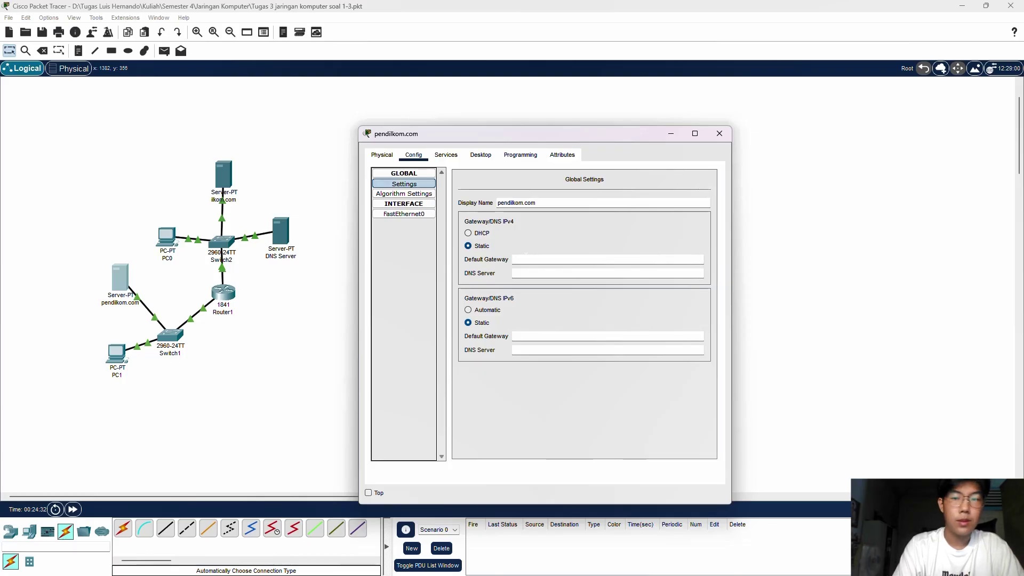
type("92.16")
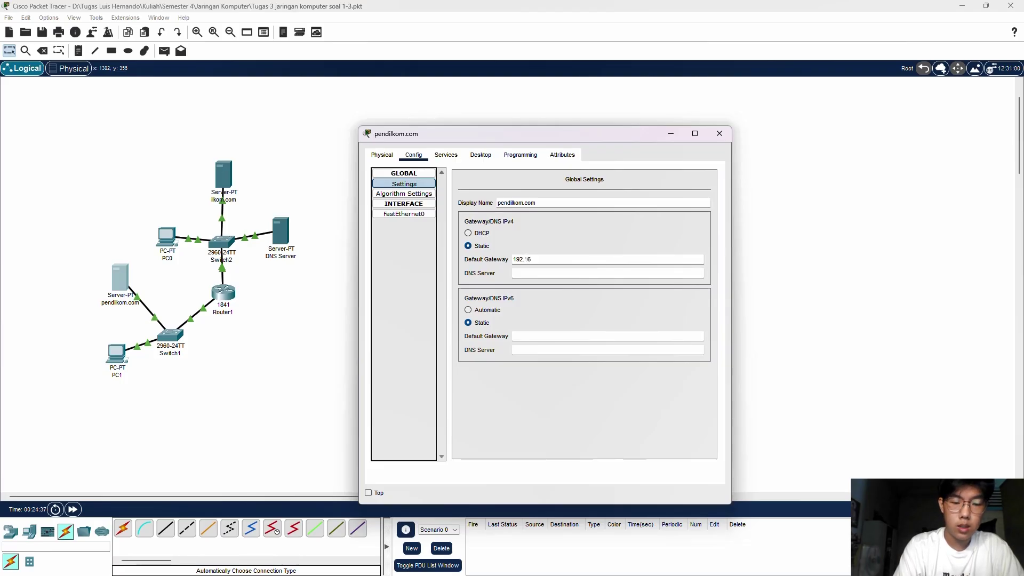
type("8.1.200")
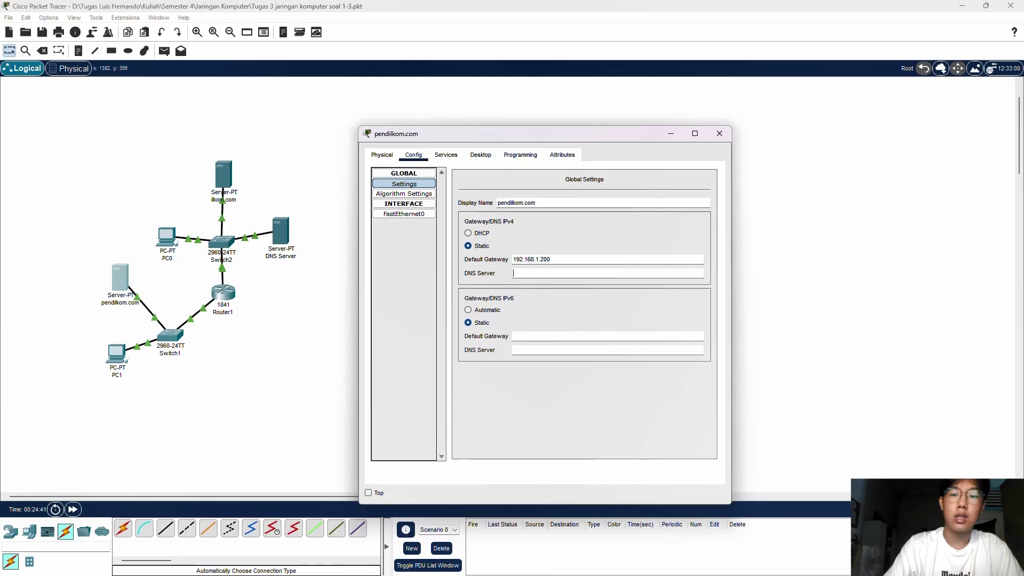
left_click(514, 273)
type("10.")
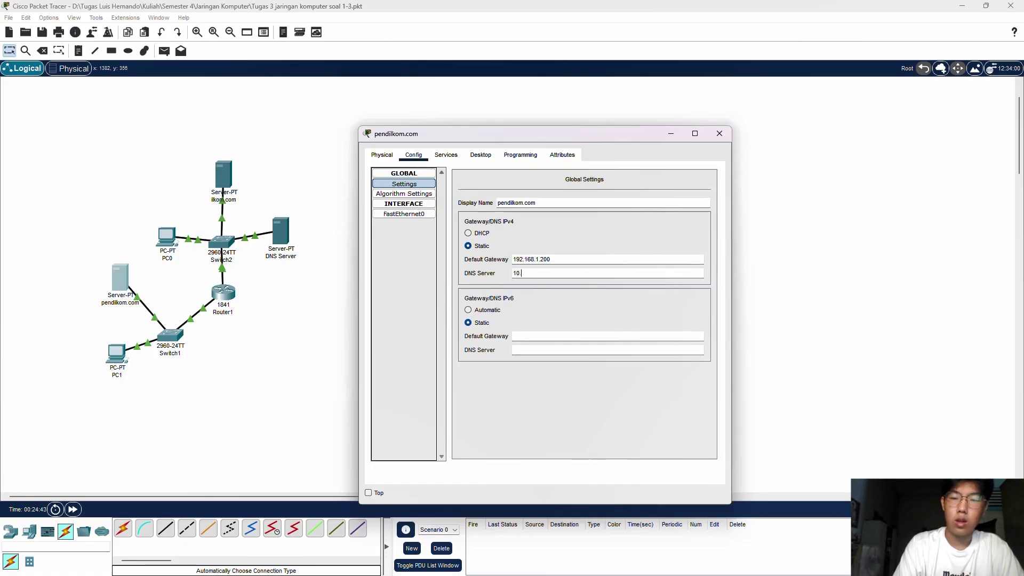
key("BackSpace")
type(".")
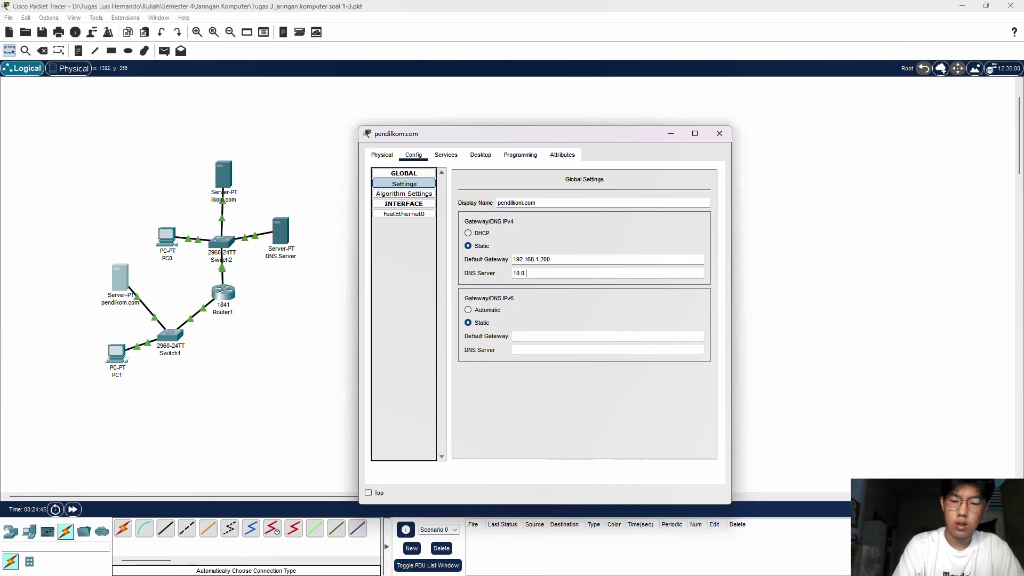
type("04")
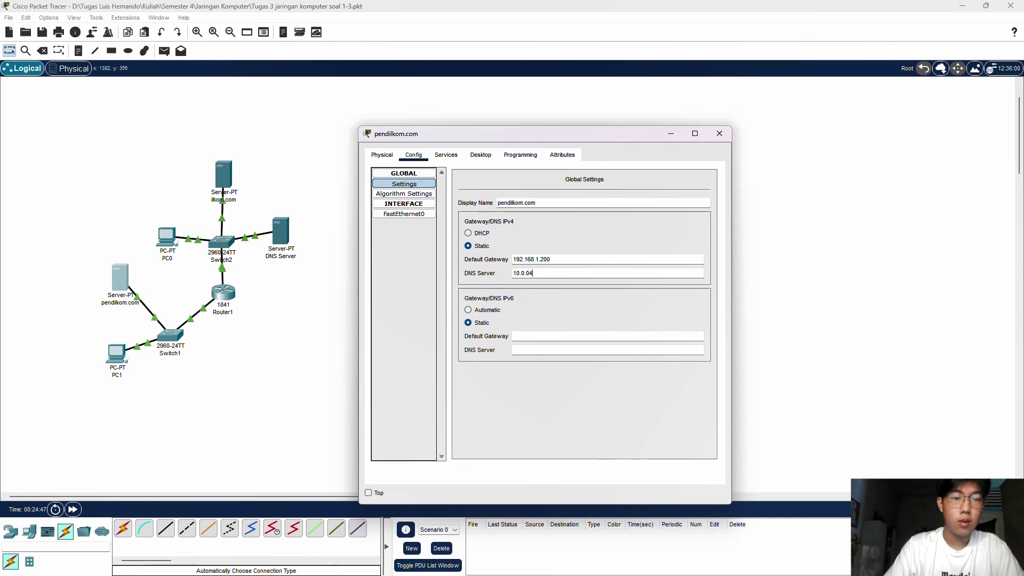
key("Left")
type(".")
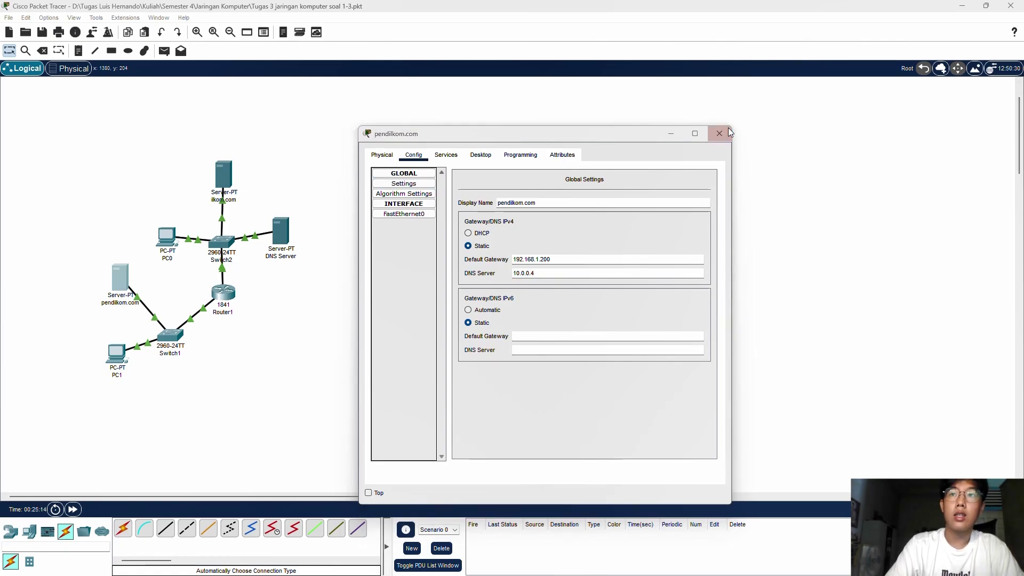
left_click(719, 134)
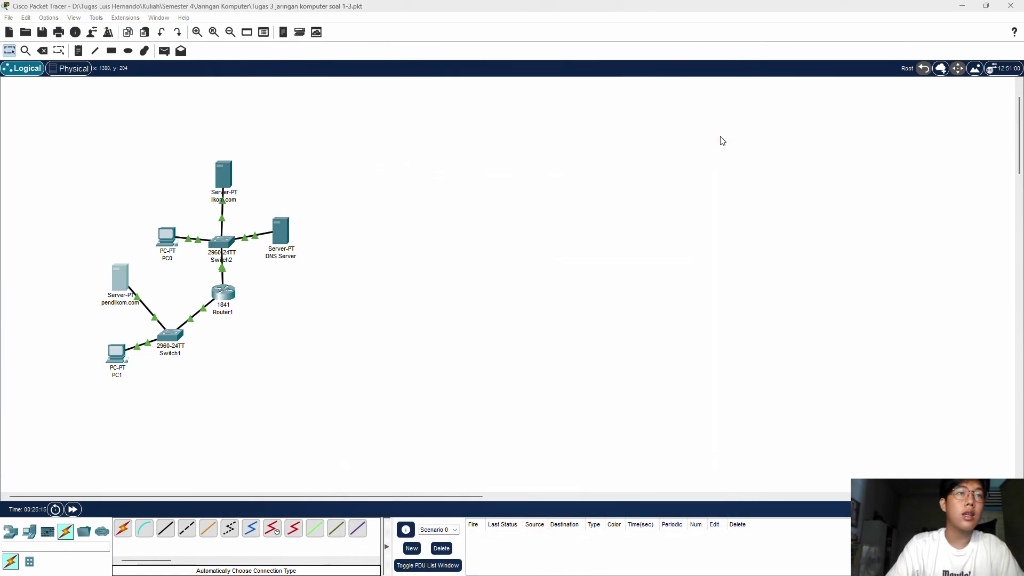
- Replace the welcome text in the HTTP service's index.html with "ILKOM" on the ilkom.com server and "PENDIDIKAN KOMPUTER" on the pendilkom.com server
left_click(220, 184)
left_click(446, 154)
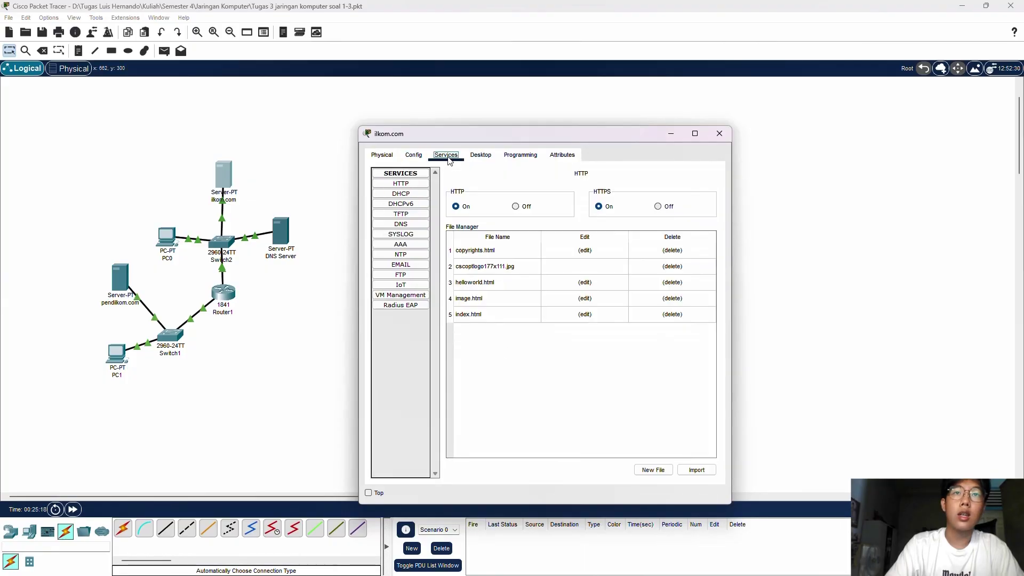
left_click(585, 315)
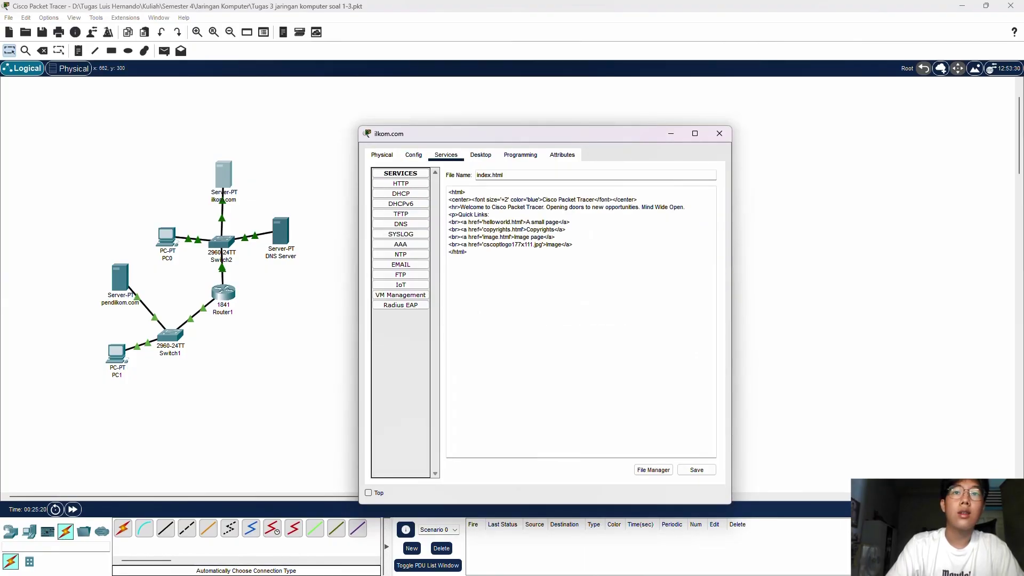
left_click_drag(460, 207, 685, 207)
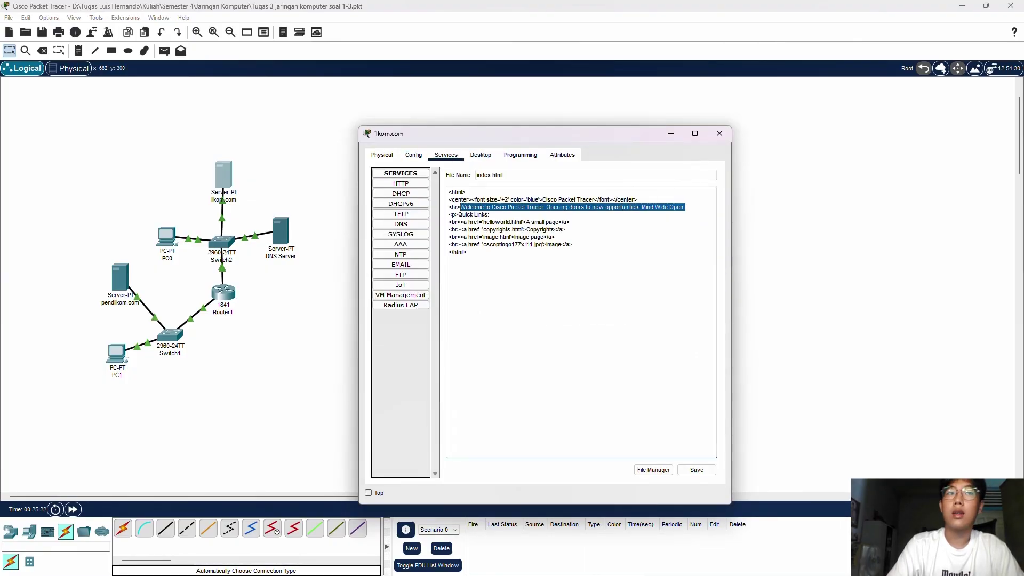
type("ILKOM")
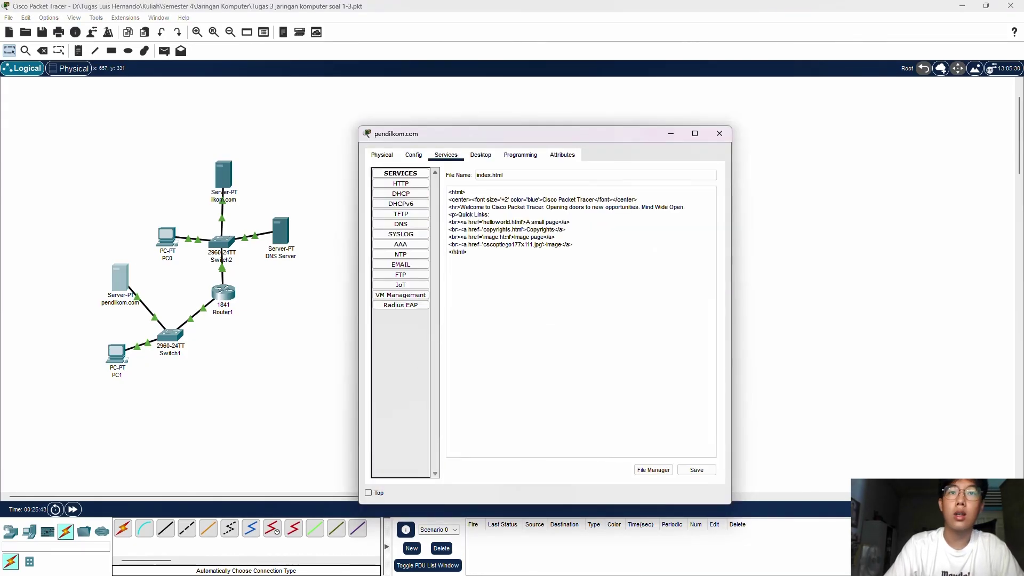
type("PENDIDIKAN KOMPUTER")
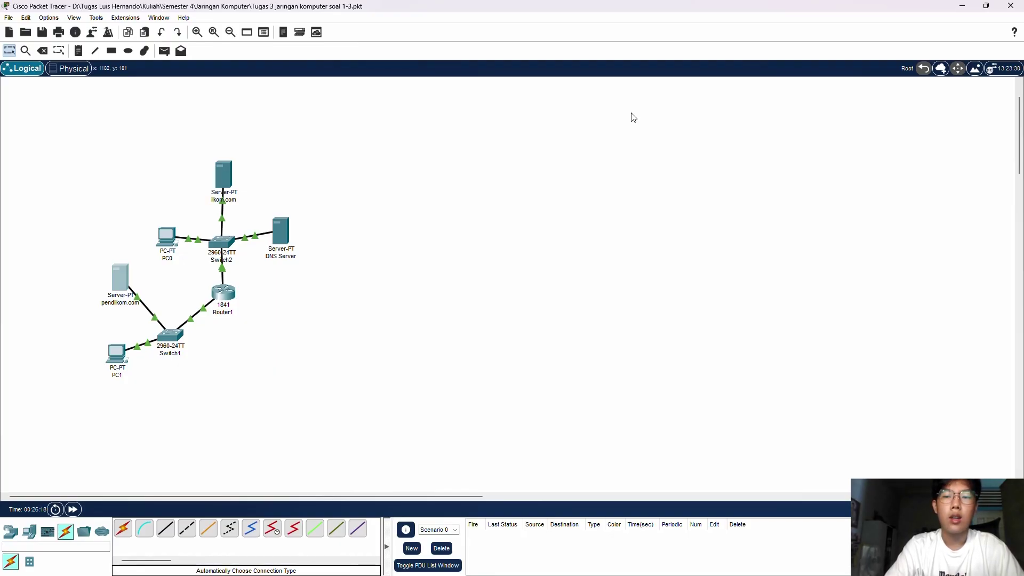
- Turn on the DNS service of the DNS Server
left_click(286, 236)
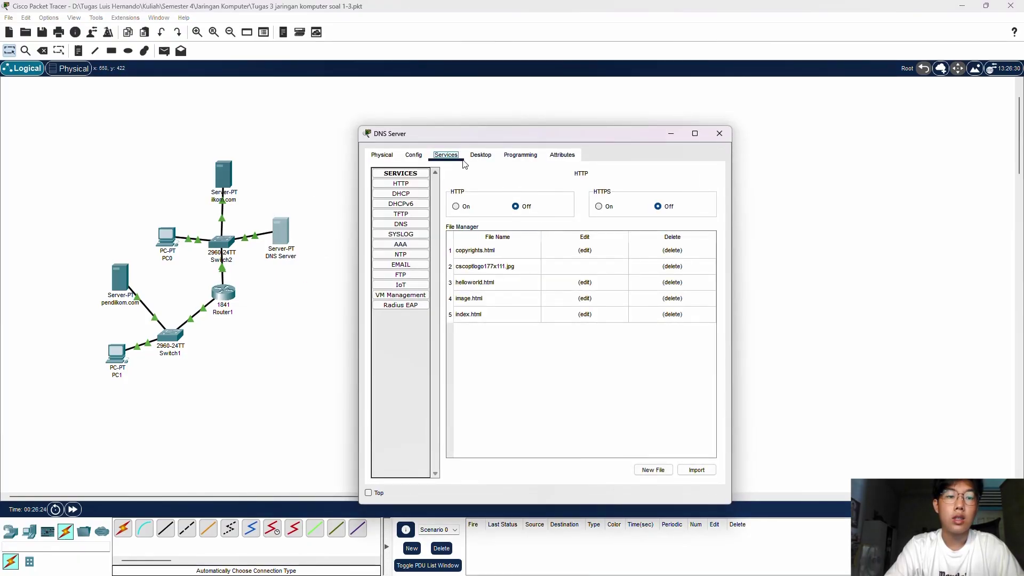
left_click(403, 225)
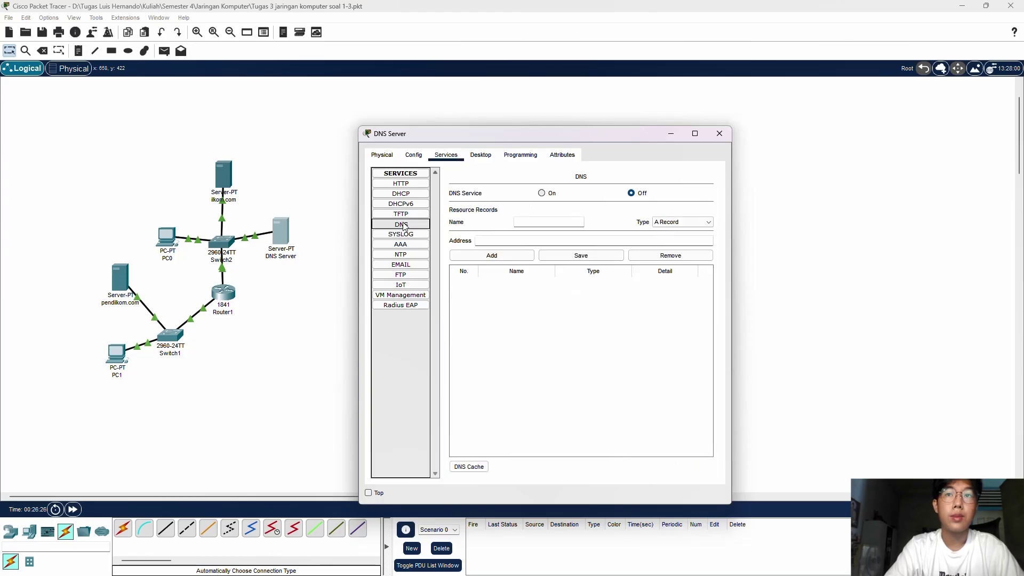
left_click(543, 194)
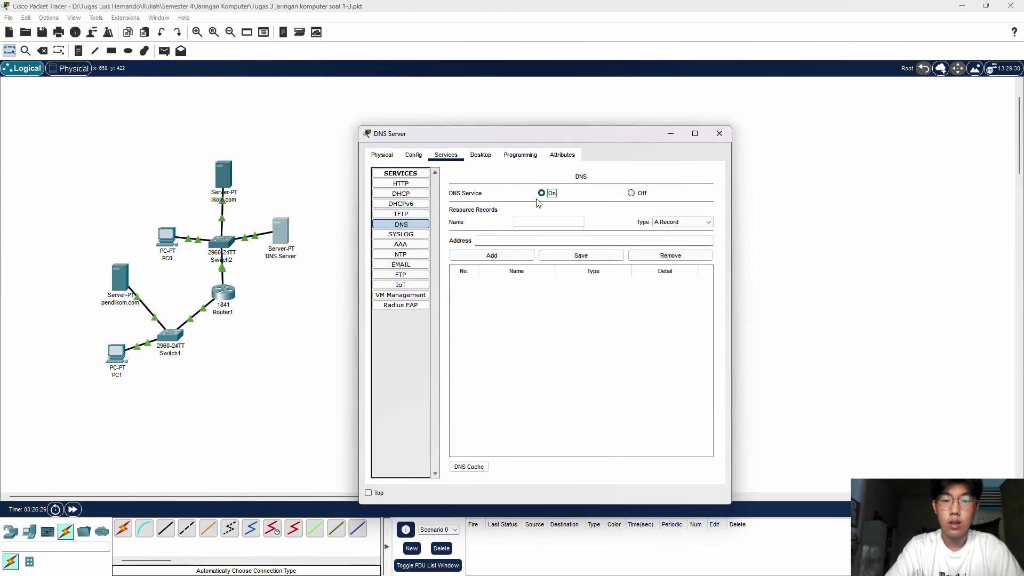
- Add an A record to the DNS service that maps ilkom.com to the address 10.0.0.3
left_click(526, 222)
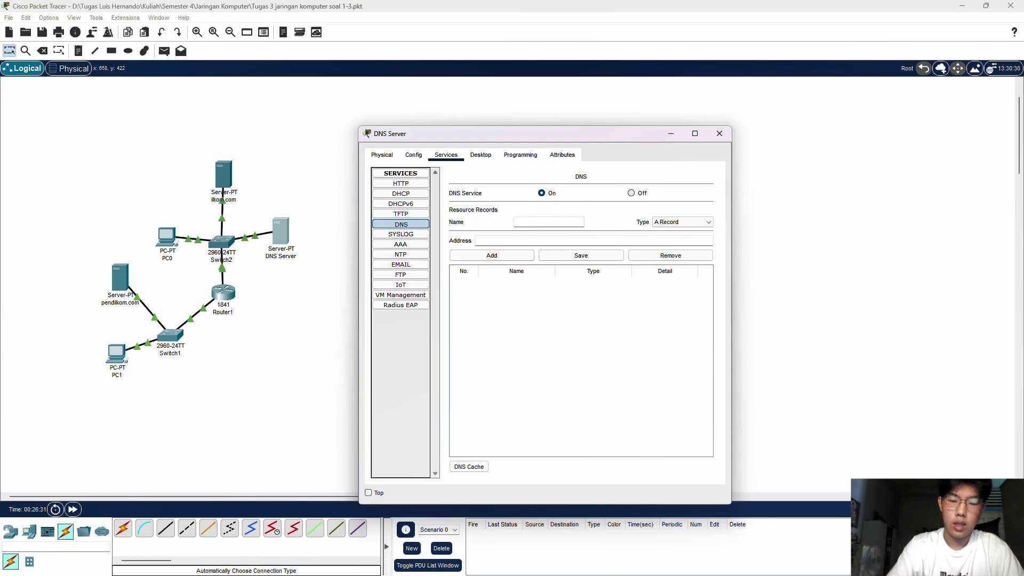
type("ilom.c")
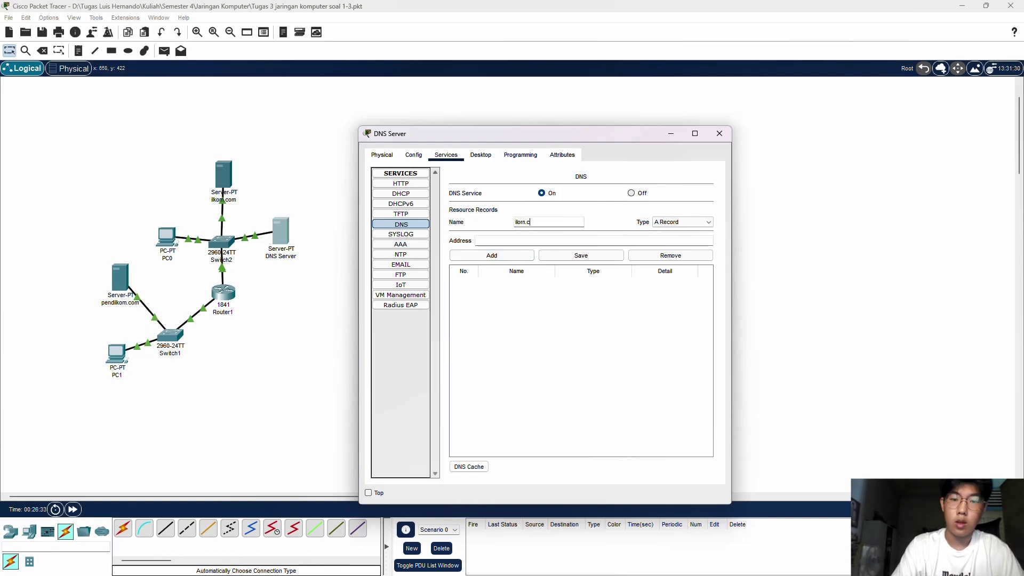
type("om")
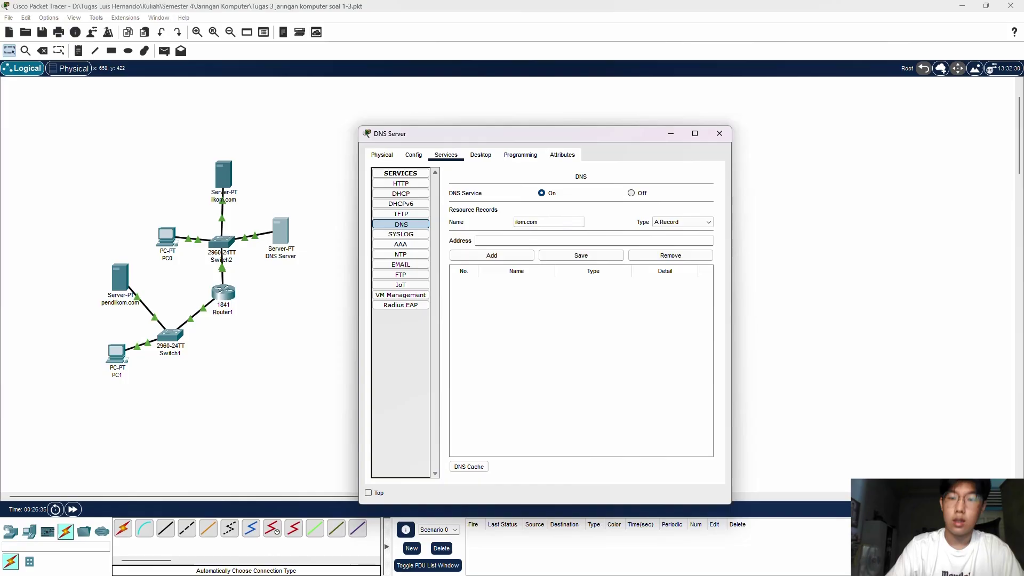
key("BackSpace")
key("BackSpace")
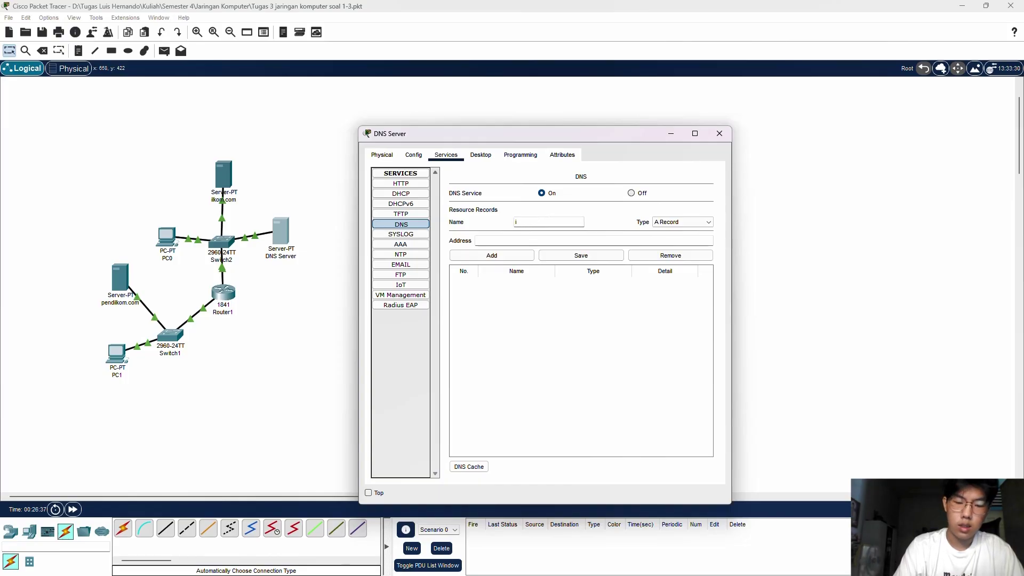
type("lk")
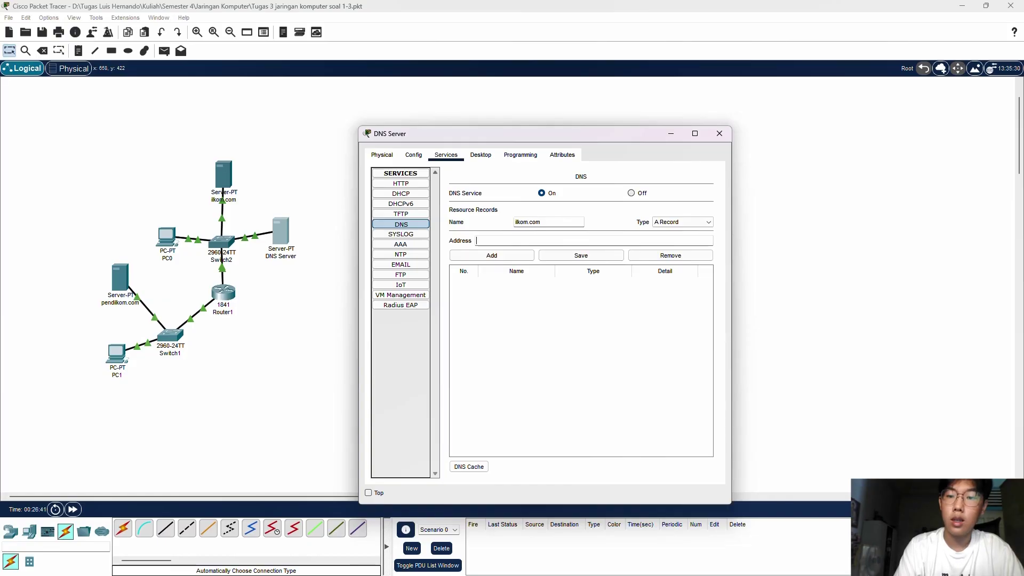
type("10.")
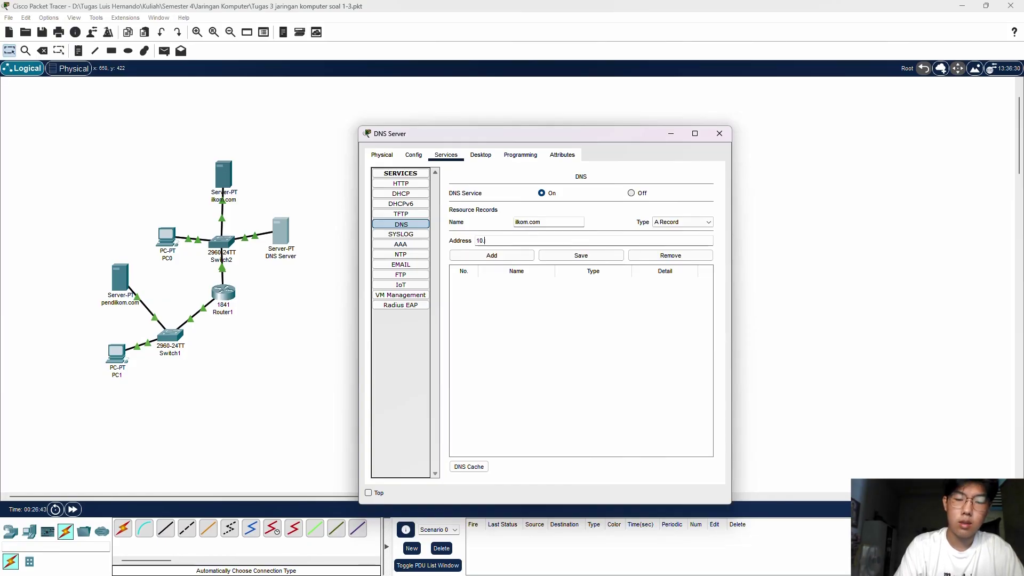
type("0.0.")
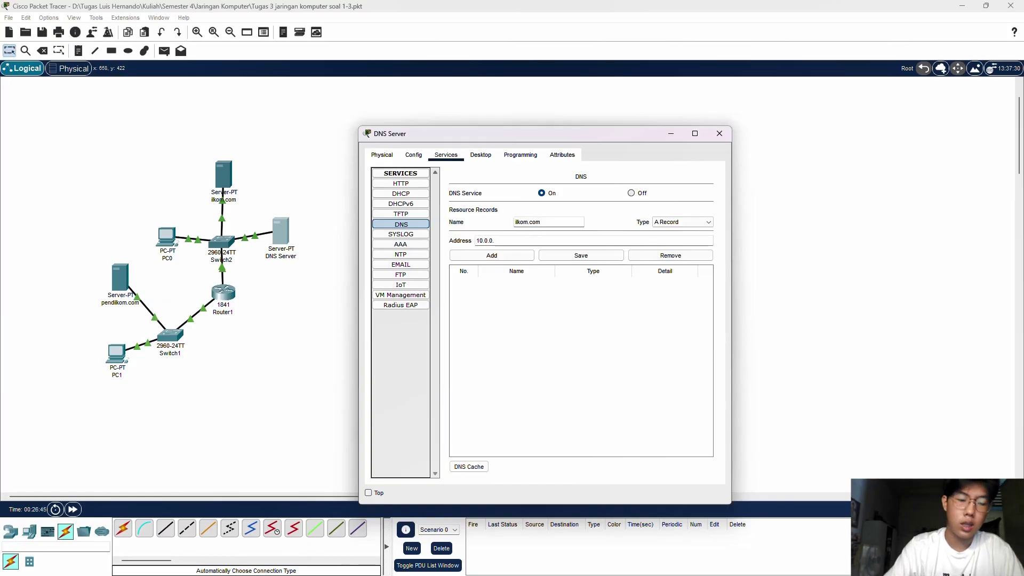
type("3")
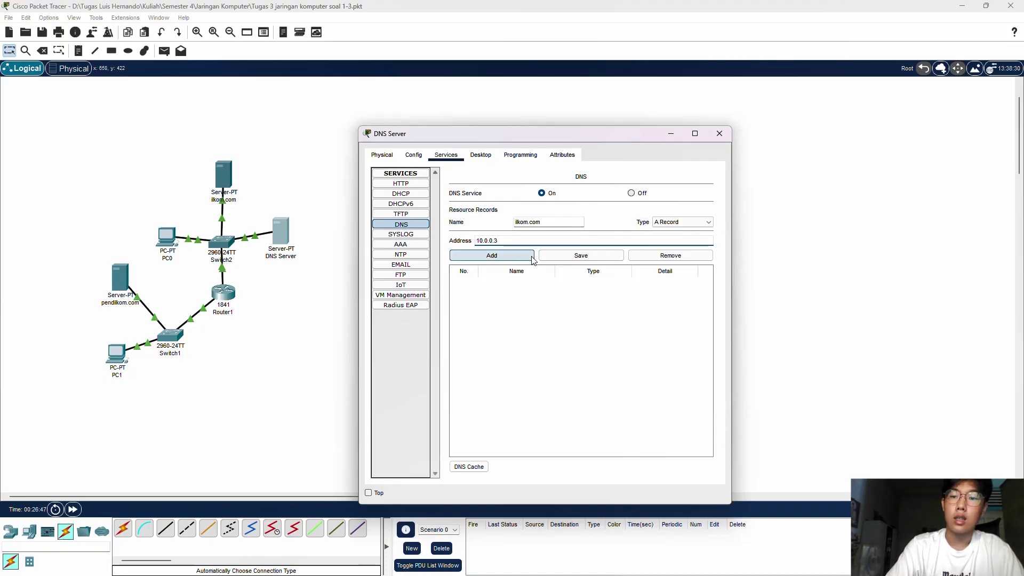
left_click(533, 257)
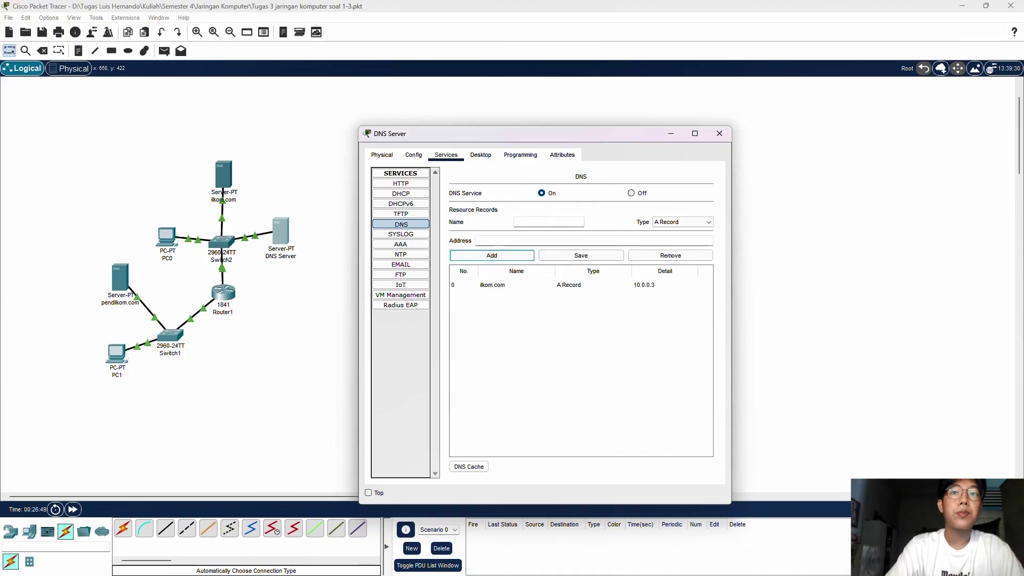
- Add an A record that maps pendilkom.com to the address 192.168.1.2, and close the DNS Server's configuration
left_click(549, 222)
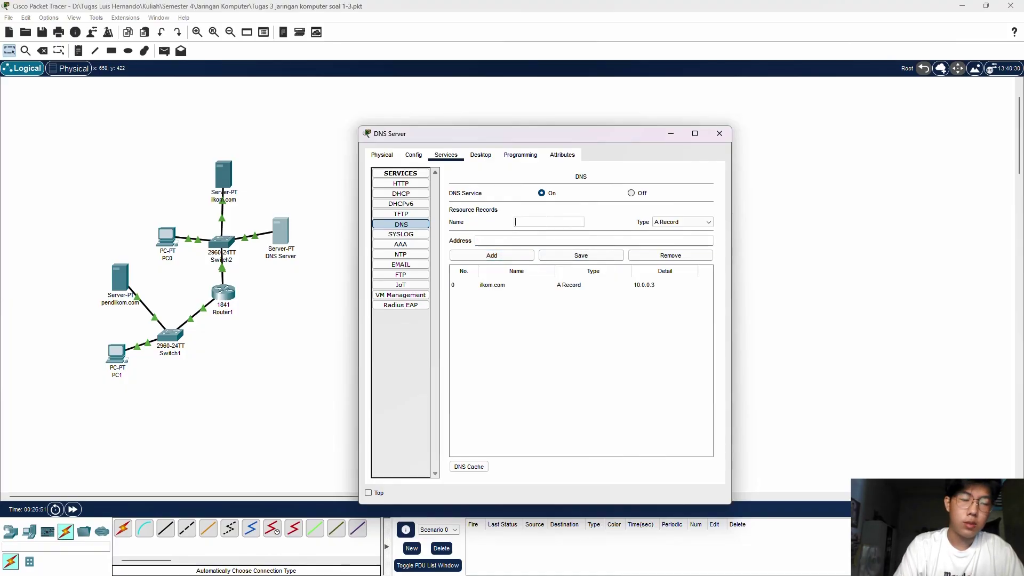
type("pw")
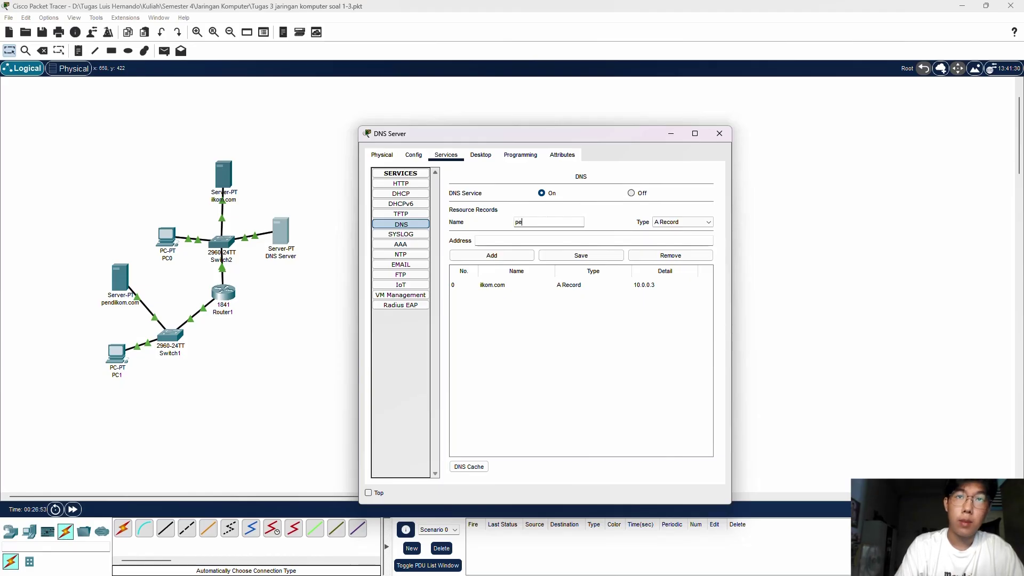
type("ndikom")
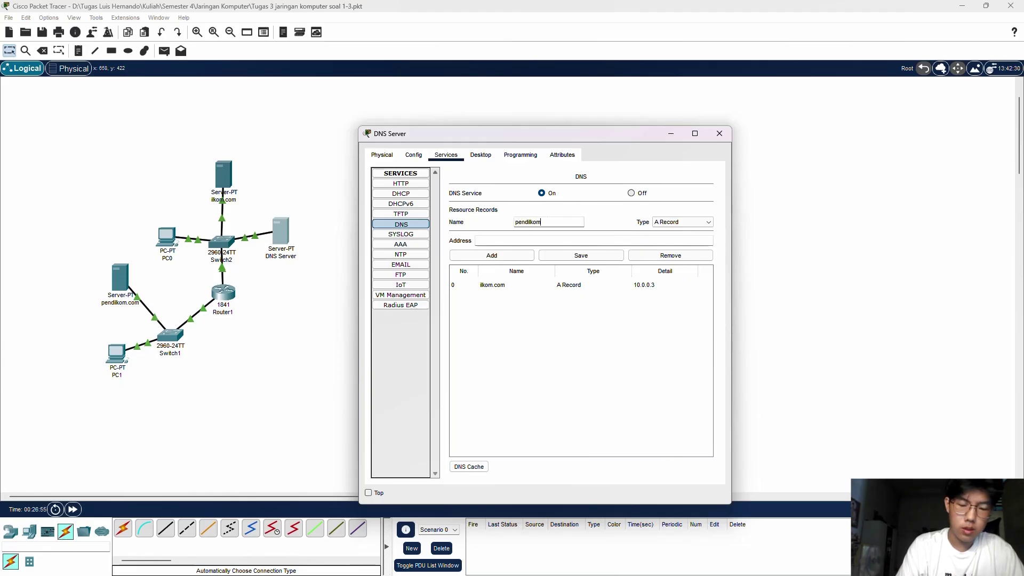
type("kom.com")
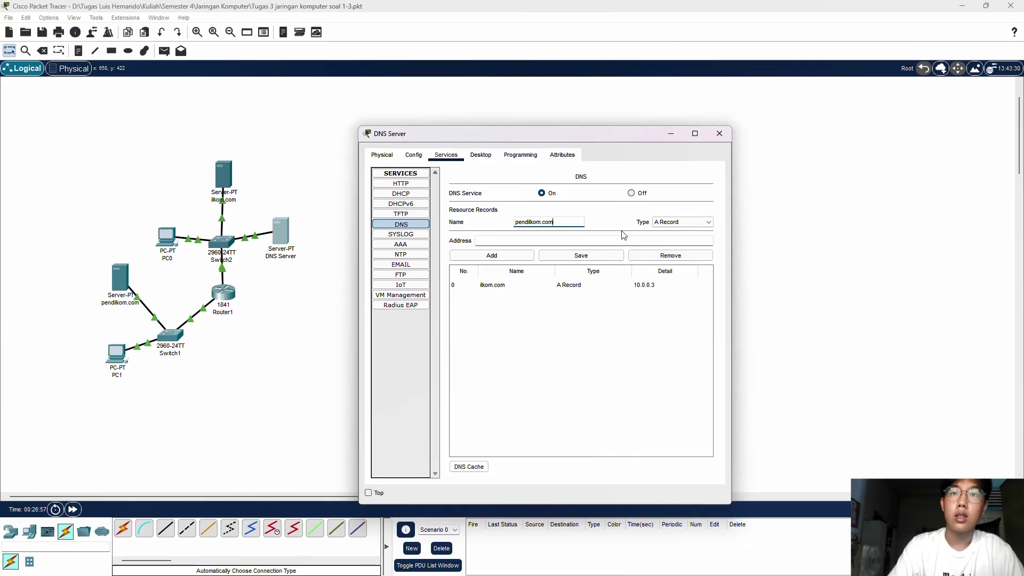
left_click(480, 240)
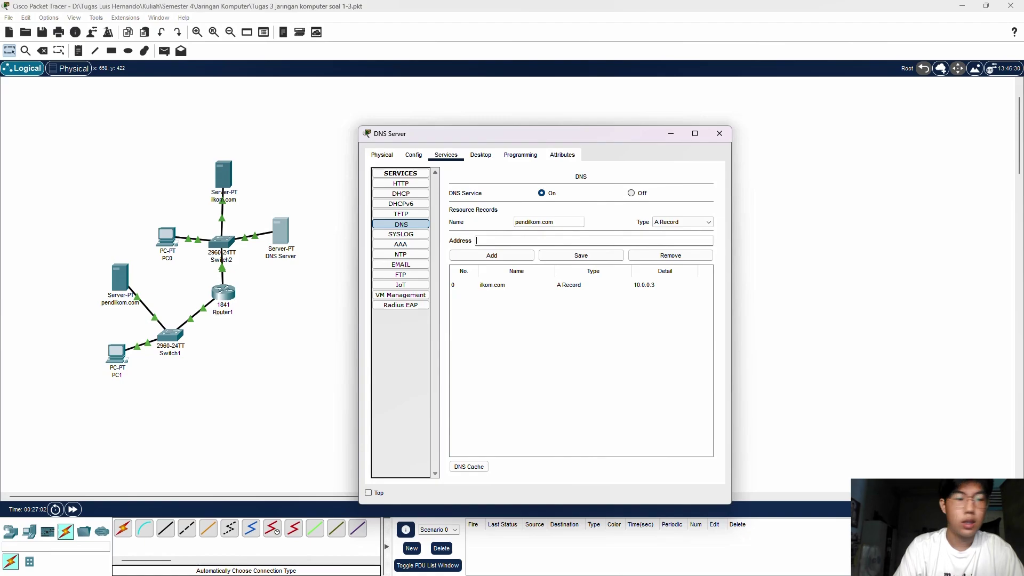
type("192")
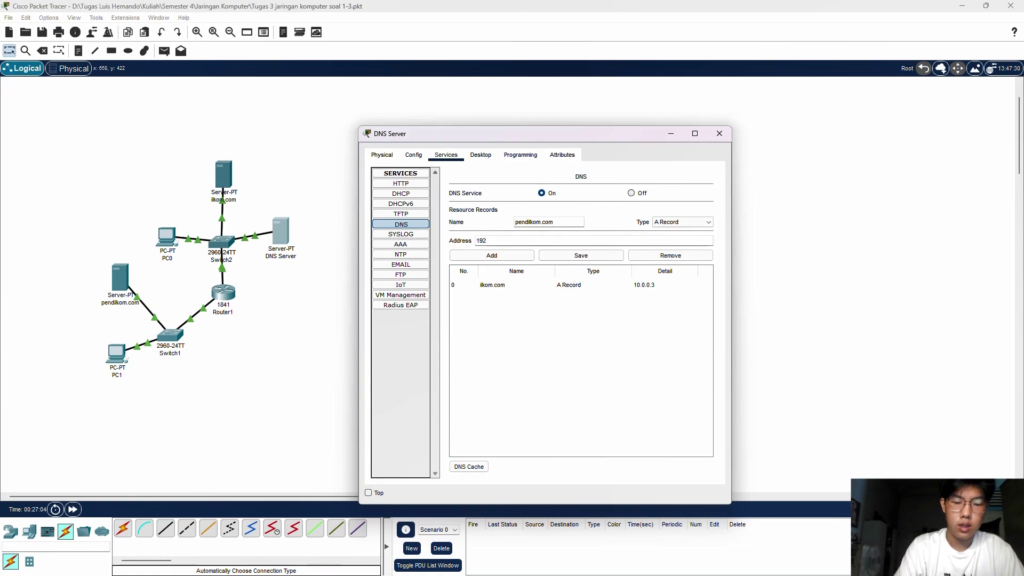
type(".168.1.2")
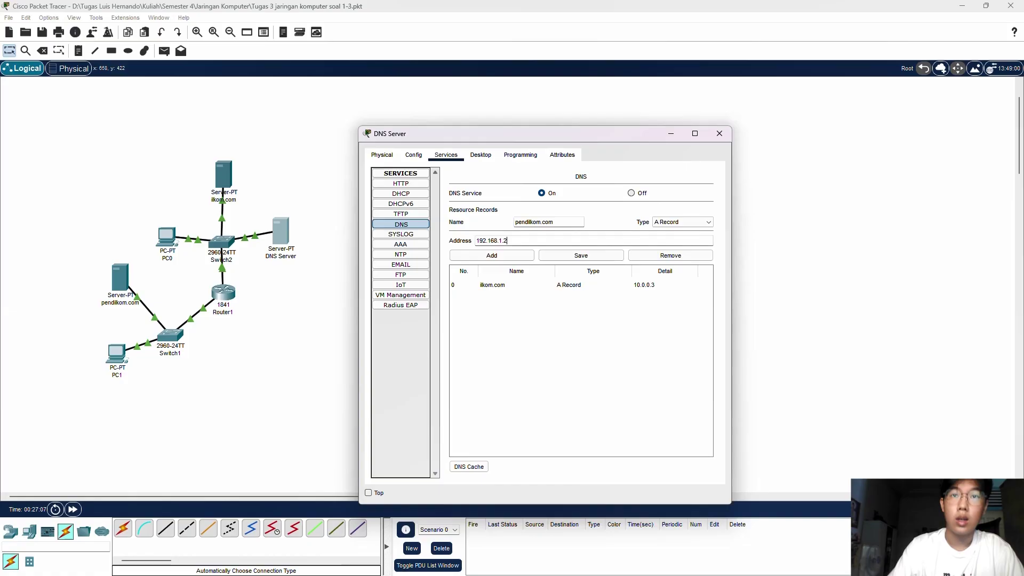
left_click(529, 257)
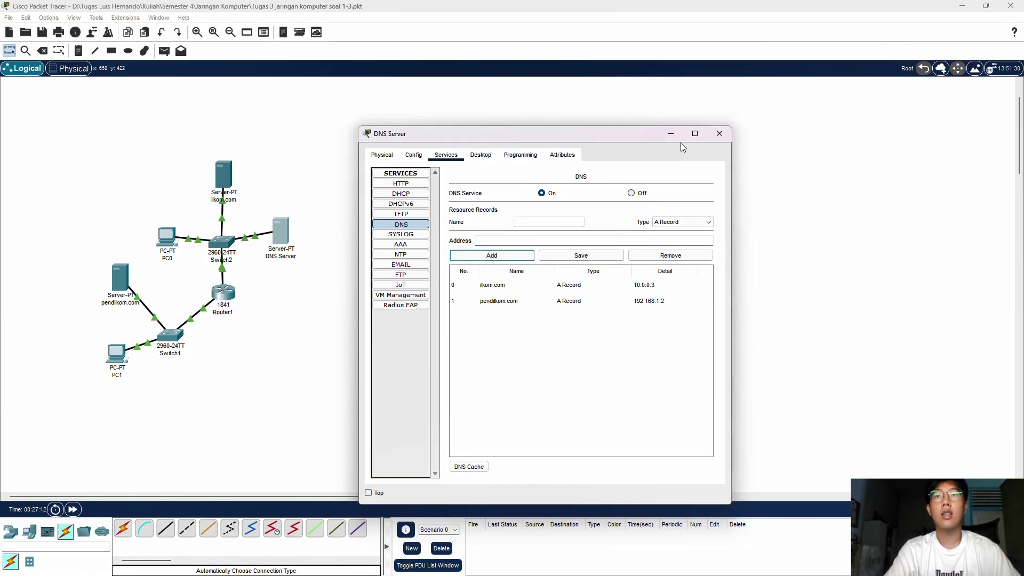
left_click(720, 134)
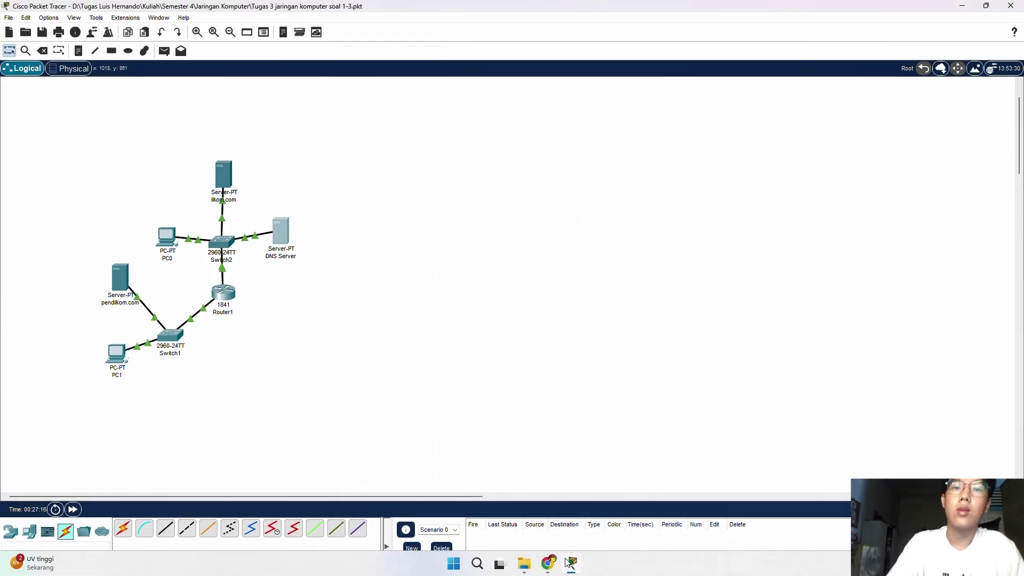
- Switch to the assignment page in Chrome, read the test instructions under task 4, and return to Packet Tracer
mouse_move(550, 559)
left_click(606, 510)
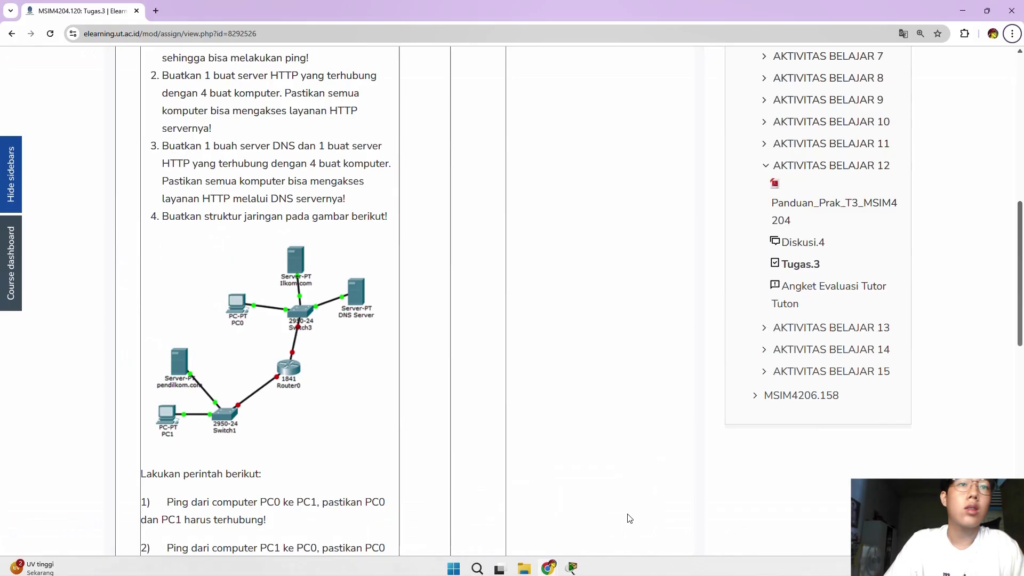
scroll(361, 366, "down", 3)
scroll(370, 366, "down", 2)
scroll(371, 368, "up", 1)
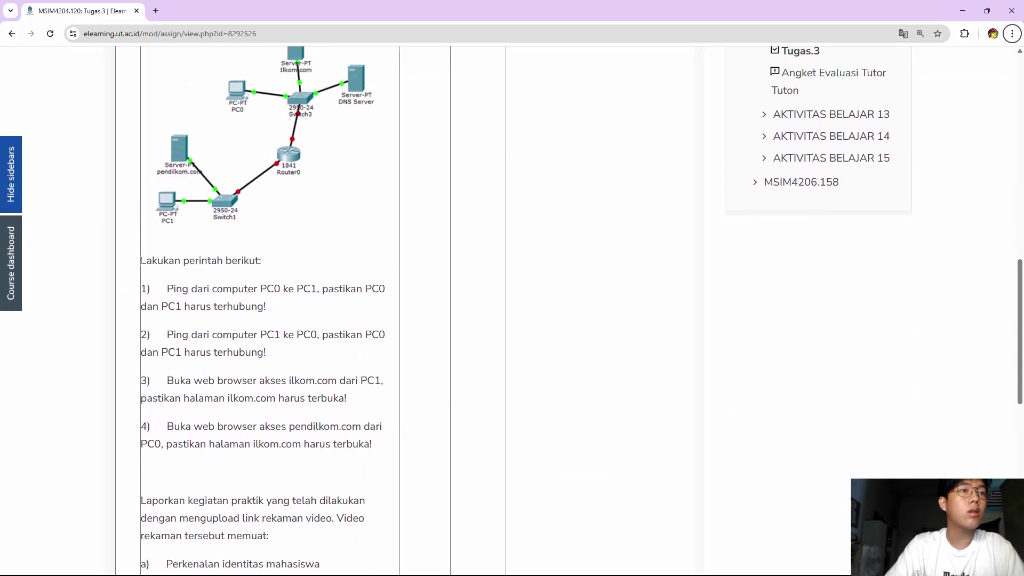
left_click_drag(141, 261, 258, 304)
left_click(320, 313)
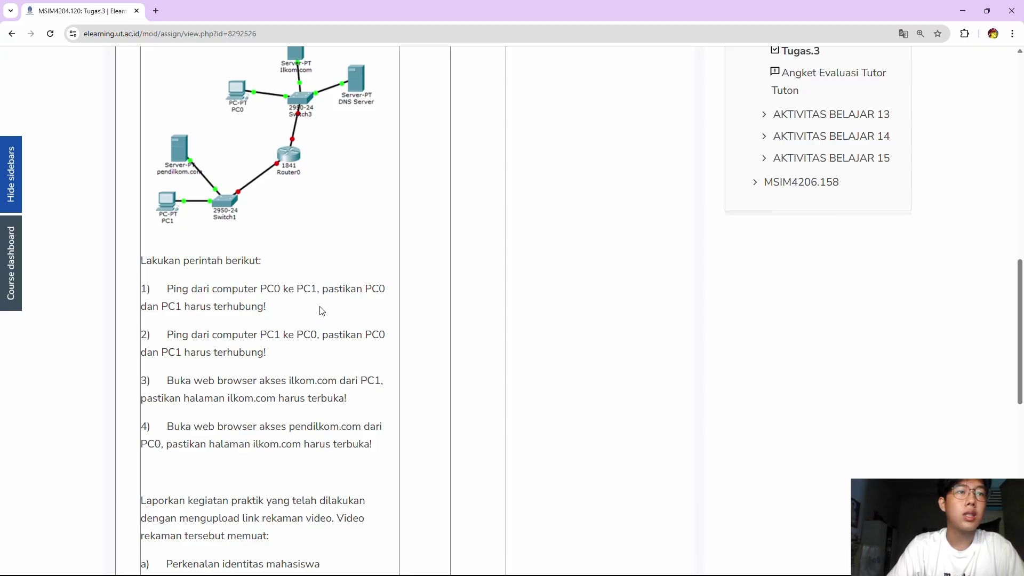
mouse_move(574, 564)
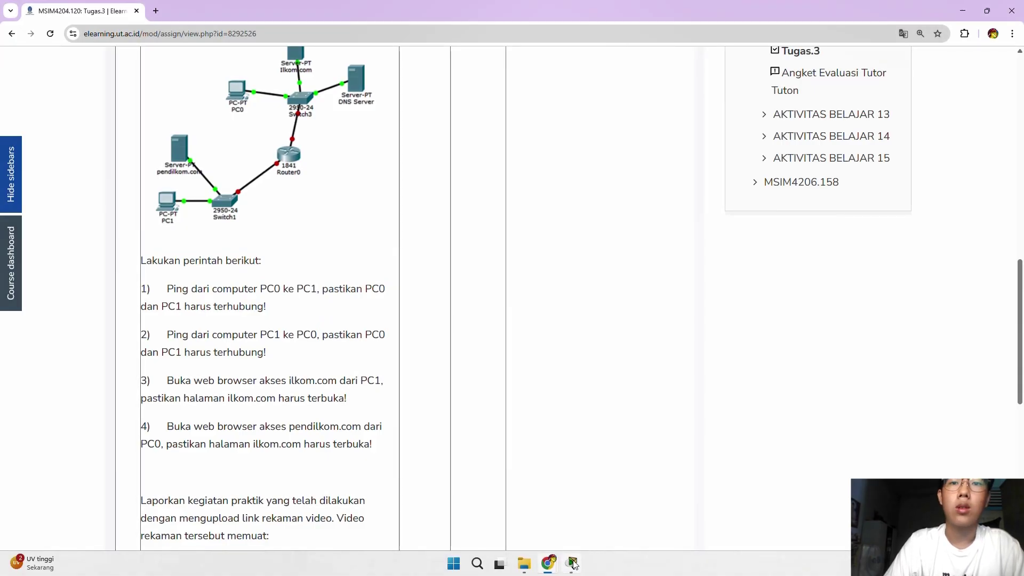
left_click(584, 501)
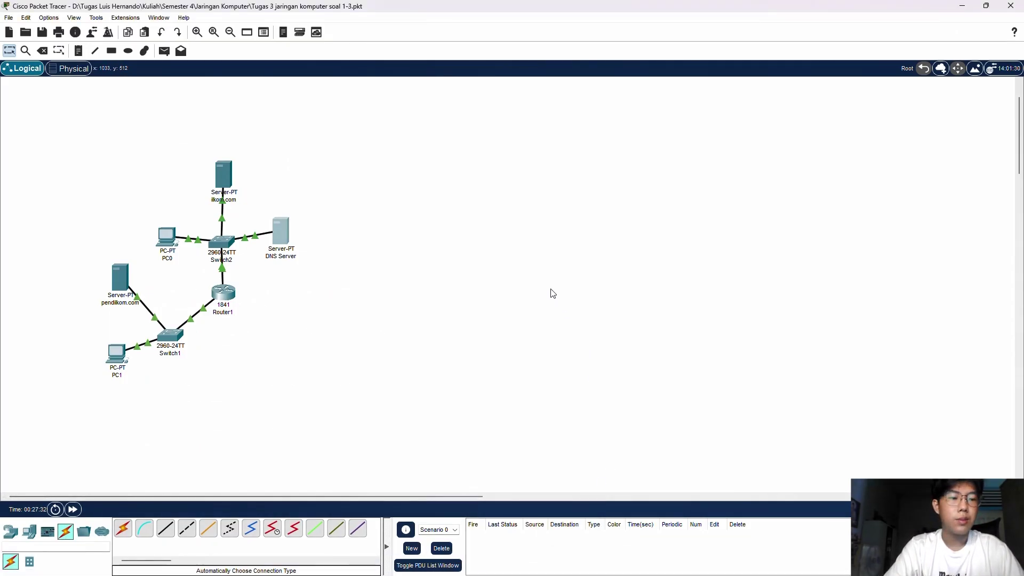
- Ping 192.168.1.1 from PC0's Command Prompt to test its connection to PC1, and close PC0's configuration
left_click(168, 242)
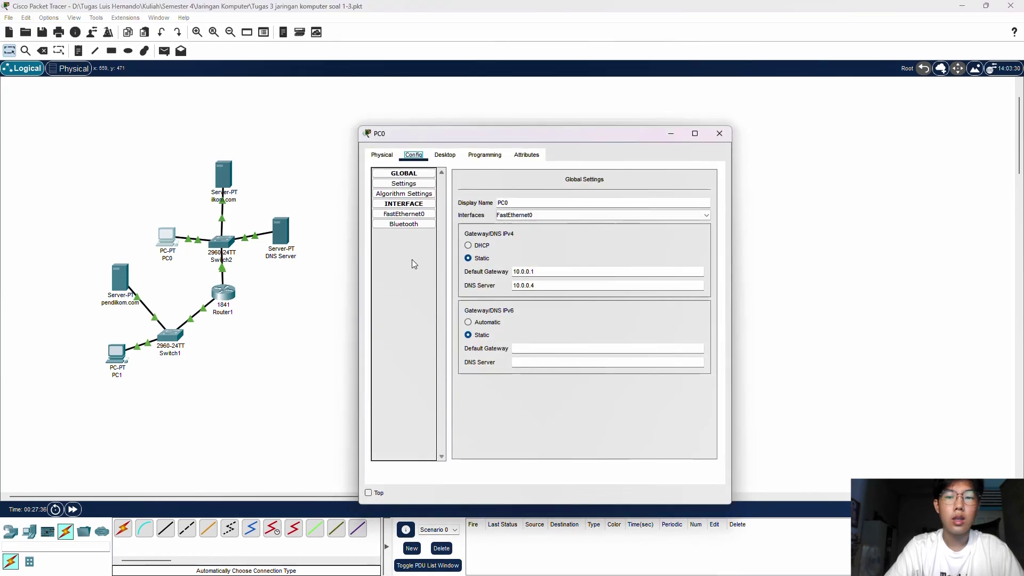
left_click(445, 155)
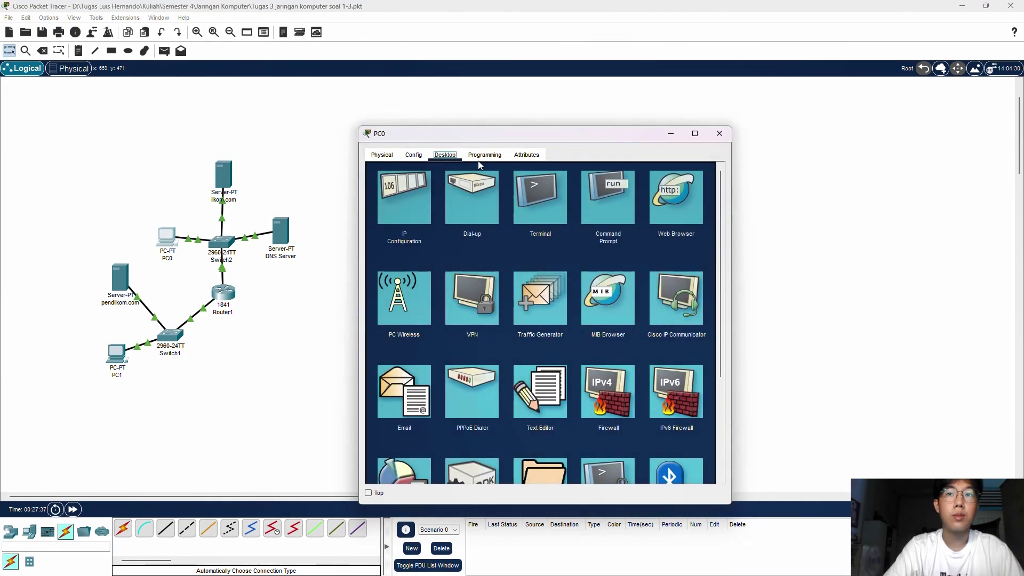
left_click(616, 201)
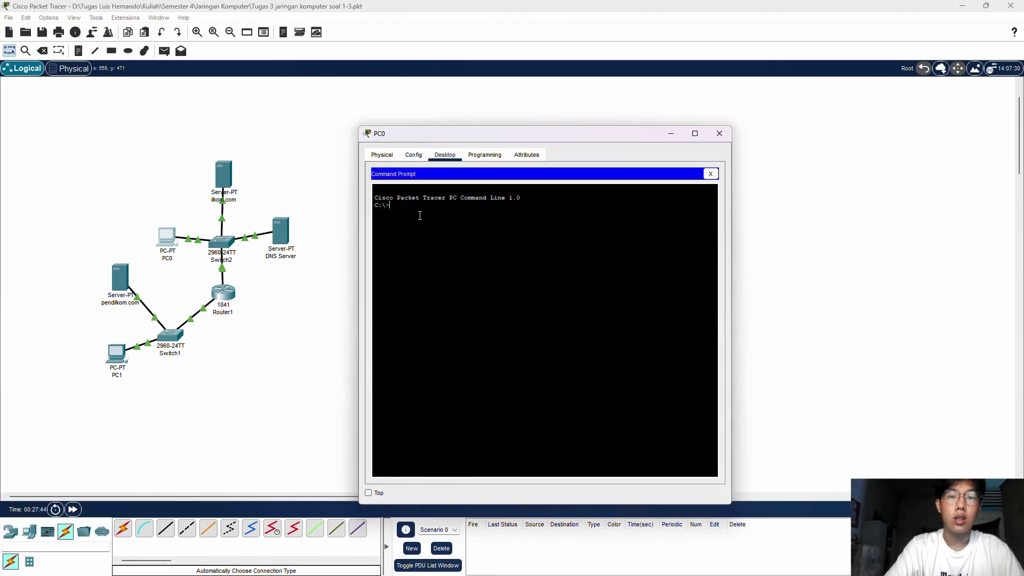
type("ping 196")
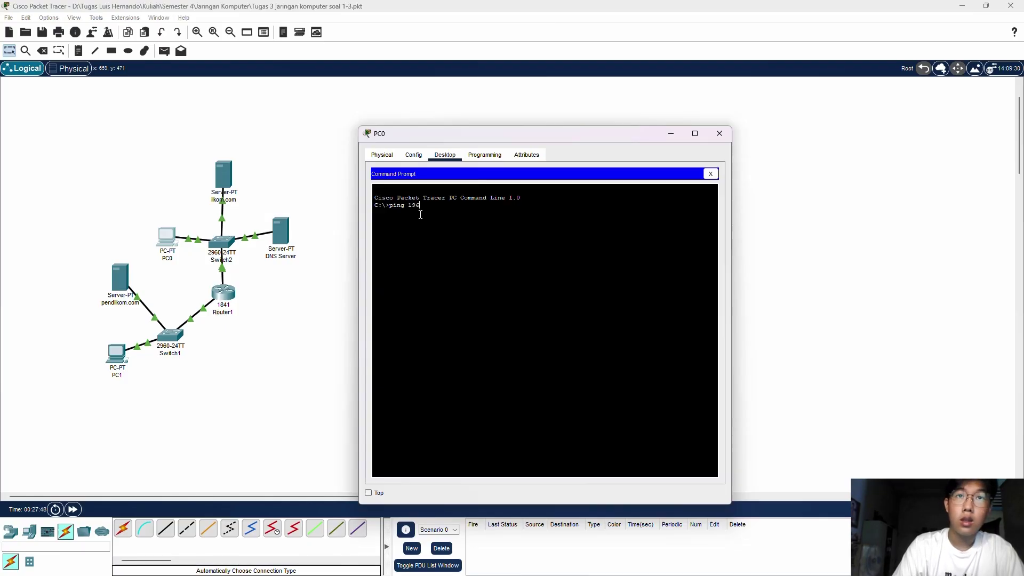
key("BackSpace")
type("2.")
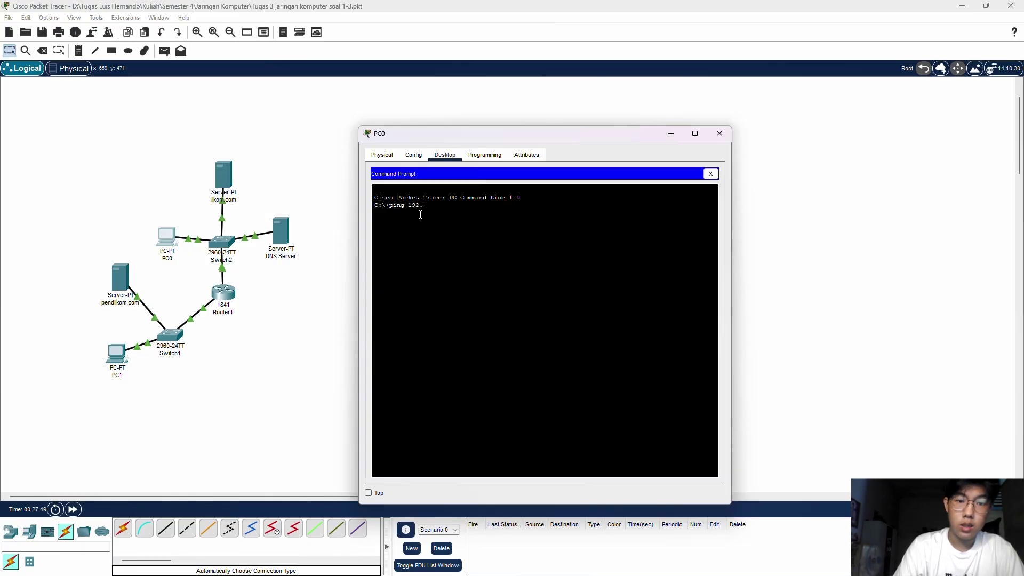
type("168.1.1")
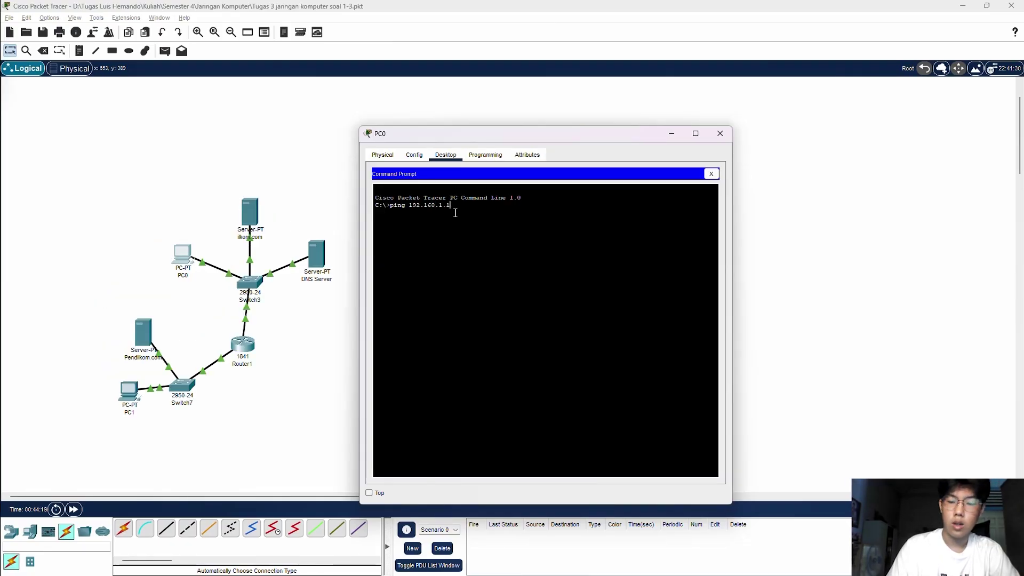
key("Return")
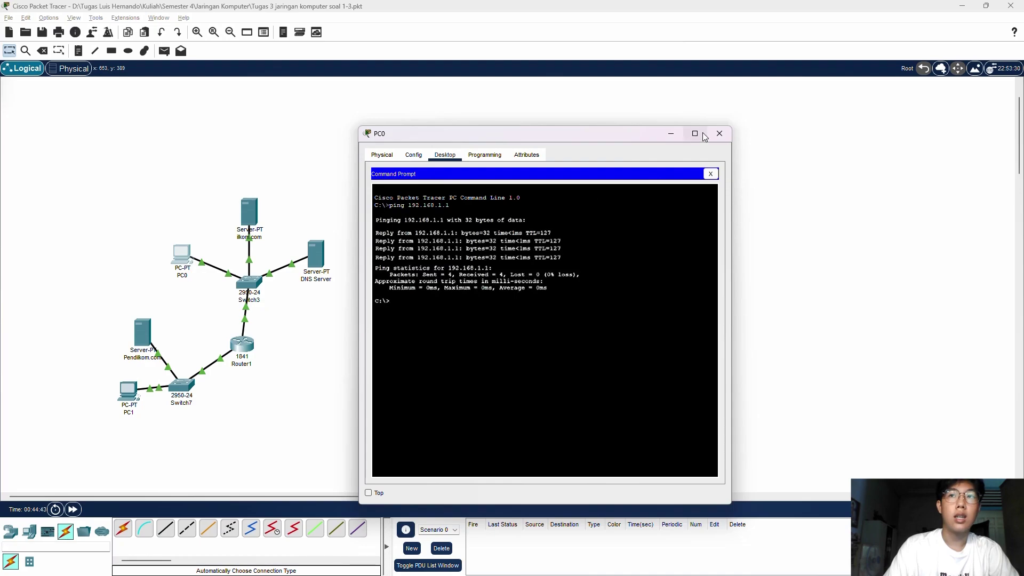
left_click(714, 135)
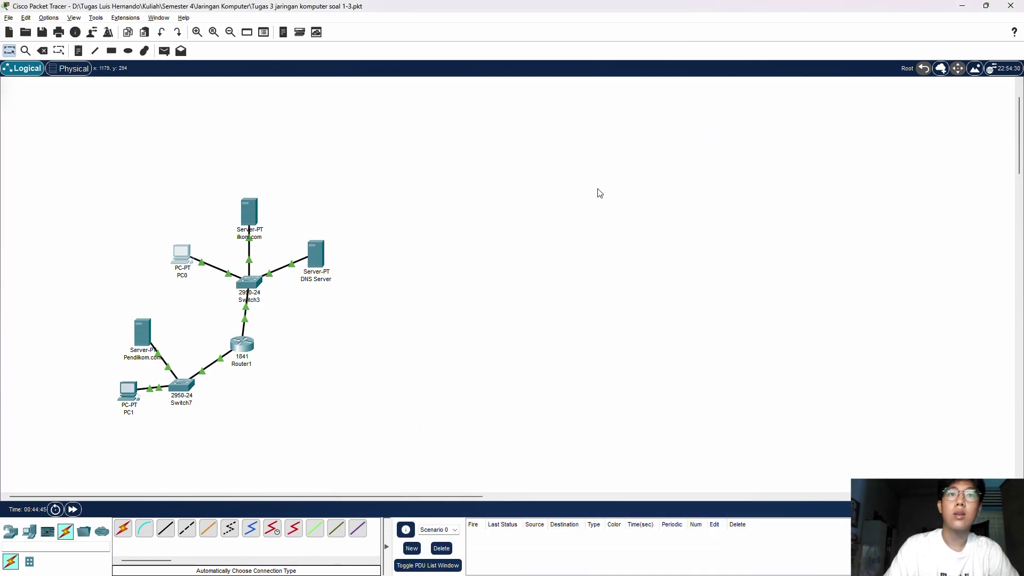
- Check the next test instruction on the assignment page in Chrome, ping 10.0.0.2 from PC1's Command Prompt in Packet Tracer, and close PC1's configuration
mouse_move(550, 564)
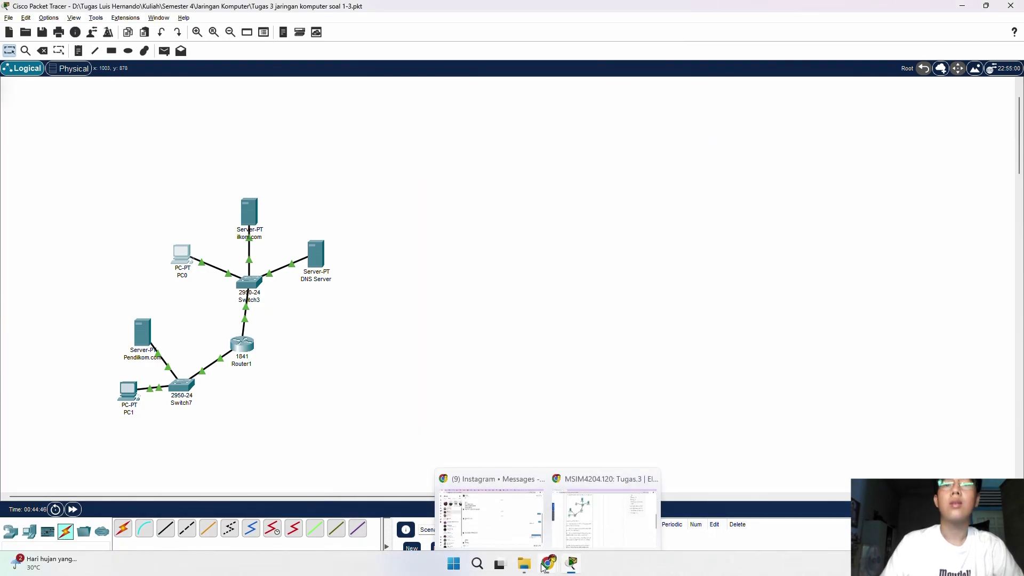
left_click(599, 525)
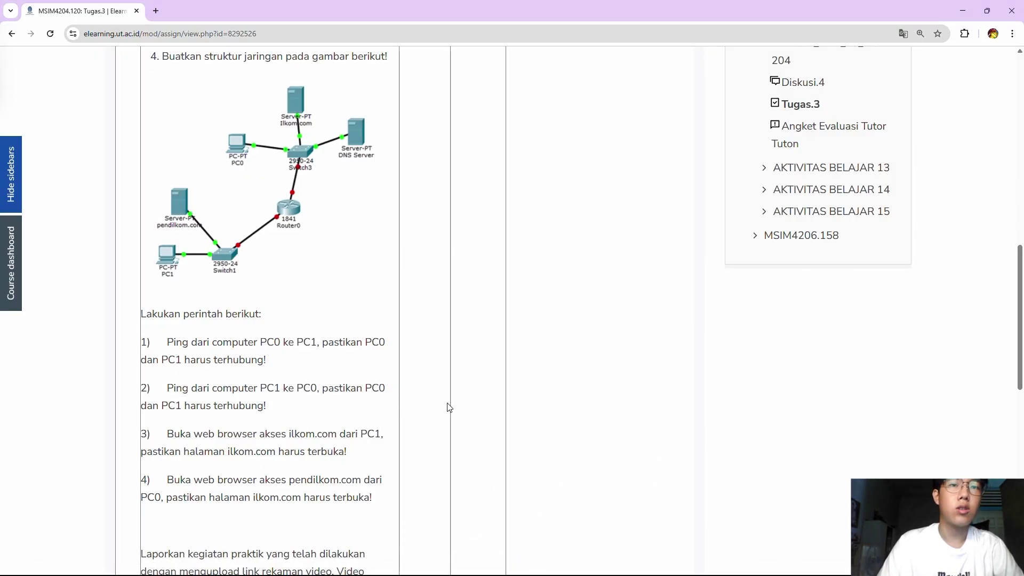
left_click(572, 564)
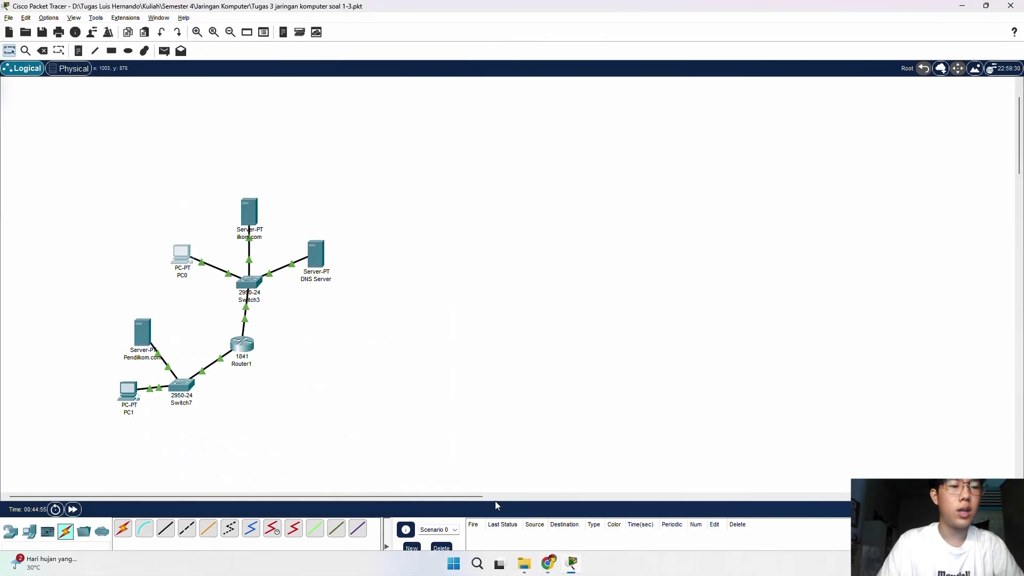
left_click(133, 397)
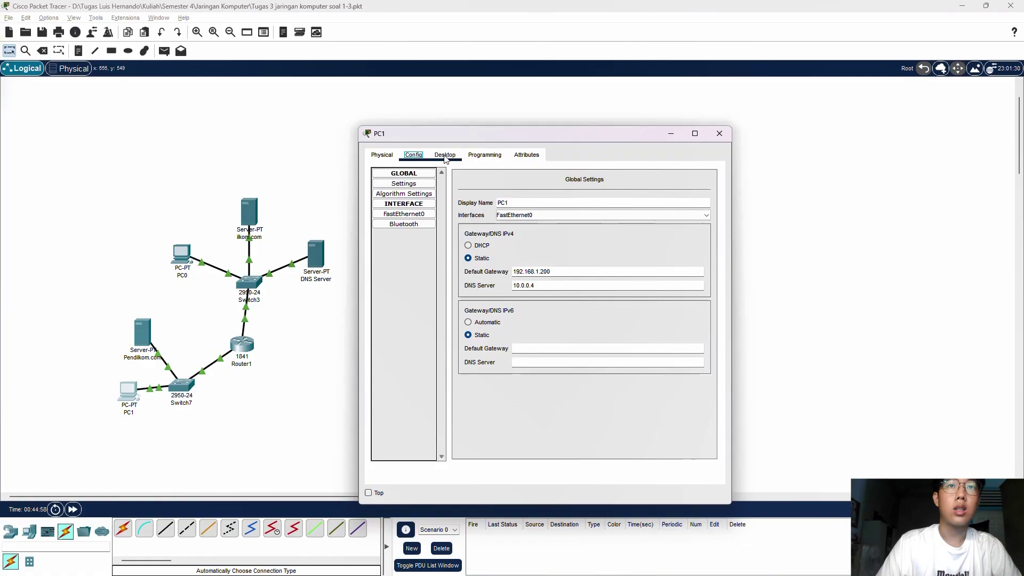
left_click(444, 156)
left_click(610, 198)
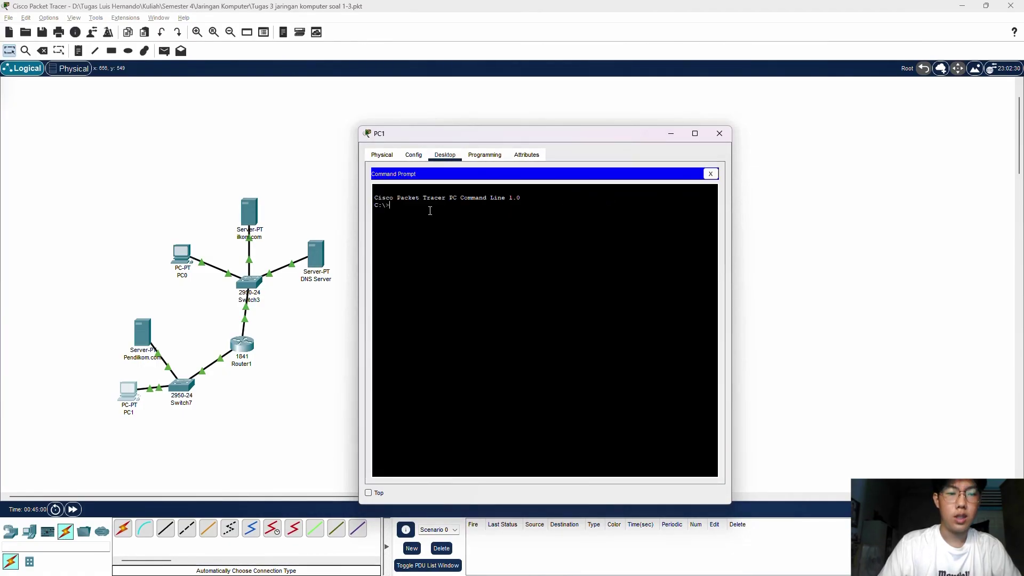
type("ping 1")
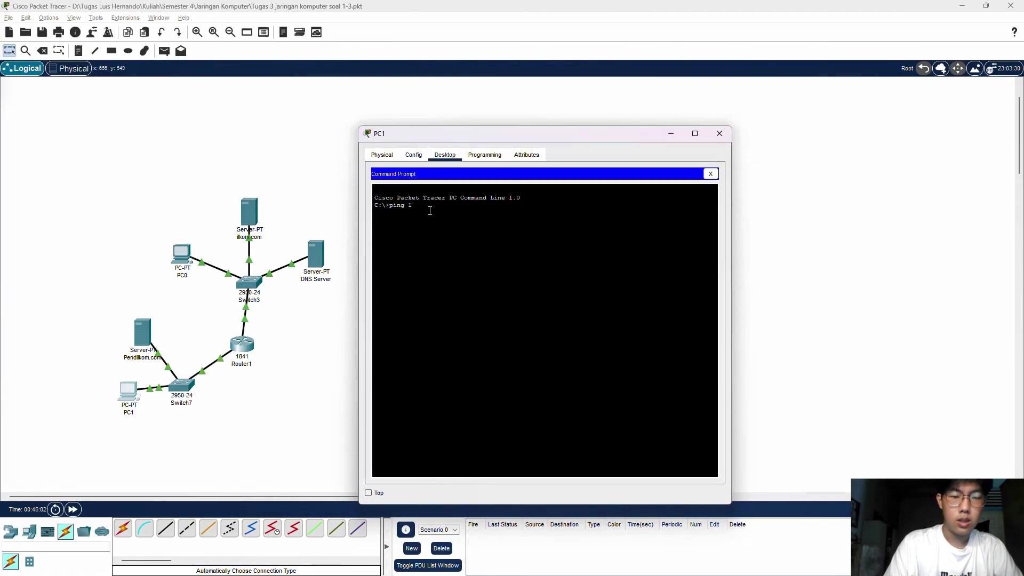
type("0.0.0.")
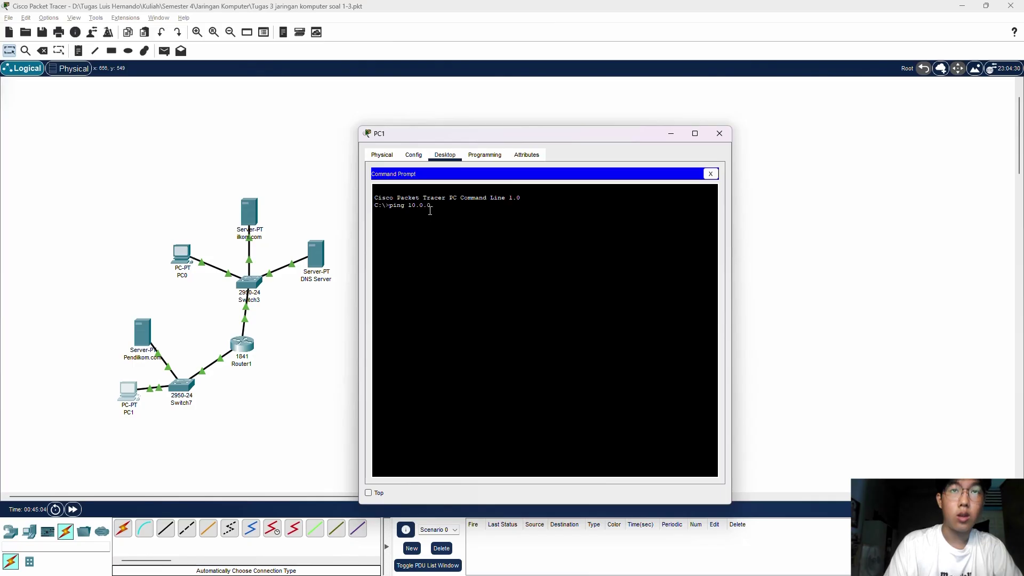
type("2")
key("Return")
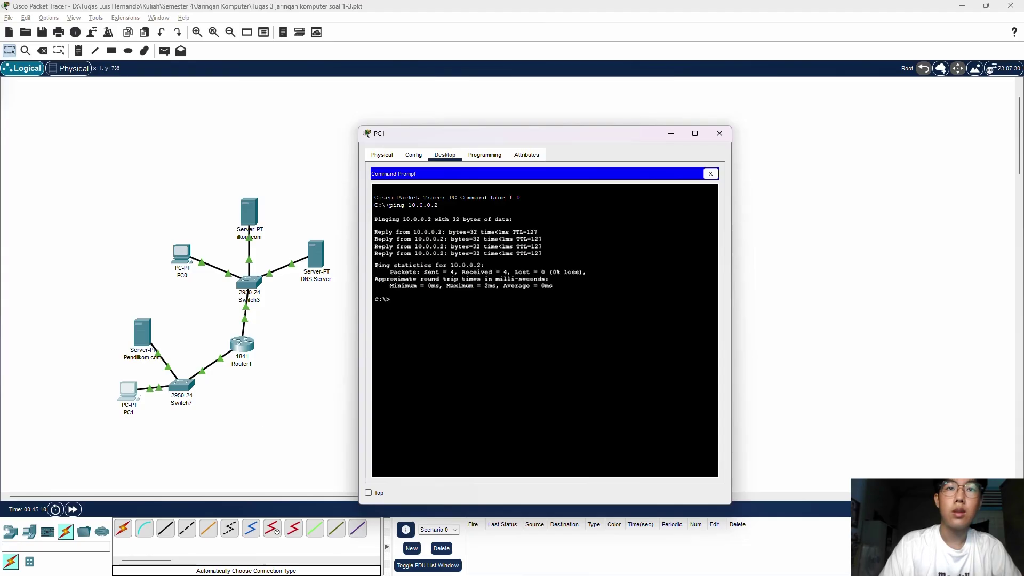
left_click(720, 134)
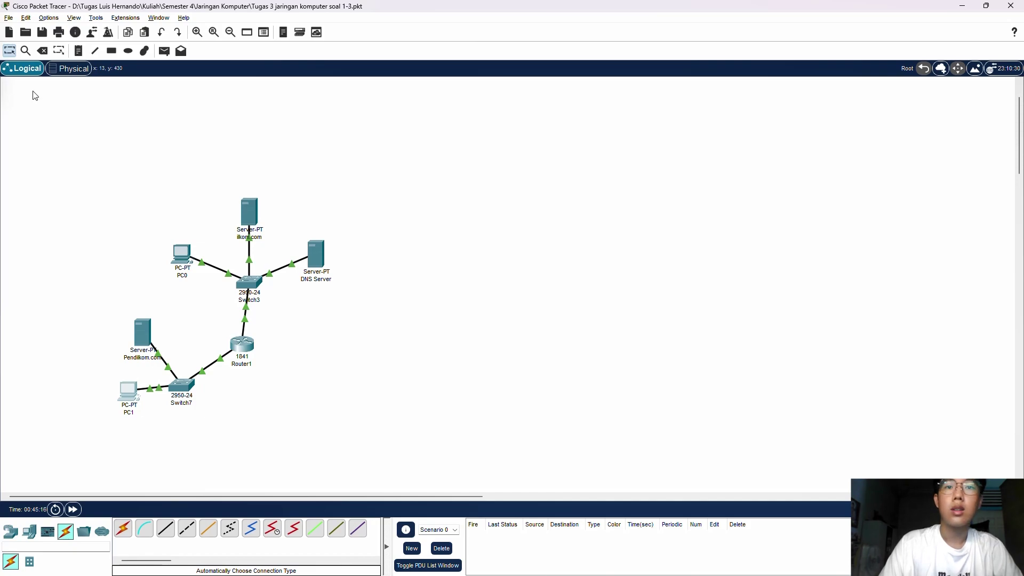
- Switch to the assignment page in Chrome, read the third test instruction about accessing ilkom.com, and return to Packet Tracer
mouse_move(572, 569)
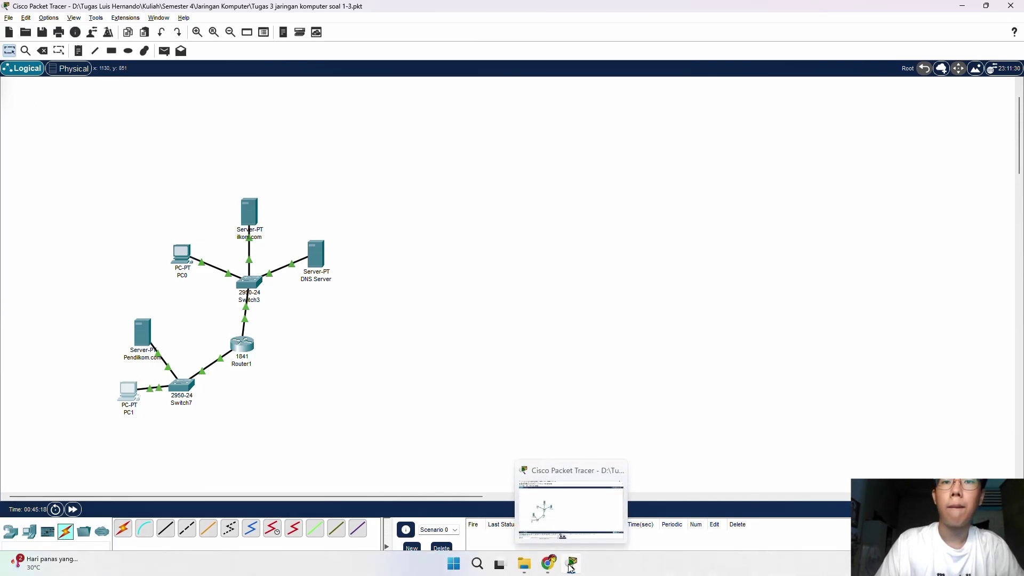
left_click(606, 507)
scroll(316, 375, "down", 1)
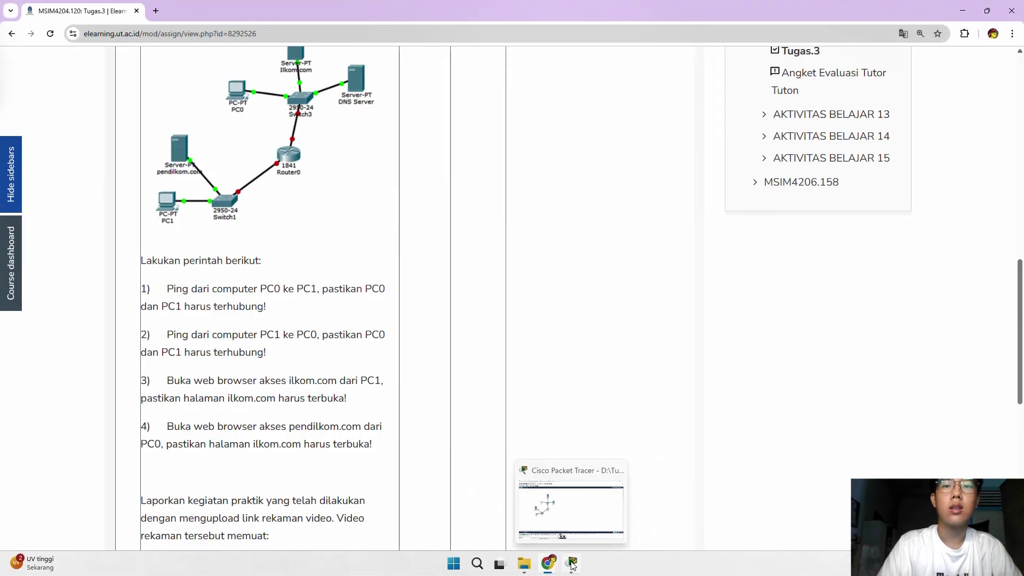
left_click(571, 563)
- Open ilkom.com in PC1's Web Browser to test access to the site, and close PC1's configuration
double_click(172, 330)
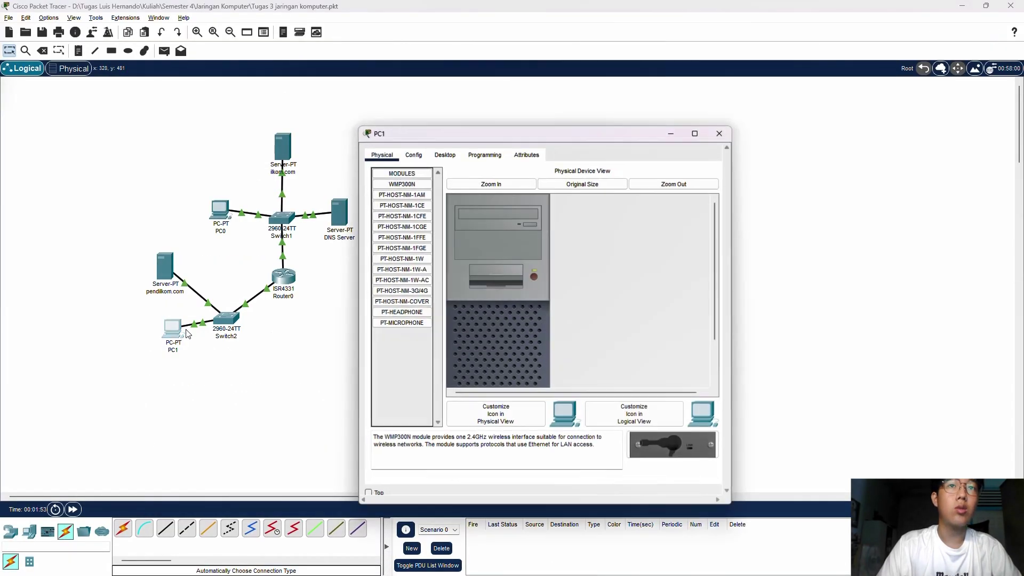
left_click(414, 155)
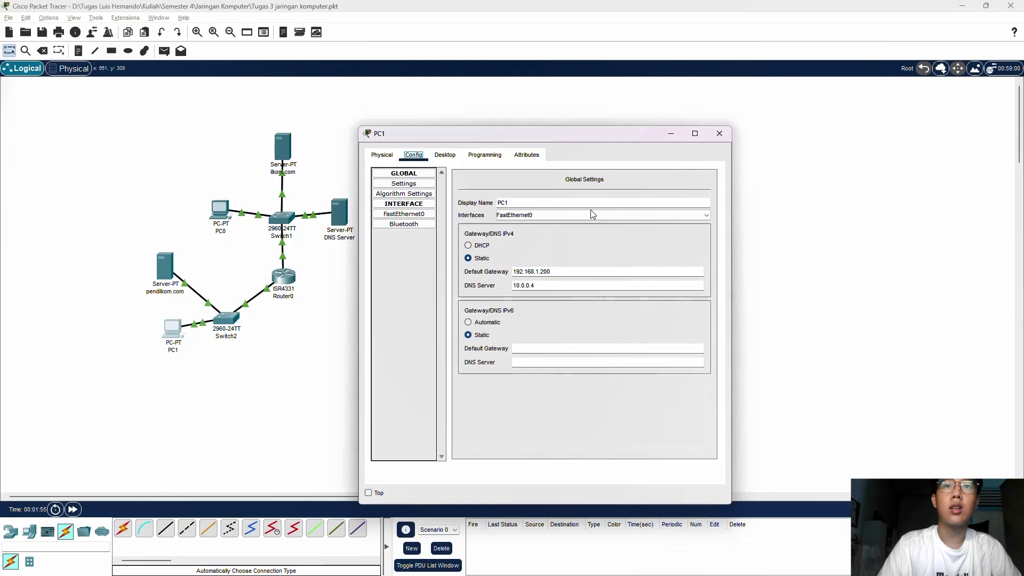
left_click(445, 155)
left_click(681, 200)
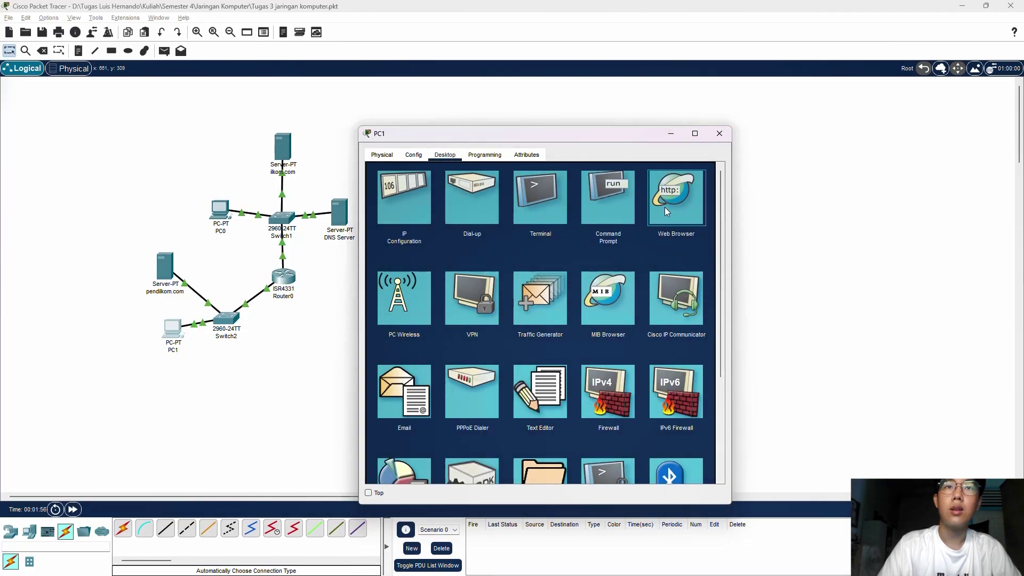
left_click(665, 208)
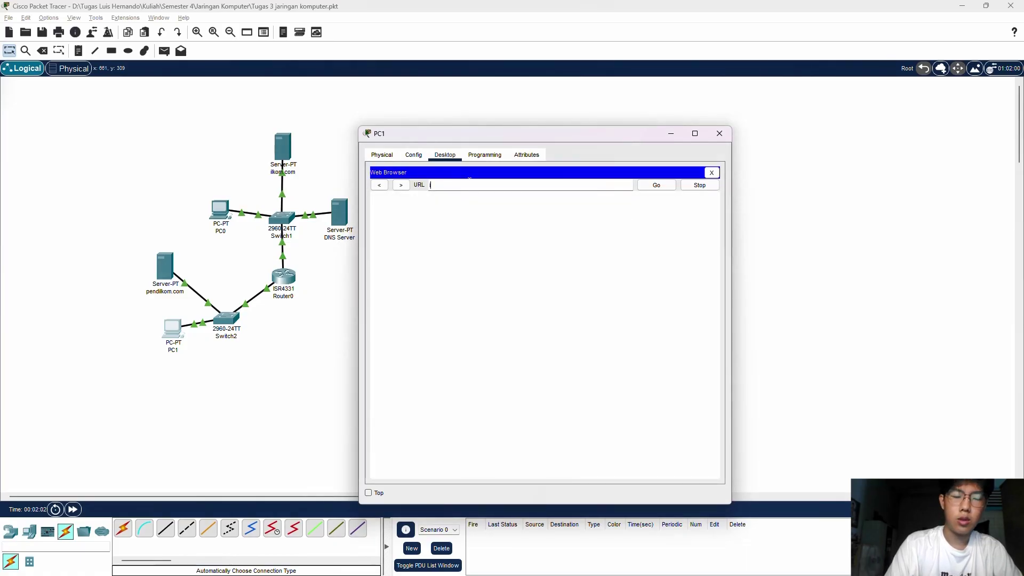
type("i")
type("lkom")
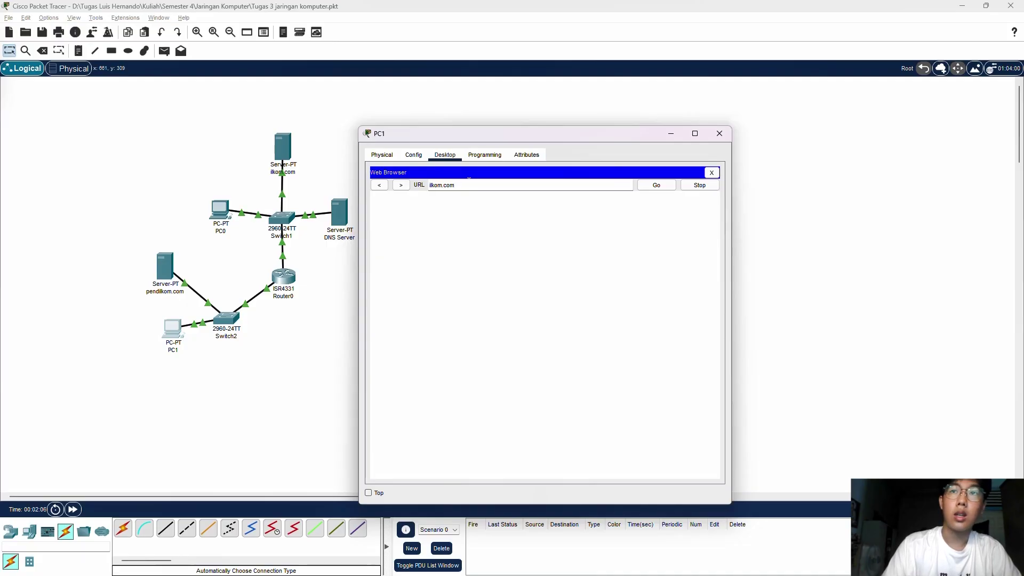
left_click(660, 189)
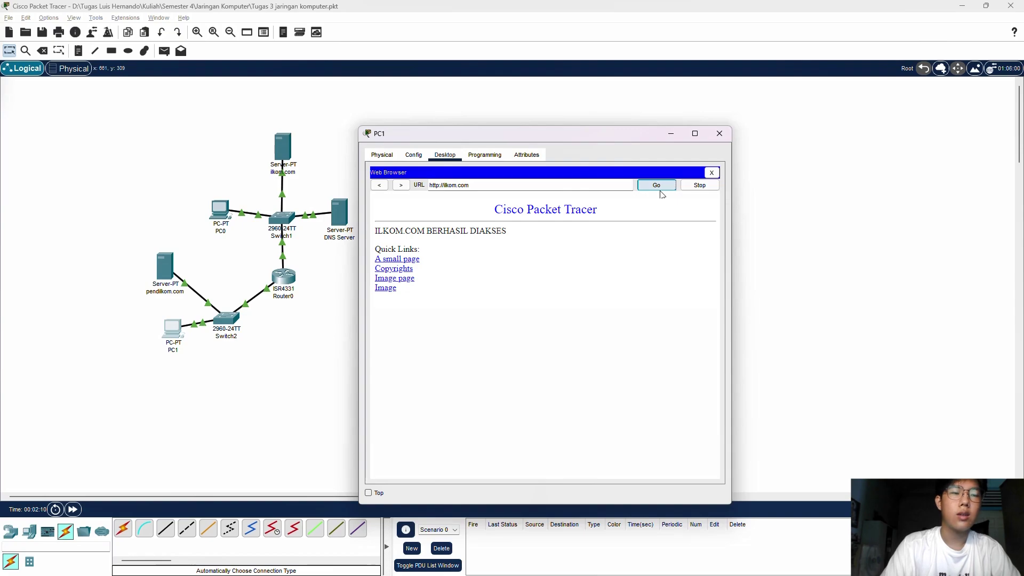
left_click(719, 133)
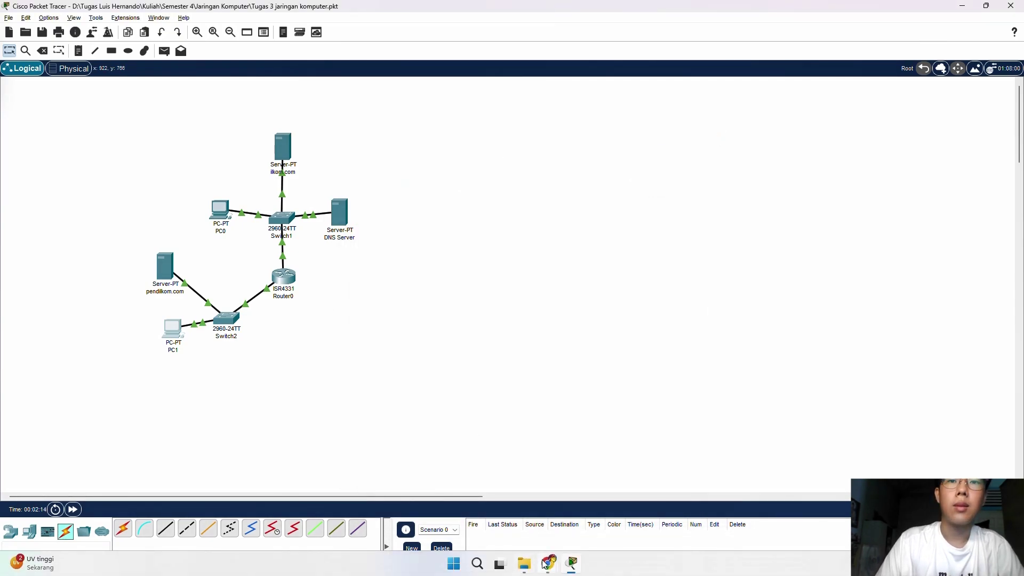
- Check the fourth test instruction about pendilkom.com on the assignment page in Chrome, and return to Packet Tracer
mouse_move(549, 563)
left_click(605, 507)
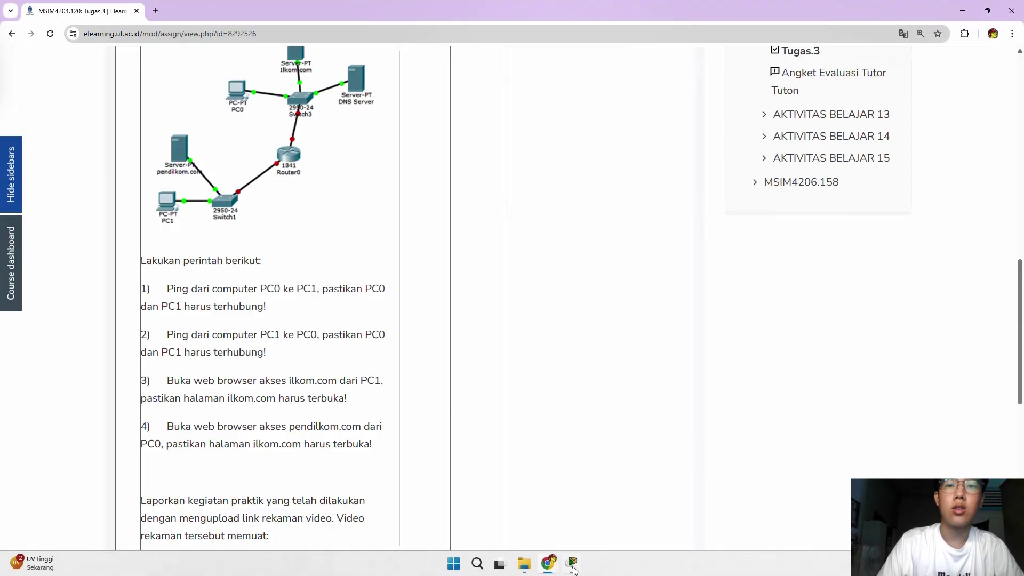
left_click(572, 566)
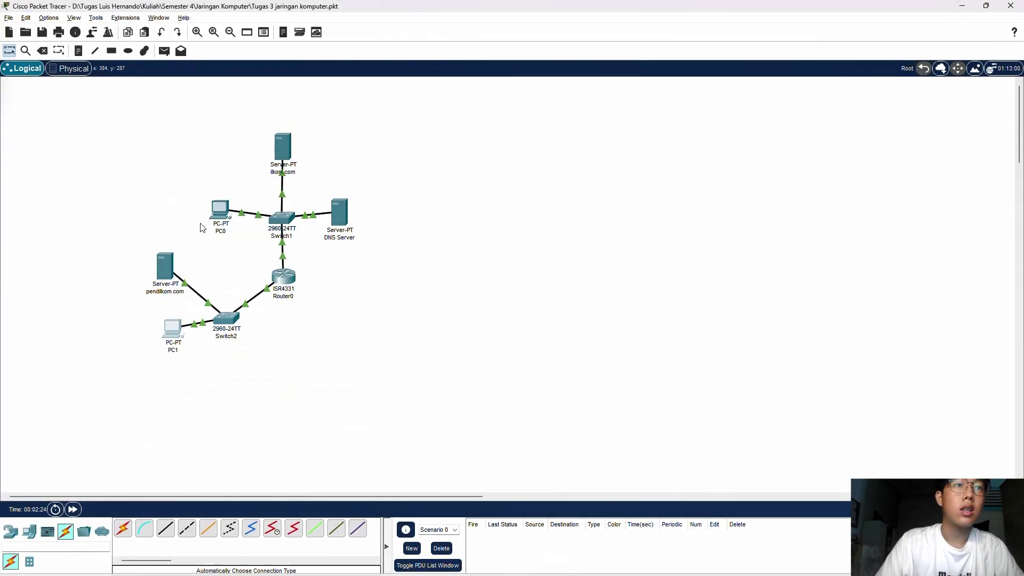
- Load pendilkom.com in PC0's Web Browser to test access to the site, and close PC0's configuration
left_click(216, 212)
key("Escape")
left_click(213, 214)
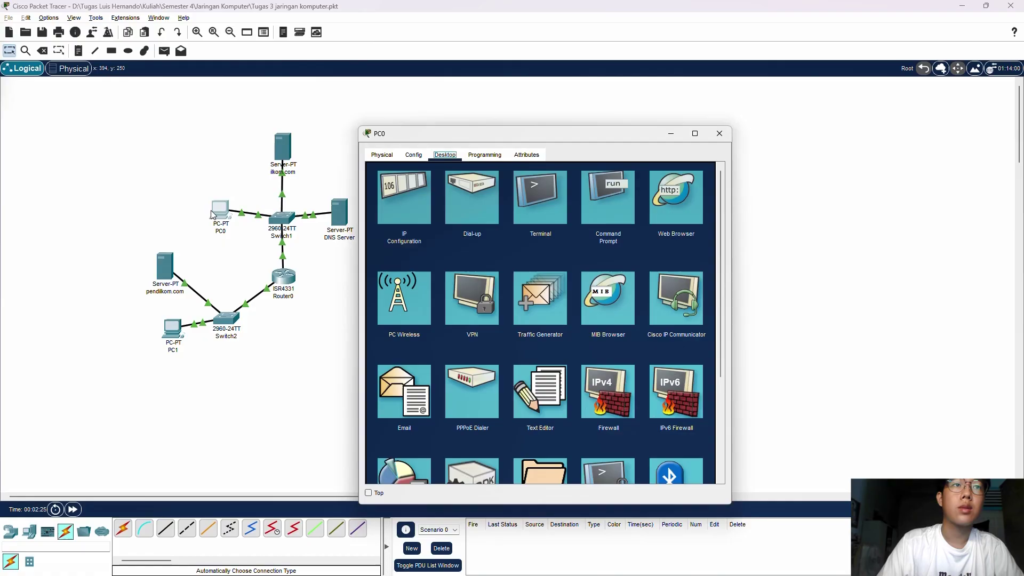
left_click(676, 199)
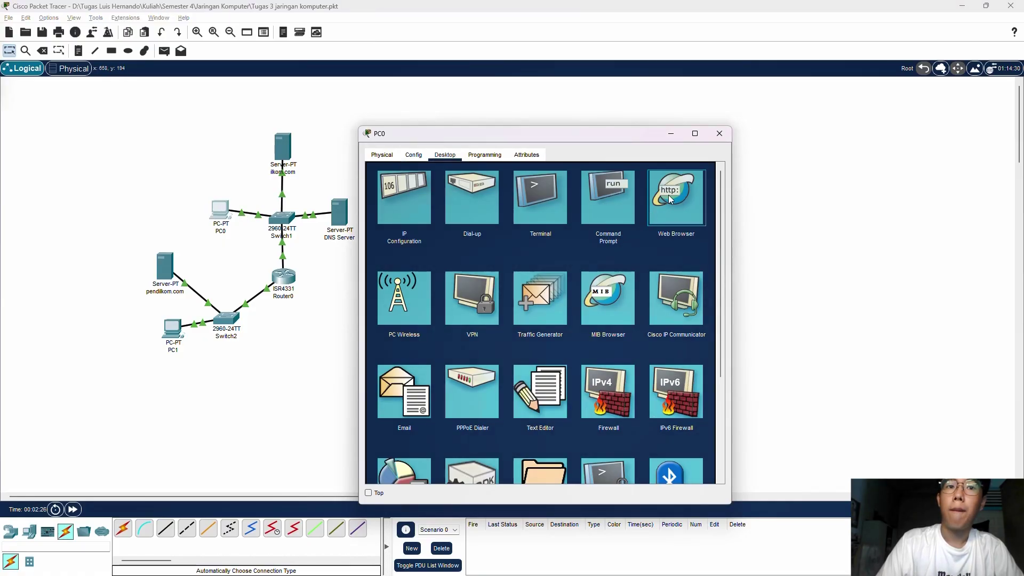
left_click(663, 205)
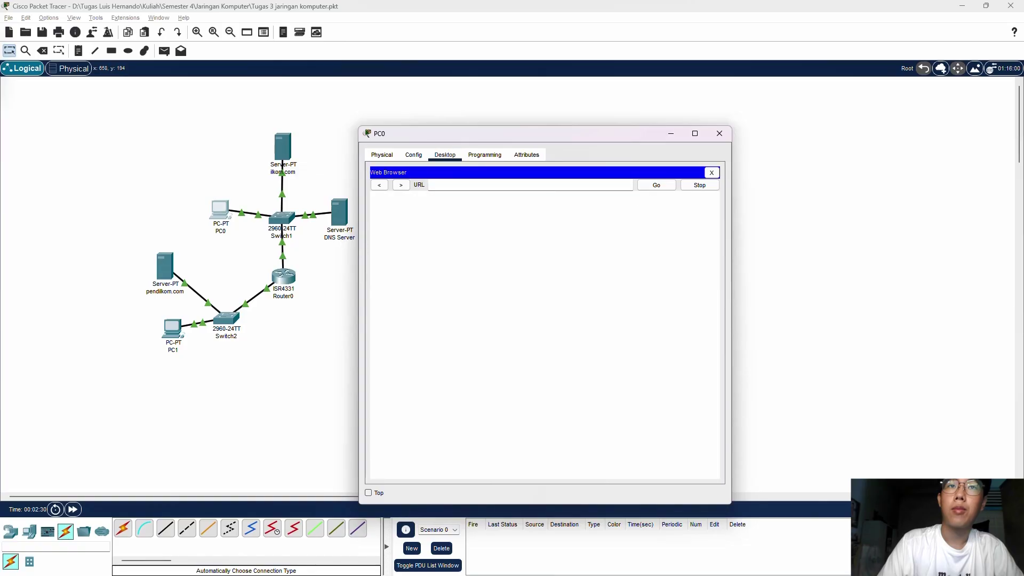
type("pe")
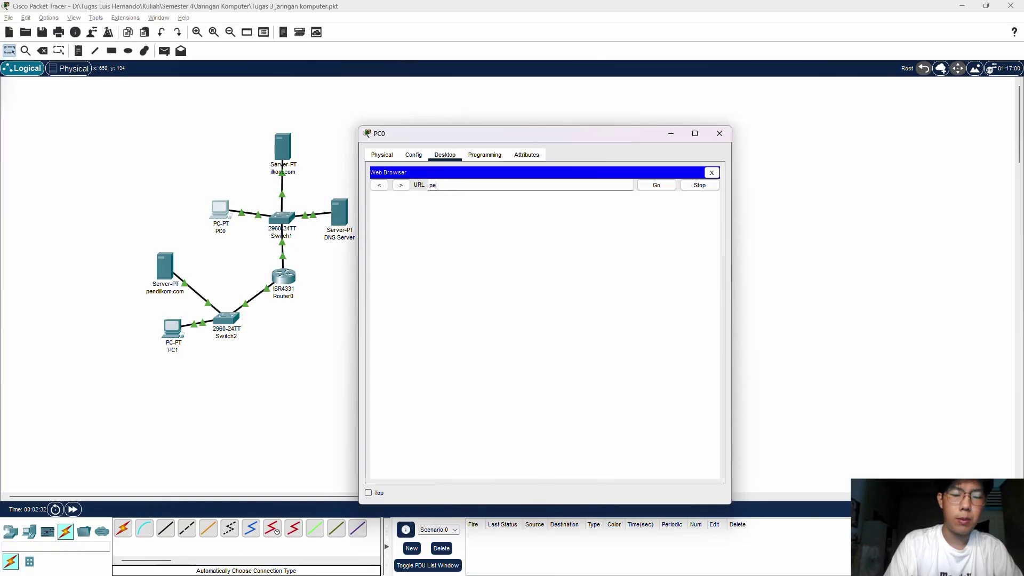
type("ndilkom.com")
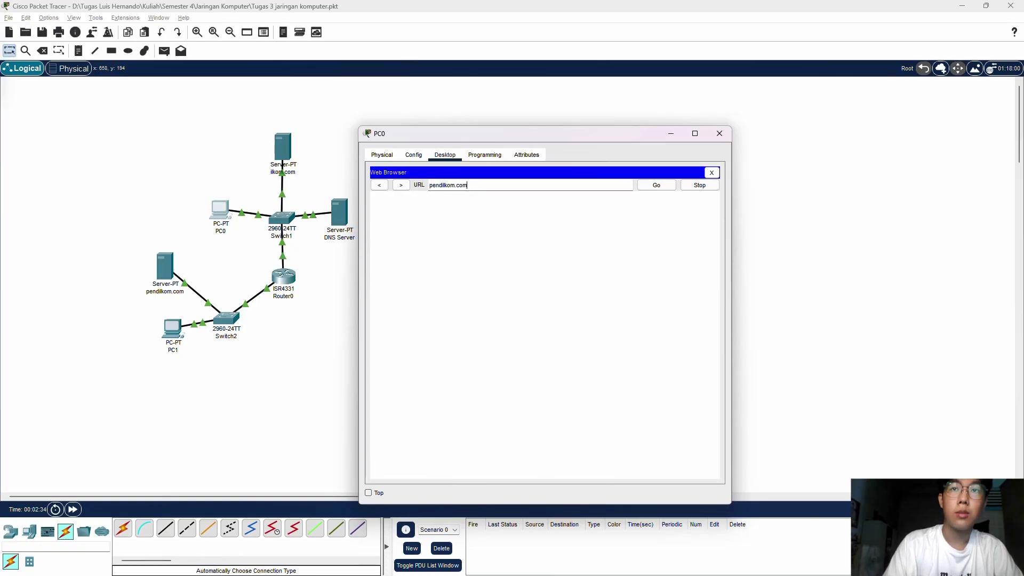
left_click(655, 187)
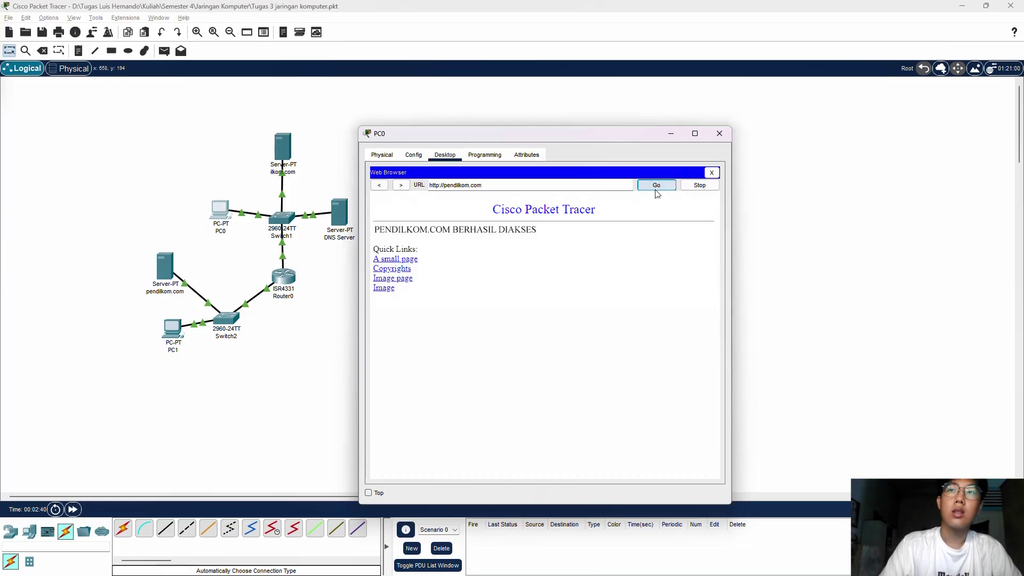
left_click(720, 133)
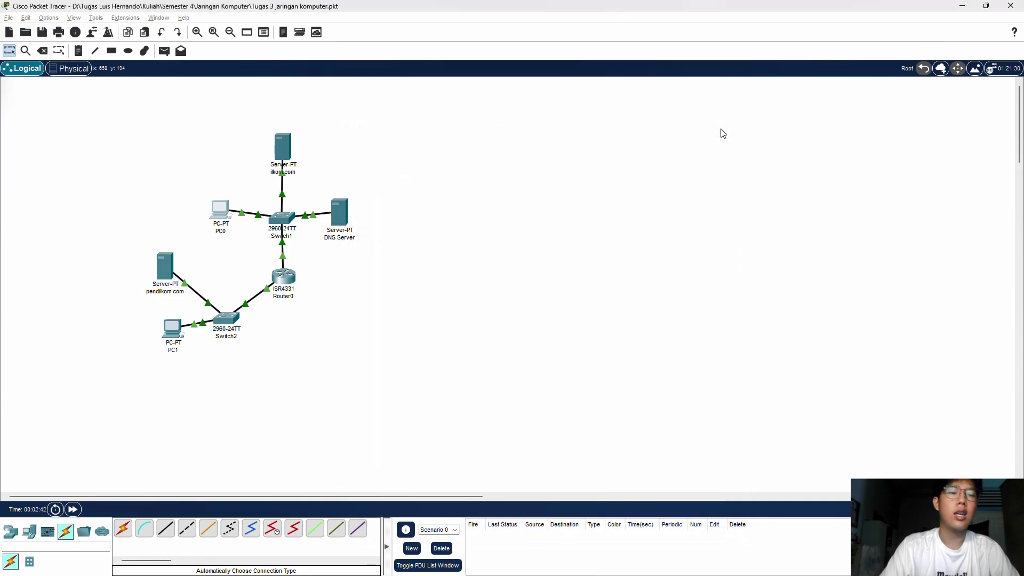